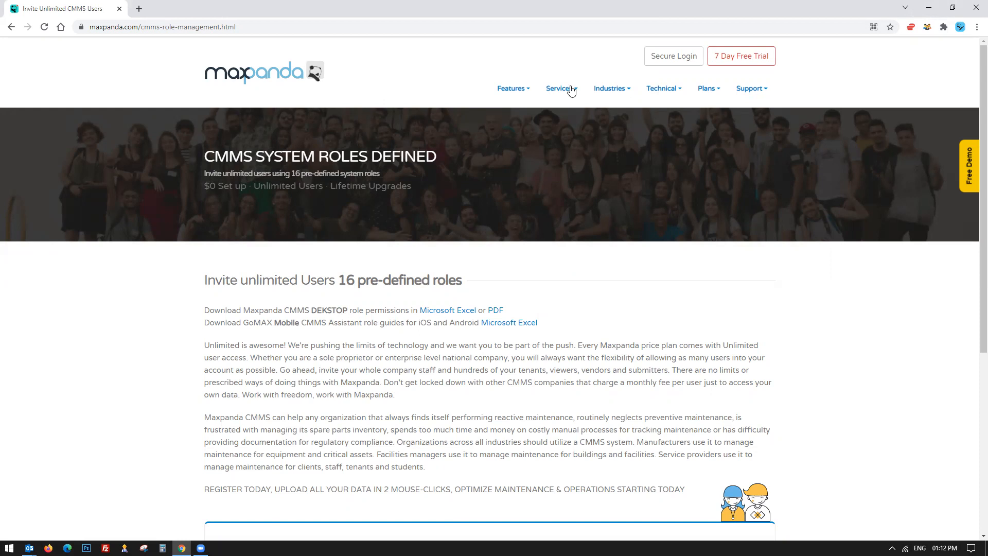
# Open the API integration page and scroll through it to review the BI tools and mAPI integration diagrams.
pyautogui.moveTo(564, 92)
pyautogui.click(578, 209)
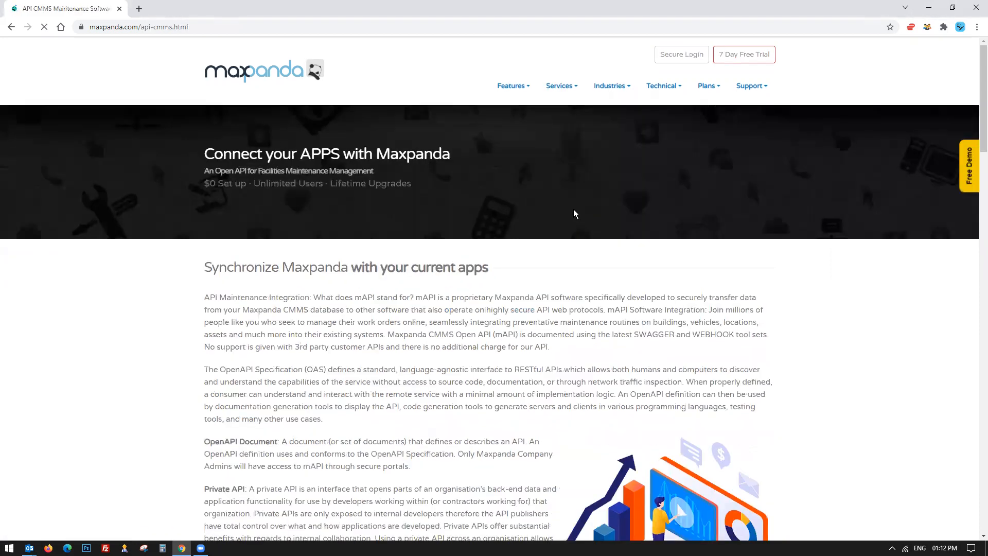
pyautogui.scroll(-15, 575, 209)
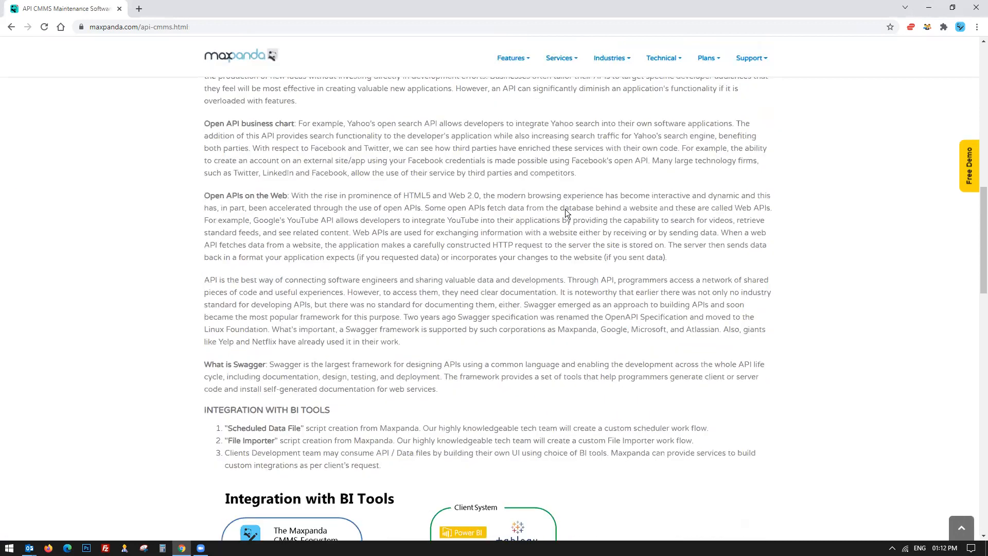
pyautogui.scroll(-7, 565, 209)
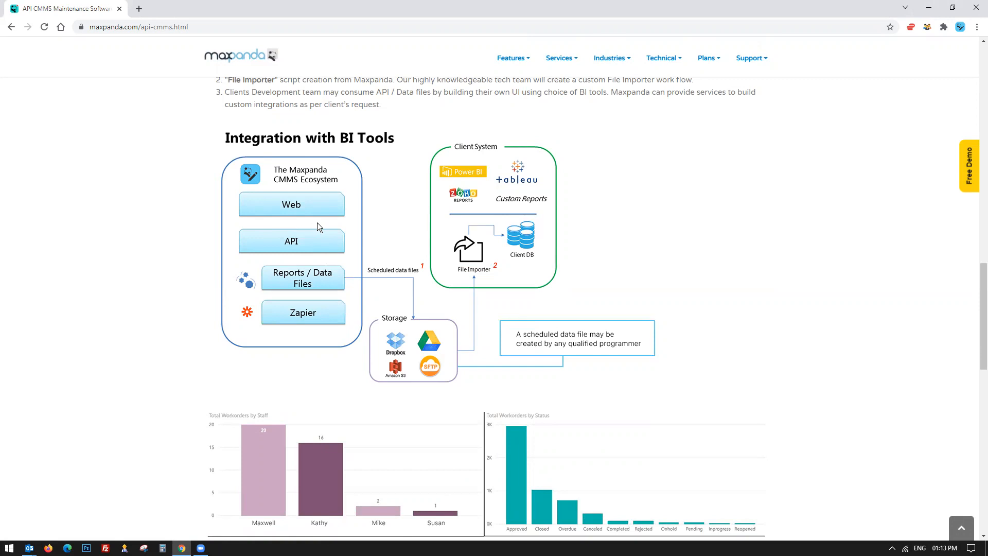
pyautogui.scroll(-10, 317, 222)
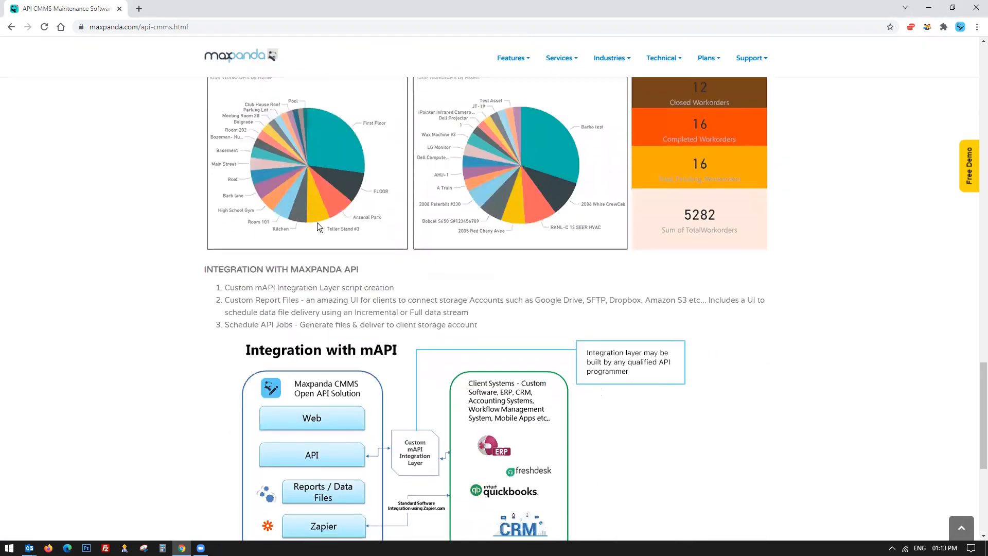
pyautogui.scroll(-4, 317, 222)
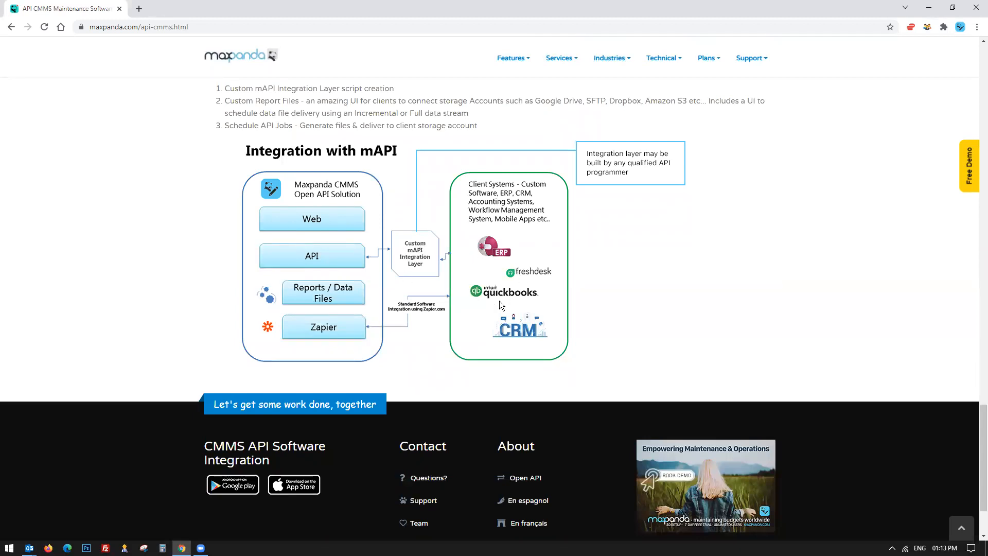
pyautogui.scroll(10, 505, 331)
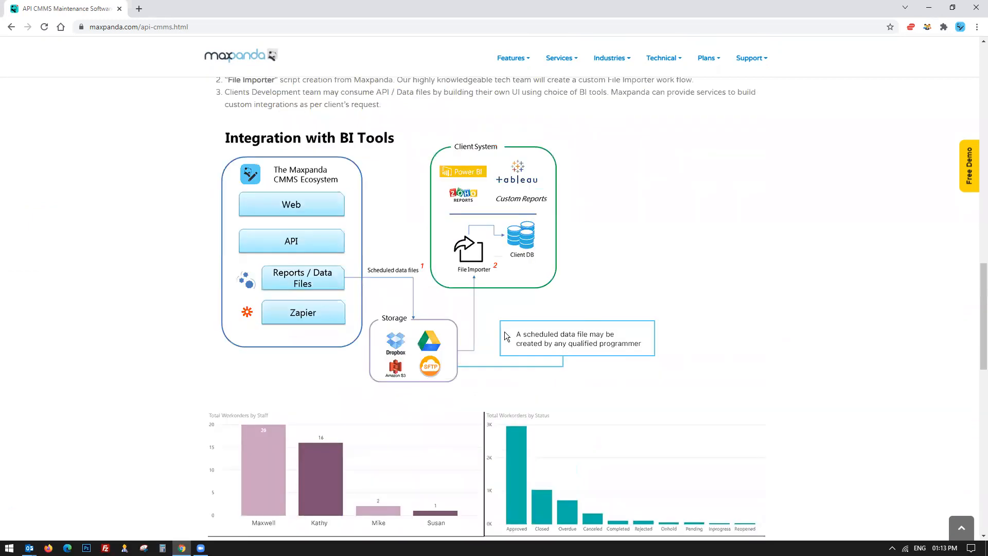
pyautogui.scroll(15, 506, 336)
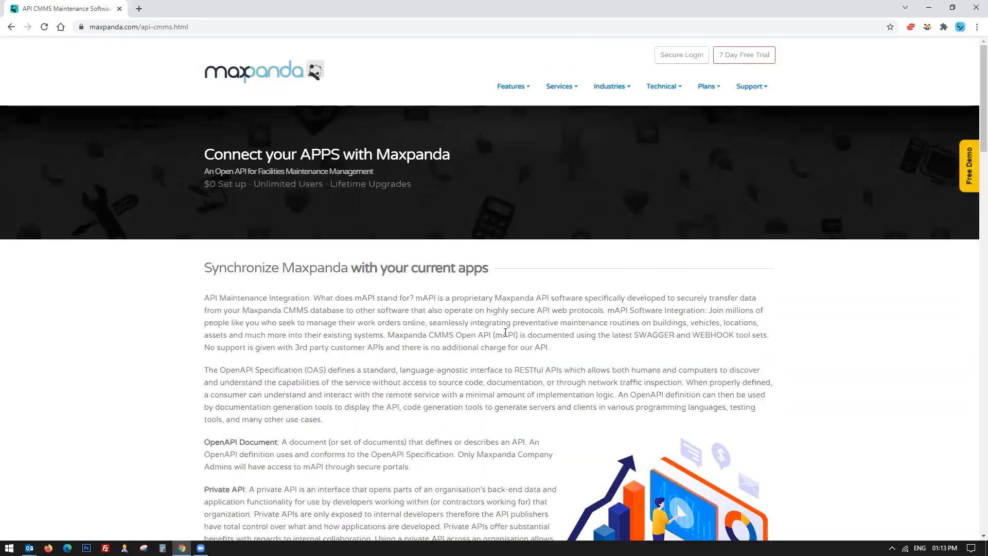
# Highlight the OpenAPI Document heading in the API page's introduction.
pyautogui.moveTo(627, 86)
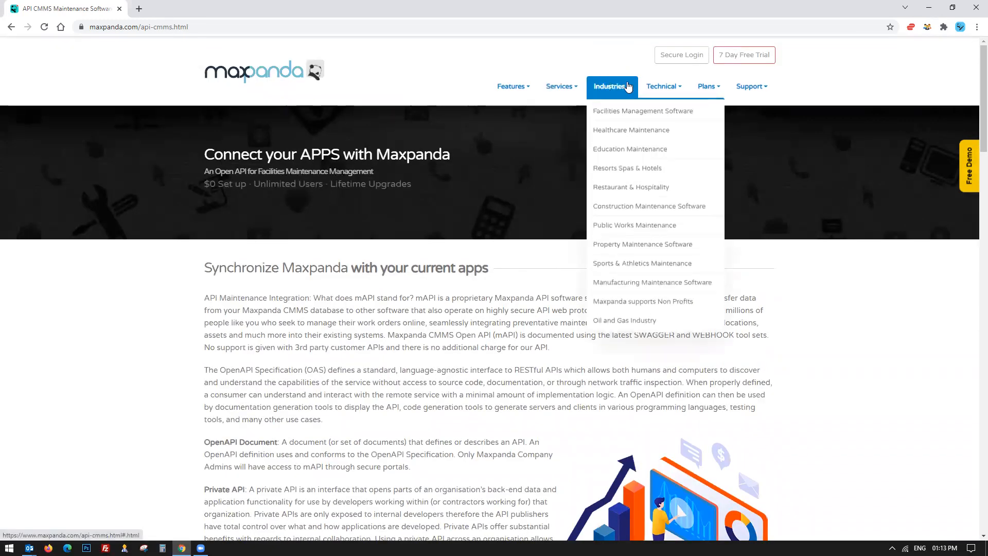
pyautogui.moveTo(662, 86)
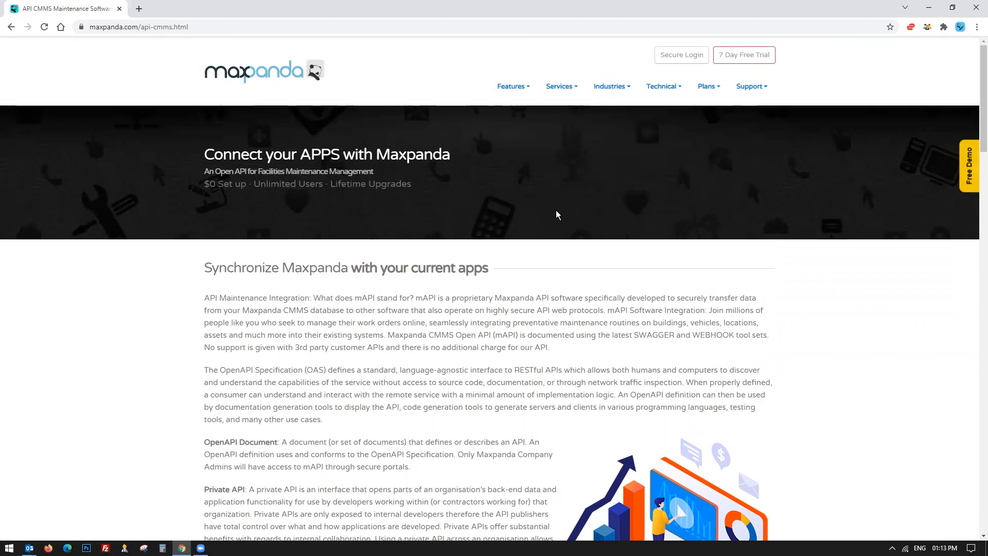
pyautogui.scroll(-4, 556, 214)
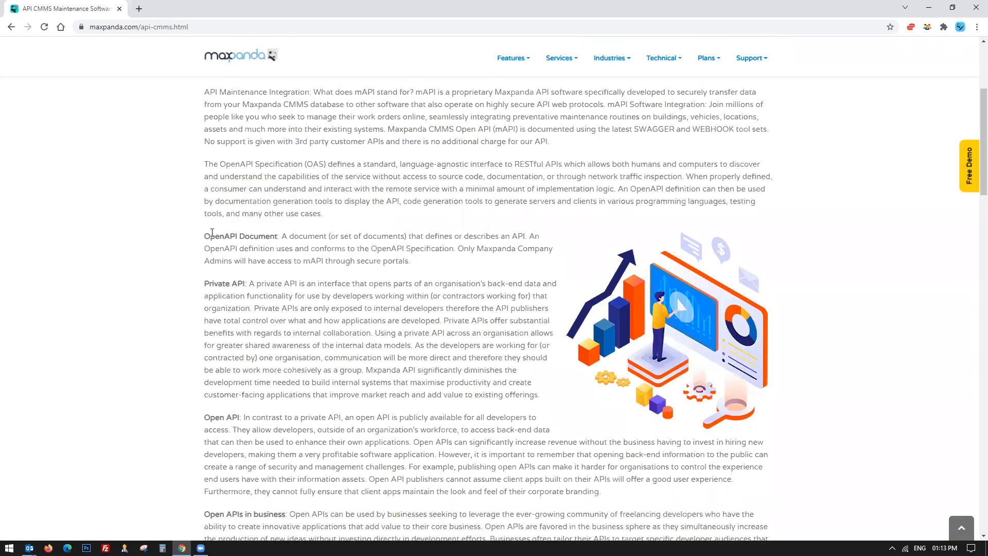
pyautogui.moveTo(204, 236); pyautogui.dragTo(277, 236)
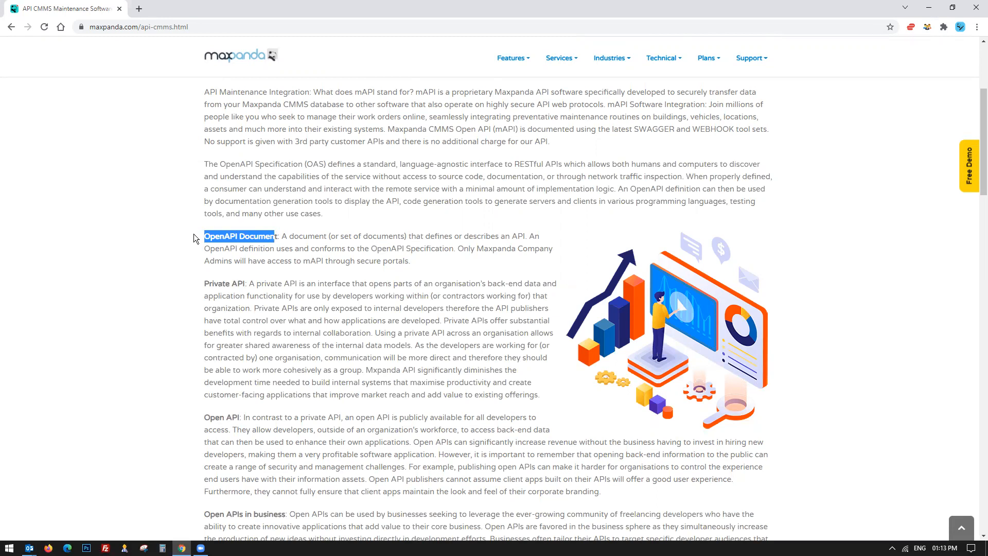
pyautogui.click(180, 239)
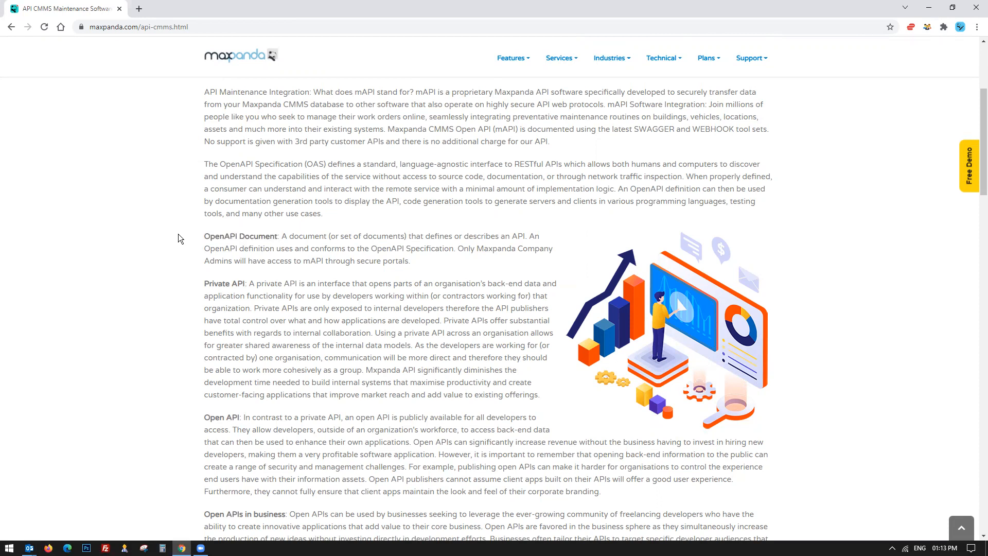
pyautogui.moveTo(204, 236); pyautogui.dragTo(280, 236)
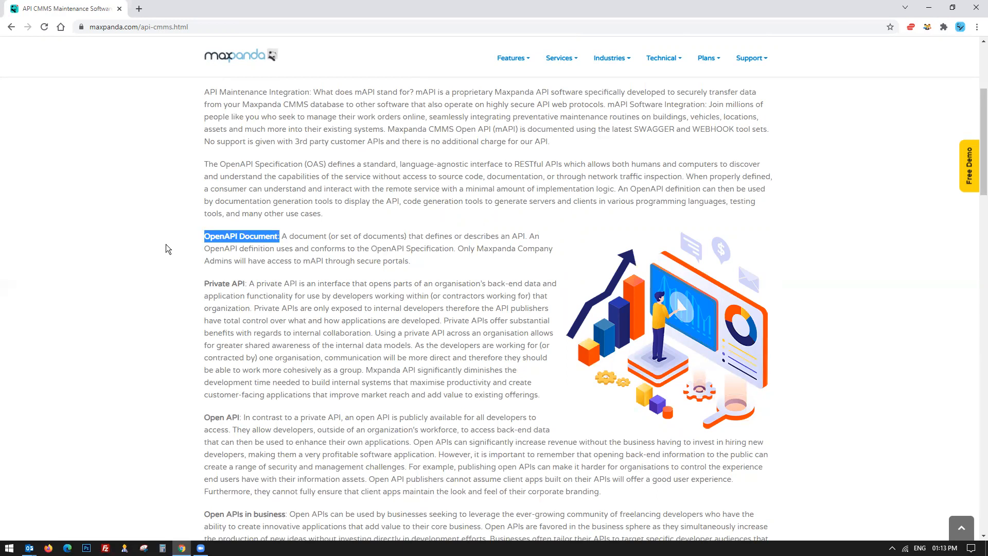
# Scroll through the Integration with mAPI section and back to the top of the API page.
pyautogui.scroll(-15, 166, 244)
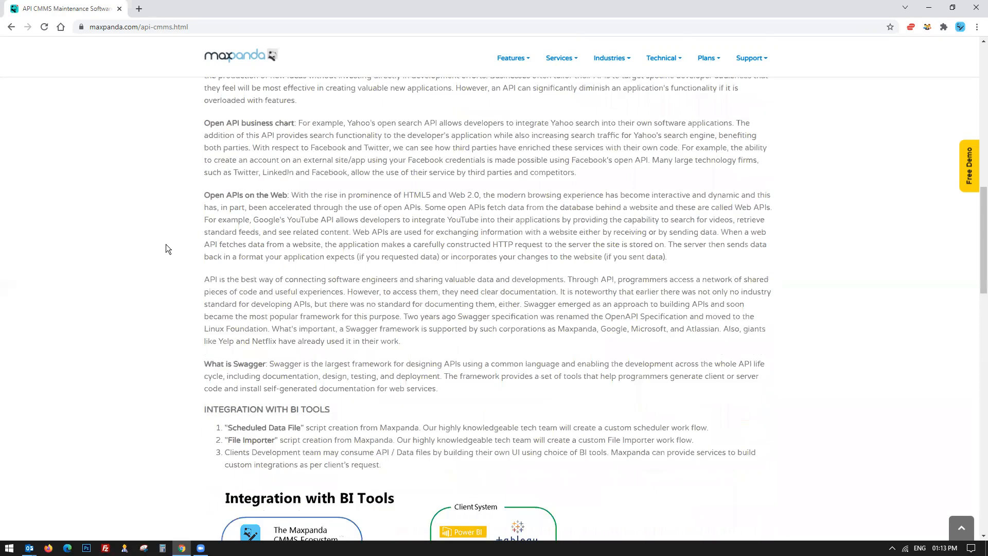
pyautogui.scroll(-10, 165, 244)
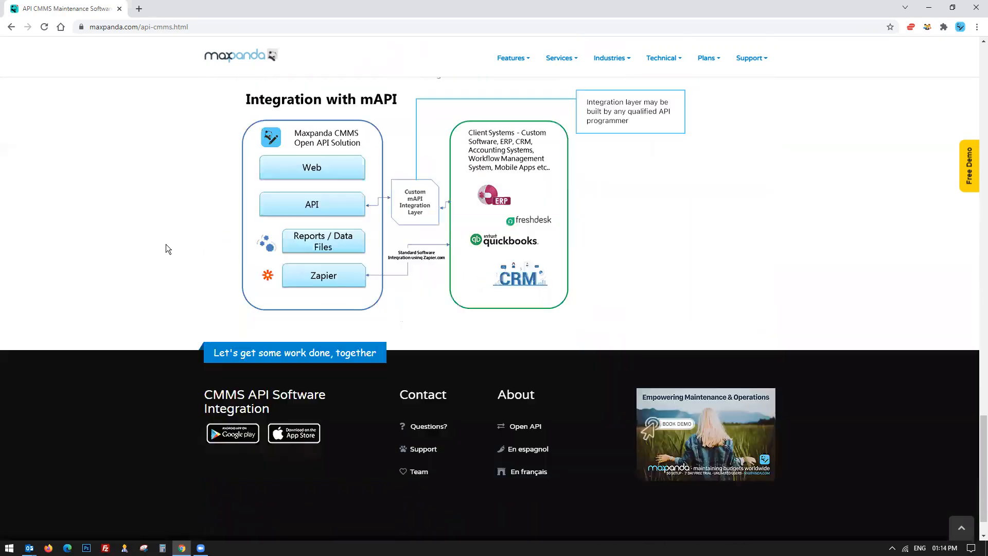
pyautogui.scroll(4, 165, 244)
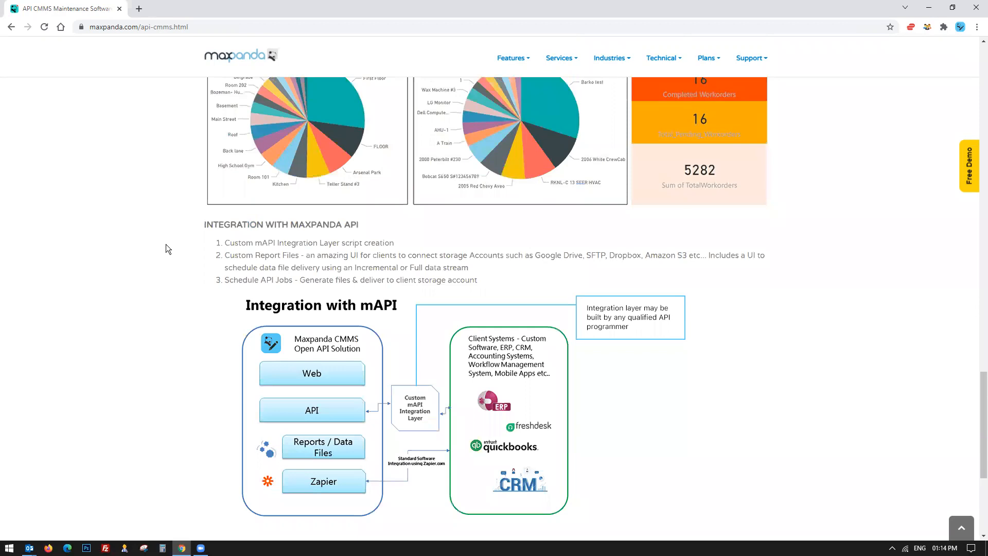
pyautogui.scroll(-3, 166, 244)
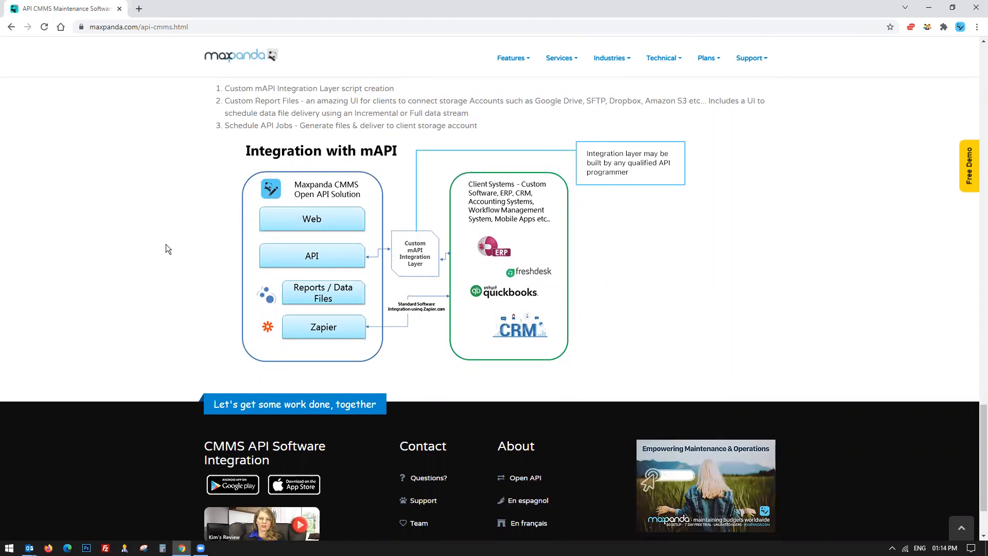
pyautogui.scroll(1, 166, 244)
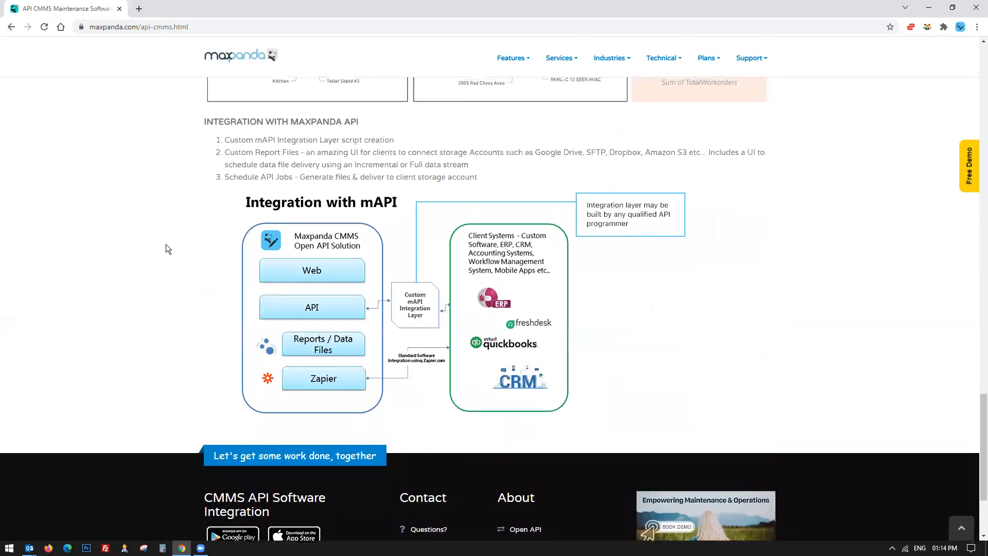
pyautogui.scroll(1, 166, 244)
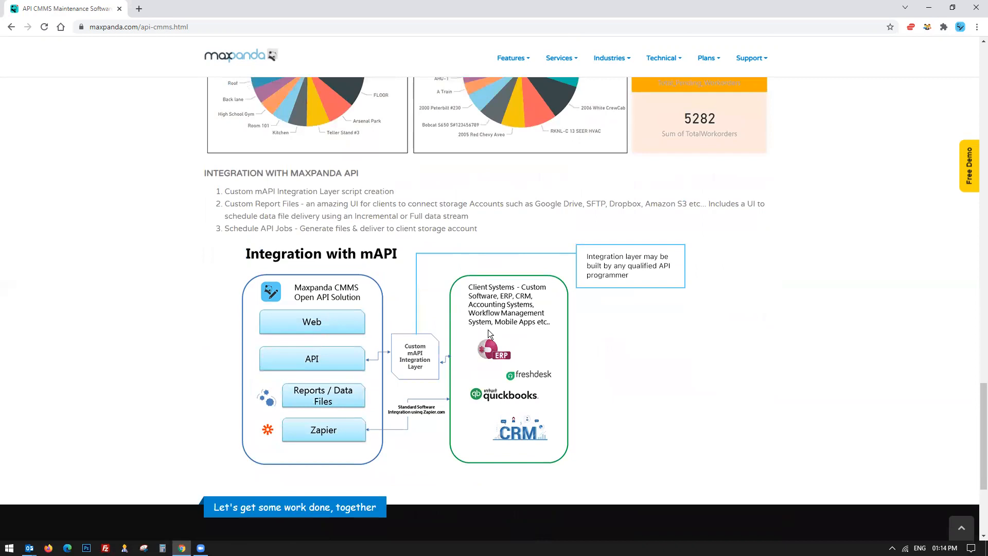
pyautogui.scroll(-1, 489, 333)
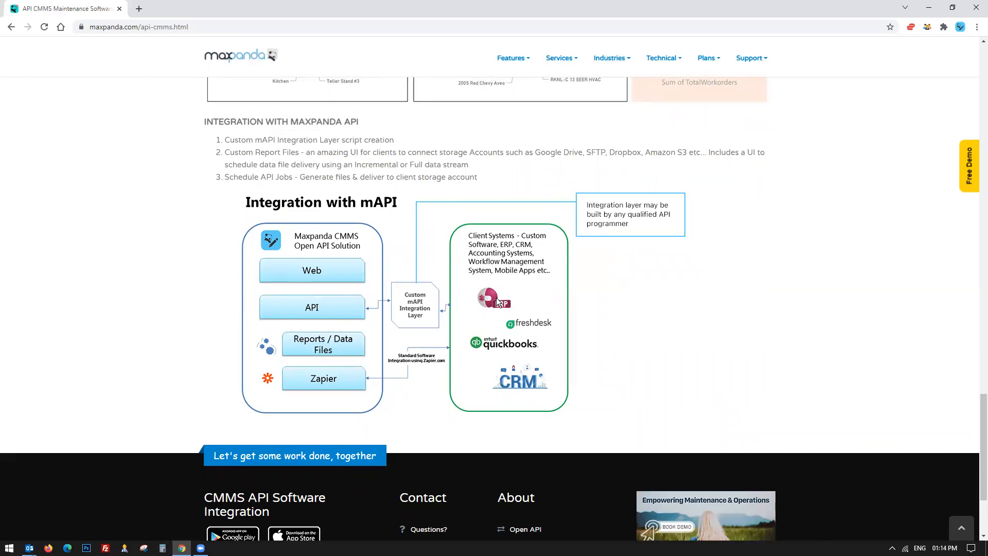
pyautogui.scroll(-1, 492, 298)
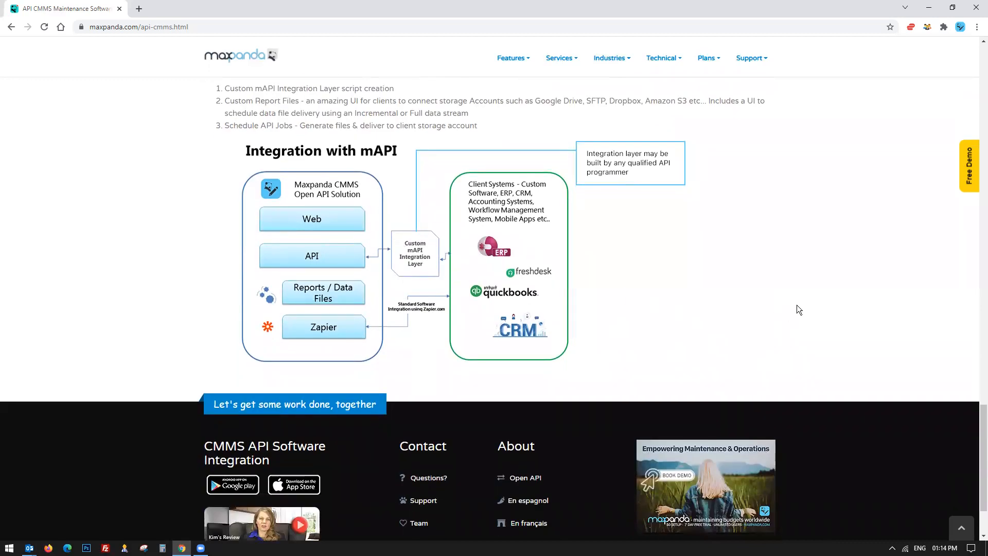
pyautogui.scroll(20, 797, 305)
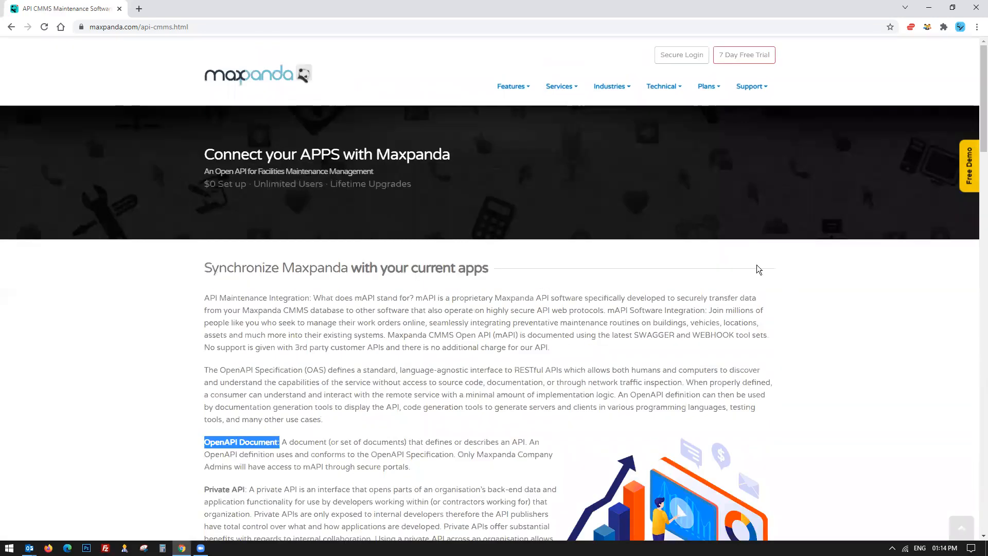
# Open the GoMAX Mobile CMMS page and scroll through its content.
pyautogui.moveTo(663, 86)
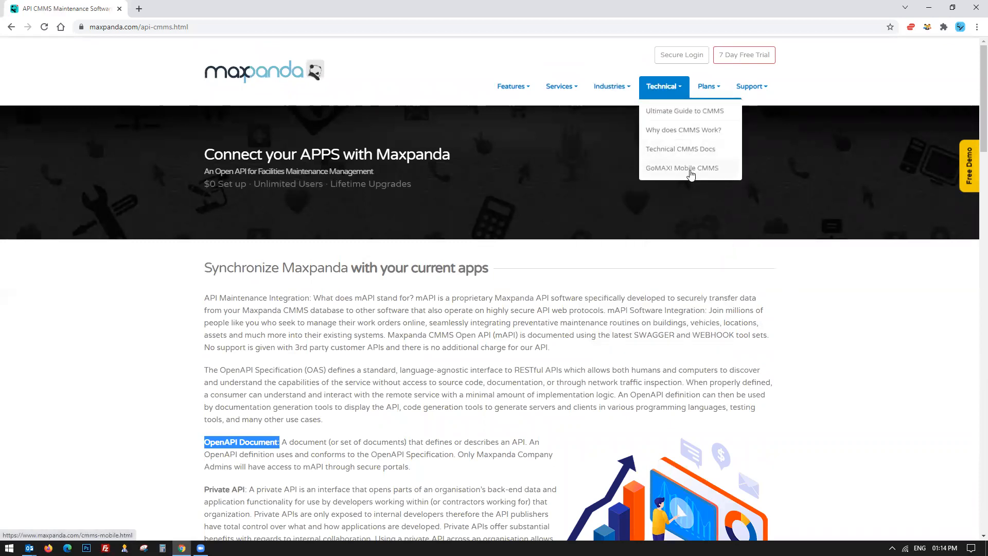
pyautogui.click(691, 175)
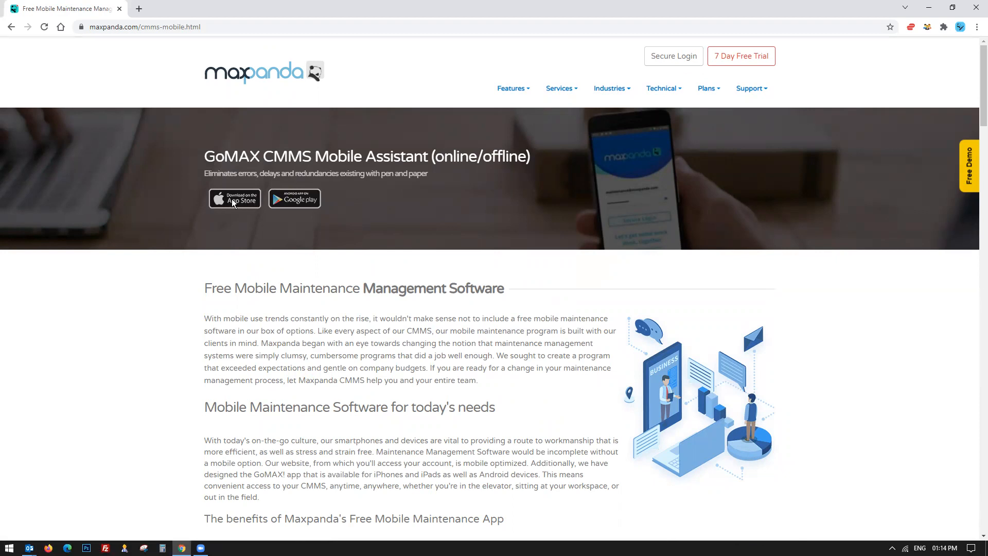
pyautogui.scroll(-15, 231, 199)
pyautogui.scroll(-3, 231, 199)
pyautogui.scroll(4, 230, 199)
pyautogui.scroll(-4, 231, 199)
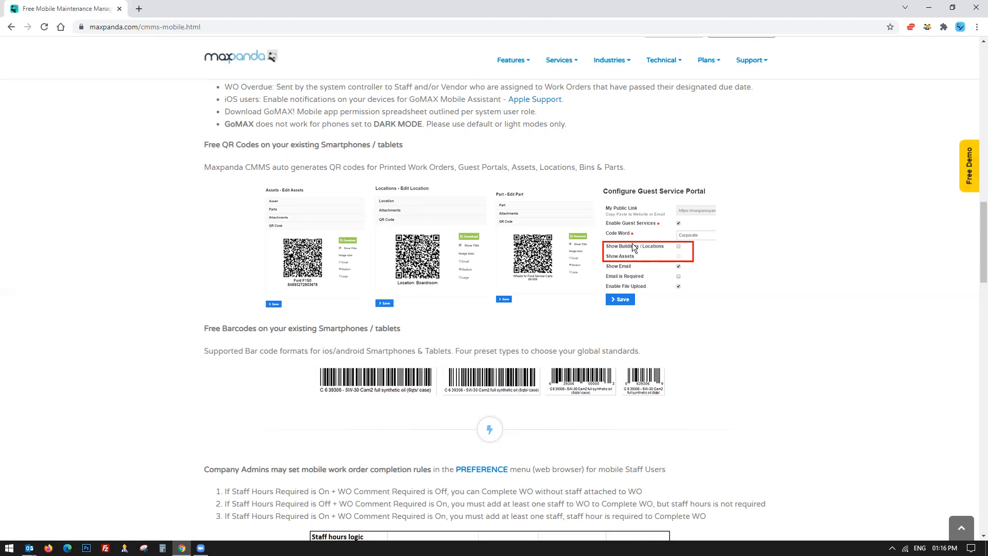
# Select a line of text in the free barcodes section and return to the page top.
pyautogui.scroll(-1, 449, 387)
pyautogui.moveTo(234, 333); pyautogui.dragTo(676, 328)
pyautogui.click(677, 327)
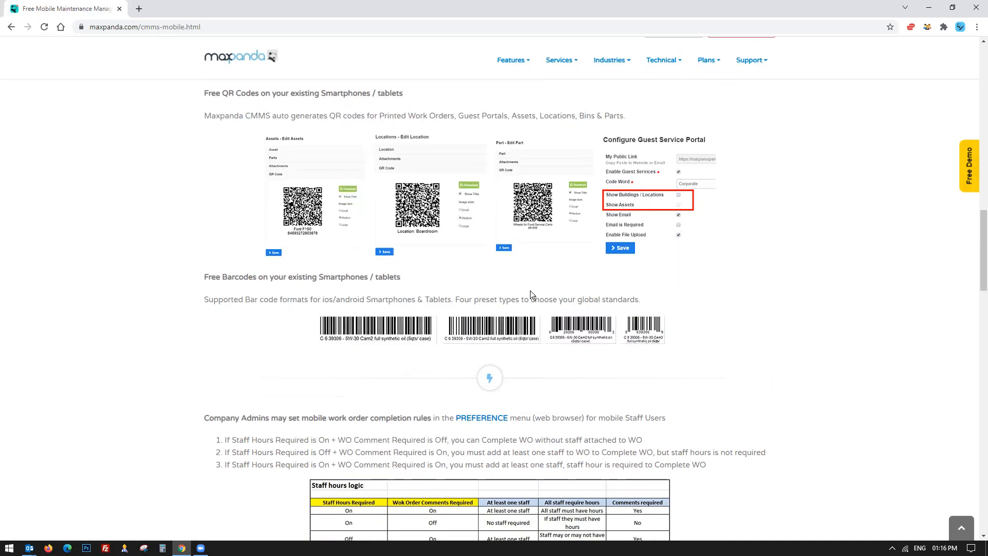
pyautogui.scroll(15, 511, 310)
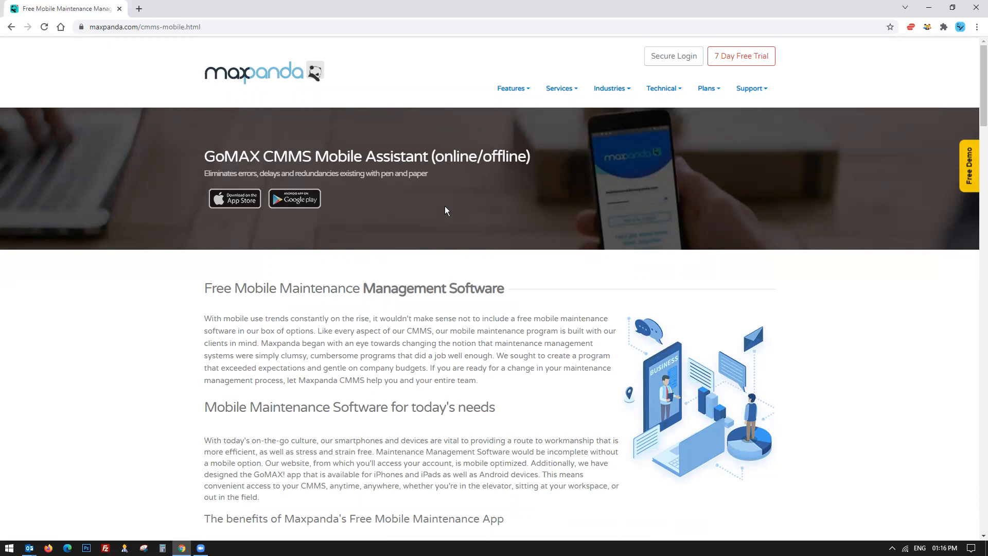
# Open the price plans page and highlight the $0 Setup · Unlimited Users · Lifetime Upgrades tagline.
pyautogui.moveTo(709, 90)
pyautogui.click(724, 213)
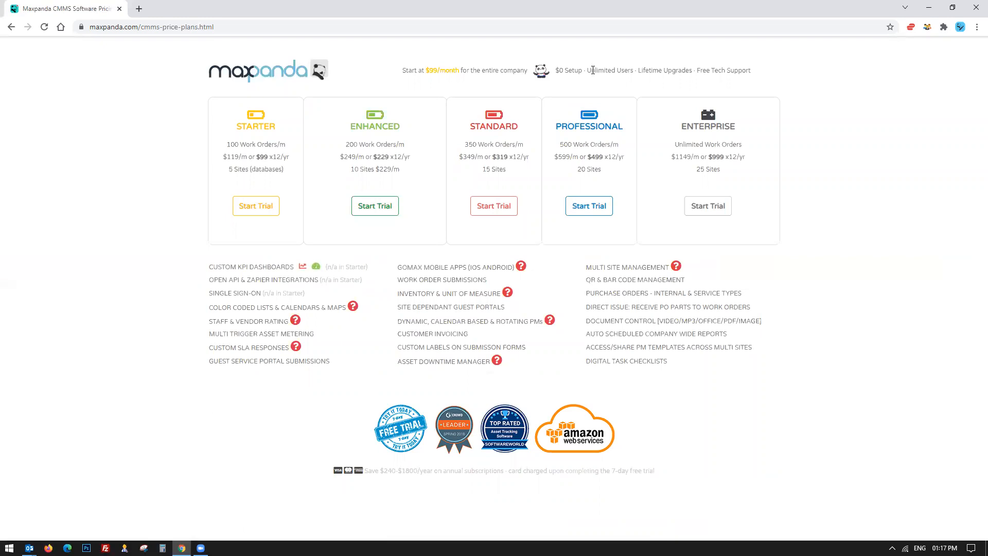
pyautogui.moveTo(555, 71); pyautogui.dragTo(764, 73)
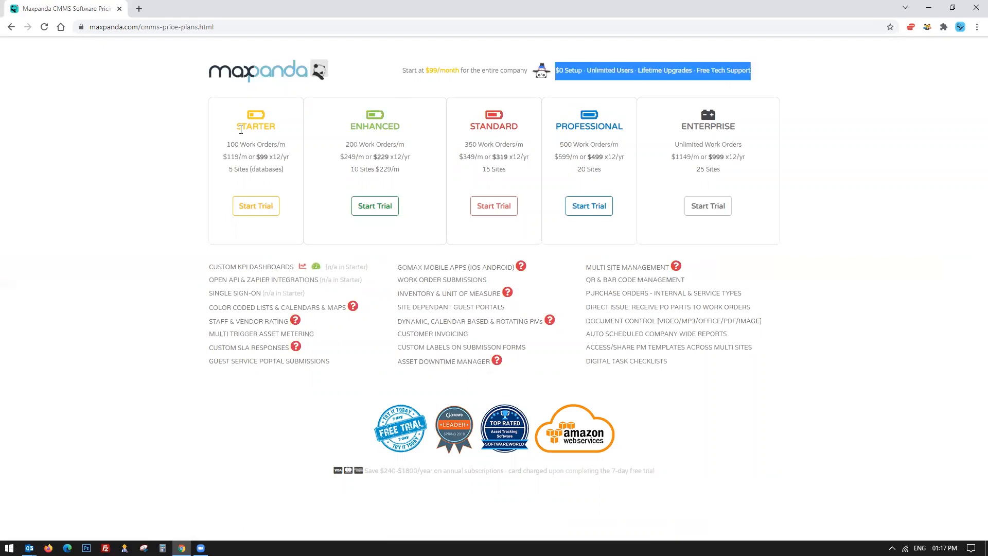
# Highlight the Starter plan's 100 Work Orders/m line.
pyautogui.click(262, 145)
pyautogui.moveTo(226, 144); pyautogui.dragTo(297, 143)
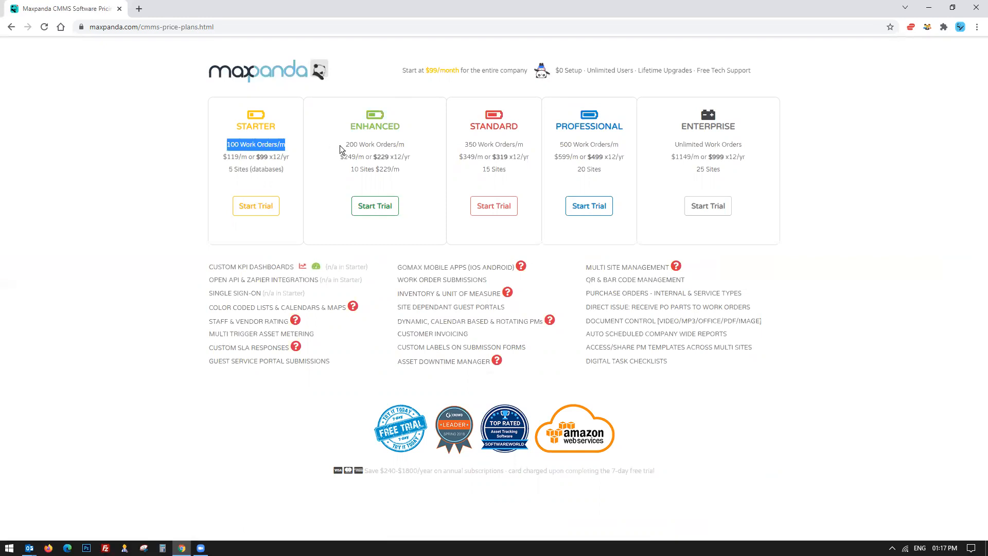
pyautogui.click(398, 145)
pyautogui.tripleClick(398, 144)
pyautogui.click(520, 144)
pyautogui.moveTo(520, 144)
pyautogui.mouseDown()
pyautogui.moveTo(547, 144)
pyautogui.moveTo(507, 143)
pyautogui.mouseUp()
pyautogui.click(508, 143)
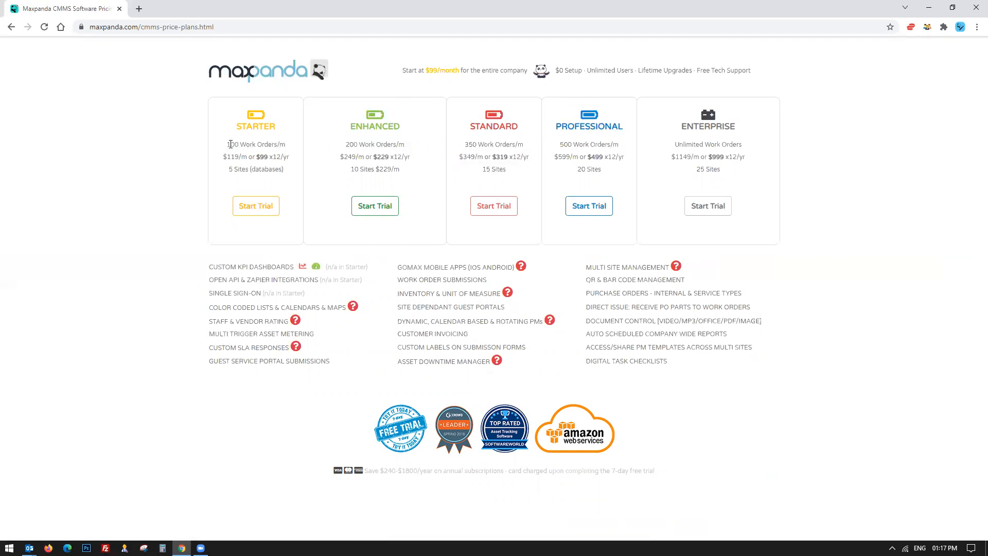
pyautogui.moveTo(225, 143); pyautogui.dragTo(288, 145)
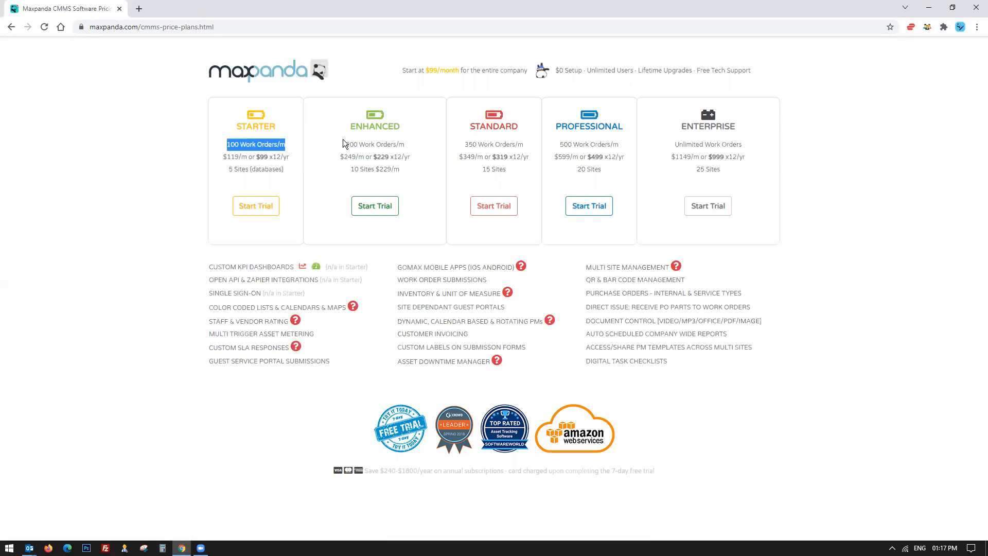
# Highlight the Standard and Professional plan details and the Enhanced plan's $229 x12/yr price.
pyautogui.moveTo(457, 129); pyautogui.dragTo(509, 170)
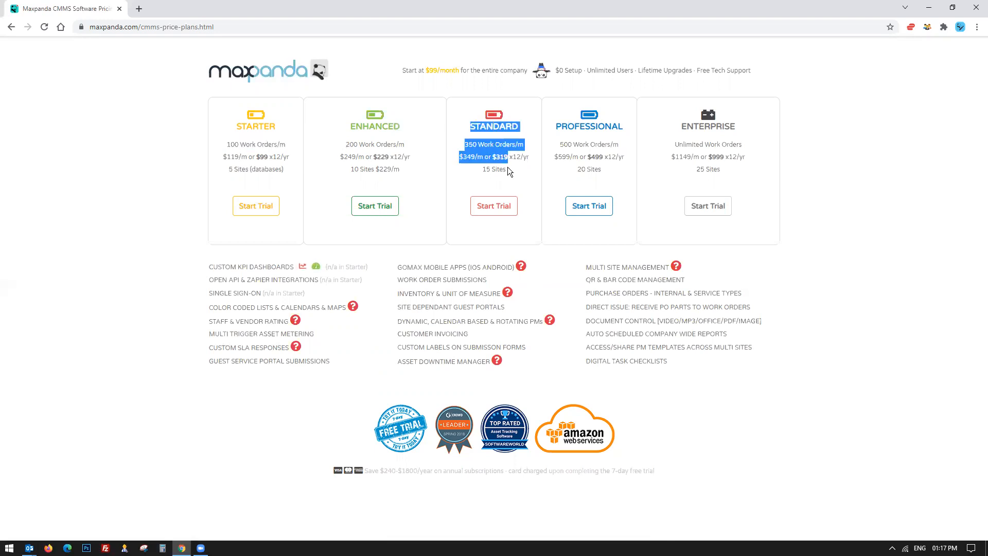
pyautogui.moveTo(571, 128); pyautogui.dragTo(621, 157)
pyautogui.click(358, 144)
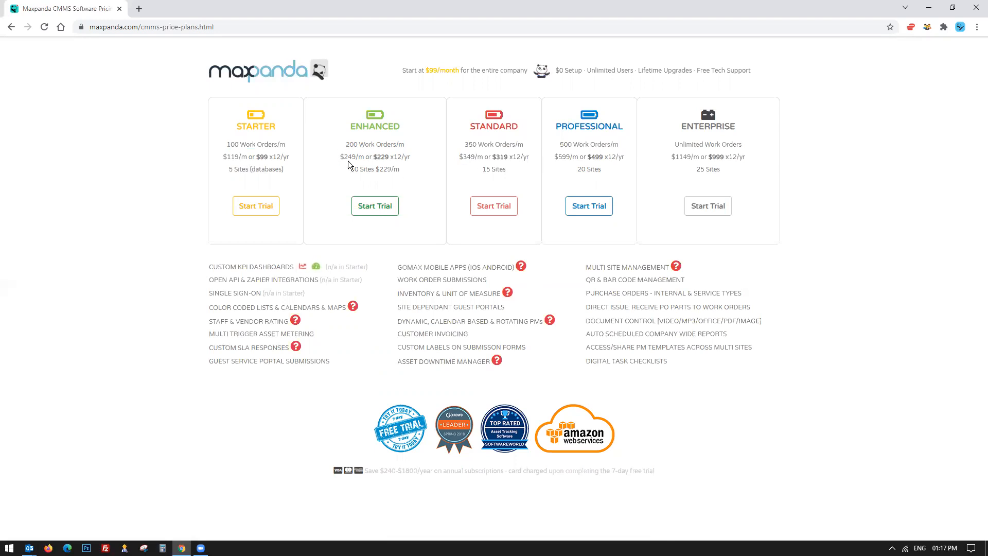
pyautogui.moveTo(361, 160); pyautogui.dragTo(415, 161)
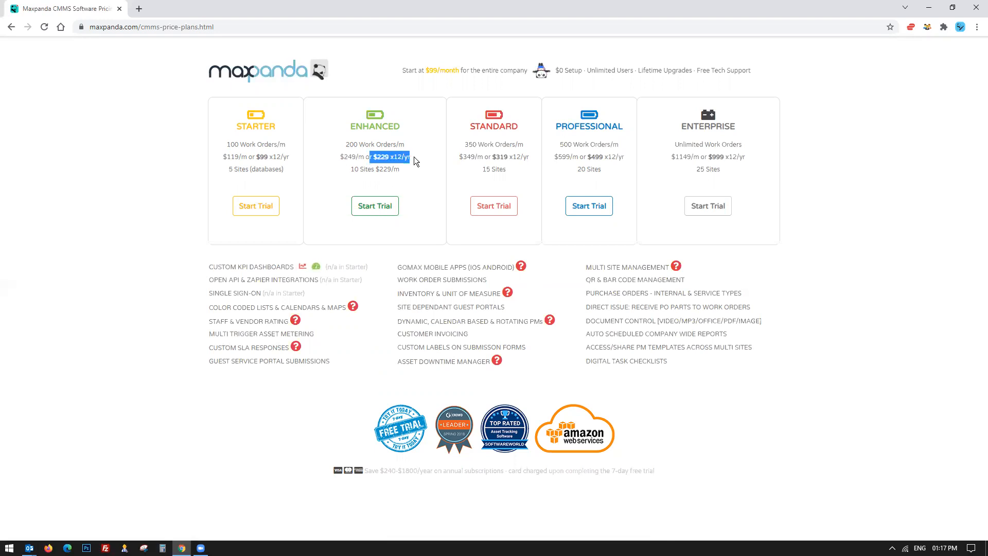
# Highlight the Enterprise plan's heading, work orders, price and sites details.
pyautogui.click(414, 156)
pyautogui.moveTo(234, 112); pyautogui.dragTo(404, 141)
pyautogui.moveTo(677, 109)
pyautogui.mouseDown()
pyautogui.moveTo(725, 168)
pyautogui.moveTo(687, 121)
pyautogui.mouseUp()
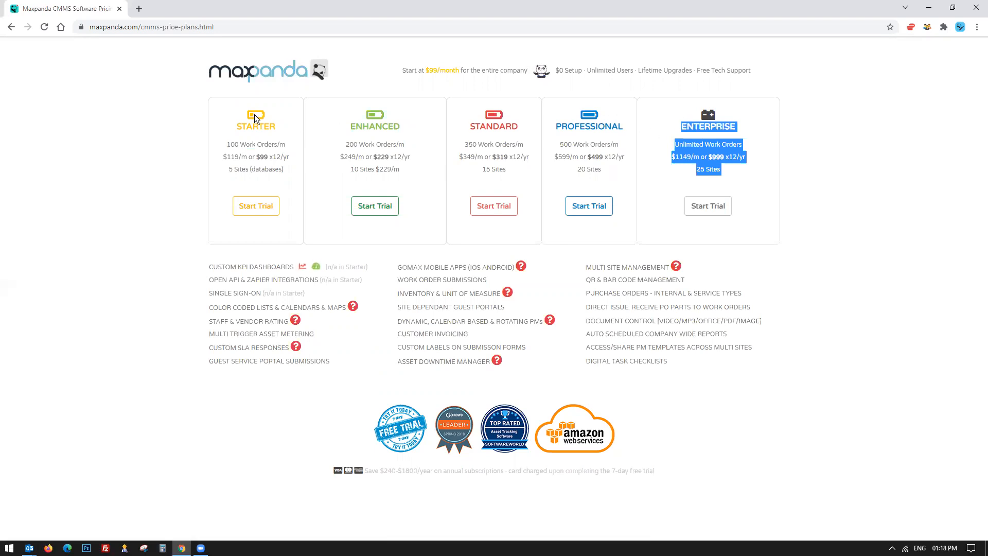
# Highlight the Enhanced plan's 10 Sites text.
pyautogui.moveTo(237, 112); pyautogui.dragTo(510, 173)
pyautogui.moveTo(664, 175); pyautogui.dragTo(733, 169)
pyautogui.click(733, 168)
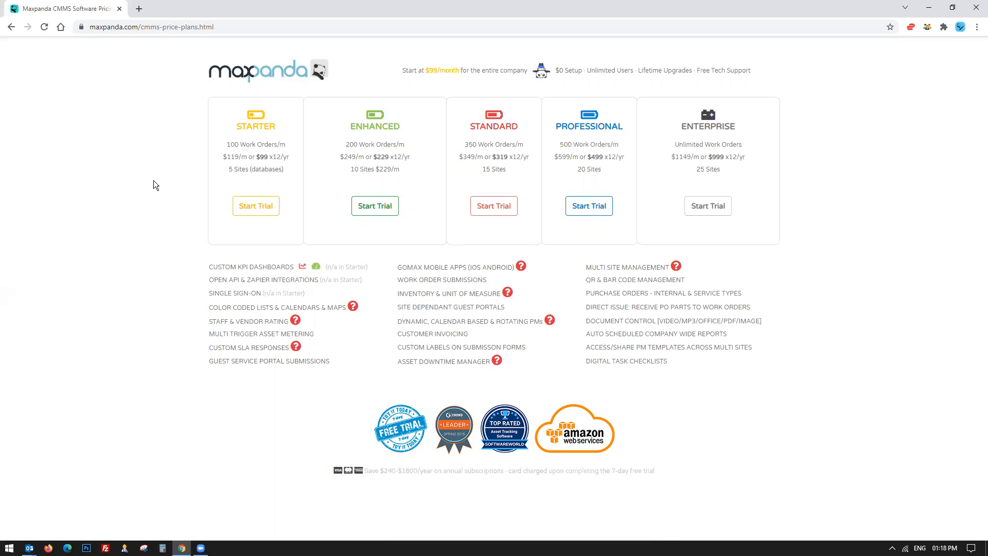
pyautogui.moveTo(677, 267)
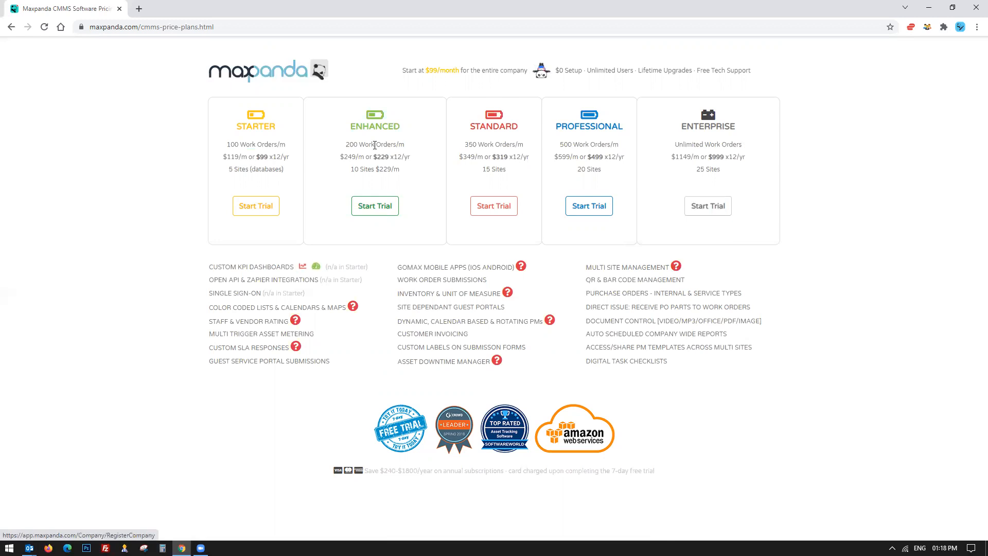
pyautogui.moveTo(351, 169); pyautogui.dragTo(376, 173)
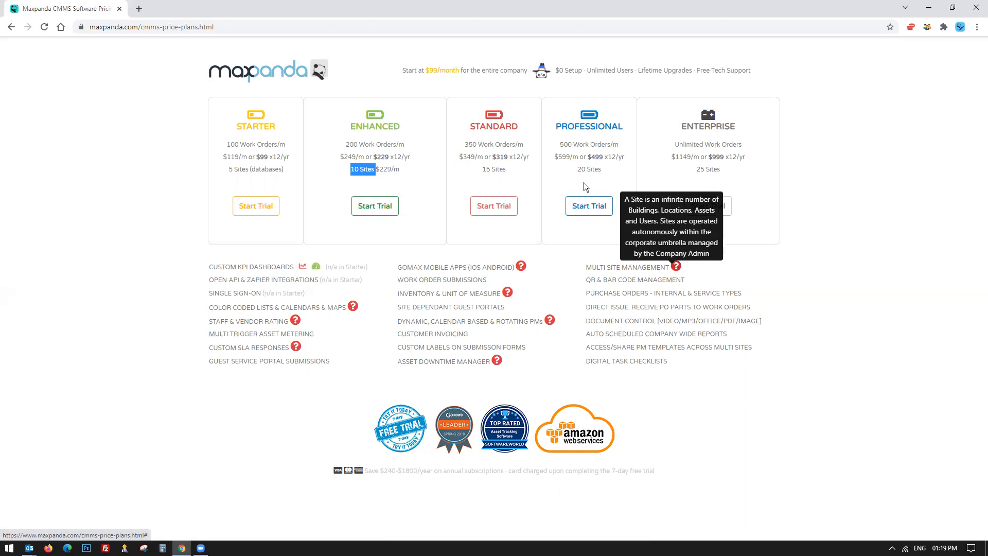
pyautogui.moveTo(349, 169); pyautogui.dragTo(377, 169)
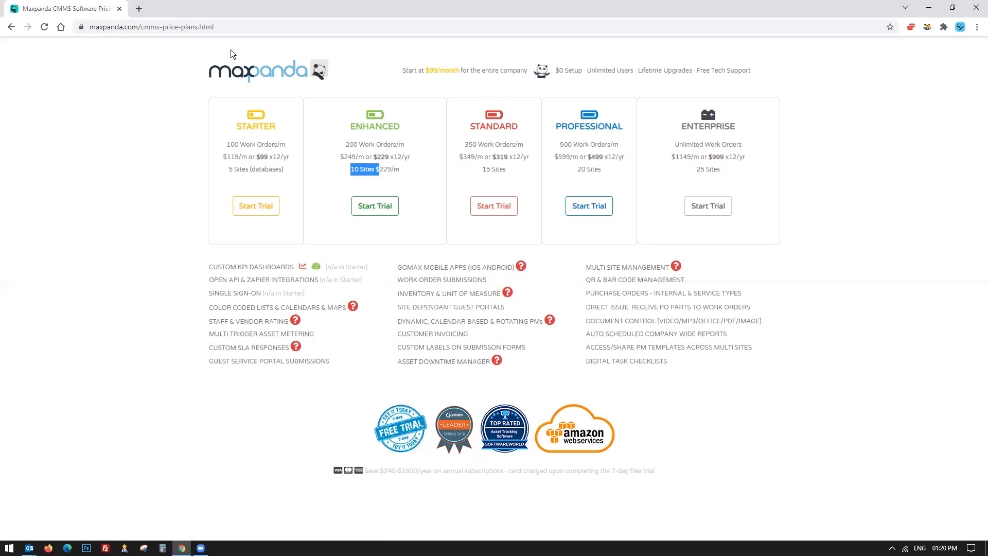
# Return to the Maxpanda home page and log in to the app with the saved email credentials.
pyautogui.click(255, 84)
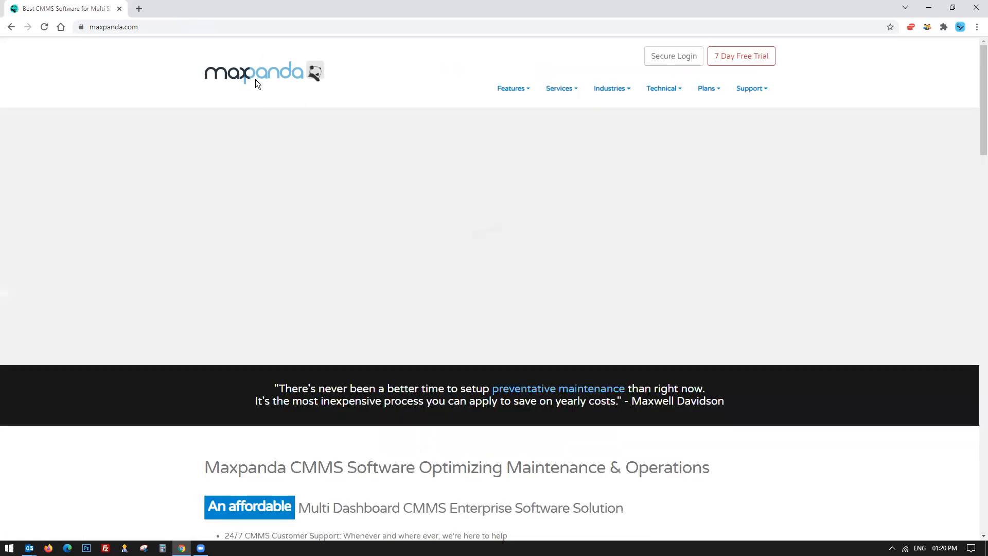
pyautogui.click(685, 56)
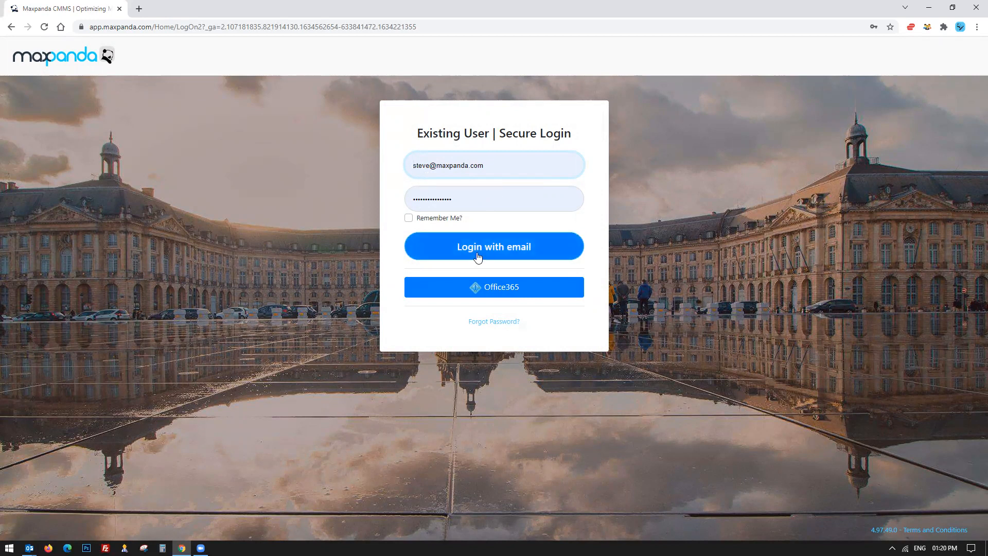
pyautogui.click(513, 251)
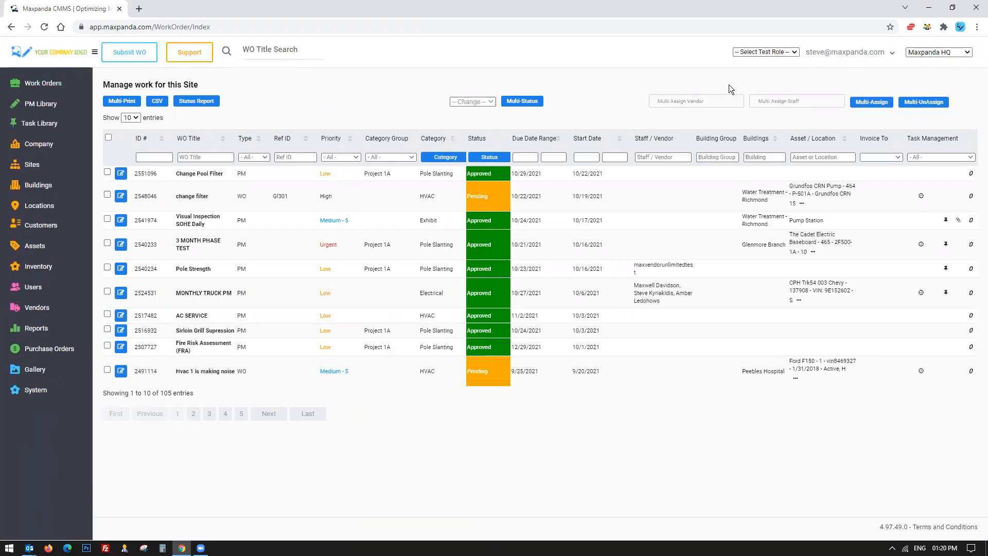
# Switch the test role to Submitter Unlimited and highlight the first submitted work order's details and status.
pyautogui.click(775, 51)
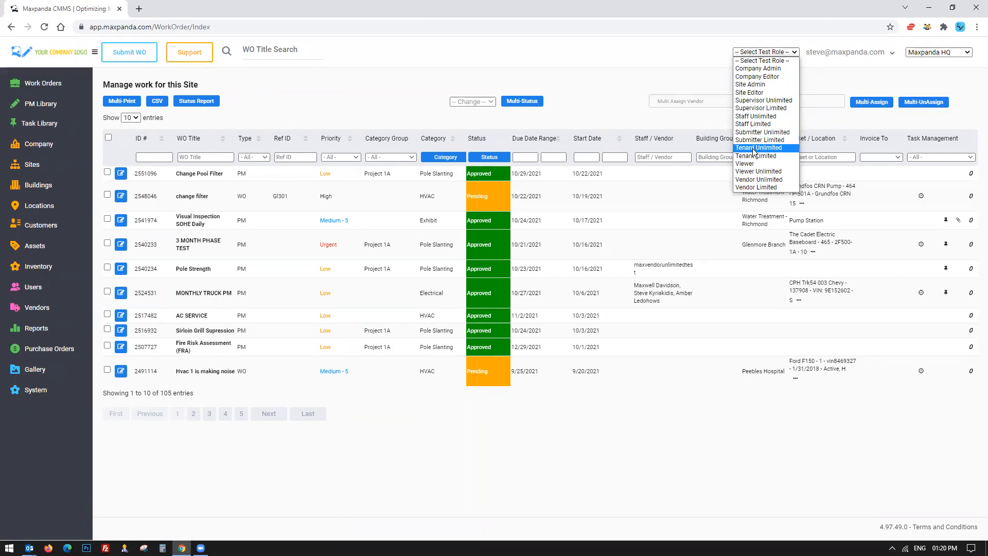
pyautogui.click(751, 132)
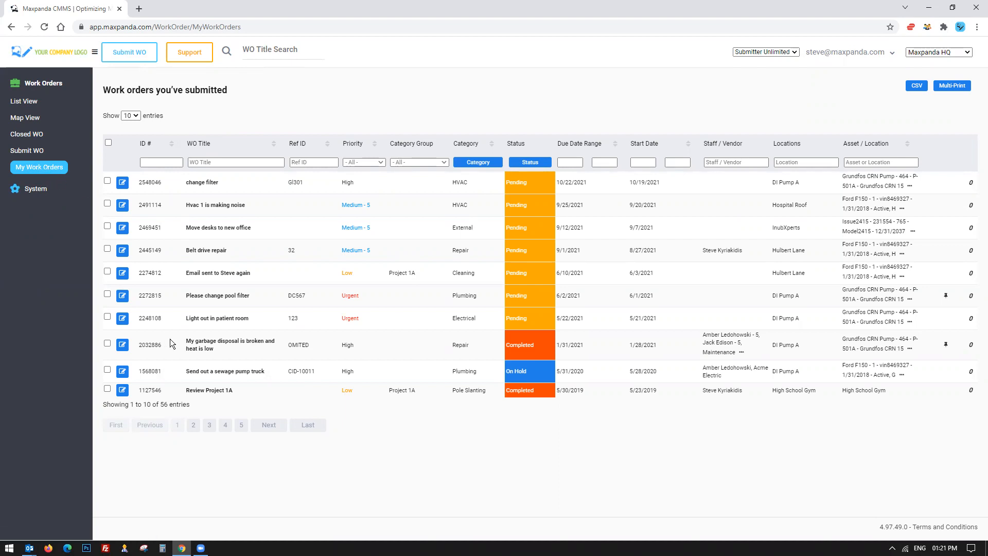
pyautogui.moveTo(216, 185); pyautogui.dragTo(660, 184)
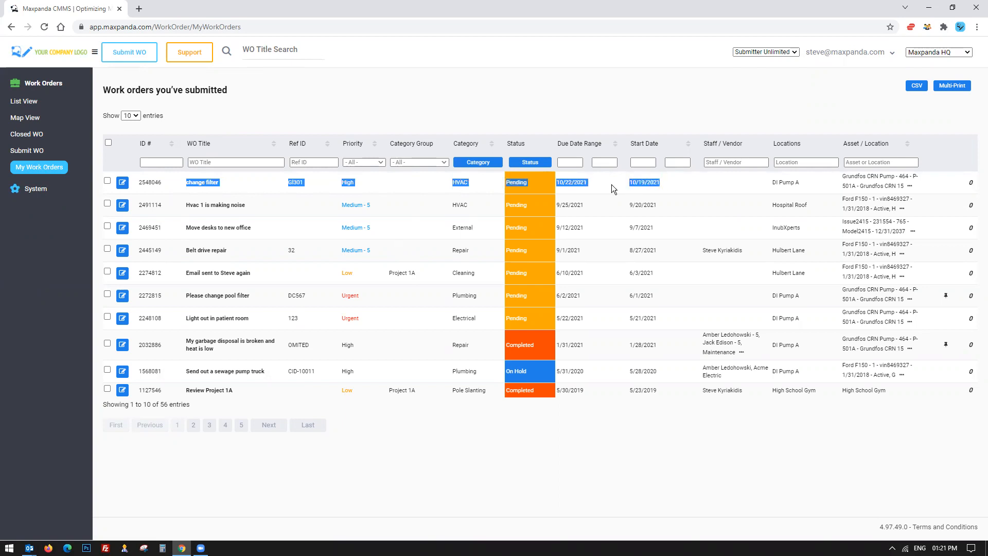
pyautogui.click(542, 182)
pyautogui.moveTo(494, 183); pyautogui.dragTo(558, 184)
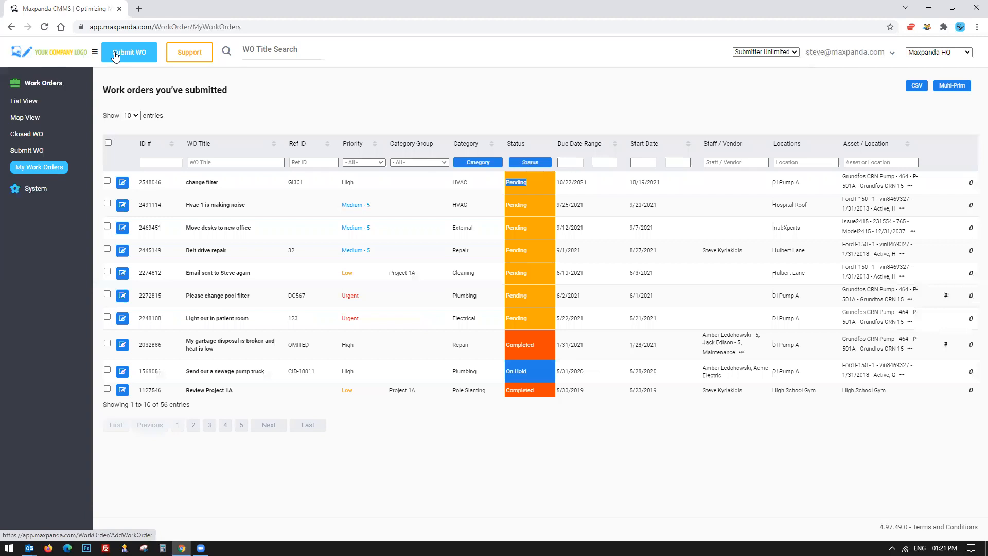
# Highlight the first work order's due date and the garbage disposal work order's Repair category.
pyautogui.click(765, 52)
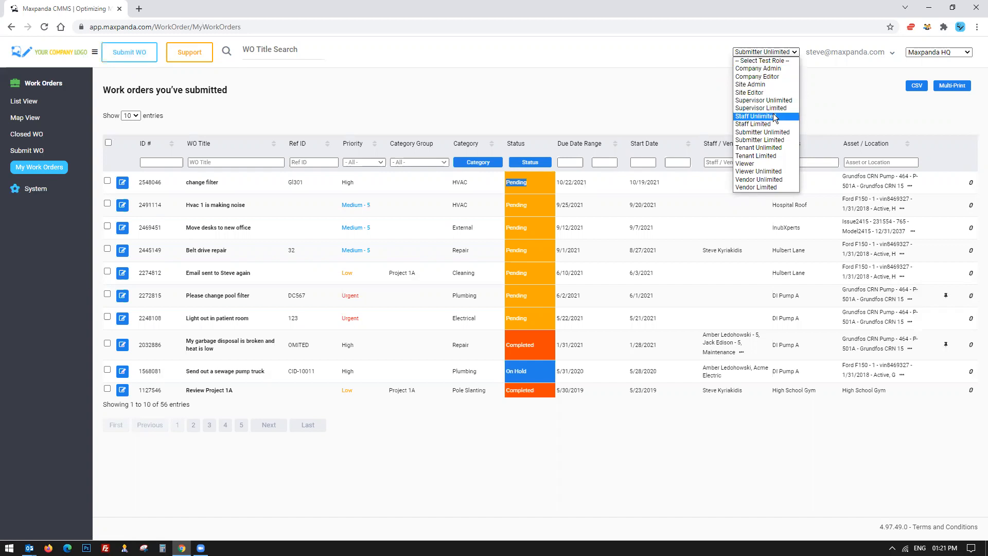
pyautogui.click(408, 184)
pyautogui.moveTo(498, 181); pyautogui.dragTo(575, 184)
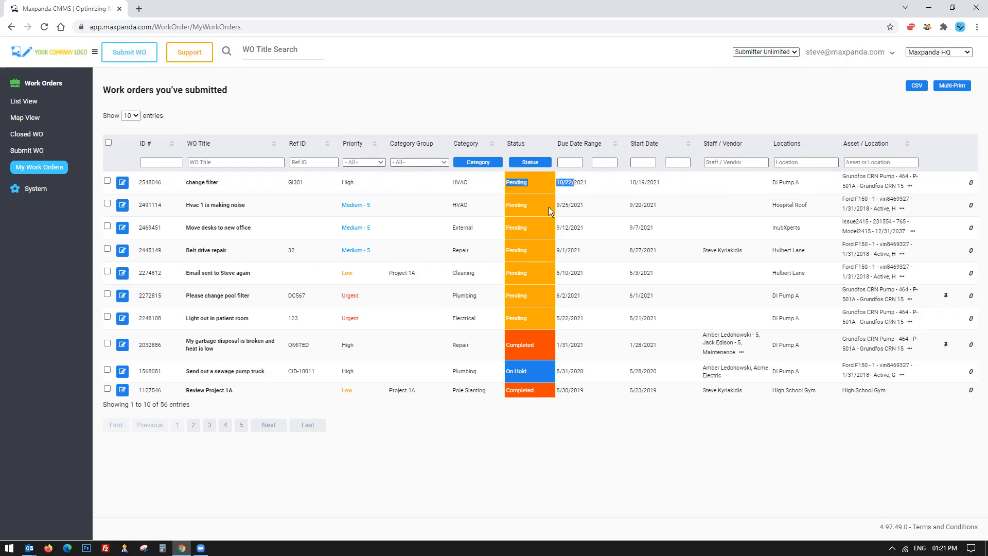
pyautogui.doubleClick(461, 344)
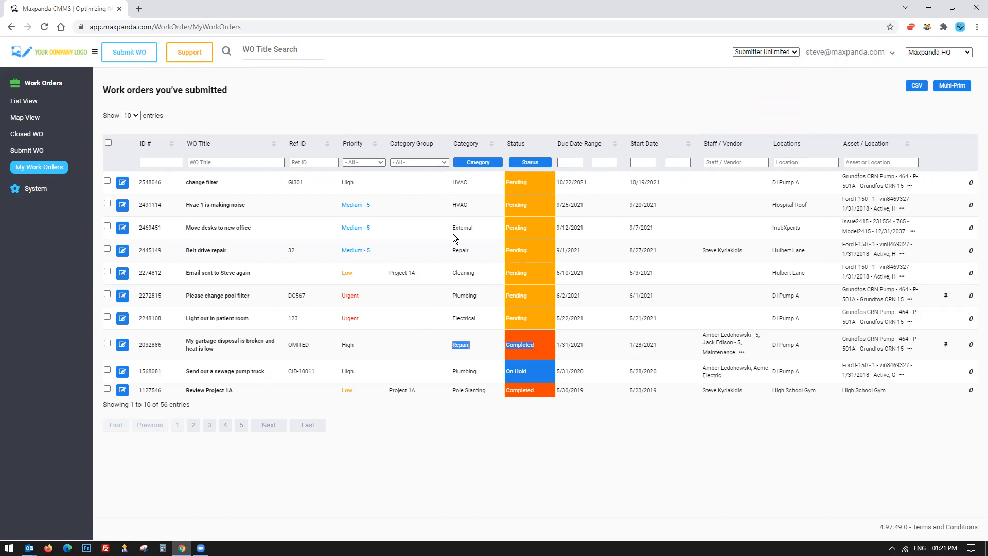
# Show 50 entries per page, scroll the submitted work orders, and highlight the first and disposal rows' details.
pyautogui.click(127, 134)
pyautogui.scroll(-3, 438, 246)
pyautogui.scroll(-10, 439, 245)
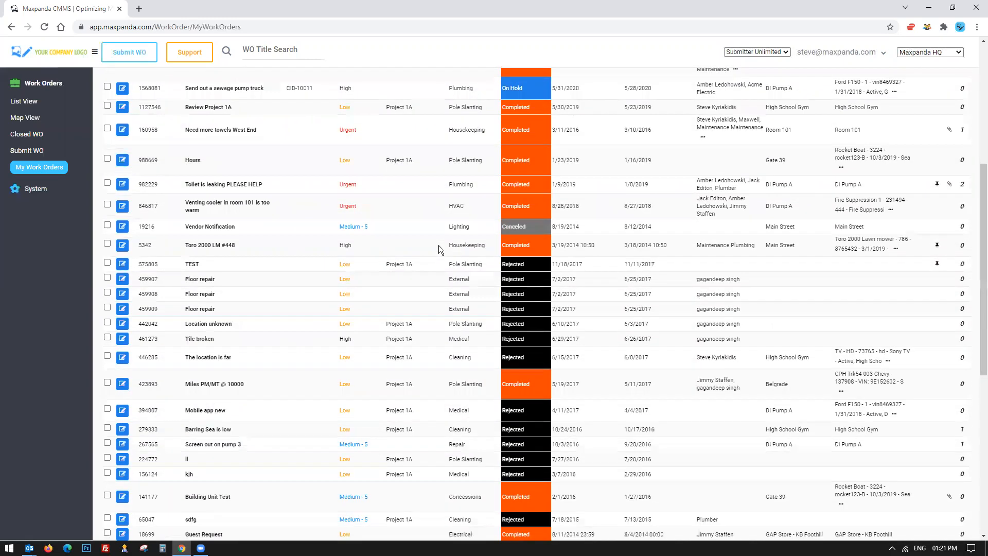
pyautogui.scroll(8, 438, 240)
pyautogui.scroll(5, 439, 239)
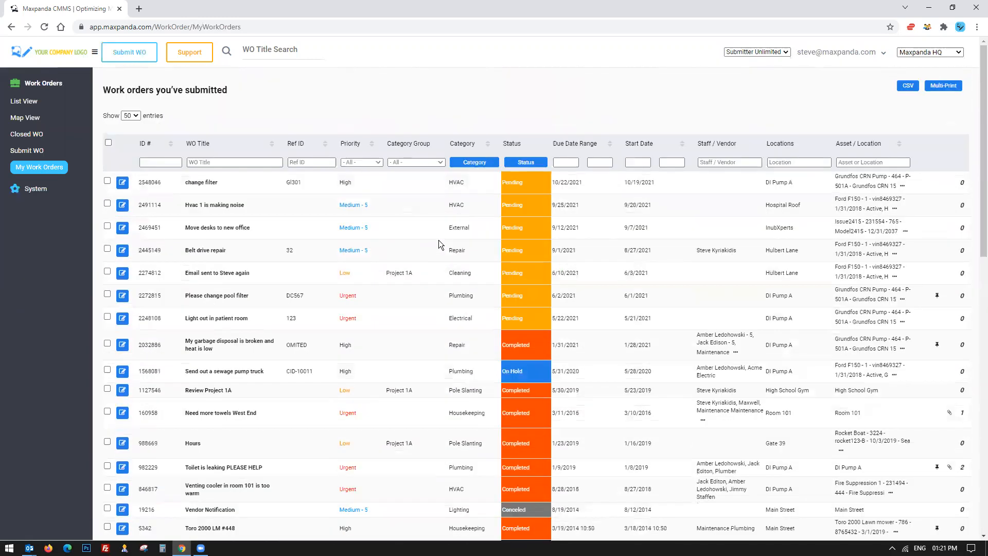
pyautogui.moveTo(486, 182); pyautogui.dragTo(636, 182)
pyautogui.moveTo(447, 345); pyautogui.dragTo(614, 348)
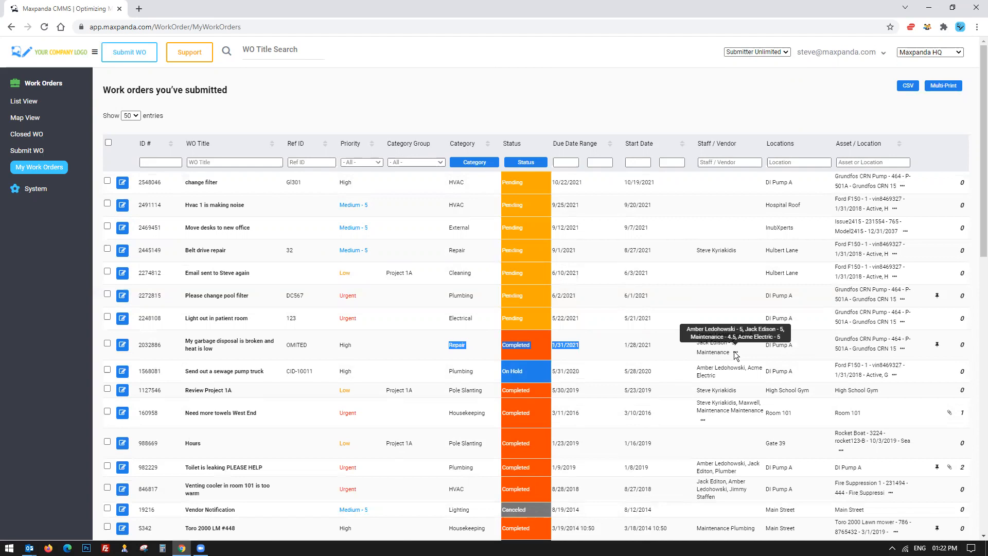
# Reset the test role to the default Select Test Role option.
pyautogui.click(762, 55)
pyautogui.click(754, 62)
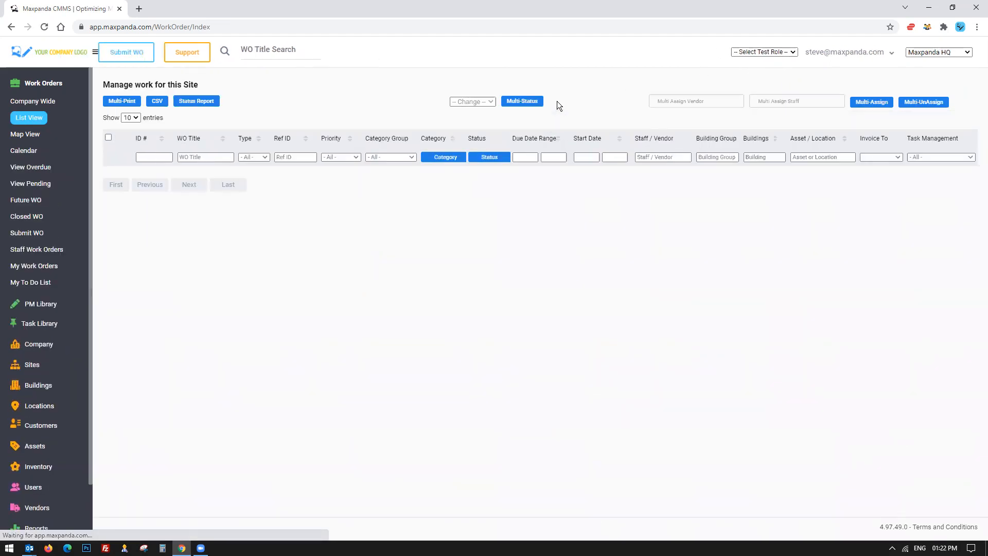
pyautogui.click(780, 52)
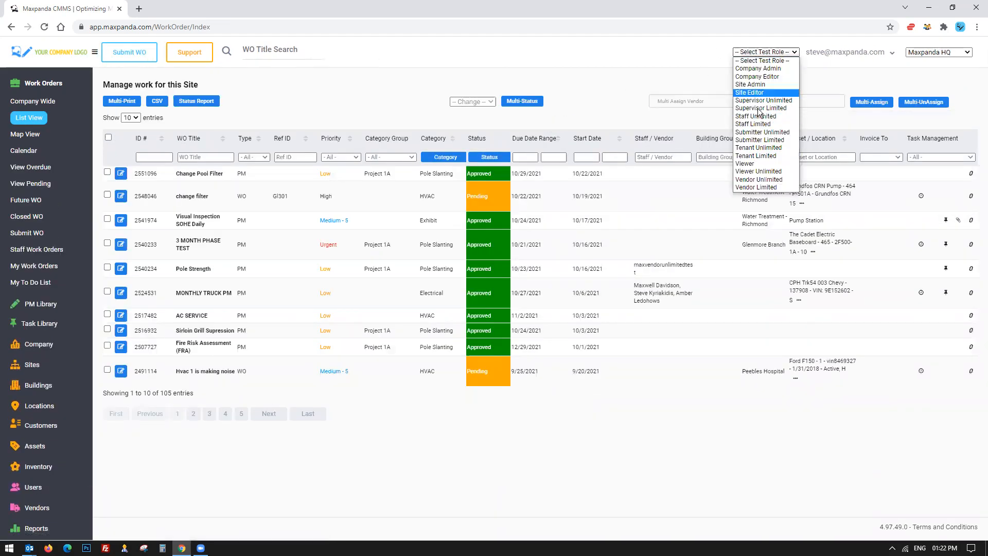
pyautogui.click(953, 74)
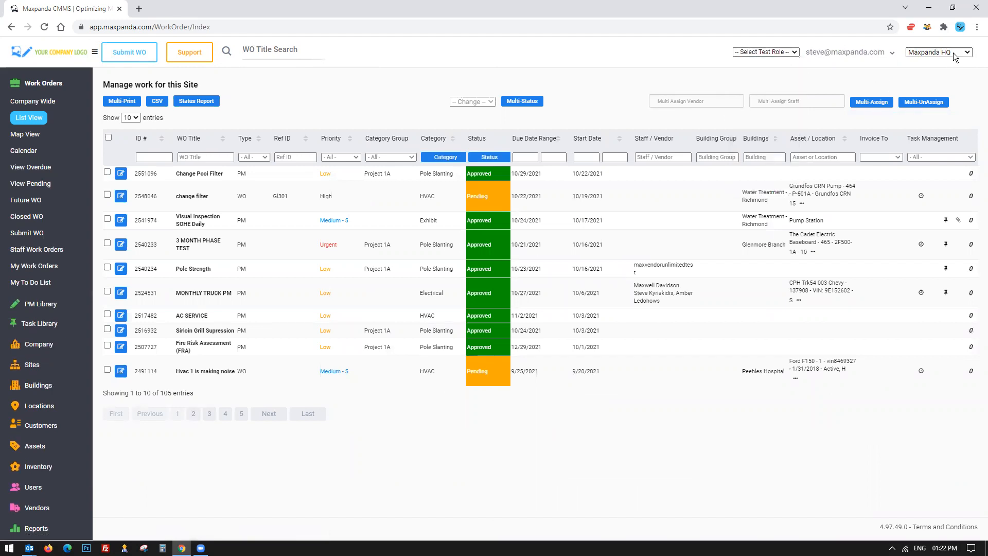
# Switch the active site to New York City.
pyautogui.click(953, 53)
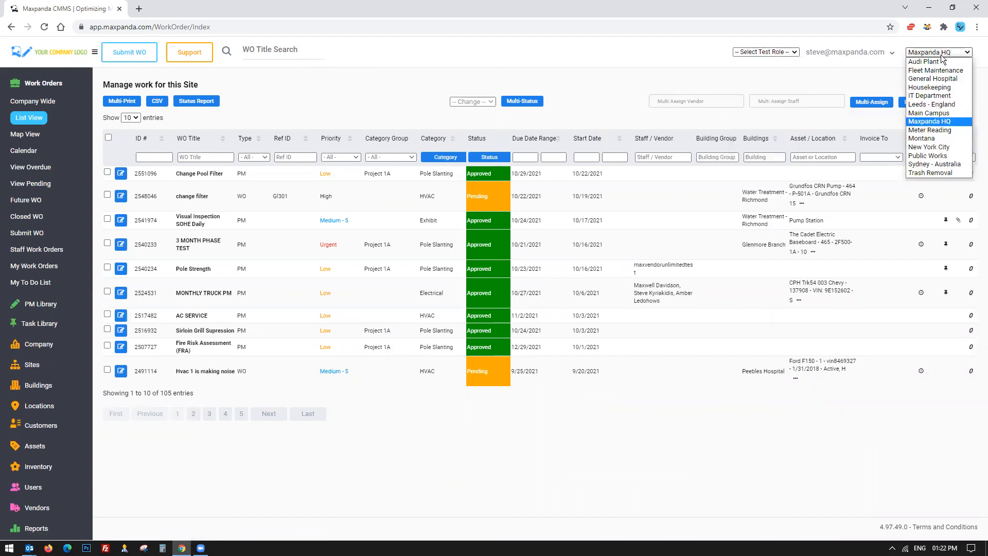
pyautogui.click(879, 87)
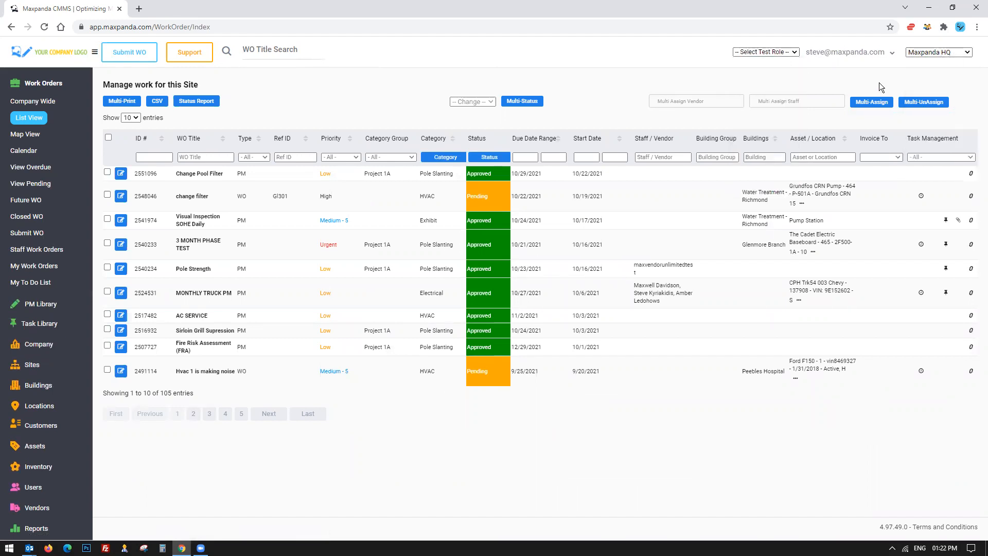
pyautogui.click(940, 57)
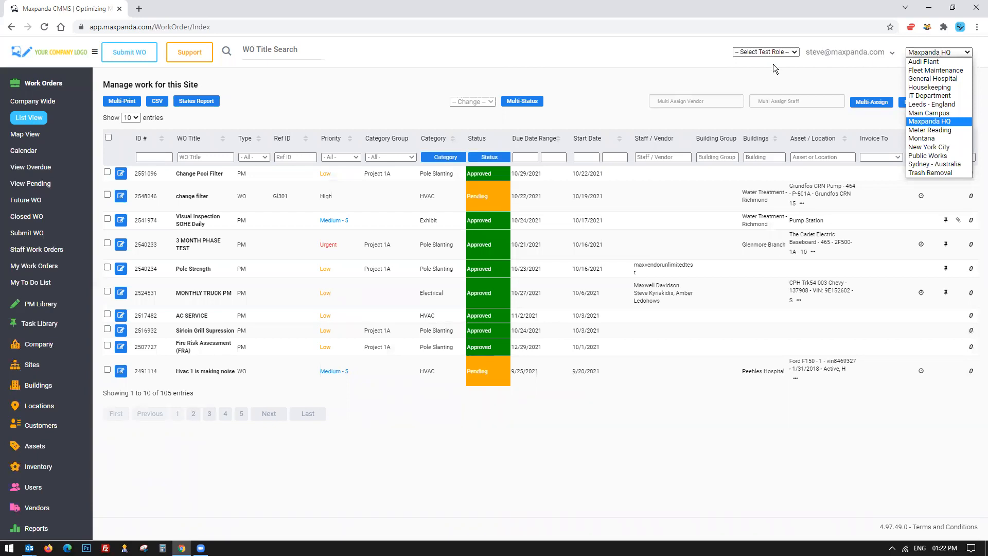
pyautogui.click(766, 52)
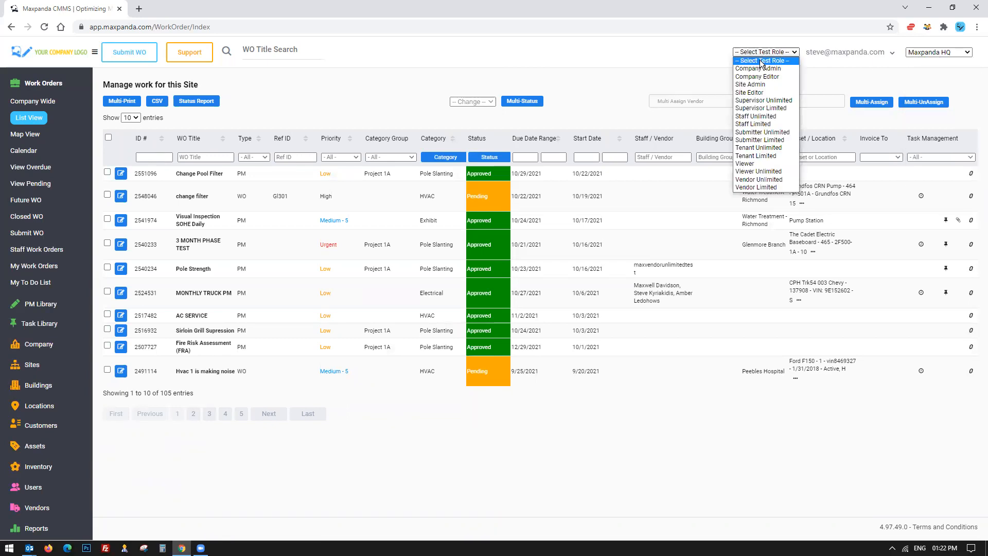
pyautogui.click(939, 52)
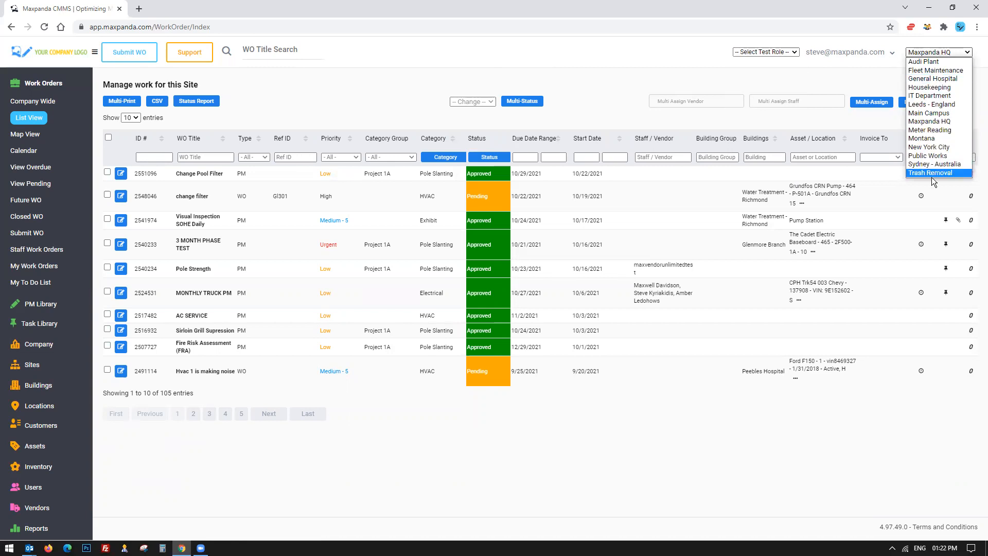
pyautogui.click(934, 147)
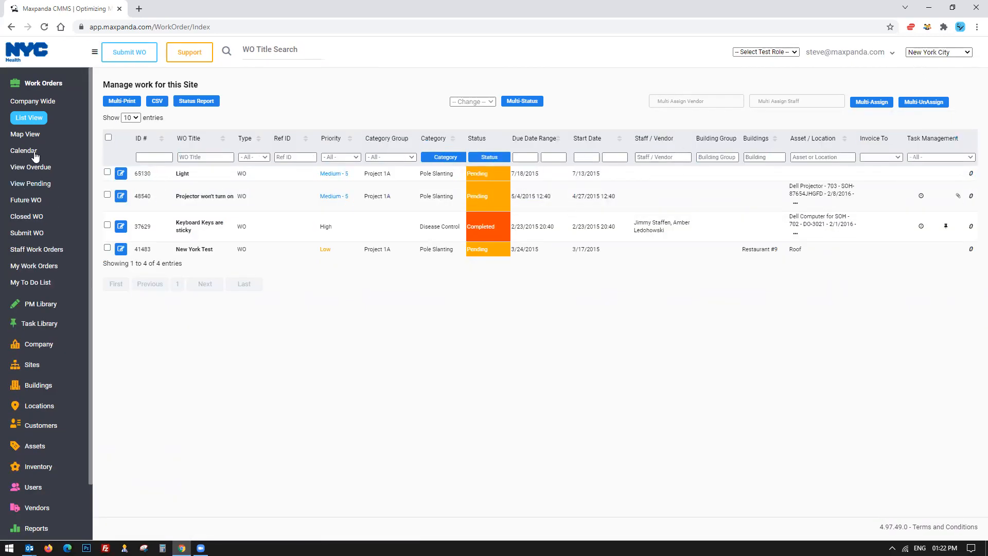
# Collapse the Work Orders menu and switch the site back to Maxpanda HQ.
pyautogui.click(43, 82)
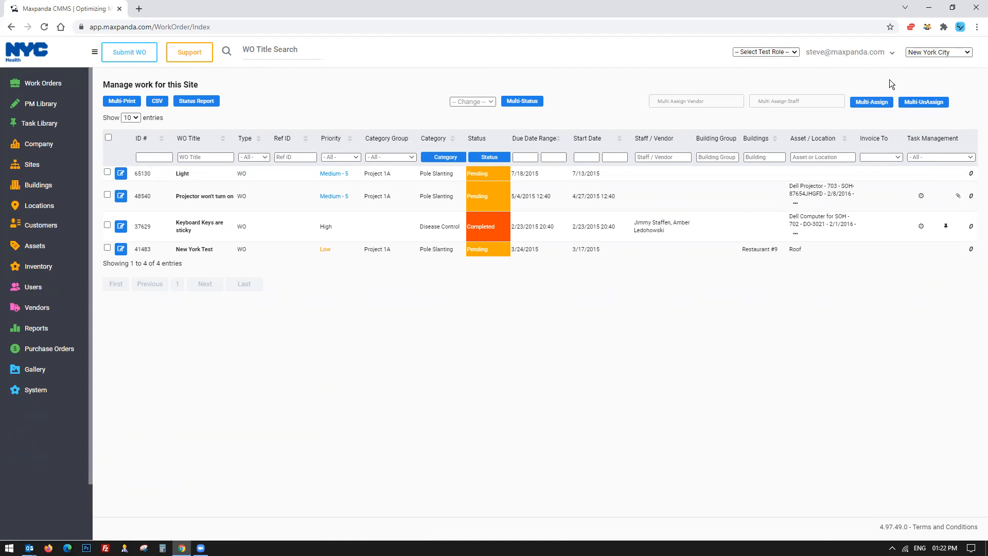
pyautogui.click(967, 53)
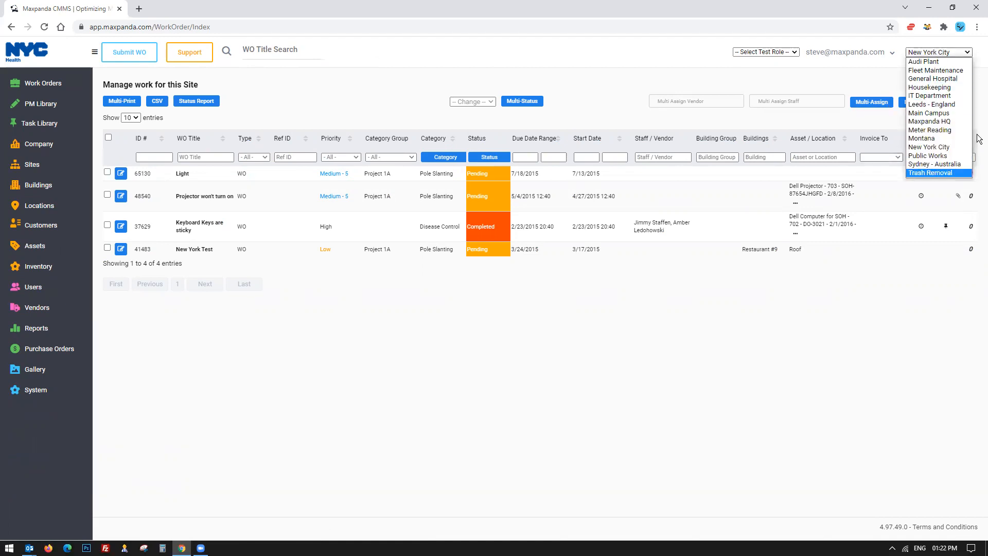
pyautogui.click(933, 122)
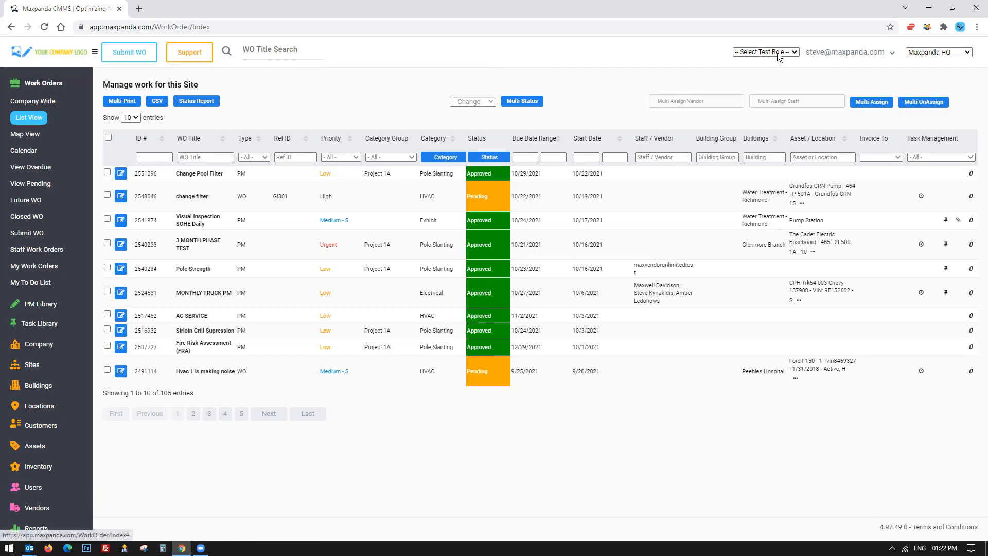
# Browse the options in the site selector and the test role selector without changing them.
pyautogui.click(938, 52)
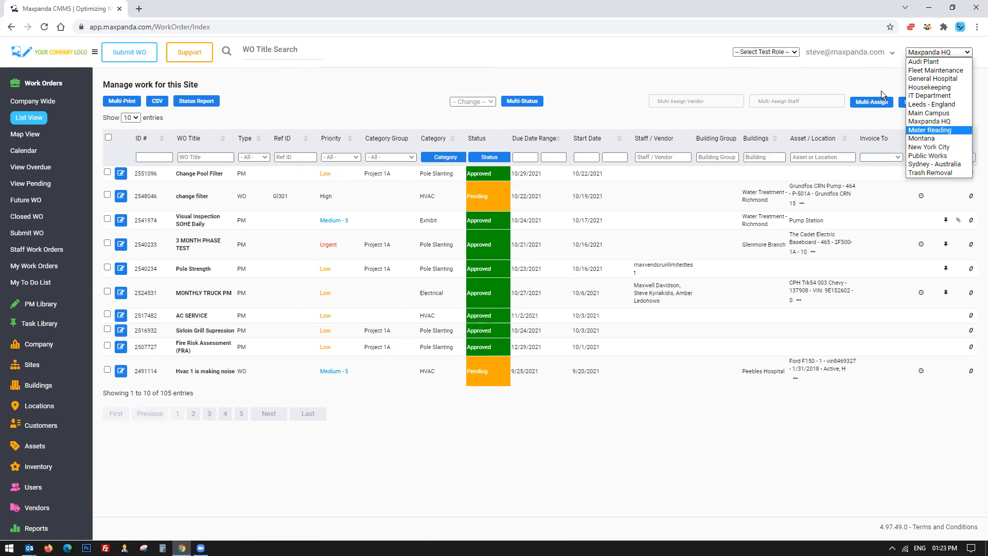
pyautogui.click(868, 78)
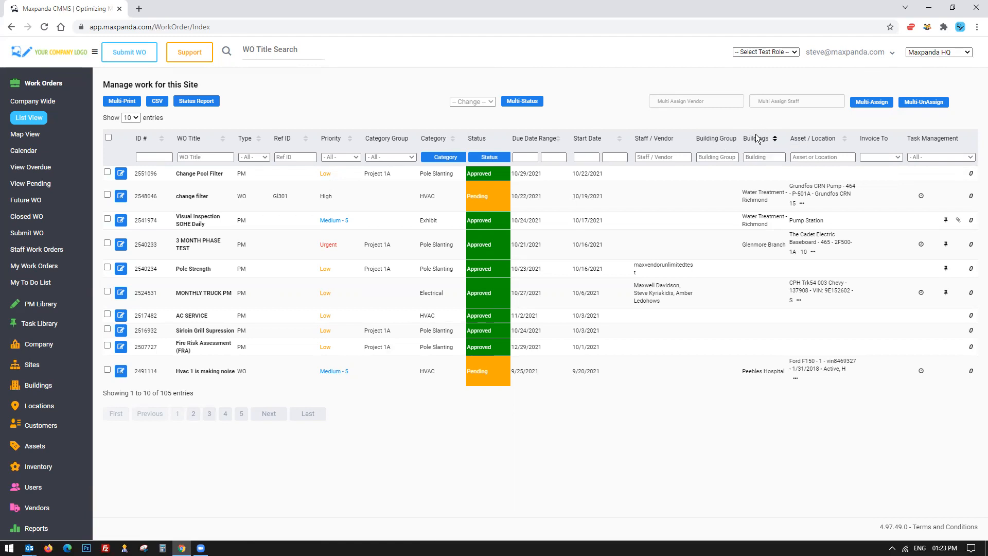
pyautogui.click(936, 52)
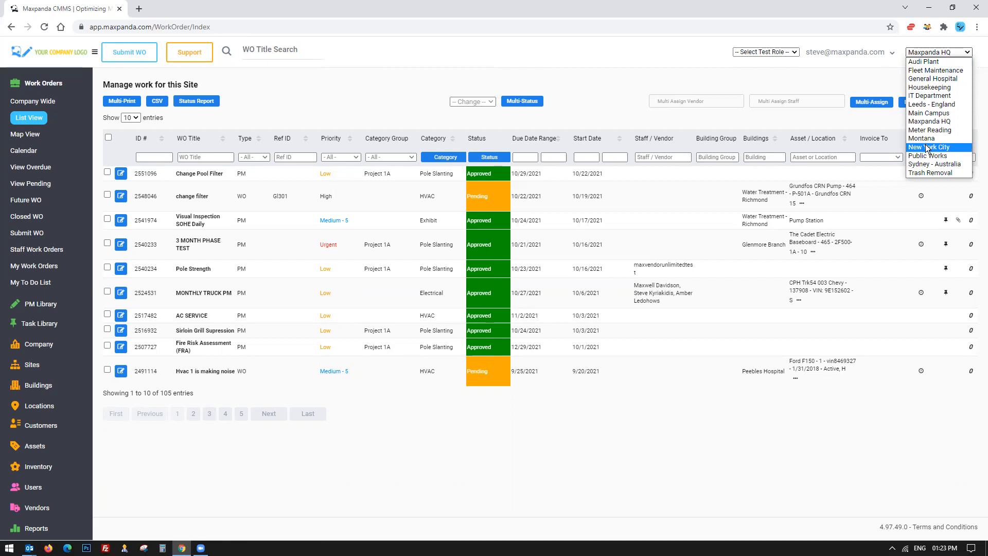
pyautogui.click(762, 192)
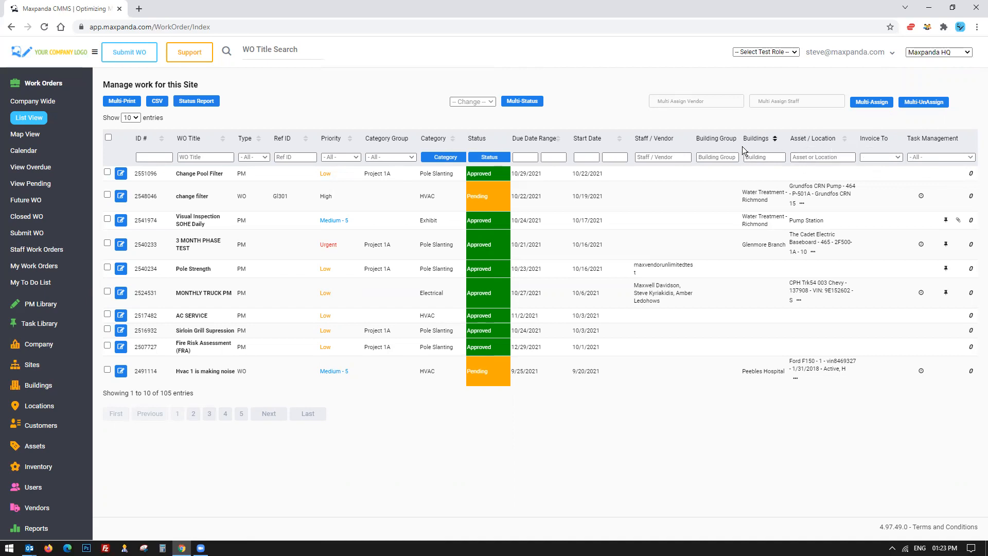
pyautogui.click(958, 53)
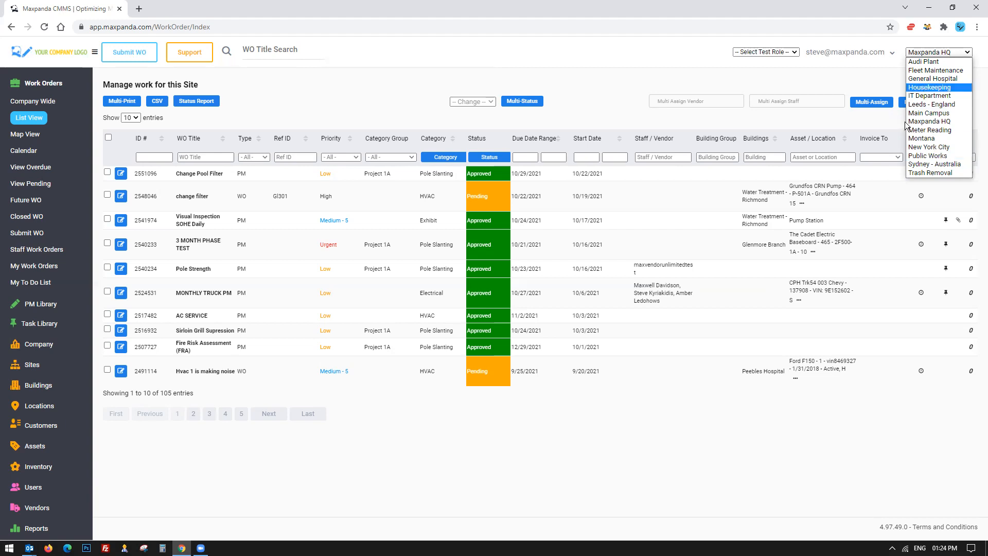
pyautogui.click(769, 78)
pyautogui.click(767, 52)
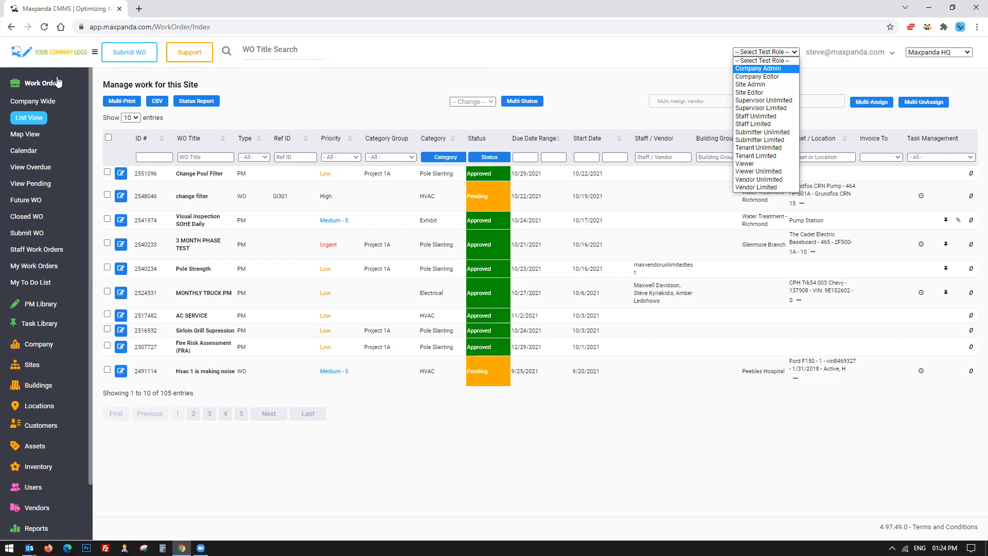
# Collapse the Work Orders menu and open the full list of buildings.
pyautogui.click(43, 83)
pyautogui.click(43, 83)
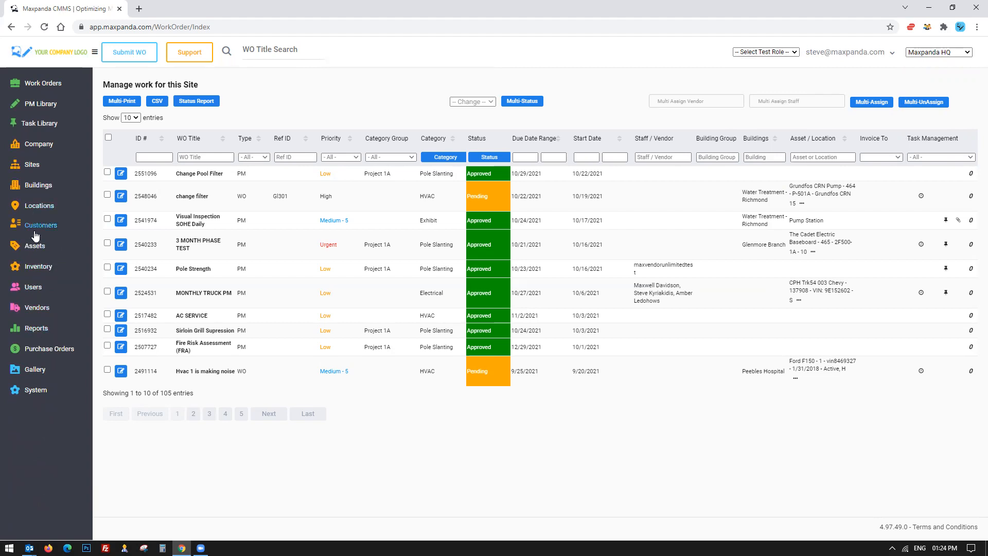
pyautogui.click(36, 185)
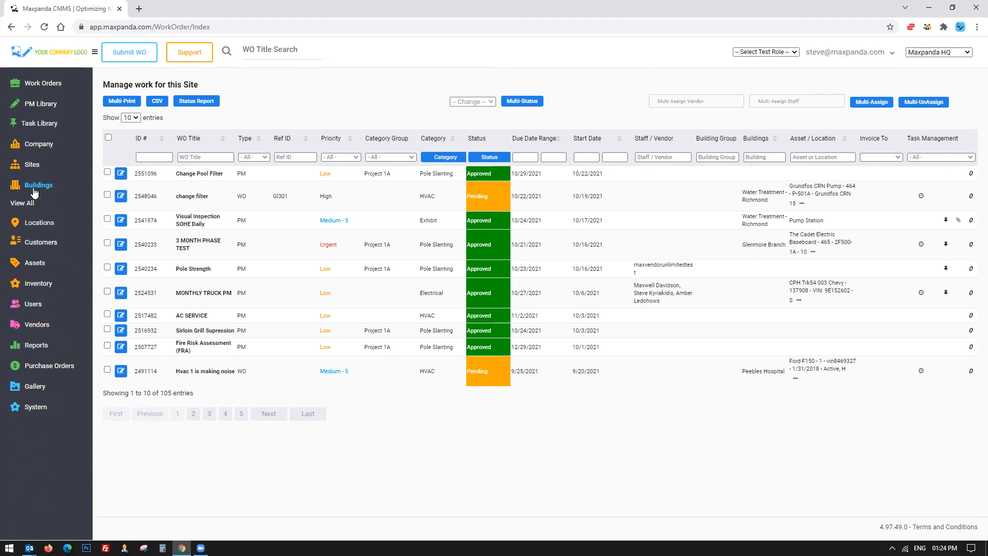
pyautogui.click(20, 203)
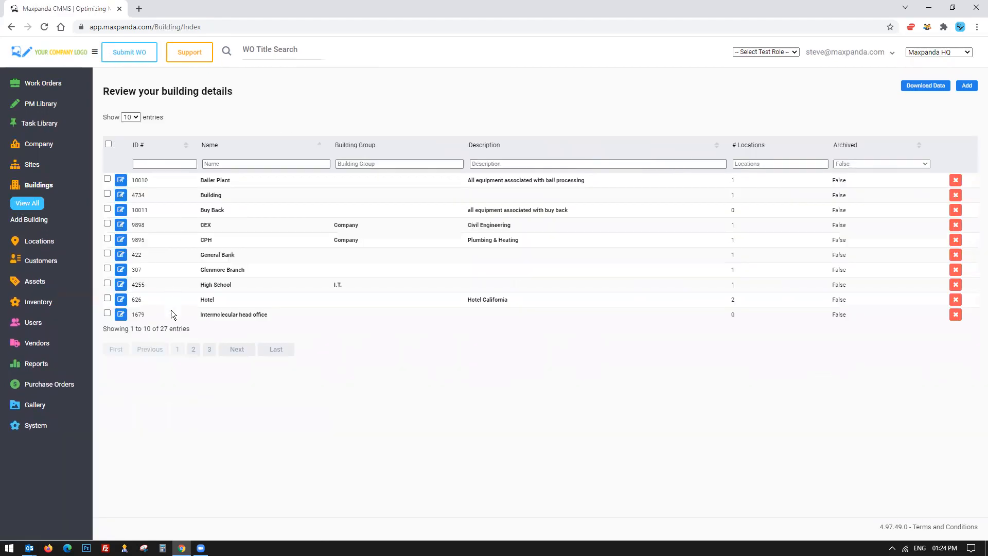
# Highlight the buildings total and the first building rows in the list.
pyautogui.moveTo(156, 328); pyautogui.dragTo(246, 322)
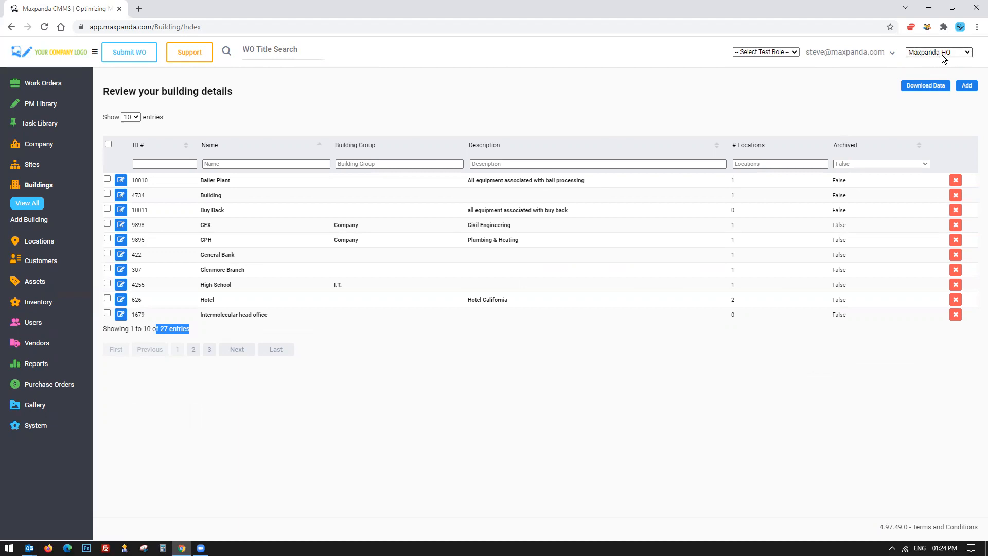
pyautogui.click(584, 98)
pyautogui.moveTo(178, 177); pyautogui.dragTo(264, 211)
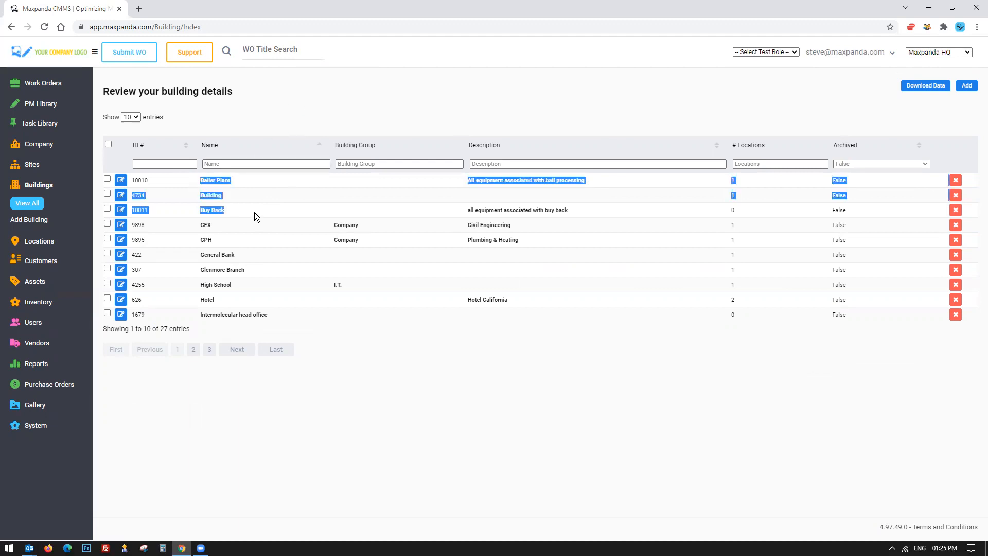
pyautogui.moveTo(234, 193); pyautogui.dragTo(127, 176)
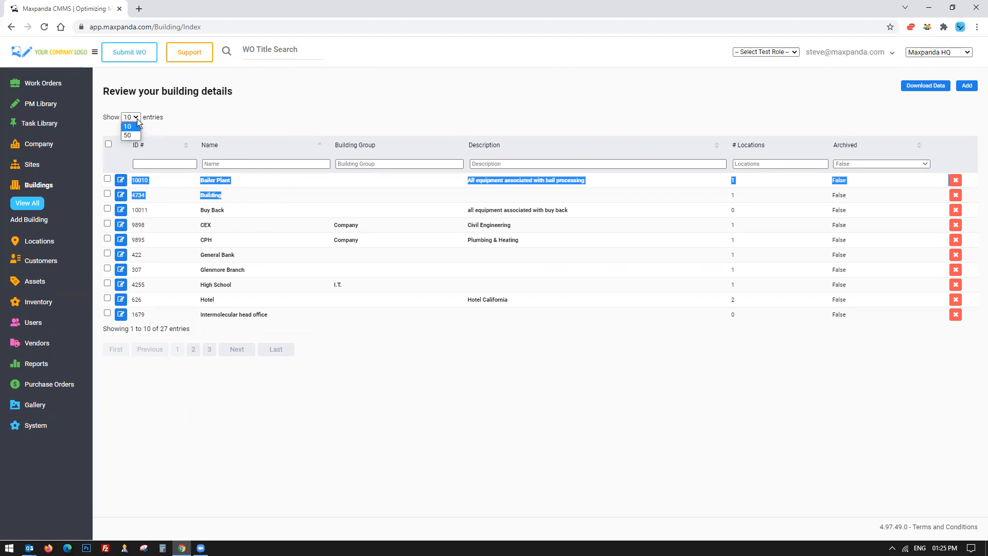
# Show 50 buildings per page and highlight the Sunset Hotel row and its location count.
pyautogui.click(128, 134)
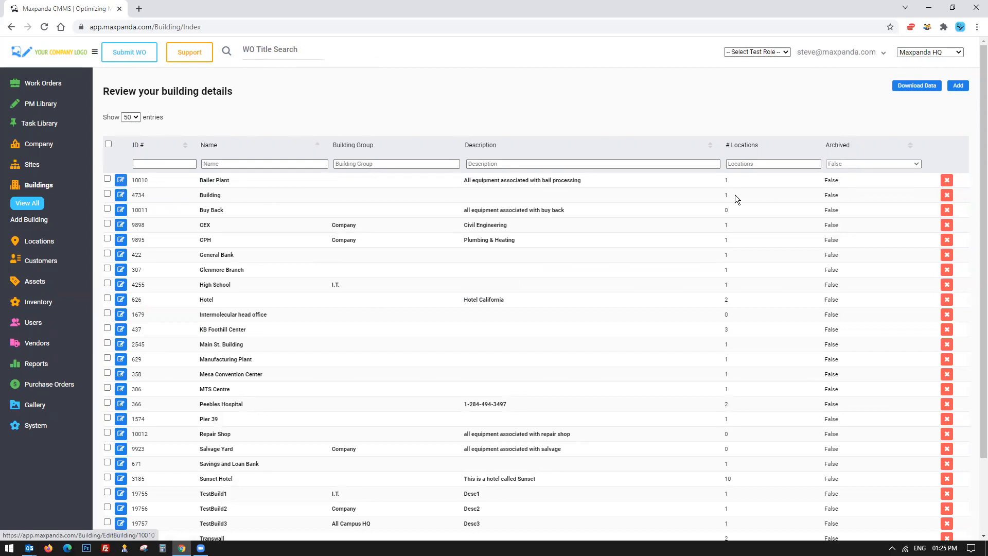
pyautogui.scroll(-2, 729, 262)
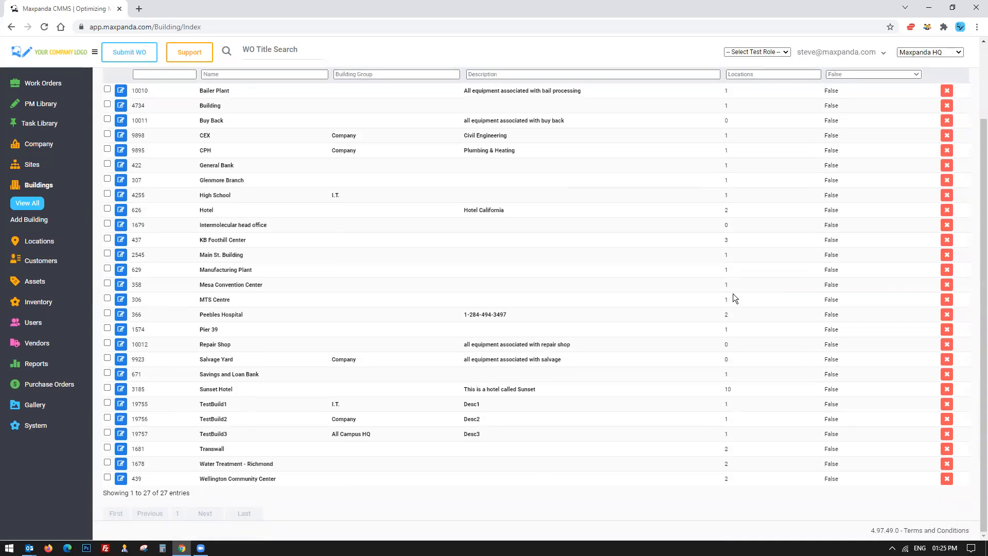
pyautogui.moveTo(530, 389); pyautogui.dragTo(195, 392)
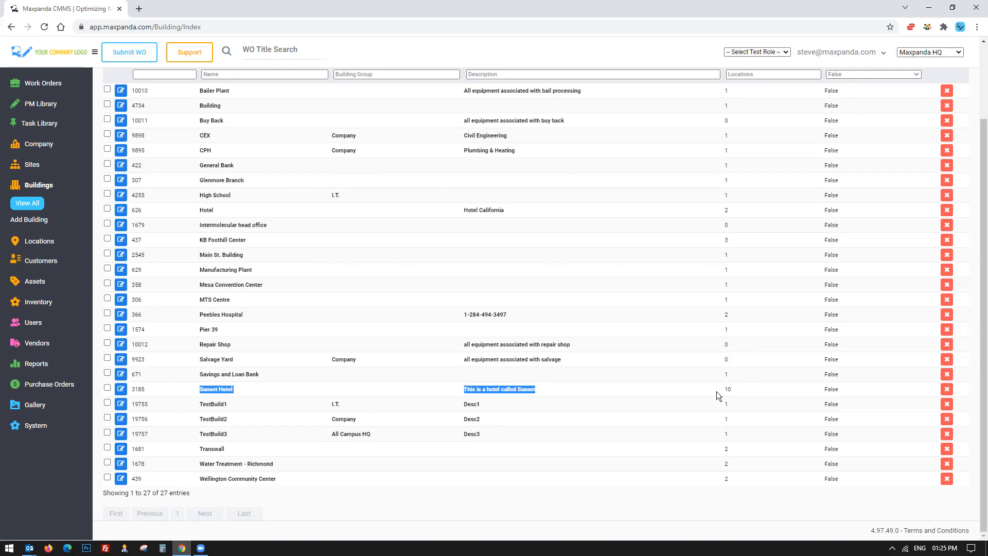
pyautogui.moveTo(716, 391); pyautogui.dragTo(747, 389)
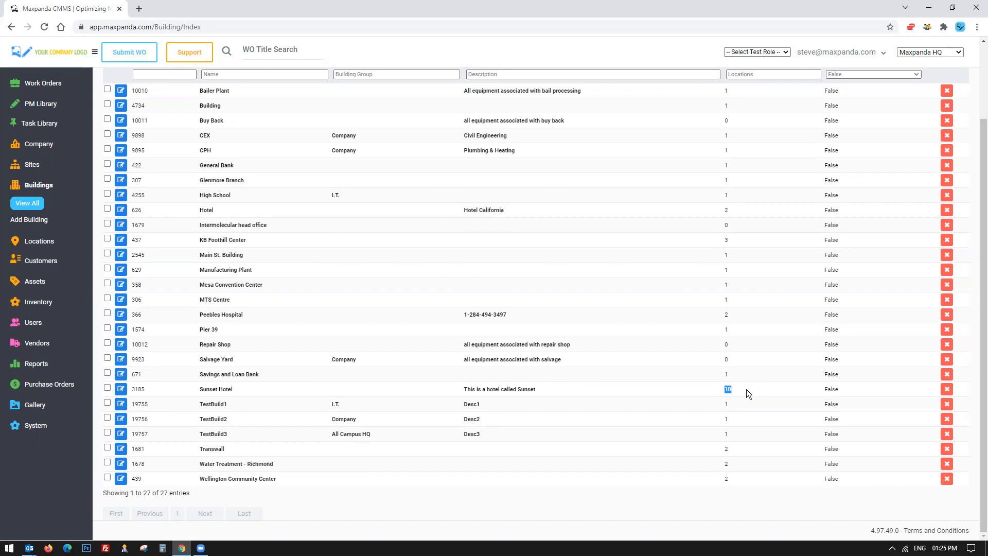
# Open the Sunset Hotel building record and expand its Location section to view its locations.
pyautogui.click(40, 242)
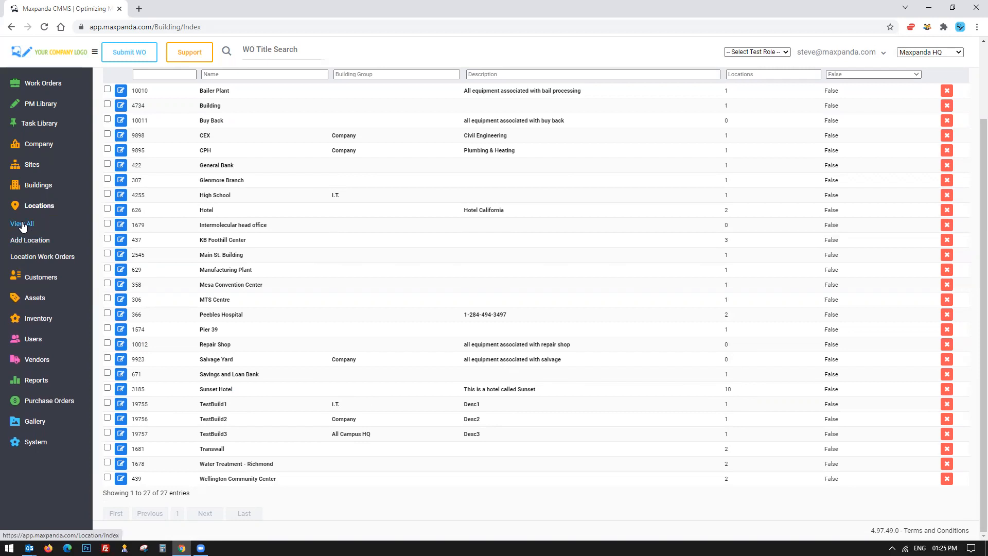
pyautogui.click(122, 386)
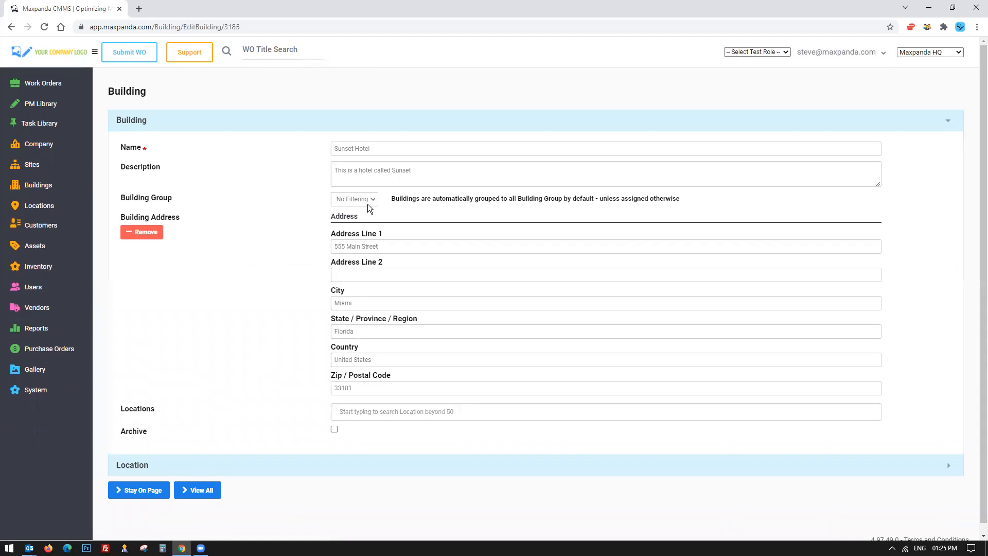
pyautogui.click(161, 458)
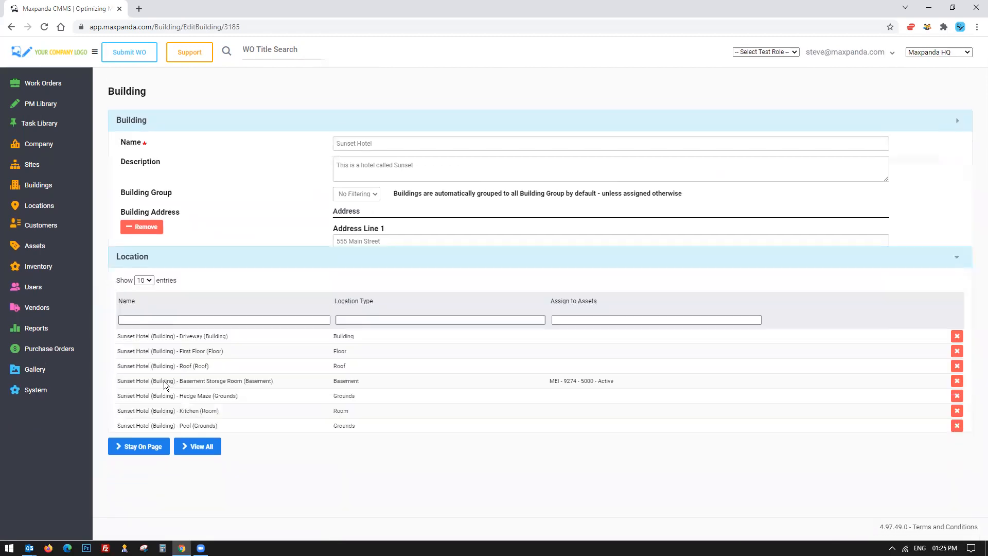
pyautogui.click(228, 120)
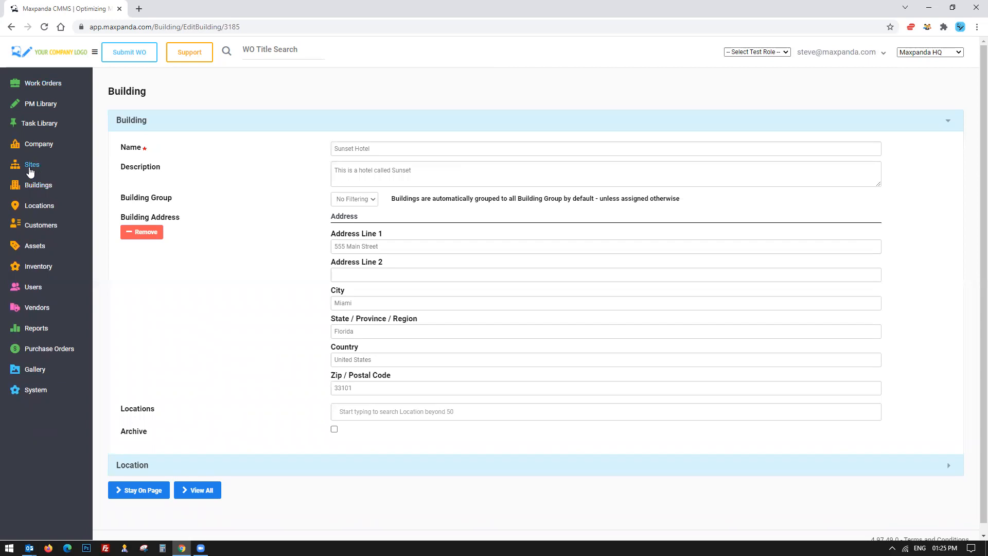
# Browse the sidebar menus for Locations, Assets and Inventory, then open the full locations list.
pyautogui.click(930, 52)
pyautogui.click(883, 83)
pyautogui.click(36, 207)
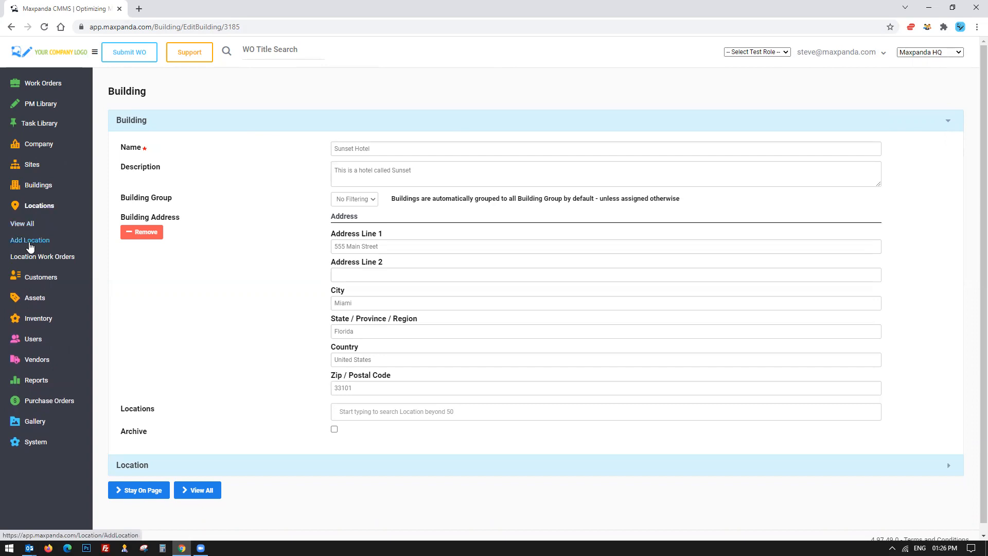
pyautogui.click(38, 300)
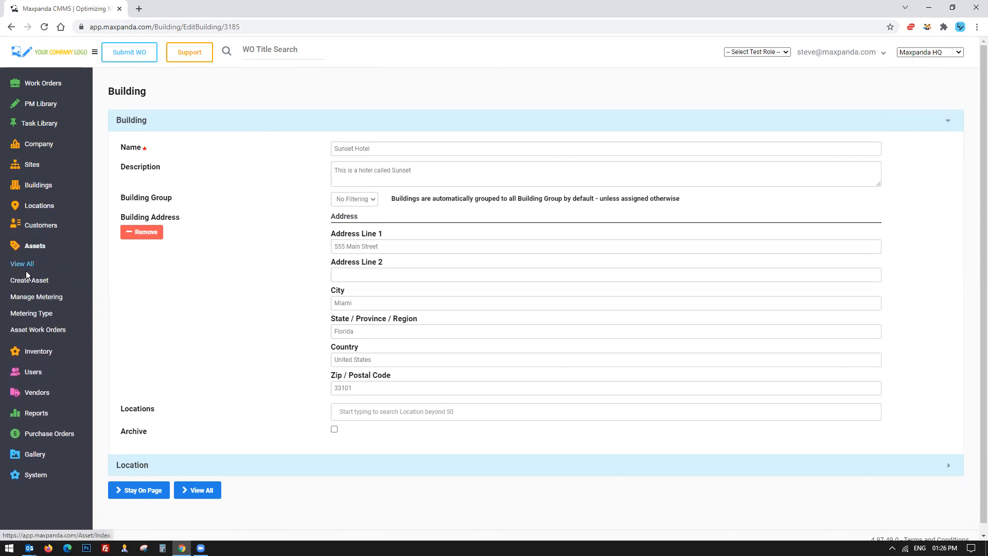
pyautogui.click(38, 354)
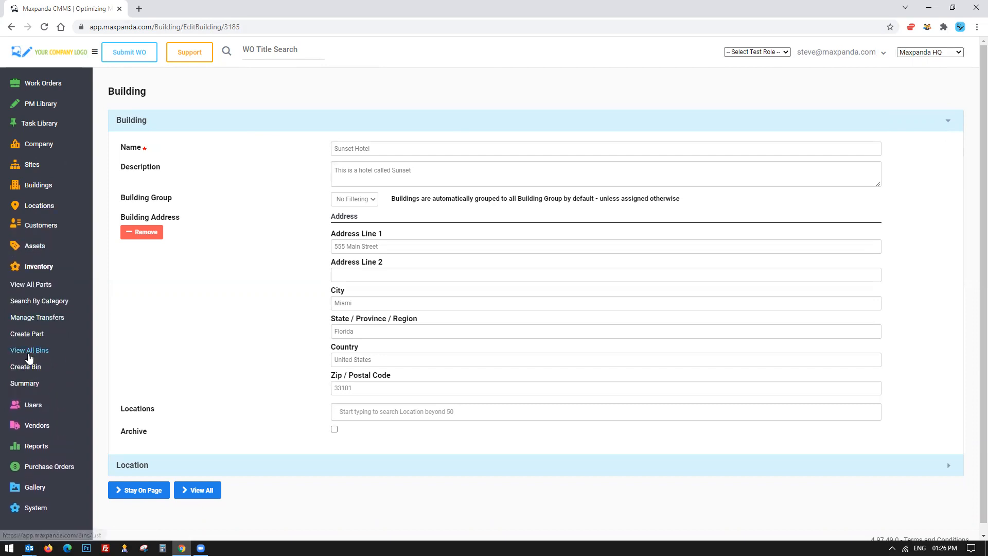
pyautogui.click(39, 206)
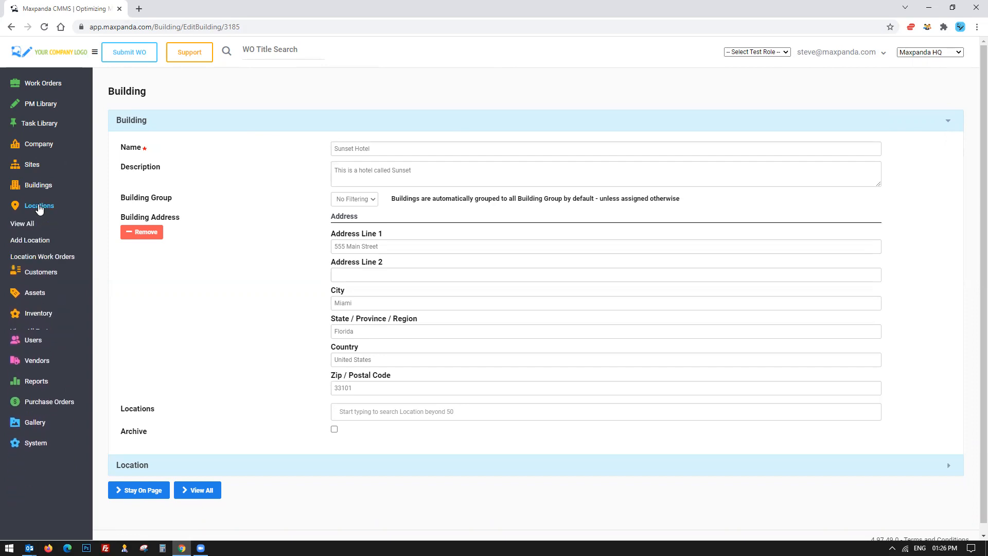
pyautogui.click(21, 224)
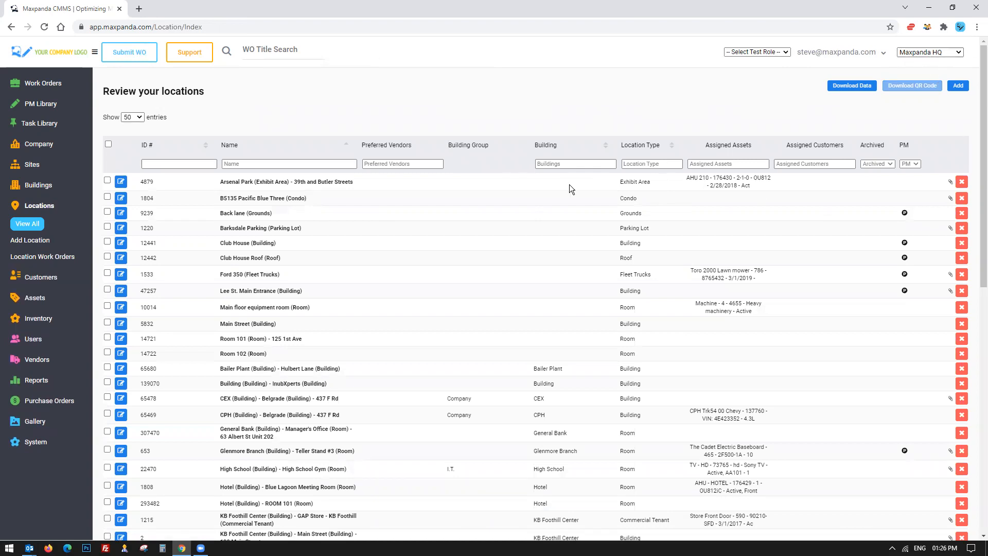
# Scroll through the locations list and highlight a location's assigned assets and the first location names.
pyautogui.scroll(-2, 307, 231)
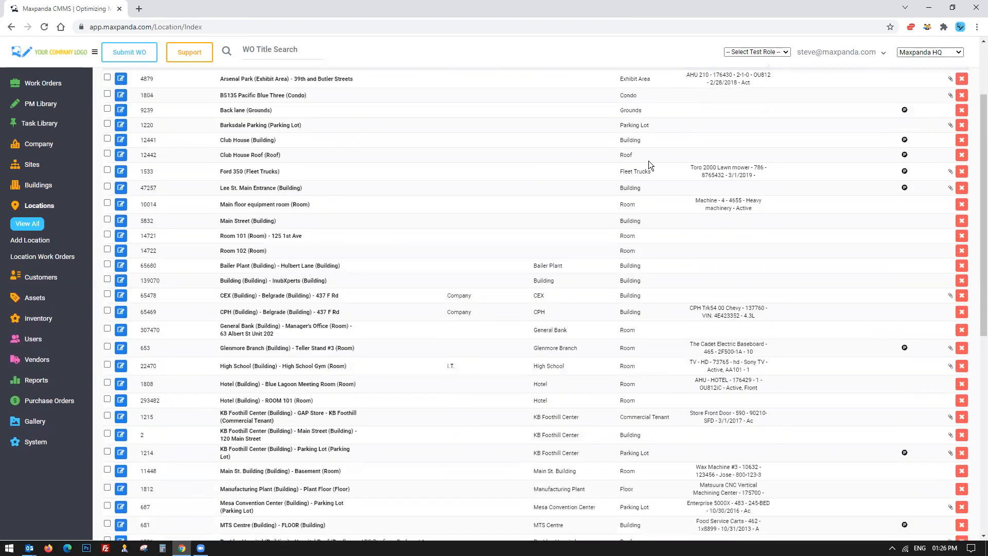
pyautogui.moveTo(599, 206); pyautogui.dragTo(647, 205)
pyautogui.scroll(1, 246, 208)
pyautogui.moveTo(694, 252); pyautogui.dragTo(763, 254)
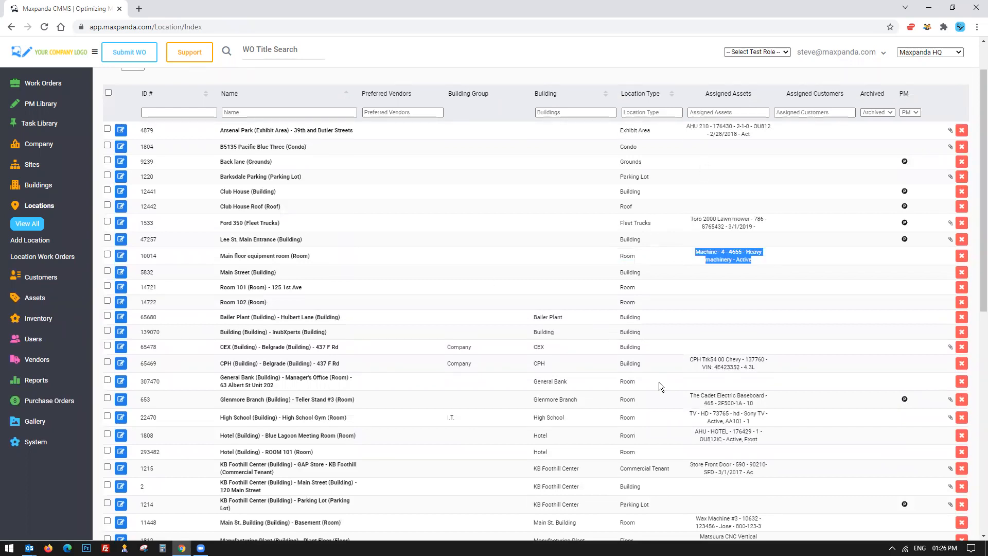
pyautogui.scroll(-7, 661, 386)
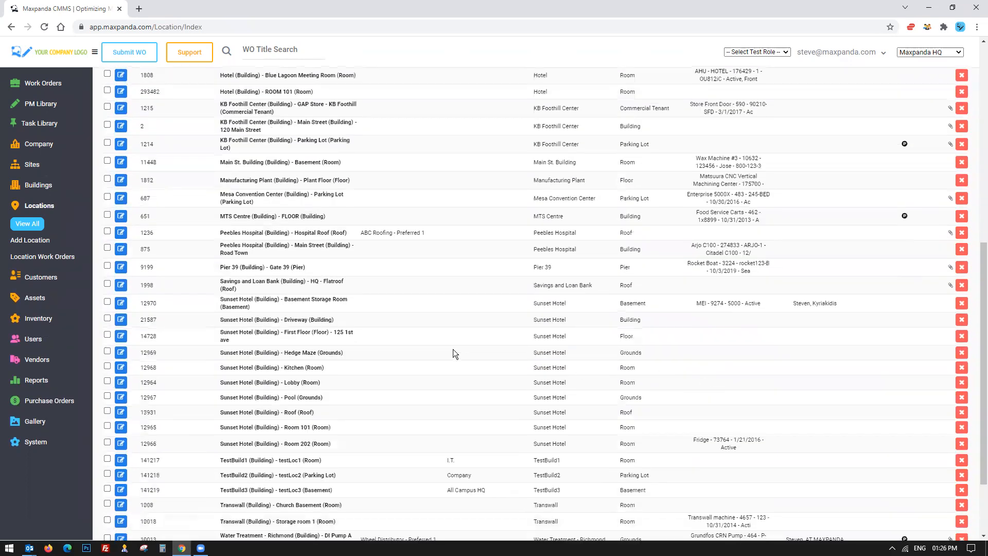
pyautogui.scroll(8, 453, 352)
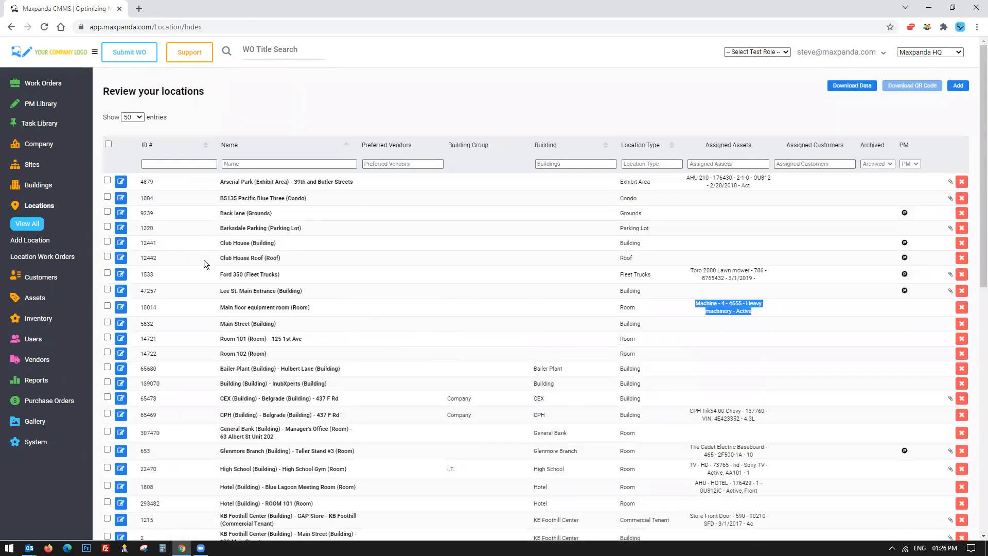
pyautogui.moveTo(217, 182); pyautogui.dragTo(391, 198)
# Begin adding a new location, choosing Water Treatment - Richmond as its building.
pyautogui.click(28, 240)
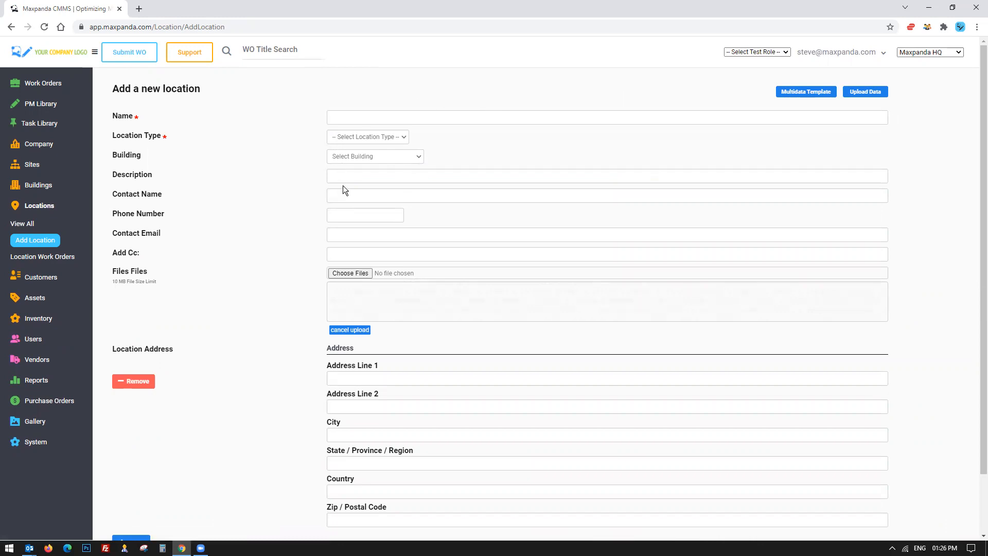
pyautogui.scroll(-2, 344, 279)
pyautogui.scroll(2, 346, 344)
pyautogui.click(390, 156)
pyautogui.scroll(-3, 366, 231)
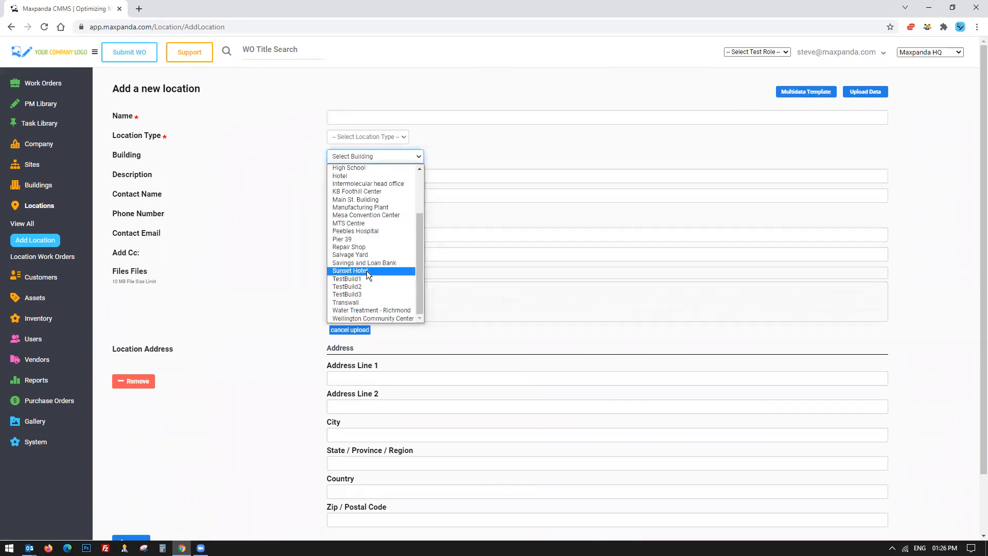
pyautogui.click(362, 311)
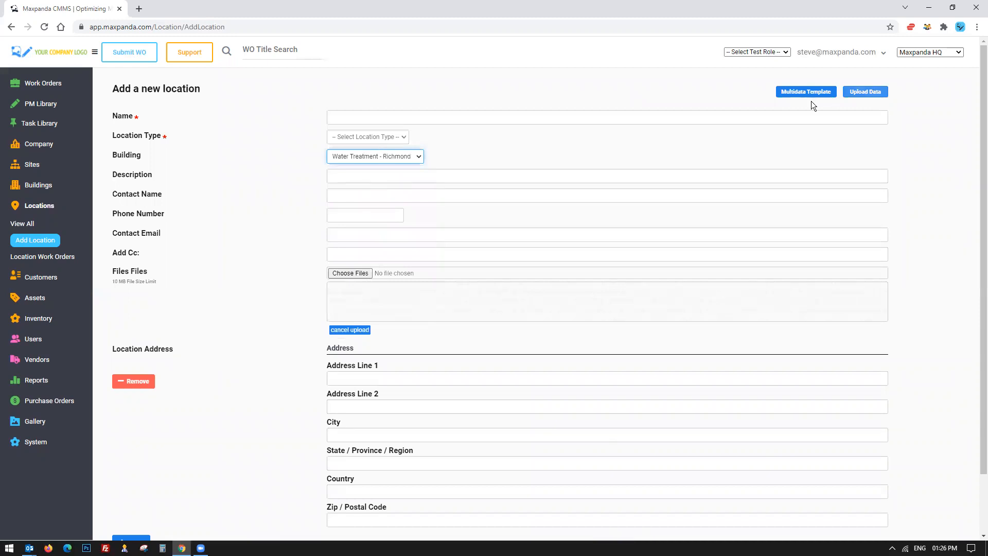
# Return to the locations list without saving and scroll through its entries.
pyautogui.click(28, 223)
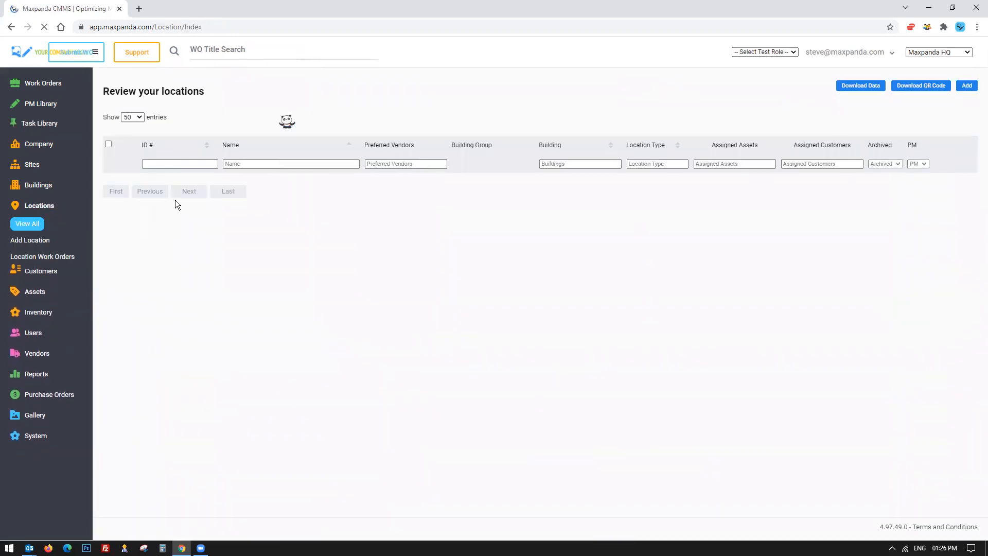
pyautogui.scroll(-5, 459, 170)
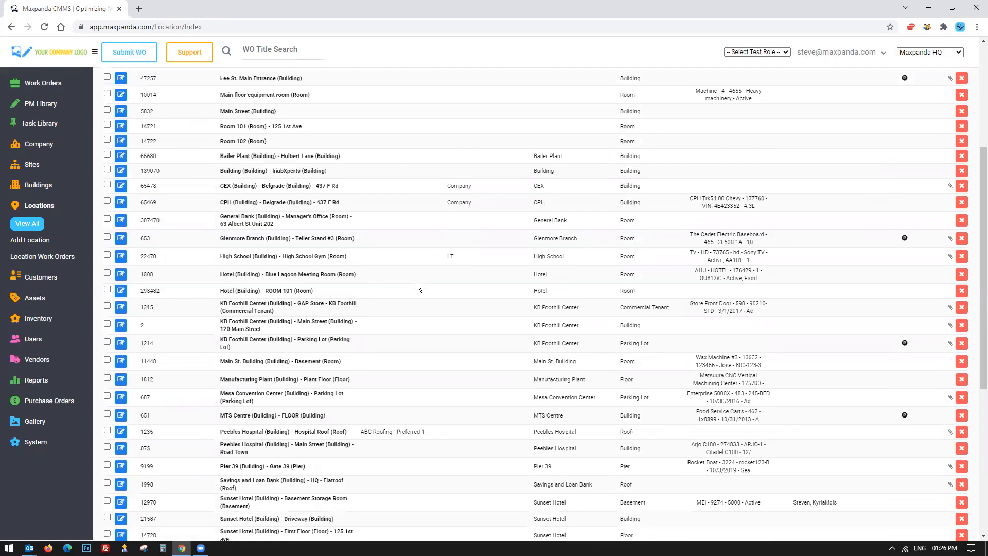
pyautogui.scroll(-1, 418, 286)
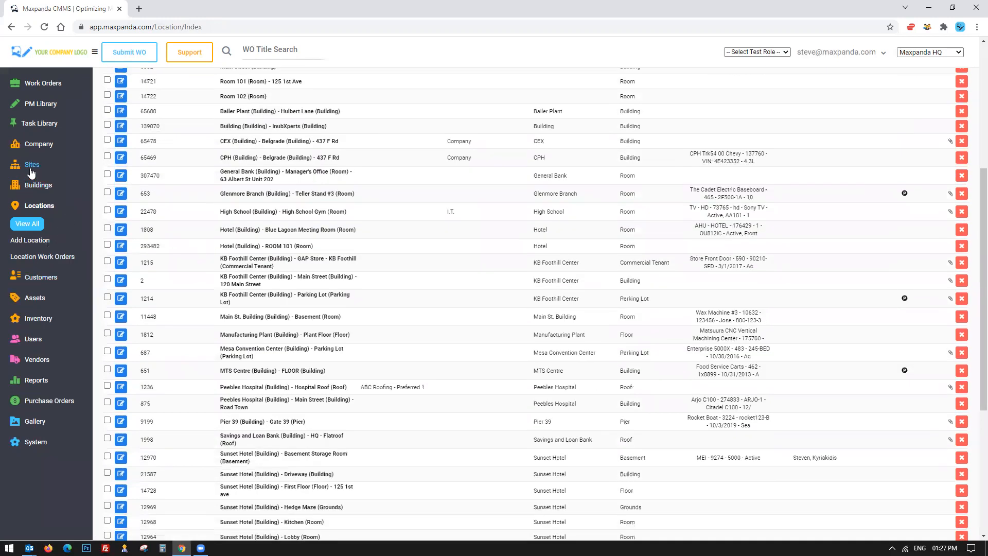
# Expand the Buildings, Locations and Assets sidebar menus, then go to the work orders list.
pyautogui.click(31, 186)
pyautogui.click(36, 234)
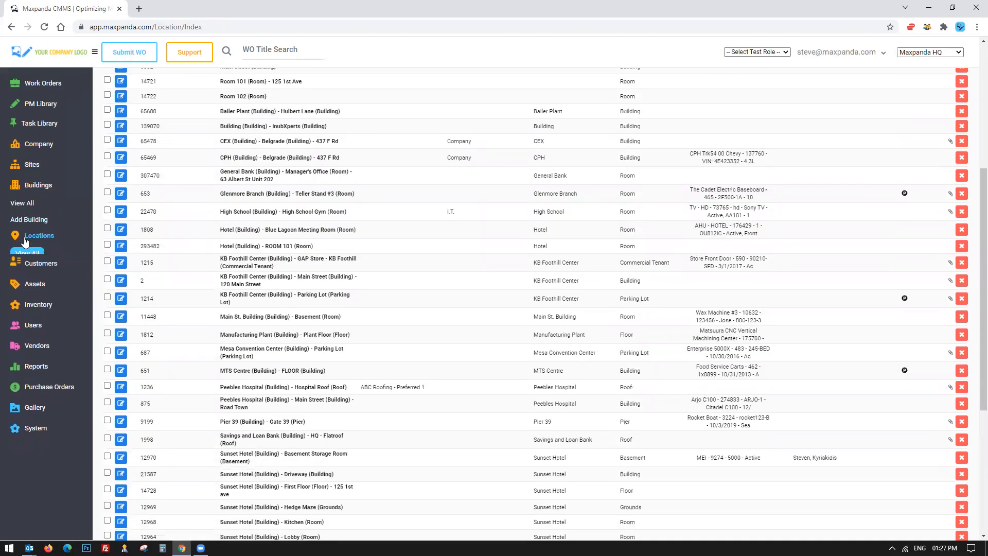
pyautogui.click(30, 297)
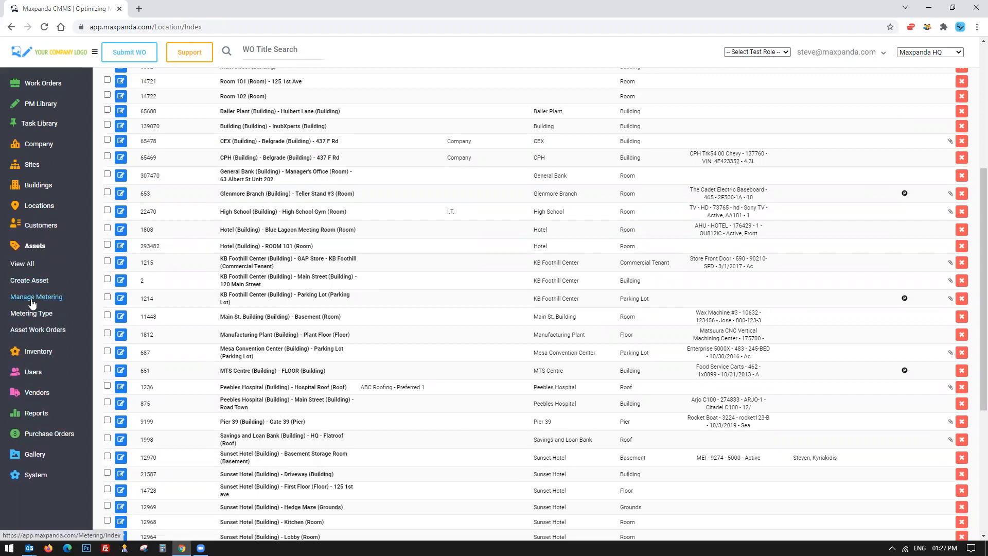
pyautogui.click(34, 246)
pyautogui.click(32, 105)
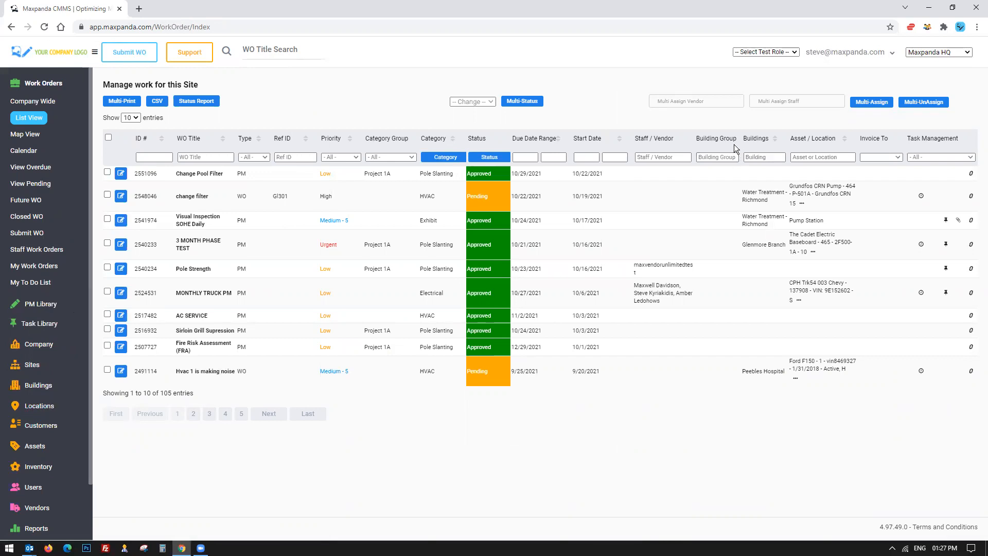
# Look through the available sites and test roles without changing either selection.
pyautogui.click(954, 58)
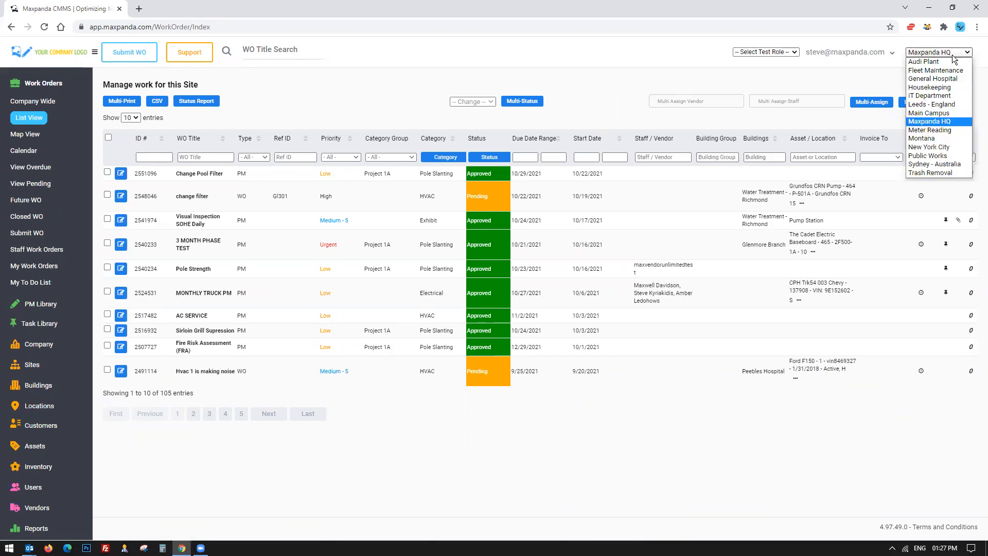
pyautogui.click(950, 53)
pyautogui.click(780, 53)
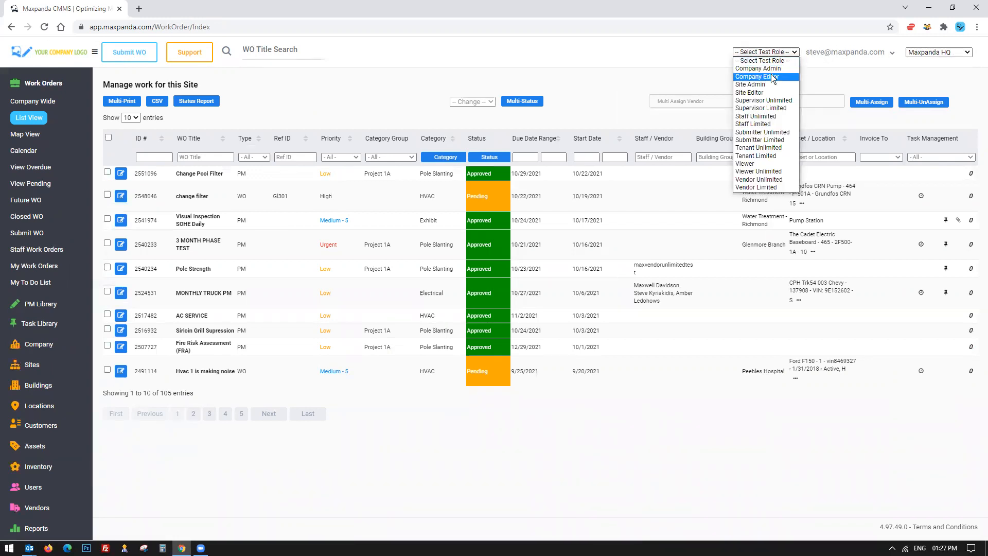
pyautogui.click(625, 74)
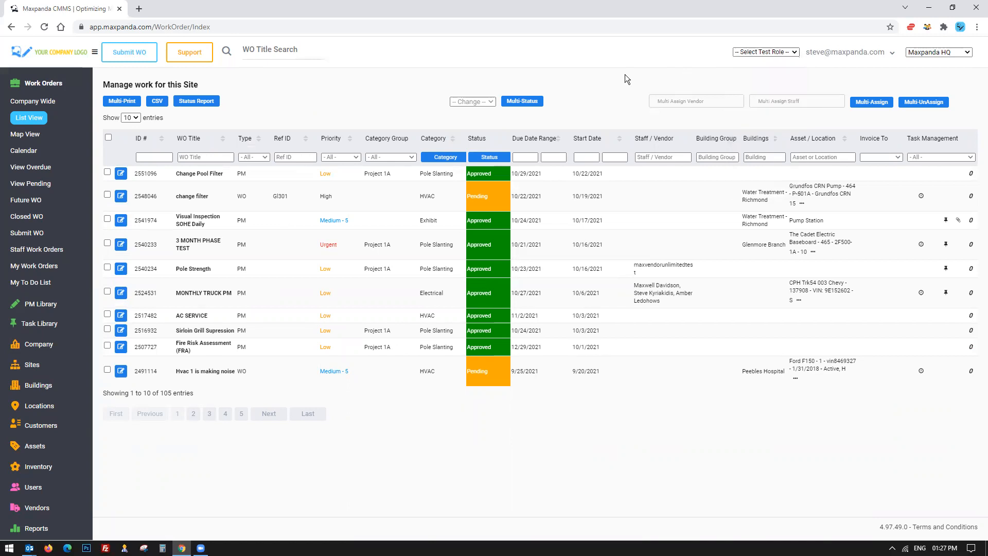
# Open the company Preferences on its List Views tab and review the show/hide column options.
pyautogui.click(32, 83)
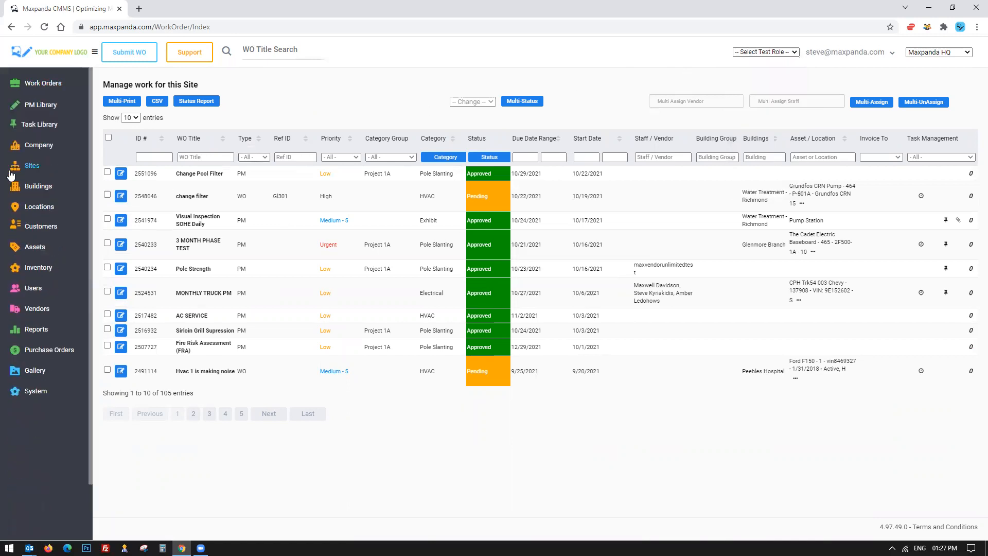
pyautogui.click(28, 150)
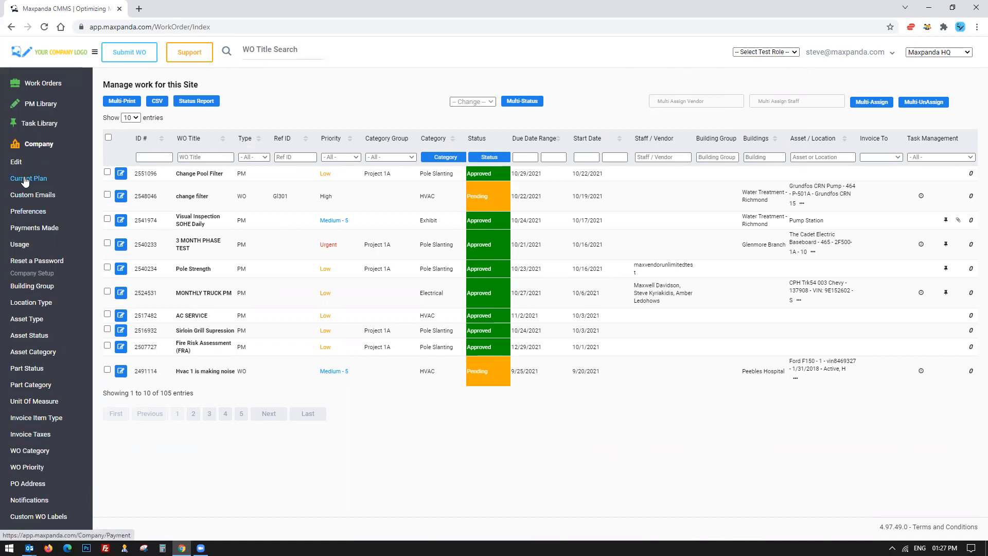
pyautogui.click(24, 213)
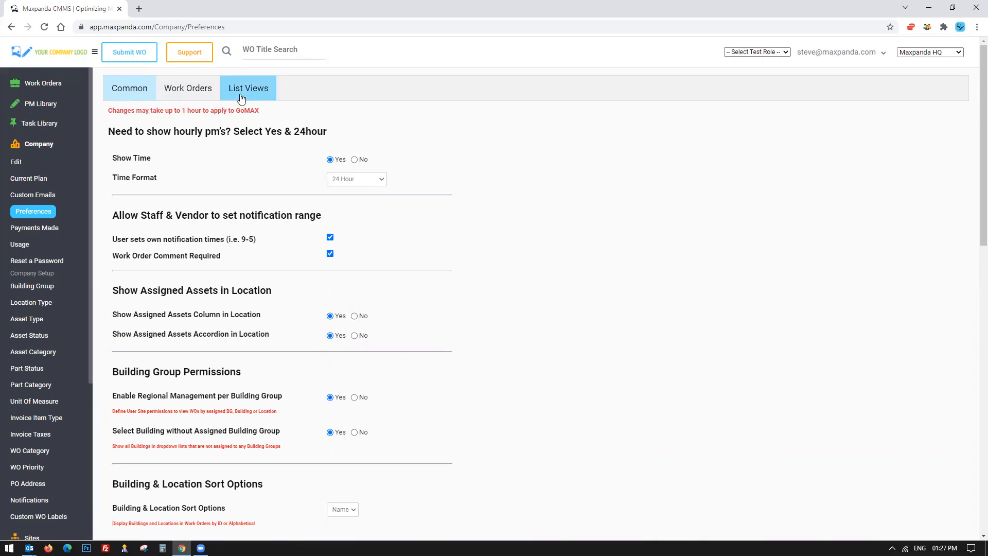
pyautogui.click(260, 92)
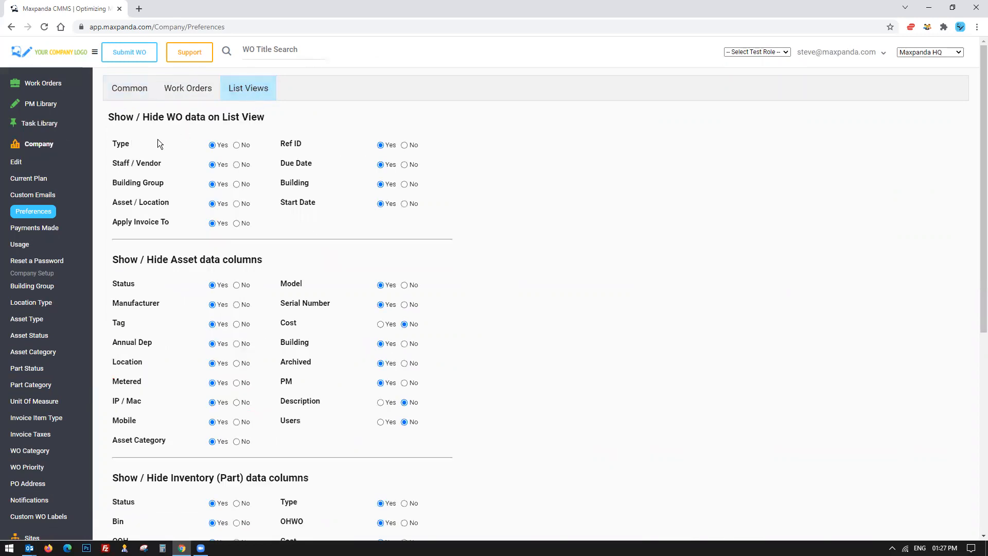
pyautogui.moveTo(209, 123); pyautogui.dragTo(272, 121)
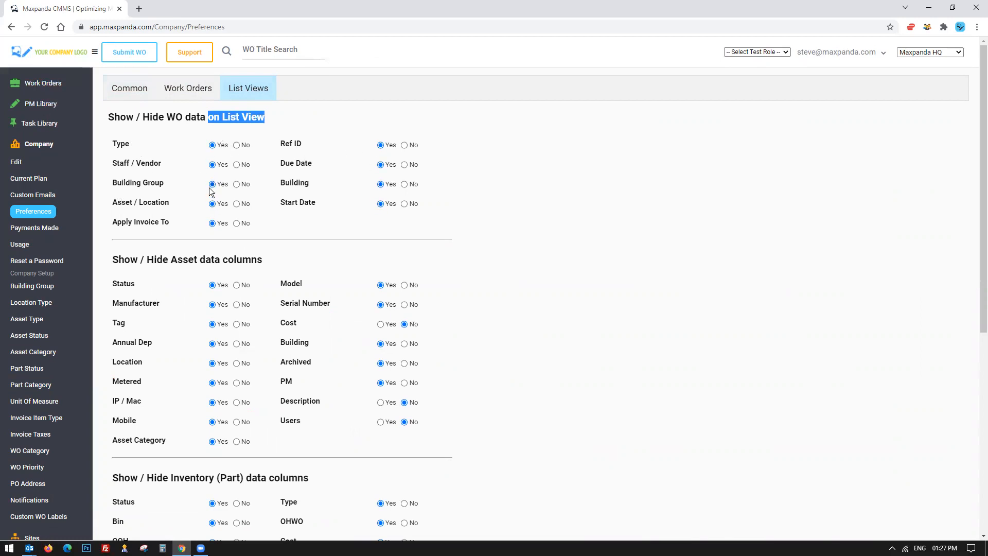
pyautogui.scroll(-5, 350, 361)
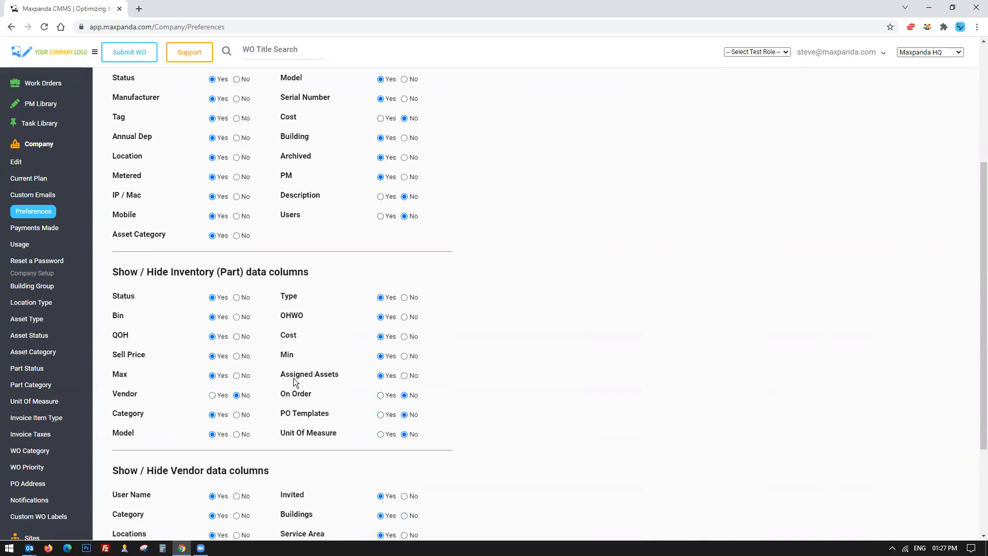
pyautogui.scroll(5, 286, 365)
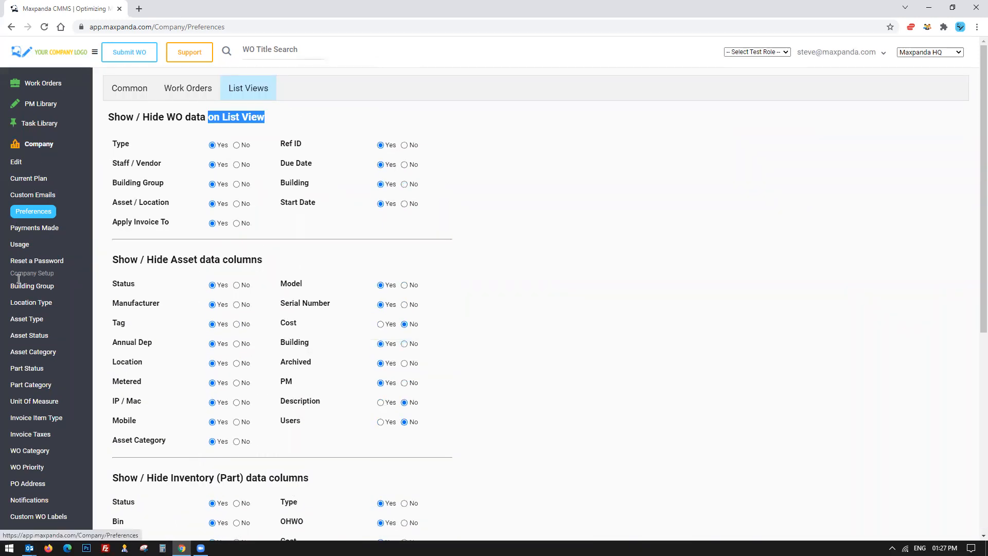
pyautogui.scroll(-2, 22, 327)
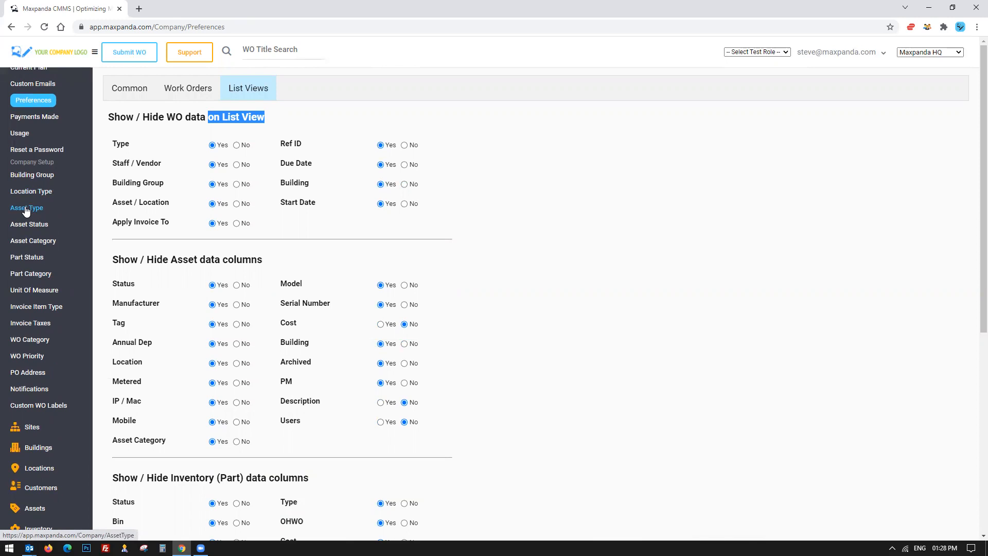
# Open the company Location Type list and highlight location types such as Basement and Room.
pyautogui.click(24, 192)
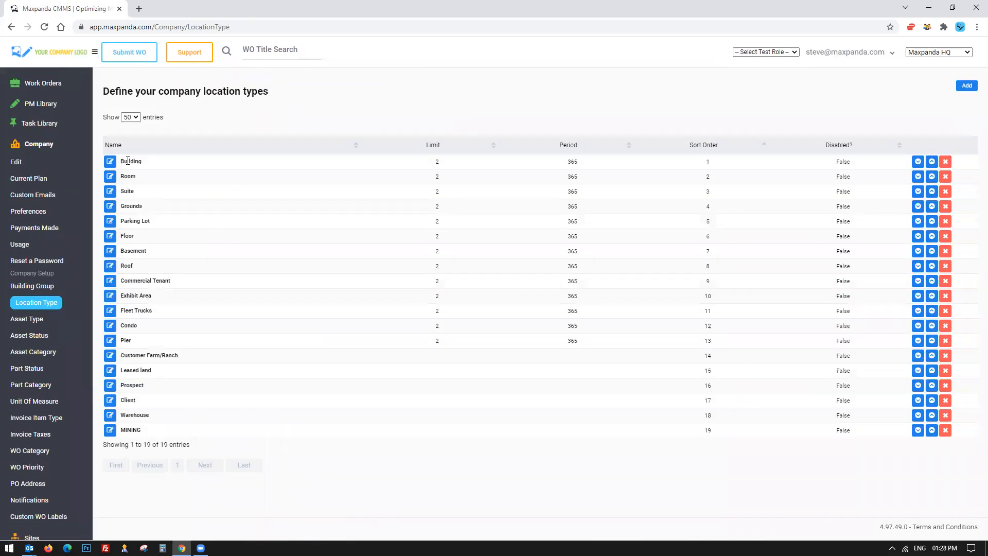
pyautogui.moveTo(174, 207); pyautogui.dragTo(627, 348)
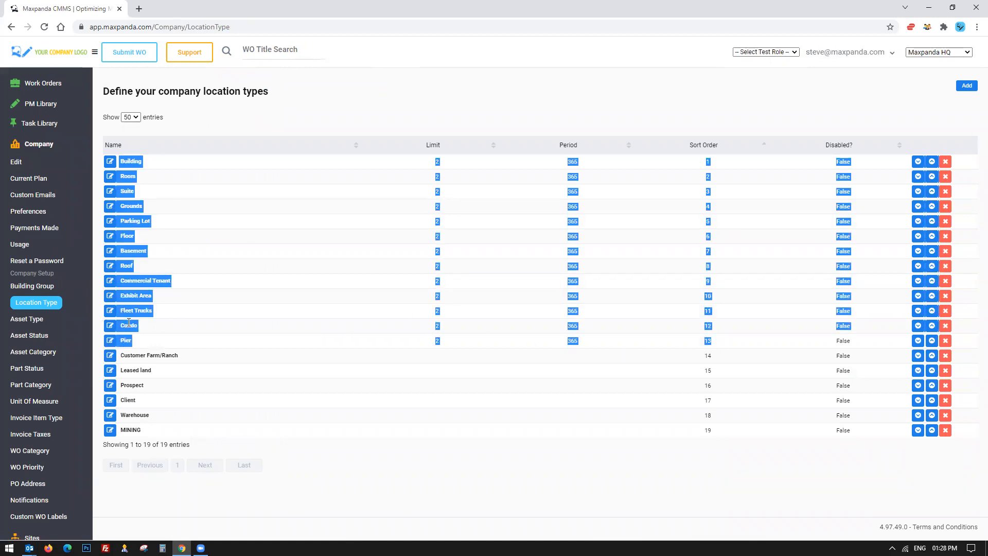
pyautogui.click(141, 156)
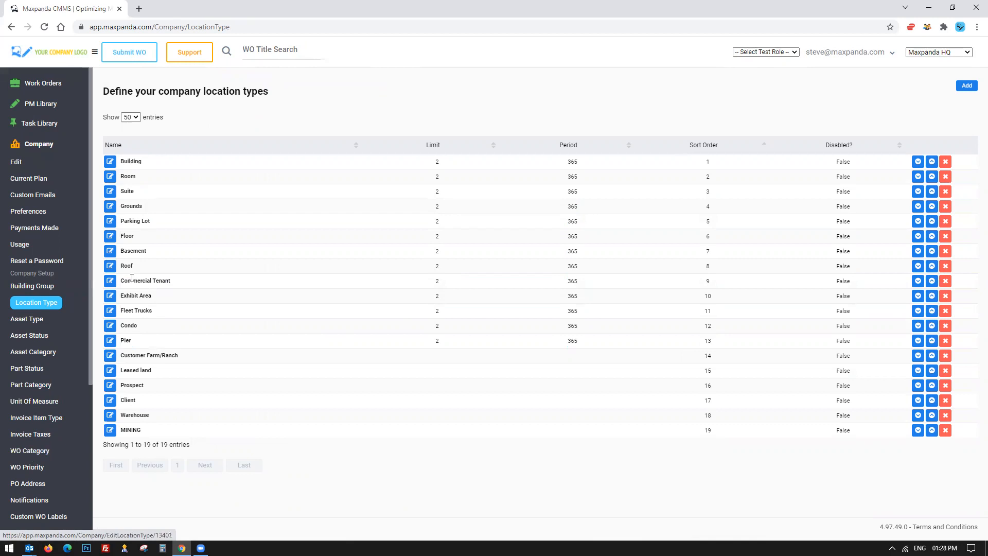
pyautogui.doubleClick(124, 254)
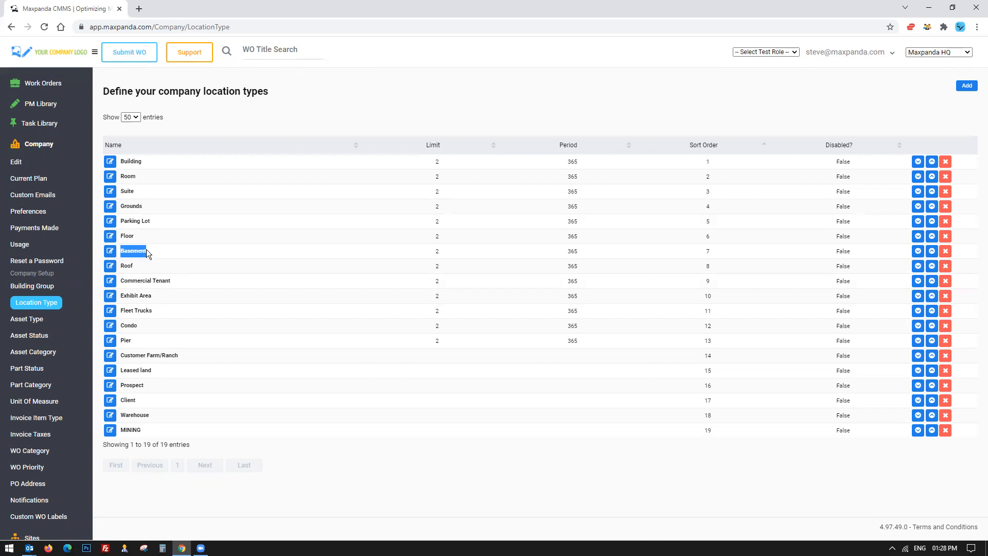
pyautogui.click(154, 252)
pyautogui.doubleClick(126, 251)
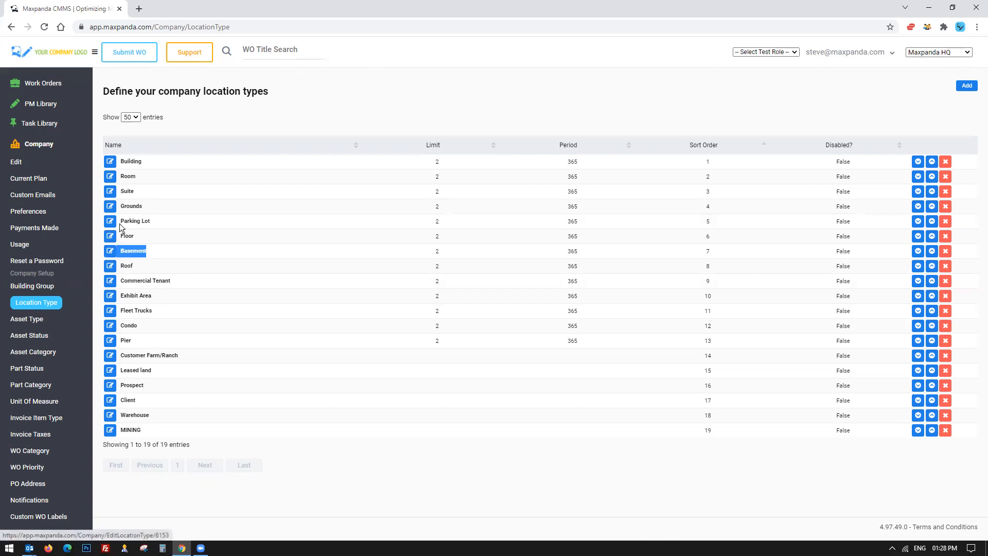
pyautogui.doubleClick(123, 176)
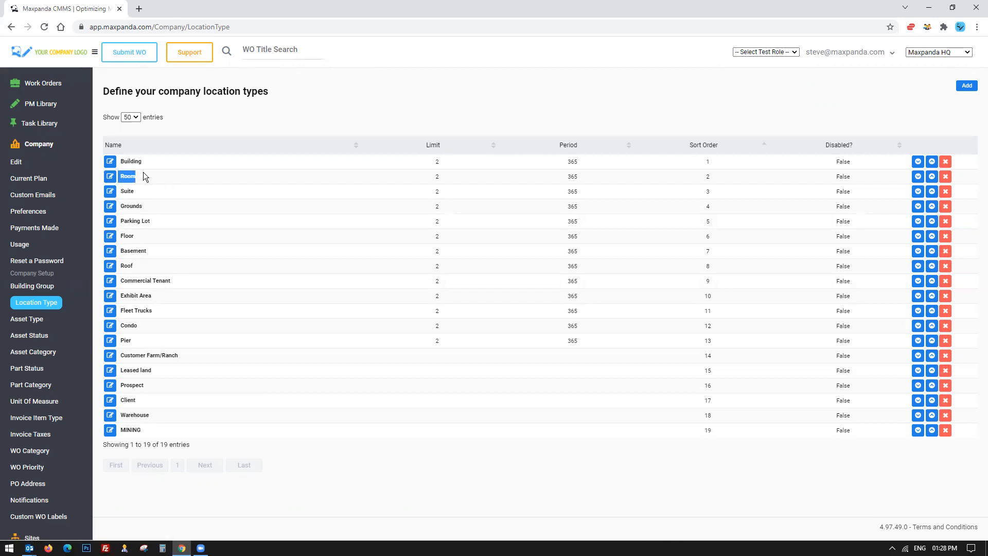
pyautogui.click(29, 390)
pyautogui.click(145, 432)
pyautogui.moveTo(242, 433); pyautogui.dragTo(116, 352)
pyautogui.click(176, 380)
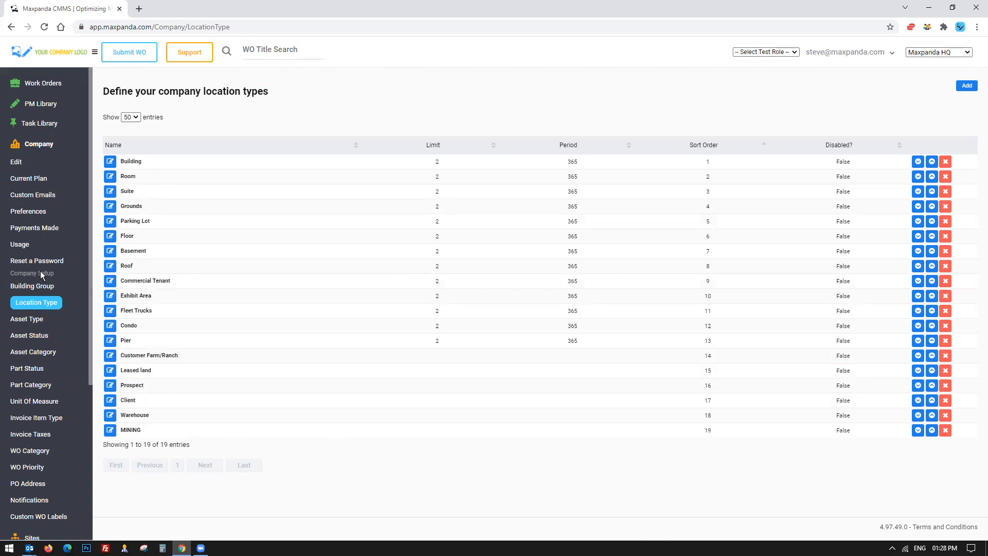
pyautogui.click(47, 143)
pyautogui.click(46, 142)
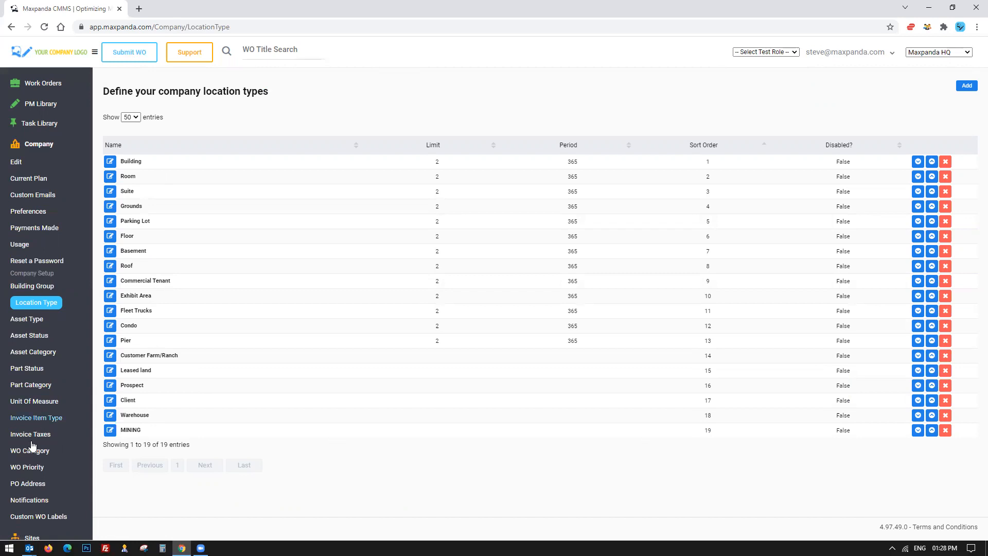
# Open the WO Category list and scroll through the work order category types and their sites.
pyautogui.click(29, 450)
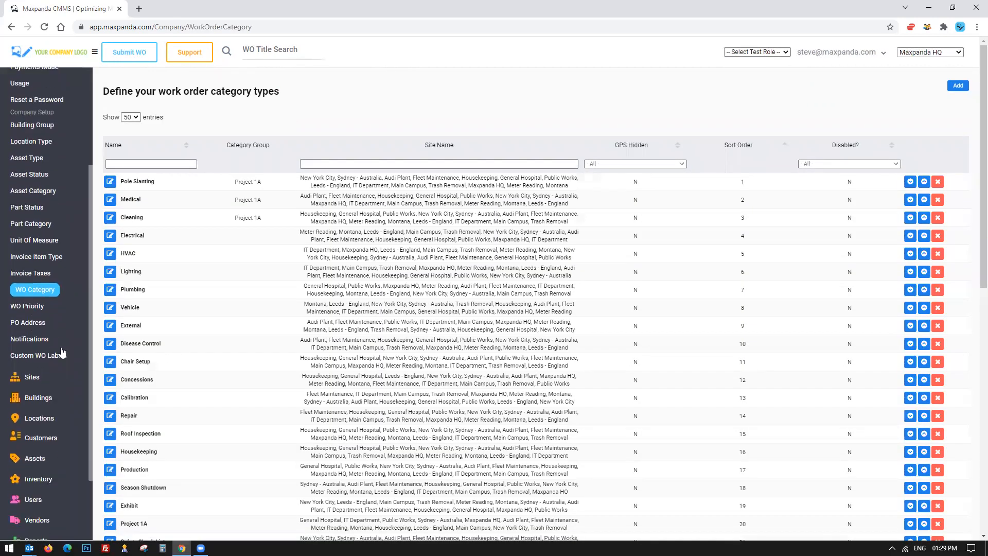
pyautogui.scroll(-1, 232, 318)
pyautogui.moveTo(119, 129); pyautogui.dragTo(612, 528)
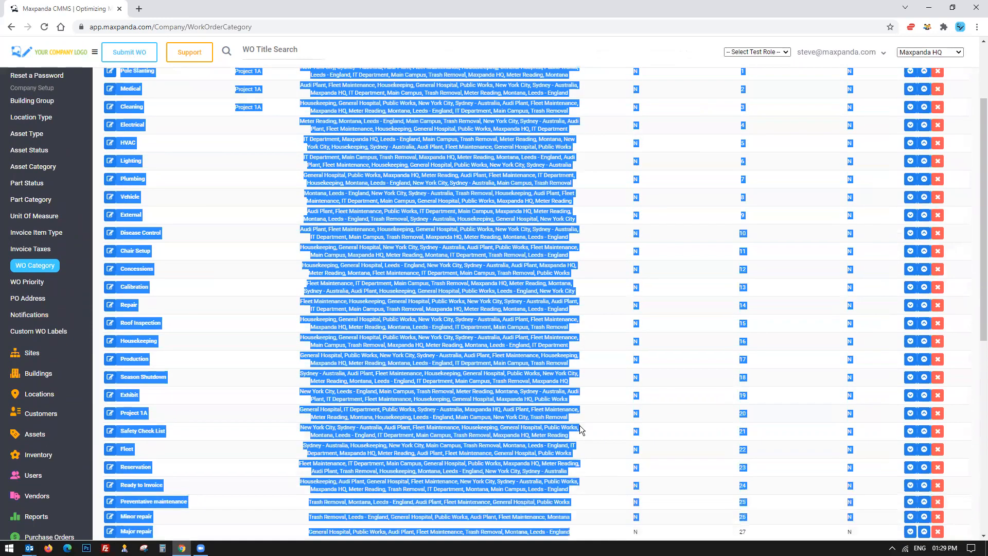
pyautogui.scroll(-2, 257, 229)
pyautogui.click(260, 265)
pyautogui.scroll(-3, 287, 330)
pyautogui.moveTo(363, 288); pyautogui.dragTo(501, 503)
pyautogui.scroll(-2, 446, 330)
pyautogui.scroll(15, 305, 434)
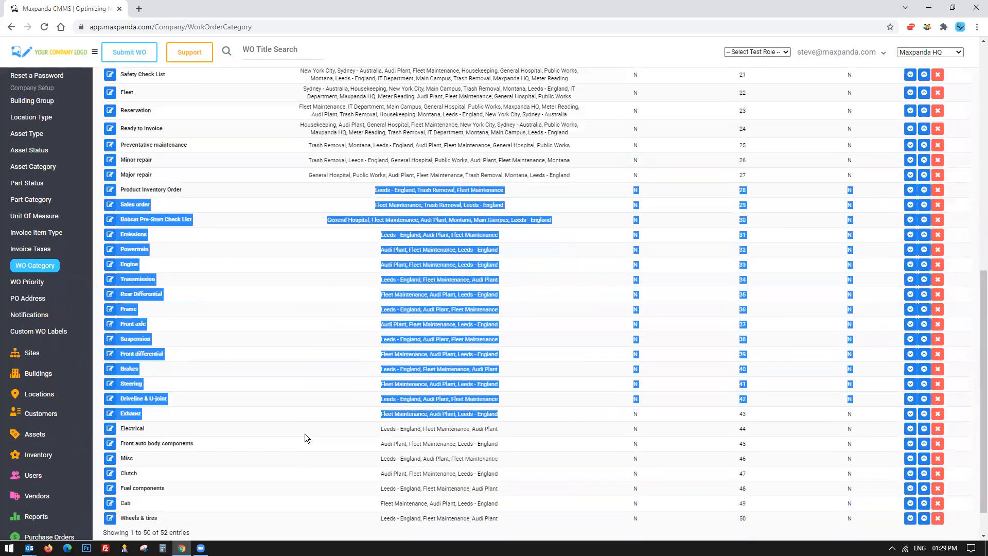
pyautogui.scroll(-1, 168, 221)
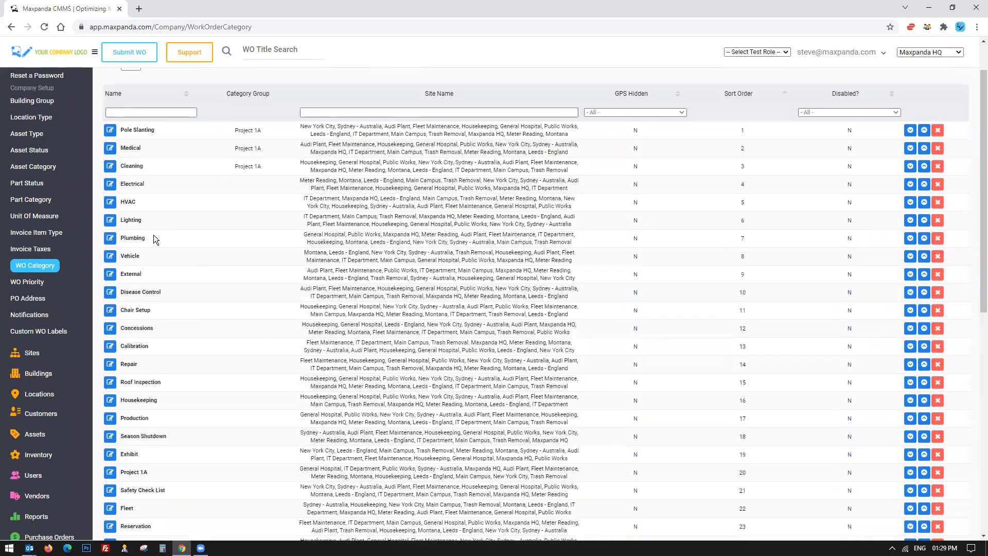
pyautogui.moveTo(123, 220)
pyautogui.mouseDown()
pyautogui.moveTo(148, 221)
pyautogui.moveTo(120, 221)
pyautogui.mouseUp()
pyautogui.click(124, 221)
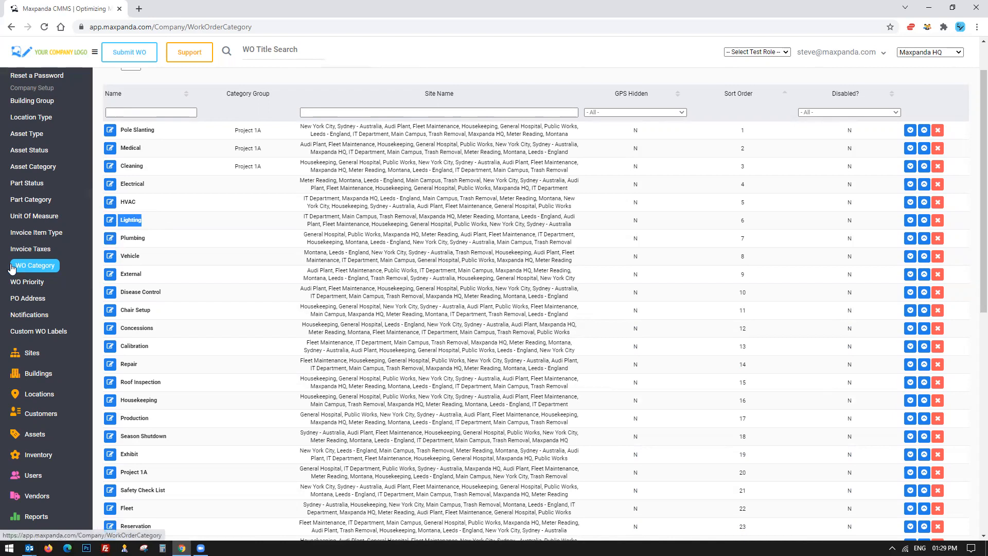
pyautogui.scroll(1, 139, 244)
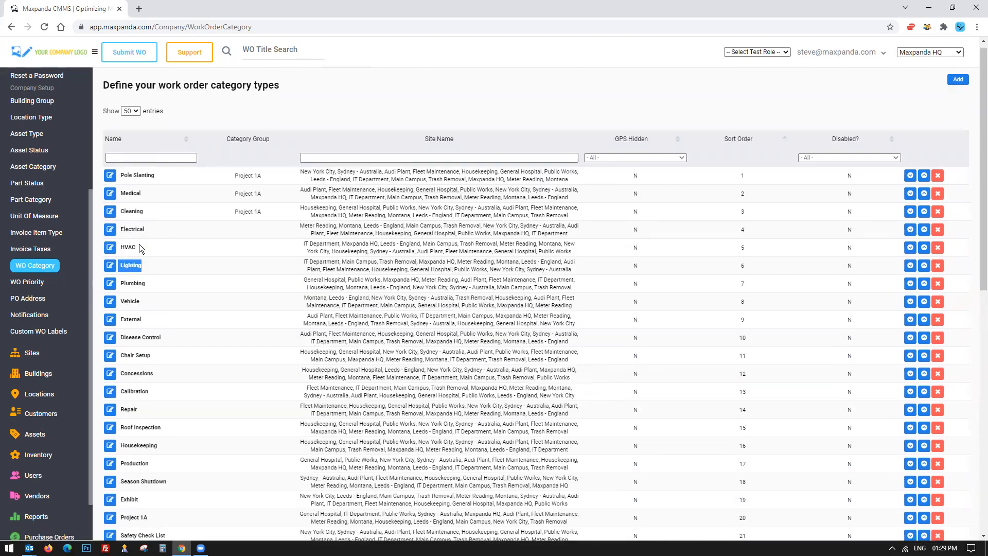
pyautogui.moveTo(211, 91); pyautogui.dragTo(279, 92)
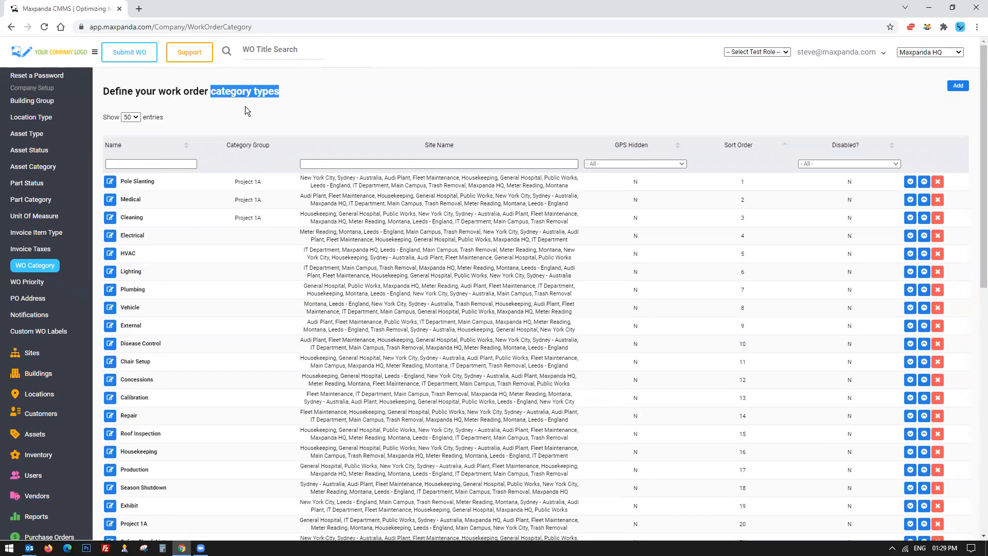
pyautogui.scroll(4, 50, 123)
# Return to the work order list view and show 50 entries per page.
pyautogui.click(43, 84)
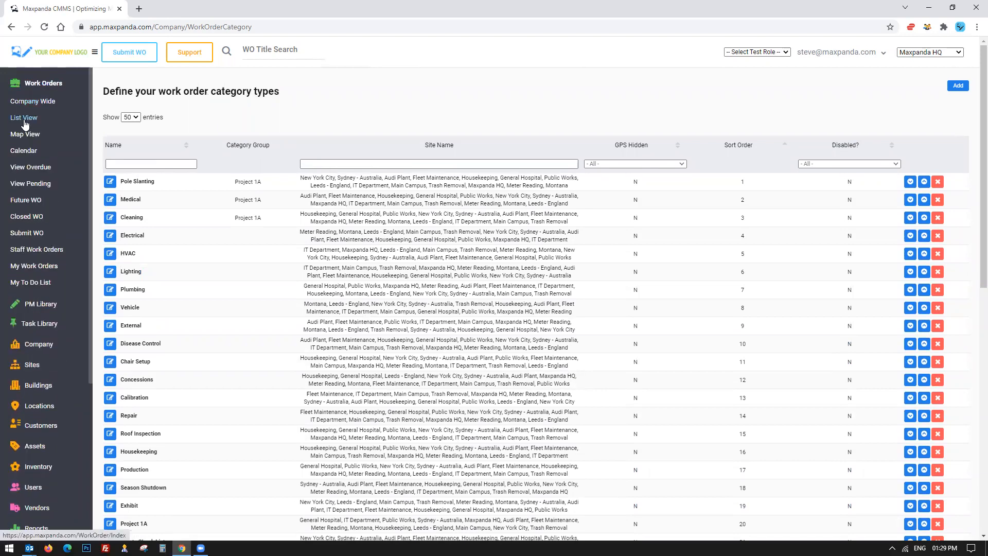
pyautogui.click(26, 119)
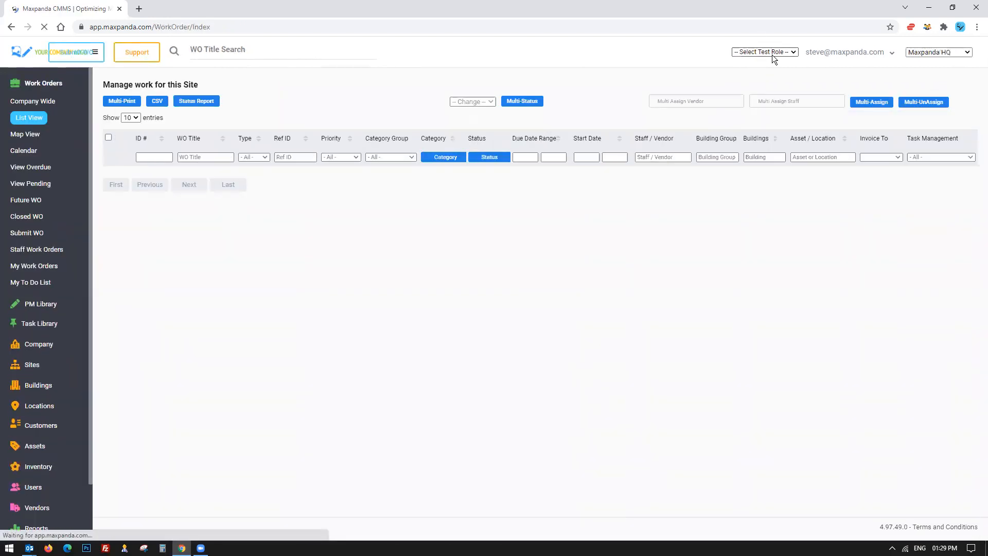
pyautogui.click(772, 53)
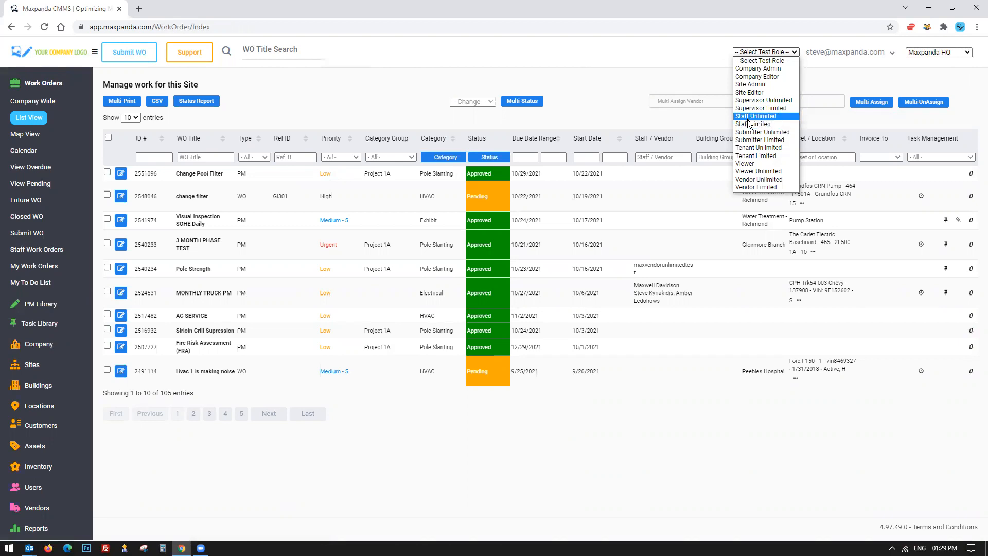
pyautogui.click(130, 118)
pyautogui.click(129, 142)
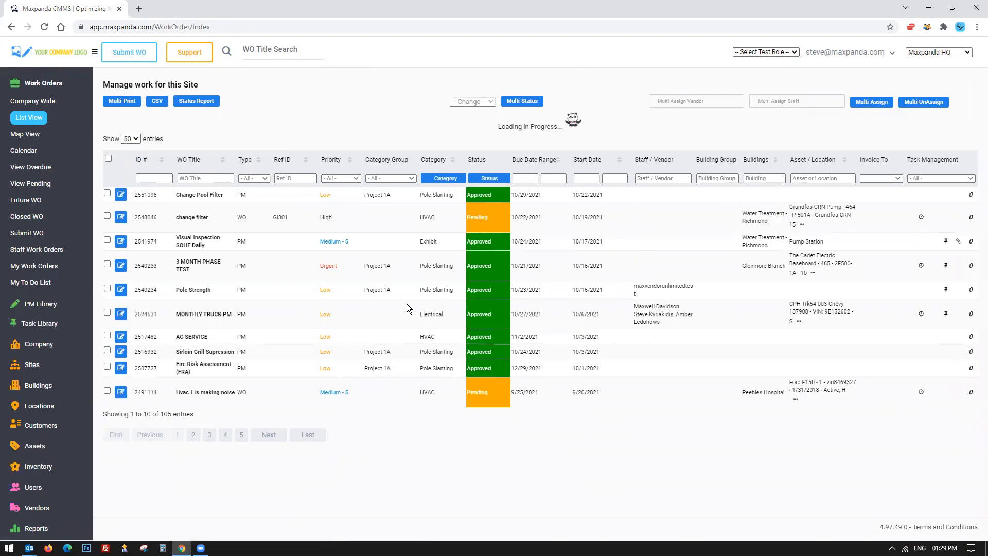
# Highlight rows in the 50-entry work order list to point out their details.
pyautogui.moveTo(405, 190); pyautogui.dragTo(660, 200)
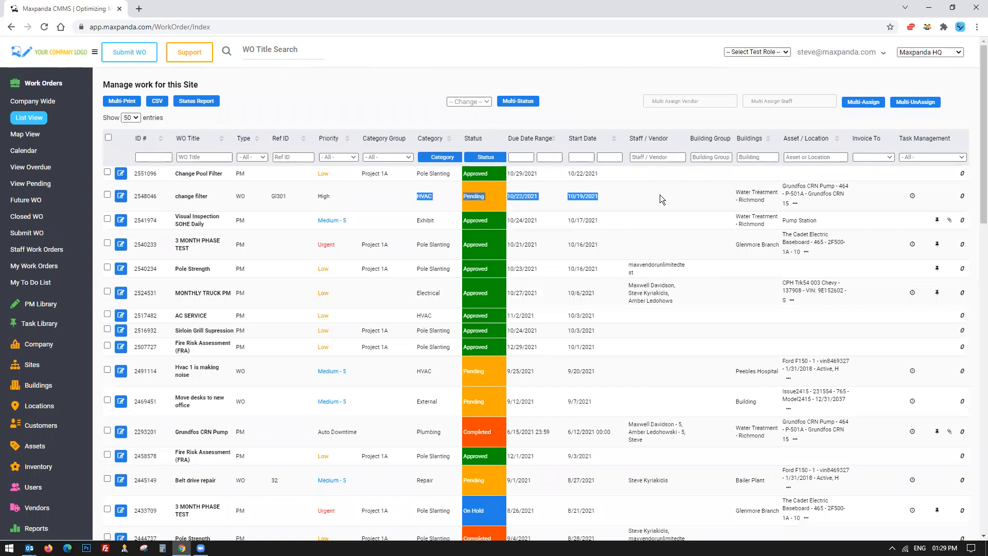
pyautogui.scroll(-4, 455, 223)
pyautogui.moveTo(383, 224); pyautogui.dragTo(664, 223)
pyautogui.scroll(4, 665, 222)
pyautogui.click(766, 53)
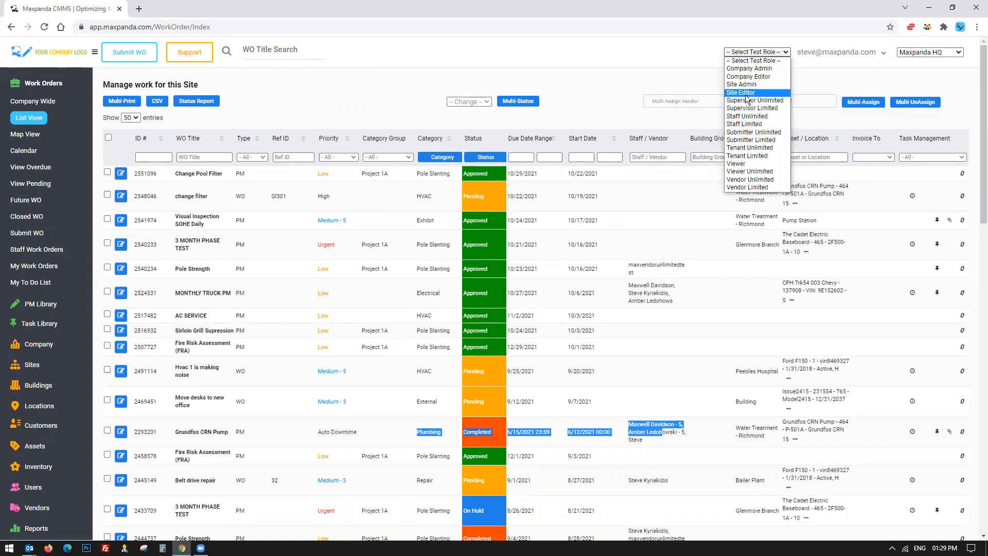
pyautogui.click(582, 102)
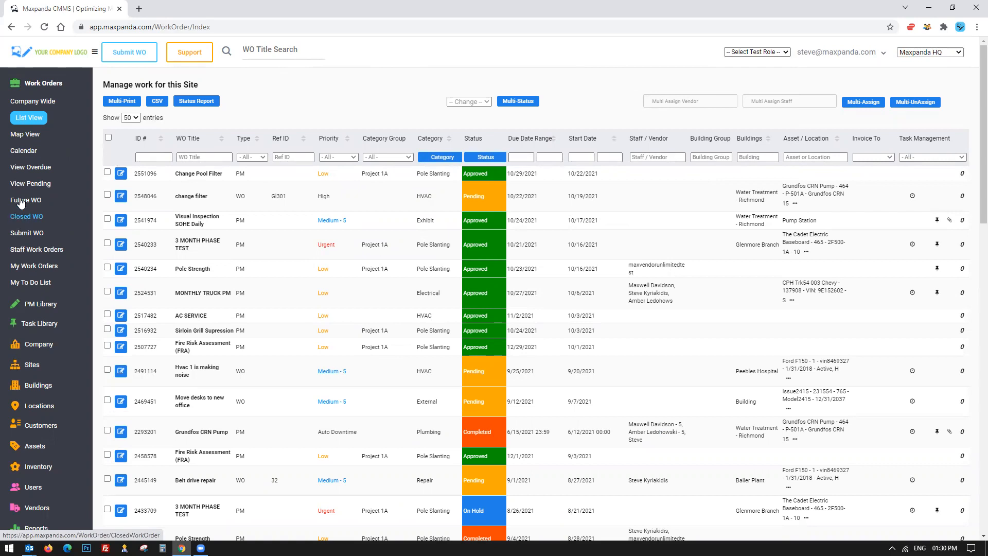
# Switch the test role to Vendor Limited.
pyautogui.click(76, 84)
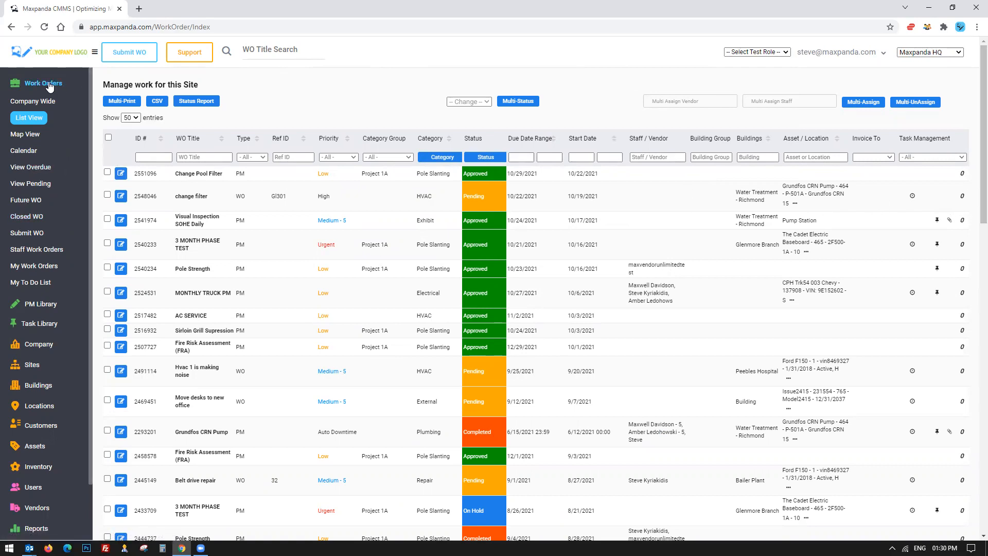
pyautogui.click(771, 51)
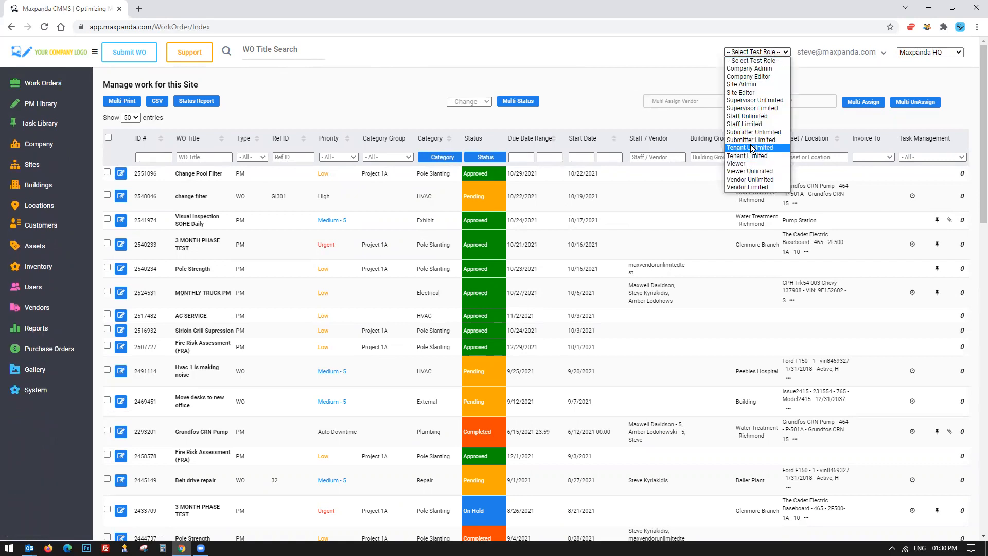
pyautogui.click(752, 189)
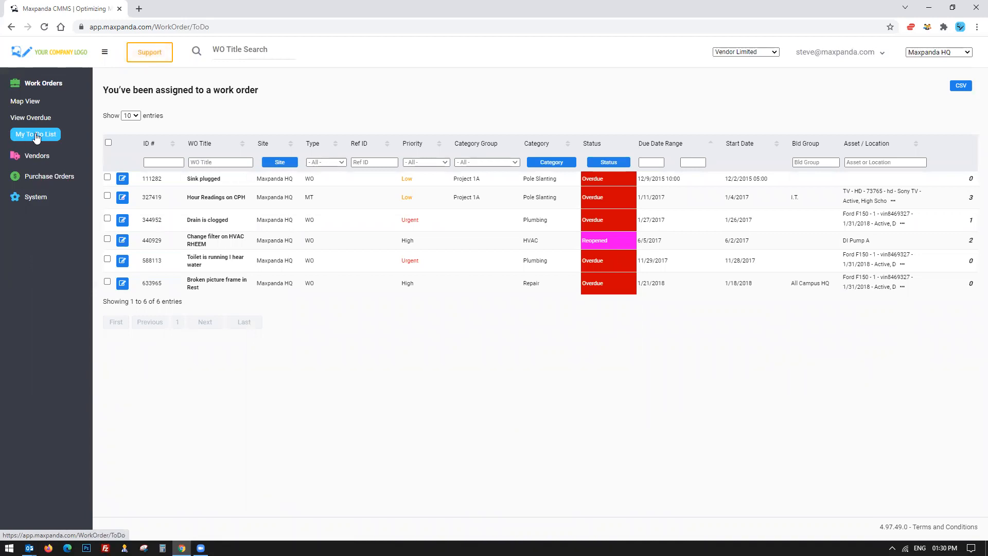
# Switch the test role to Vendor Unlimited and highlight the assigned work orders in the To Do list.
pyautogui.click(746, 52)
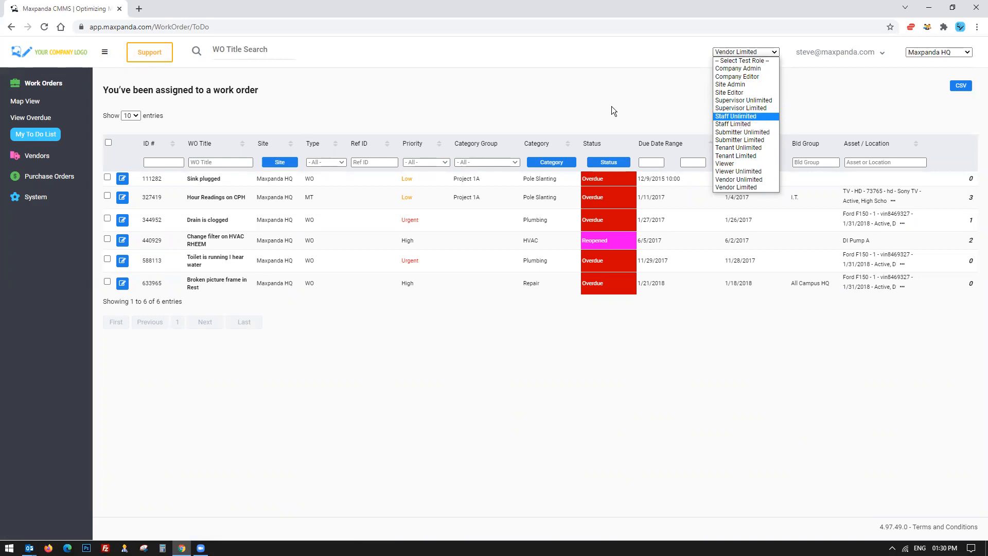
pyautogui.click(748, 180)
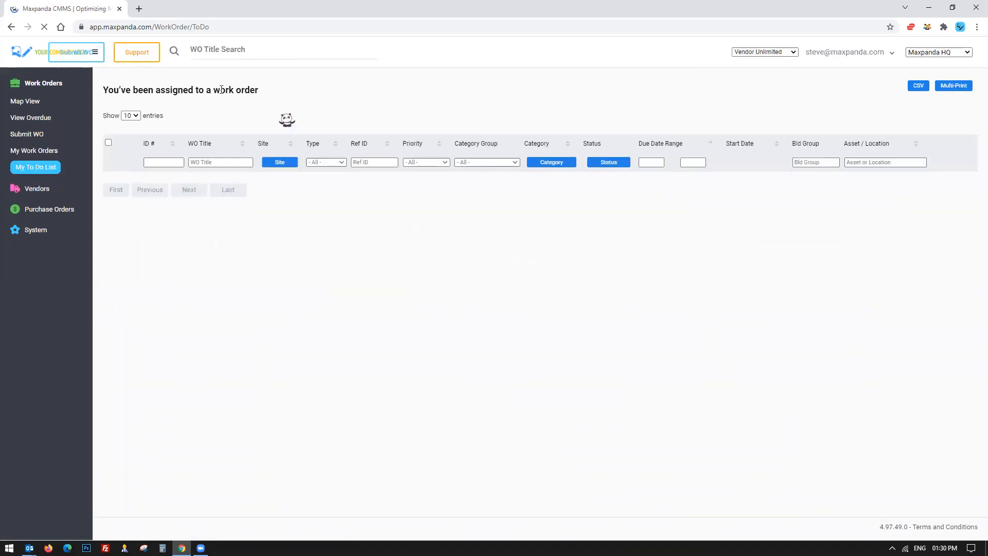
pyautogui.moveTo(182, 166); pyautogui.dragTo(460, 294)
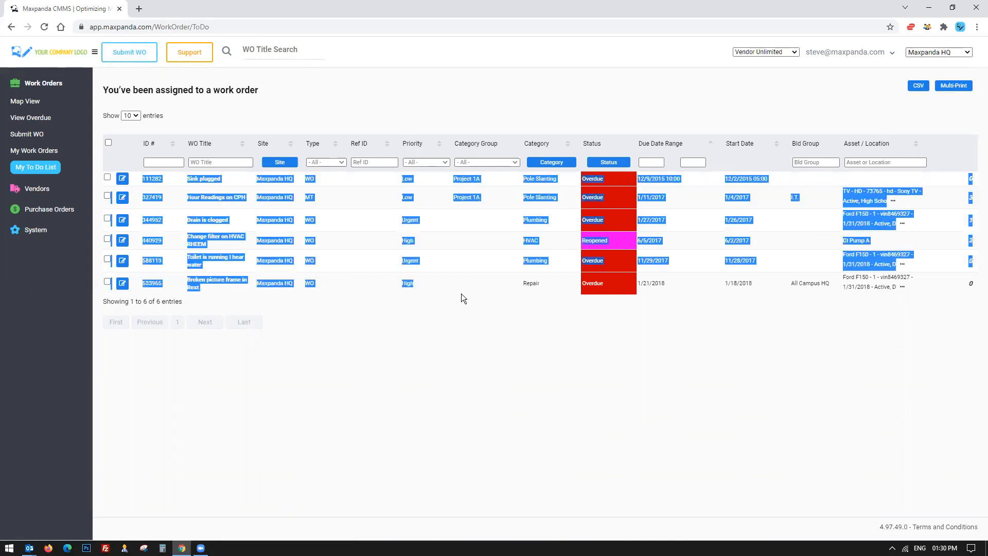
pyautogui.click(425, 262)
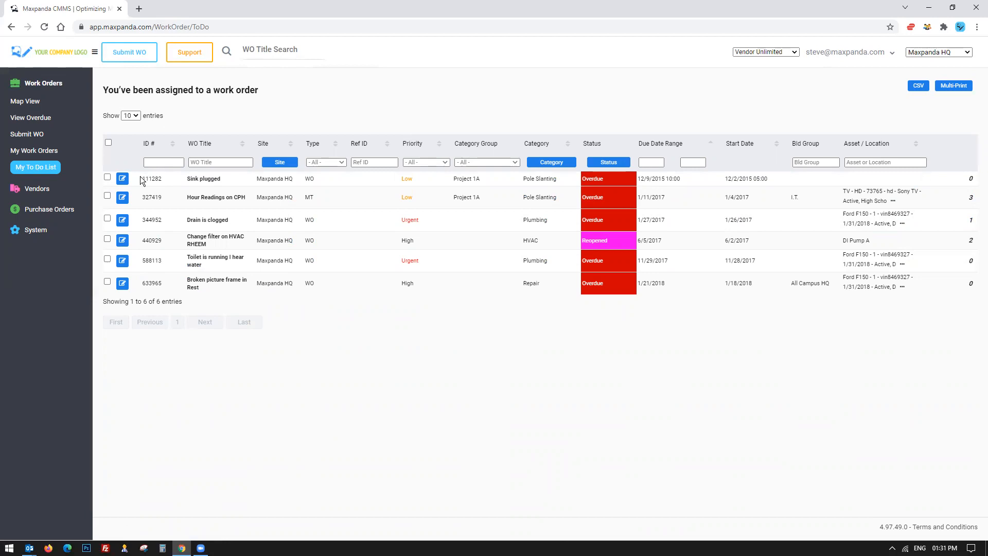
pyautogui.moveTo(137, 177); pyautogui.dragTo(678, 178)
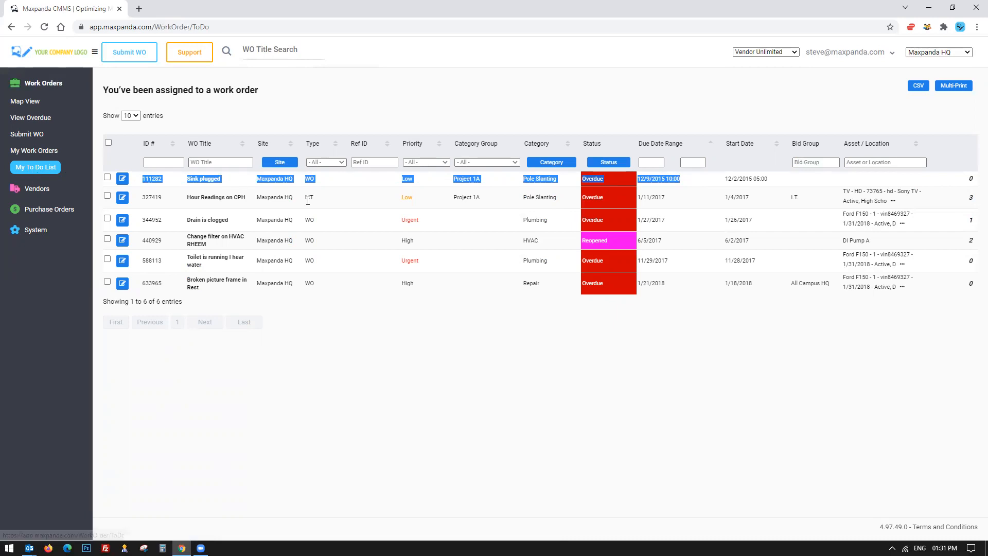
# Expand the Vendors, Purchase Orders and Work Orders menu sections and highlight To Do list rows.
pyautogui.click(34, 189)
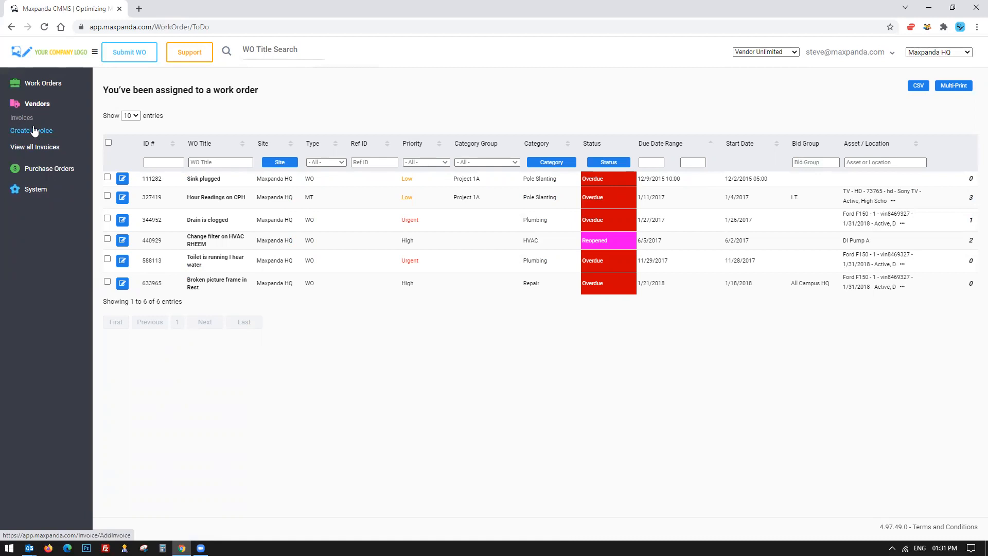
pyautogui.click(38, 169)
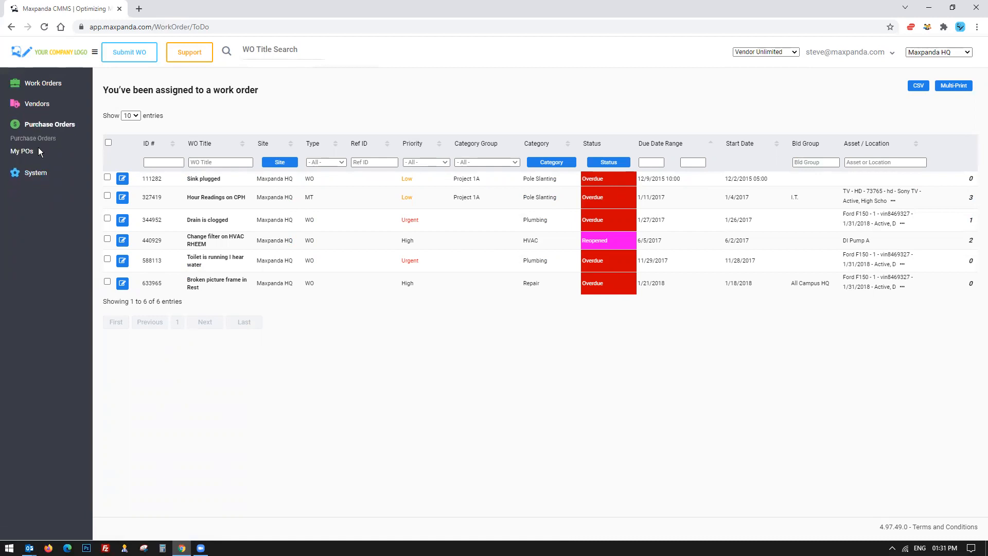
pyautogui.click(43, 84)
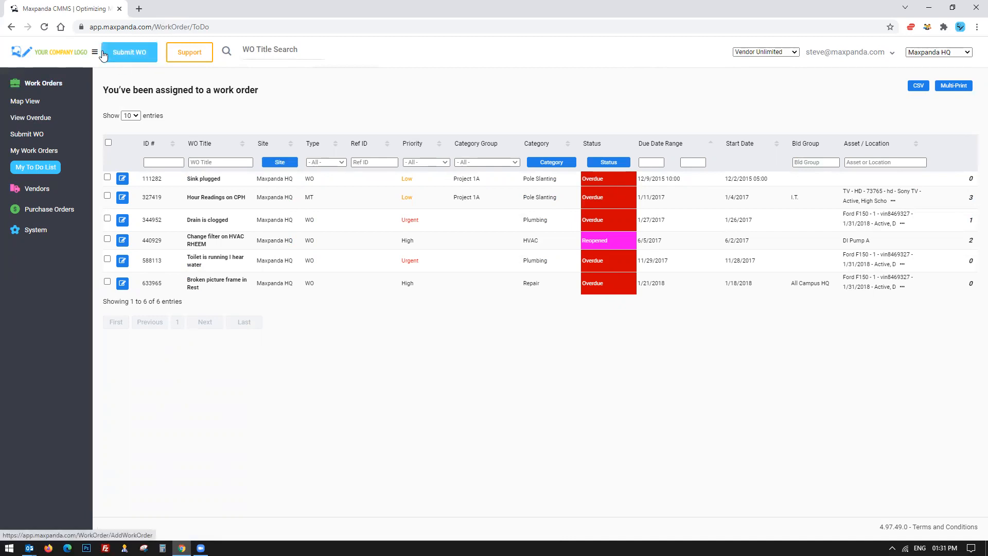
pyautogui.moveTo(141, 179); pyautogui.dragTo(557, 179)
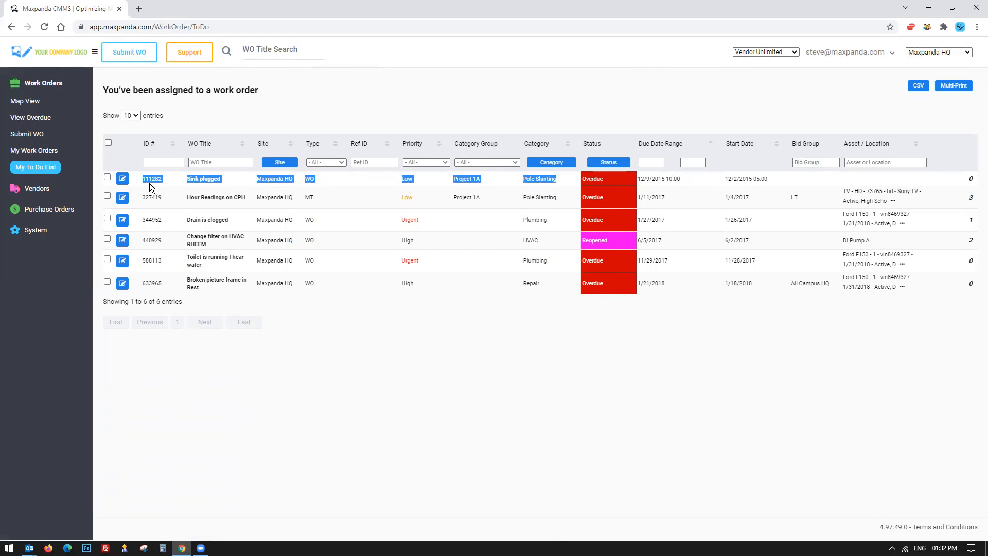
pyautogui.moveTo(178, 217); pyautogui.dragTo(232, 219)
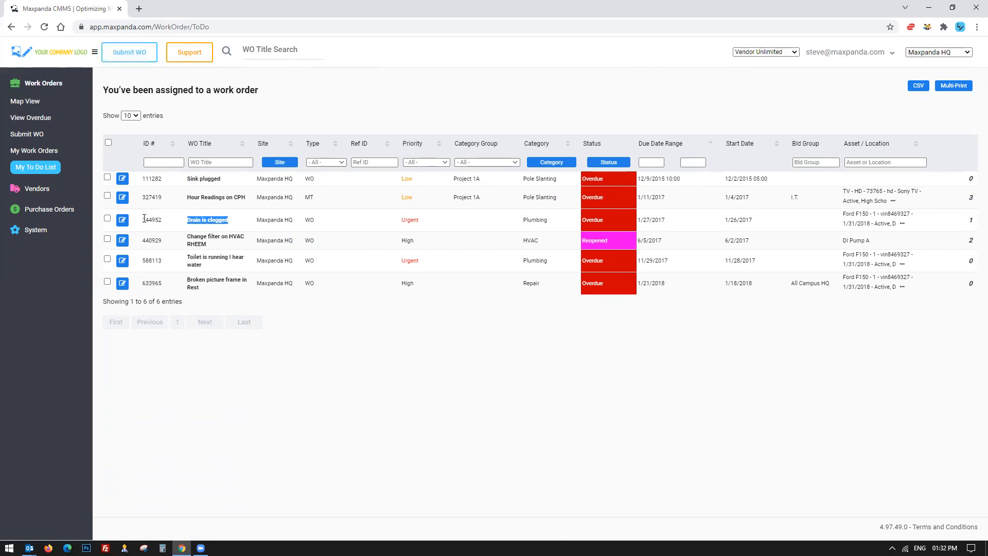
pyautogui.moveTo(142, 220); pyautogui.dragTo(334, 229)
# Select the Sink plugged and Drain is clogged work orders in the To Do list.
pyautogui.click(107, 177)
pyautogui.click(107, 218)
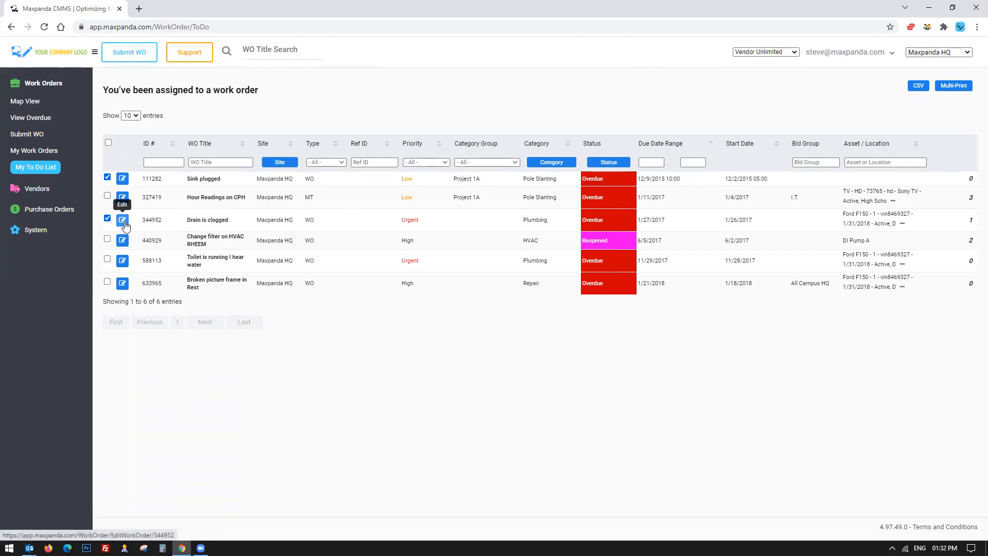
pyautogui.moveTo(178, 216); pyautogui.dragTo(413, 220)
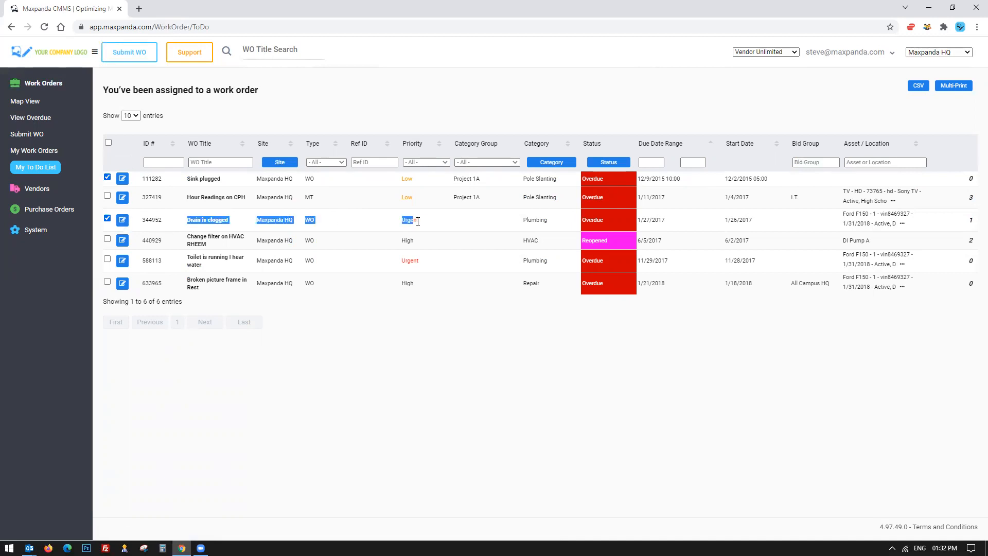
# Clear the test role and show 10 entries per page in the work order list.
pyautogui.click(760, 52)
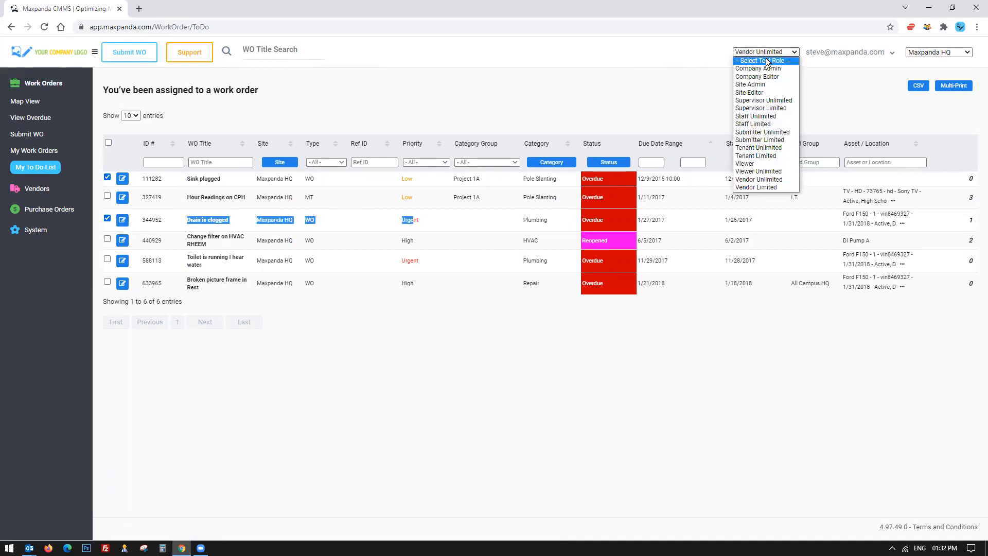
pyautogui.click(766, 59)
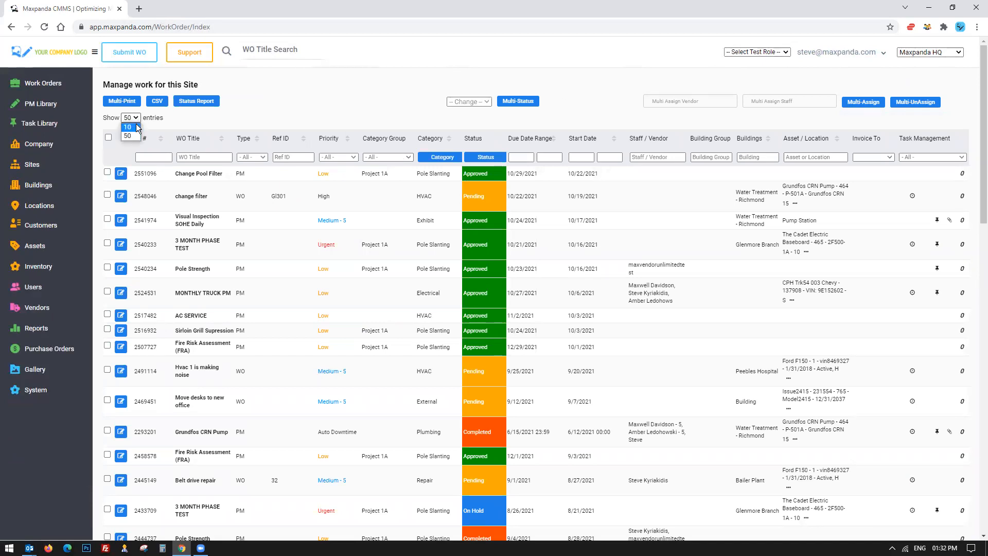
pyautogui.click(127, 126)
pyautogui.click(42, 83)
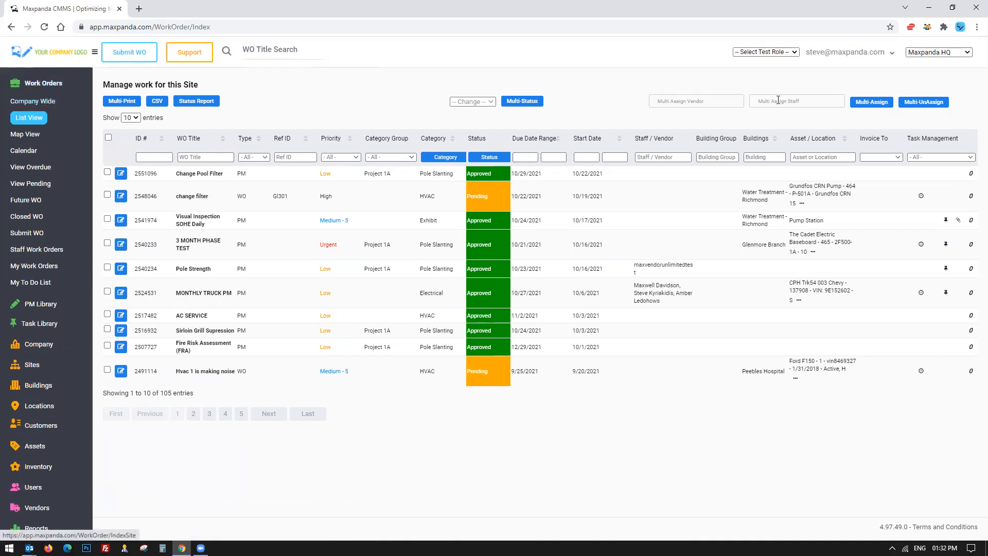
# Browse the site and test role lists and the PM Library and Reports menu sections.
pyautogui.click(931, 52)
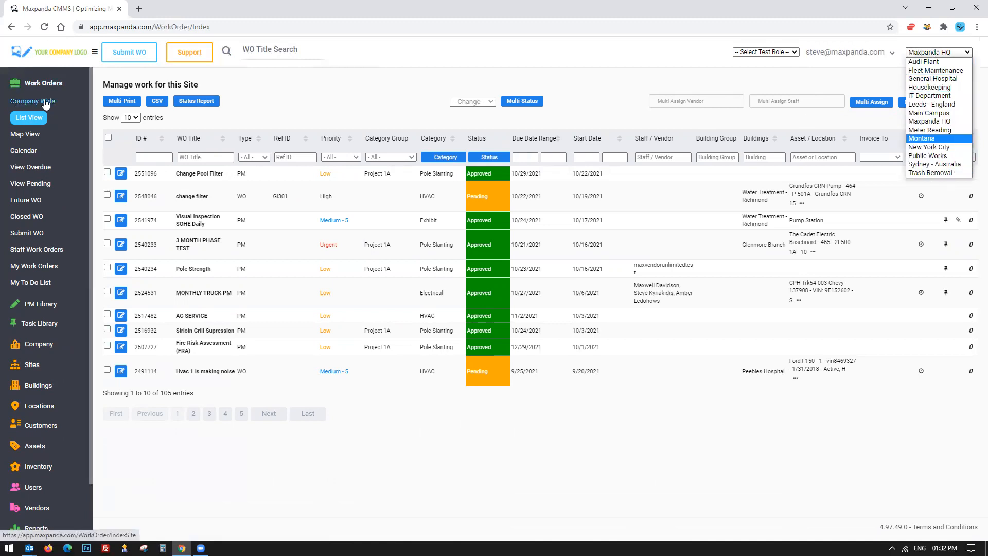
pyautogui.click(303, 101)
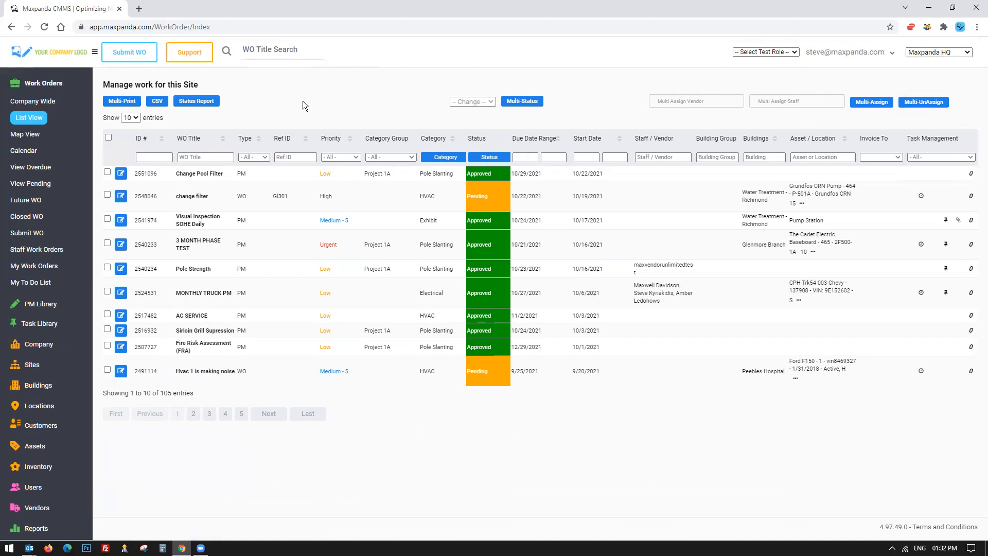
pyautogui.click(761, 52)
pyautogui.press('Escape')
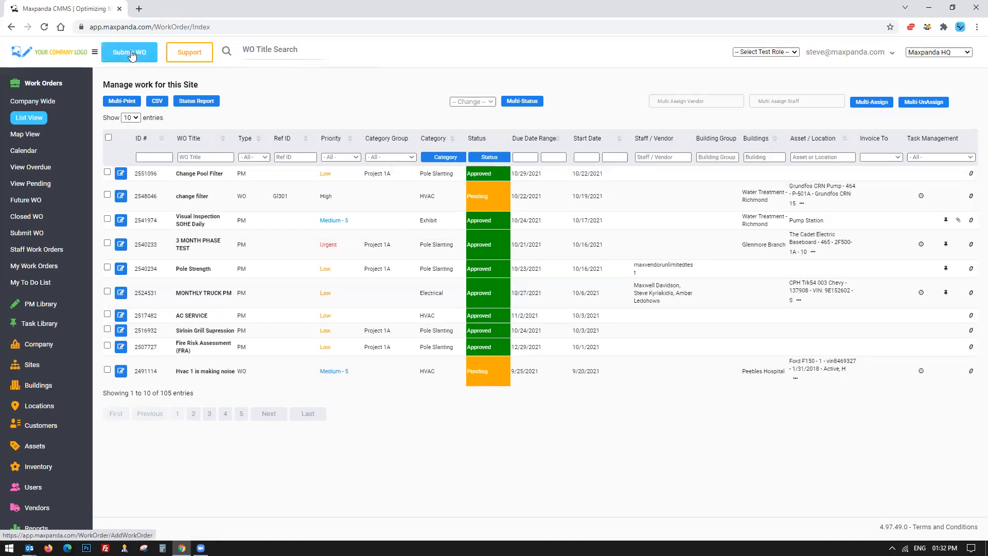
pyautogui.click(40, 304)
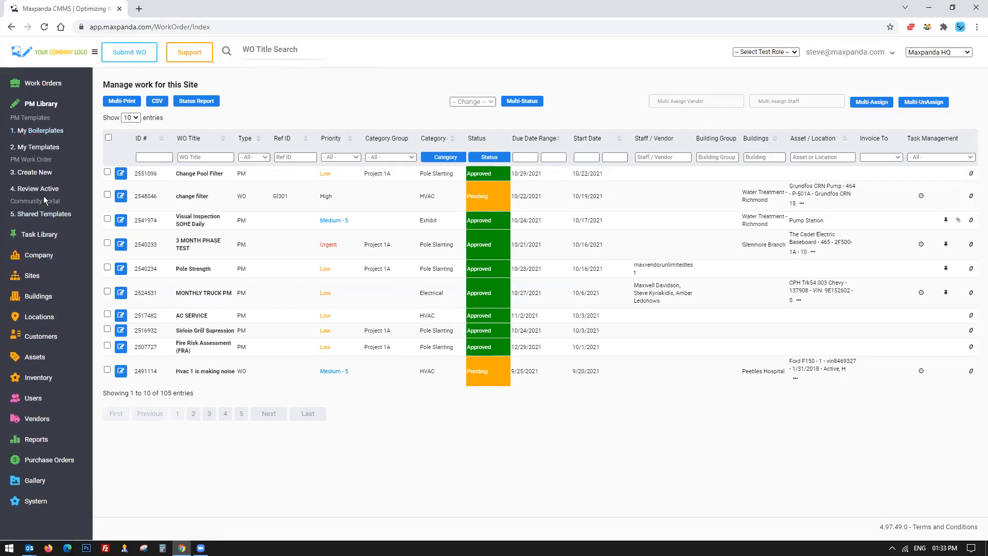
pyautogui.click(33, 440)
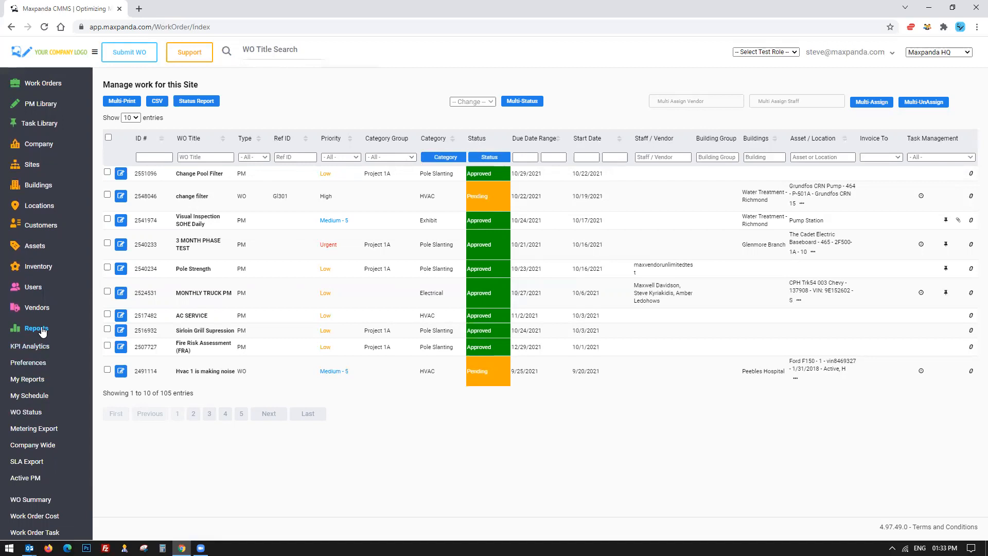
pyautogui.click(39, 84)
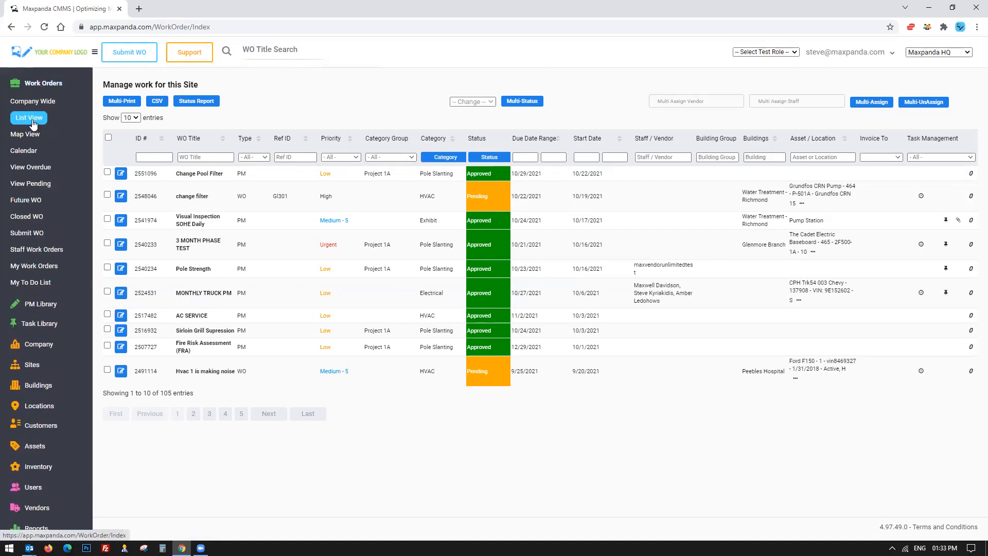
# Select all work orders on the page, choose Complete as the bulk status, then reset it to Change.
pyautogui.click(109, 138)
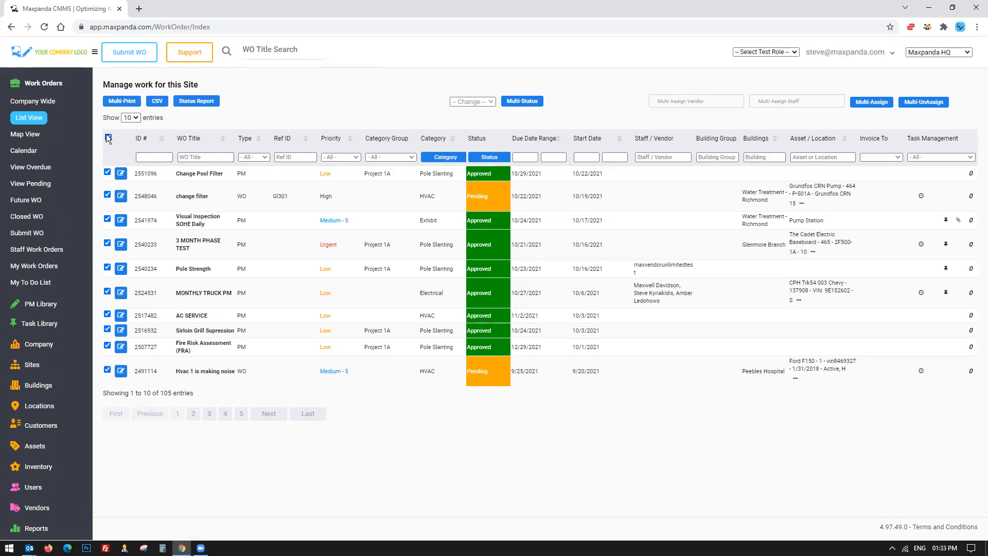
pyautogui.click(481, 103)
pyautogui.click(477, 128)
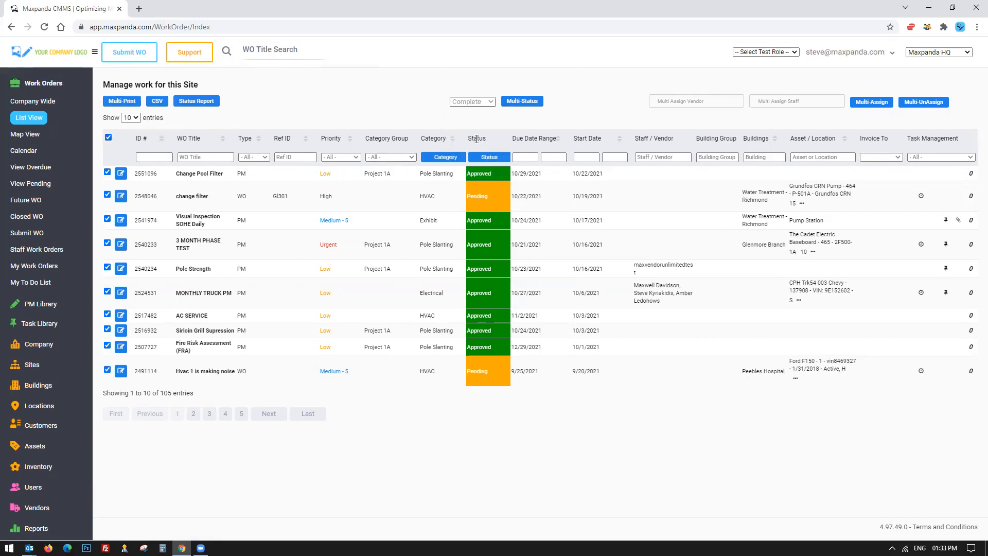
pyautogui.click(483, 101)
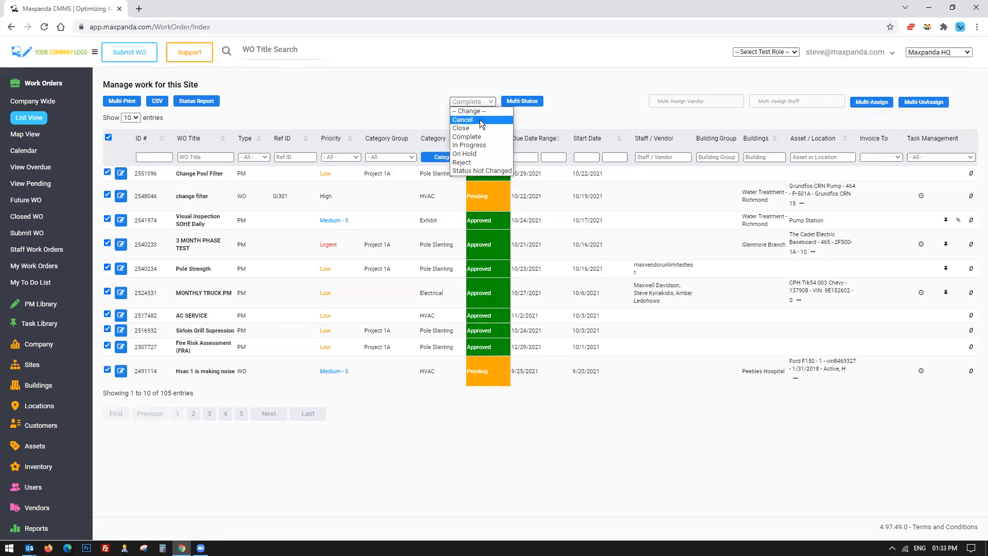
pyautogui.click(447, 75)
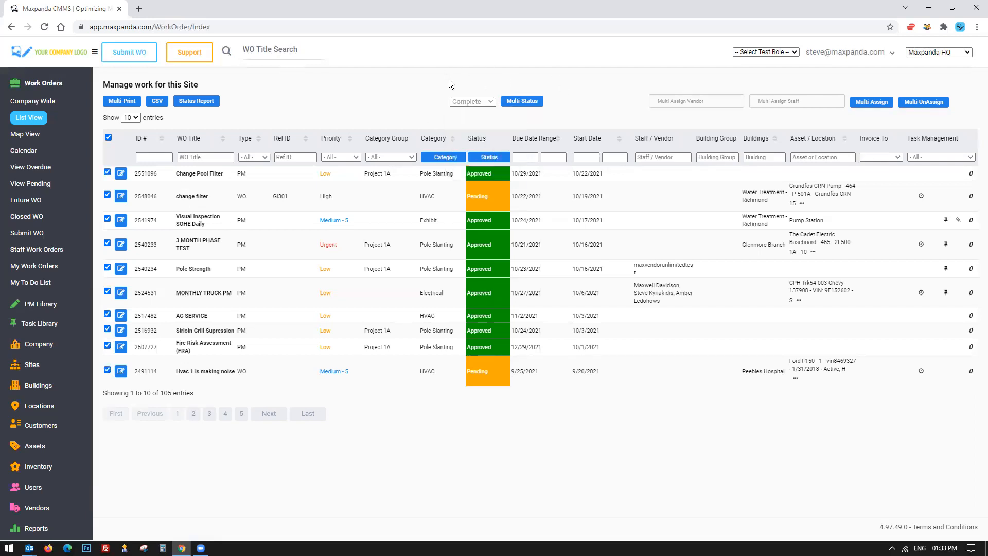
pyautogui.click(473, 102)
pyautogui.click(473, 111)
# Choose ABC Roofing as the multi-assign vendor and a staff member, then remove both selections.
pyautogui.click(724, 105)
pyautogui.click(680, 155)
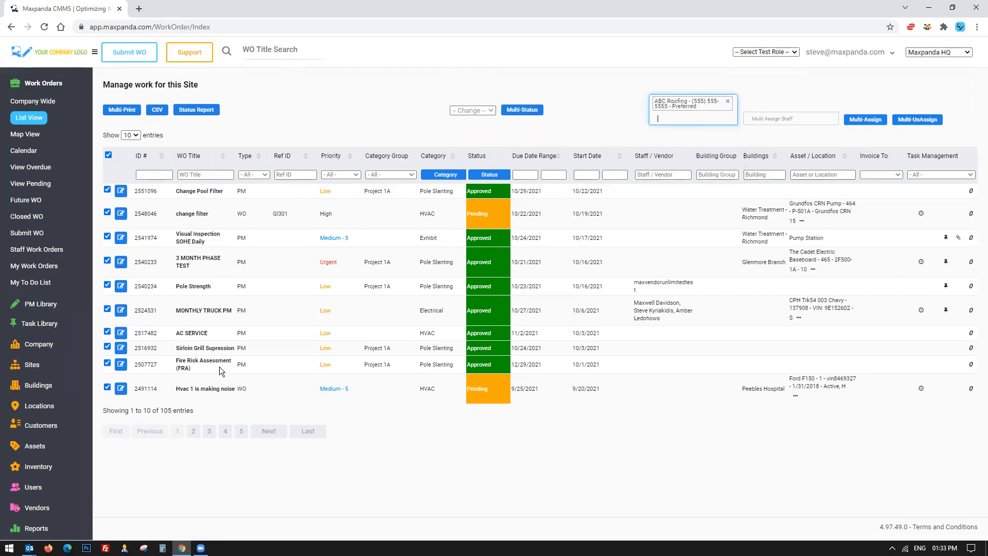
pyautogui.click(772, 124)
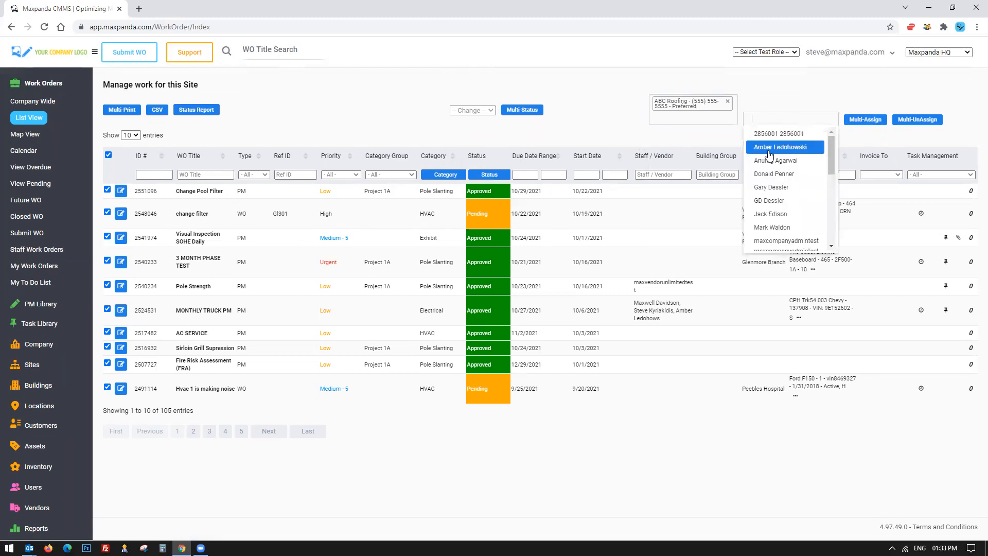
pyautogui.click(772, 145)
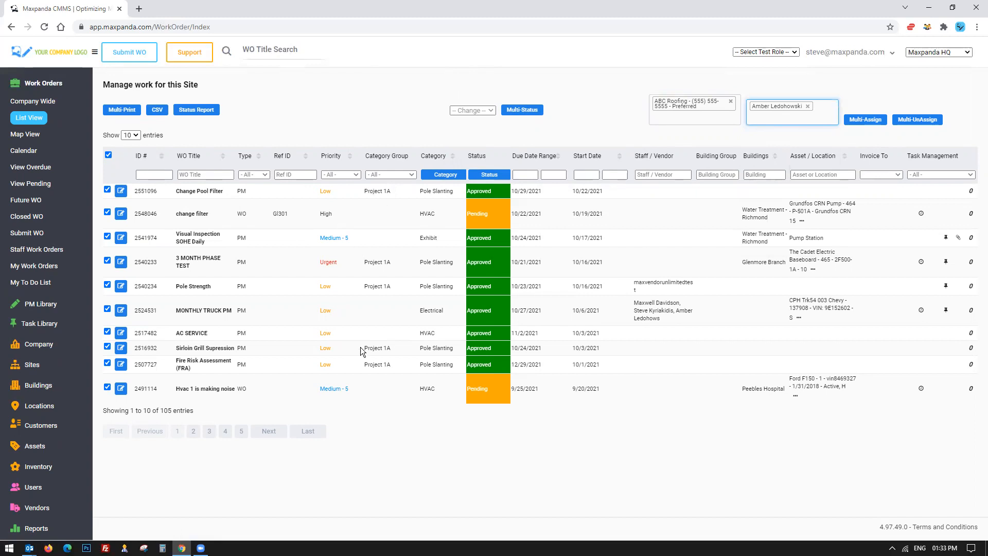
pyautogui.click(731, 102)
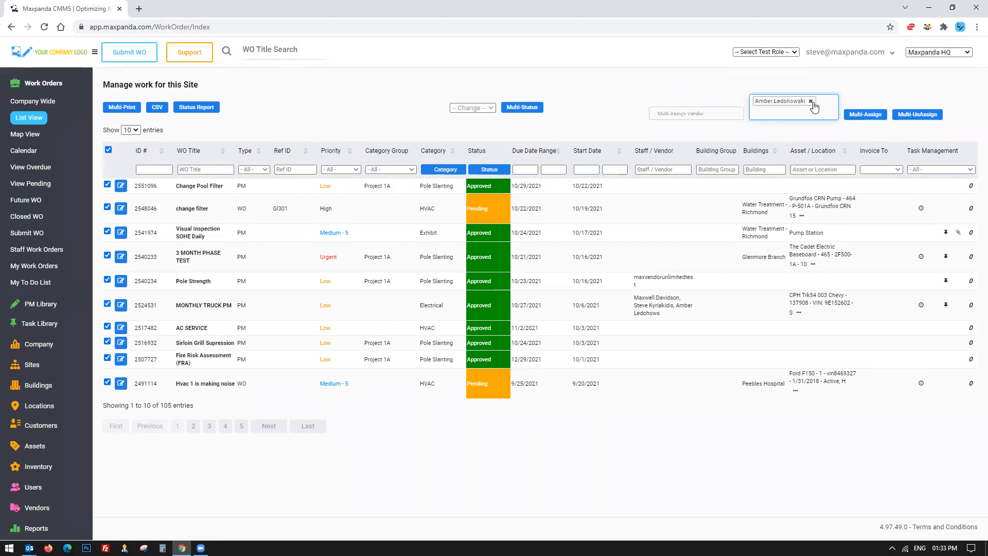
pyautogui.click(811, 104)
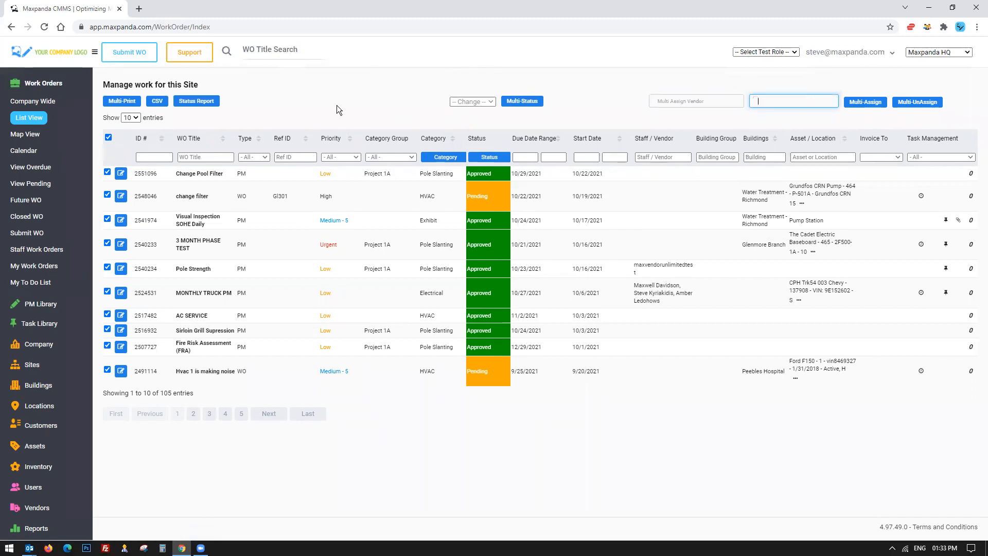
# Deselect all work orders on the list page.
pyautogui.click(107, 137)
pyautogui.moveTo(199, 391); pyautogui.dragTo(136, 393)
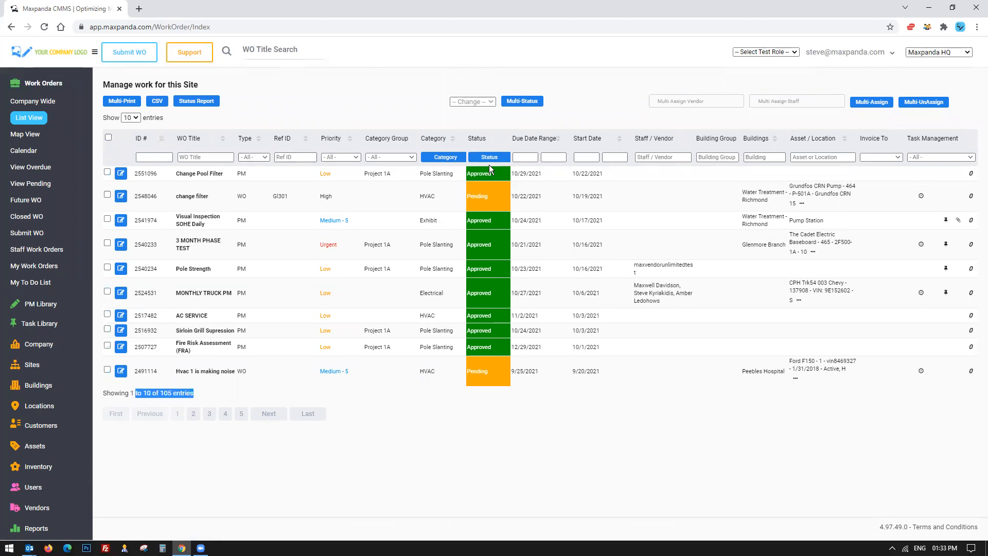
# Toggle Canceled, Overdue, Rejected, In Progress and On Hold in the default work order status view filter, then close it.
pyautogui.click(501, 158)
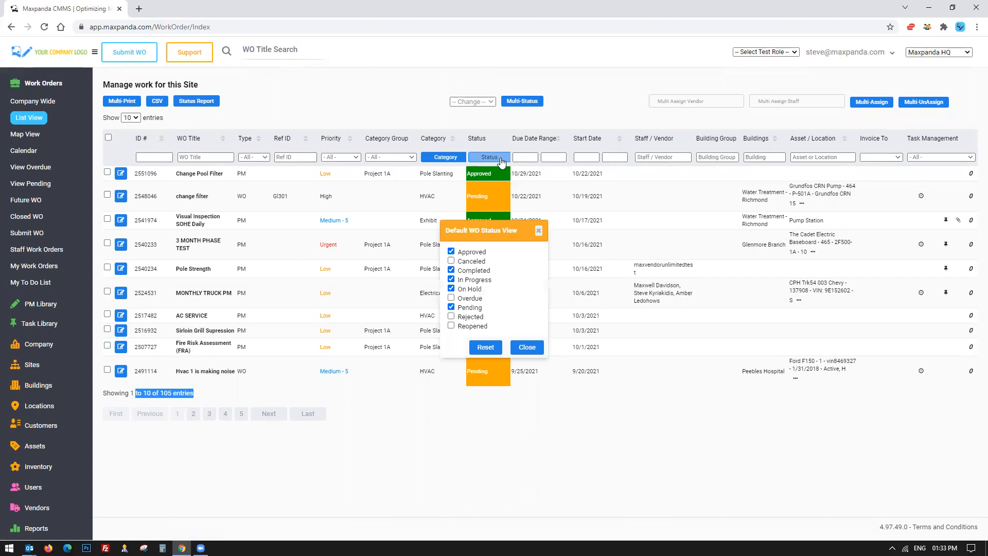
pyautogui.click(465, 263)
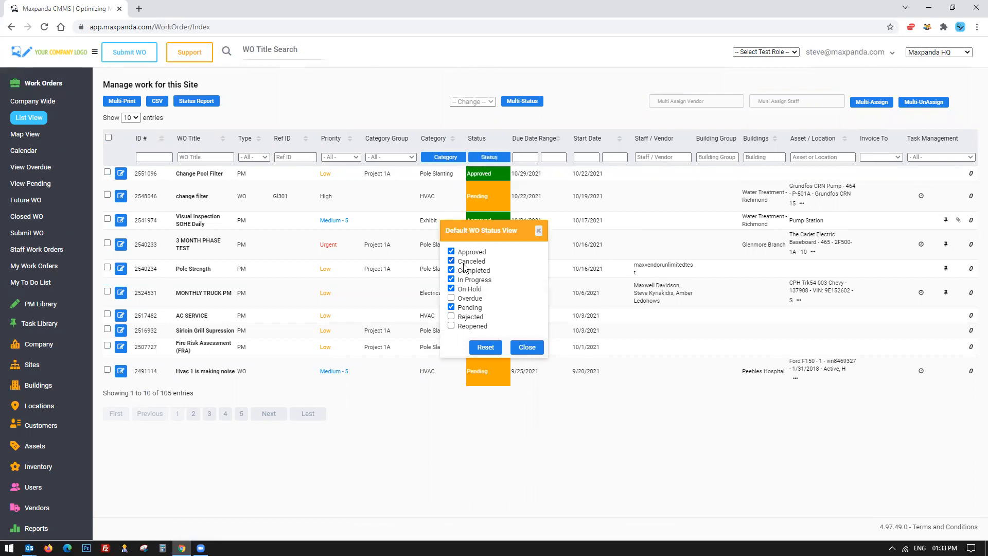
pyautogui.click(467, 299)
pyautogui.click(468, 317)
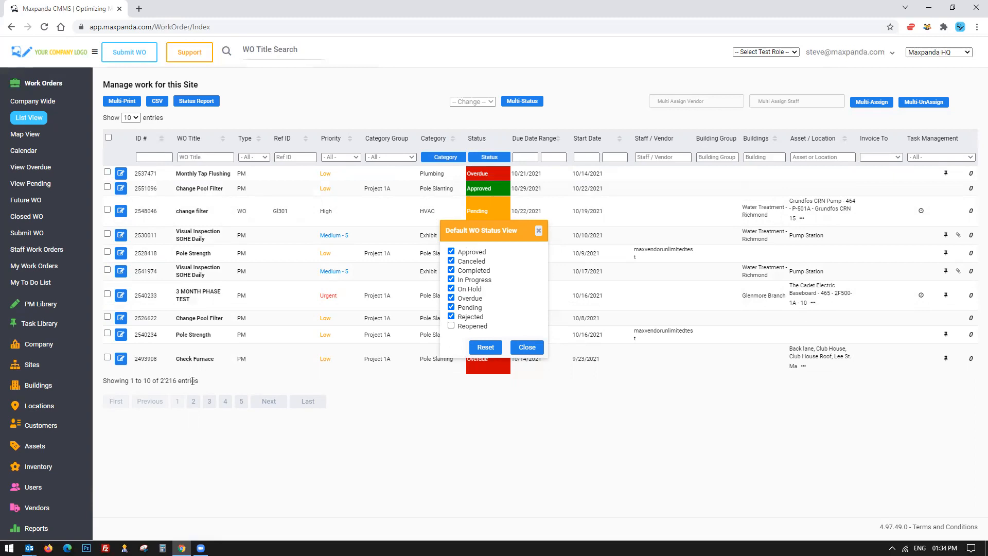
pyautogui.click(452, 261)
pyautogui.click(452, 317)
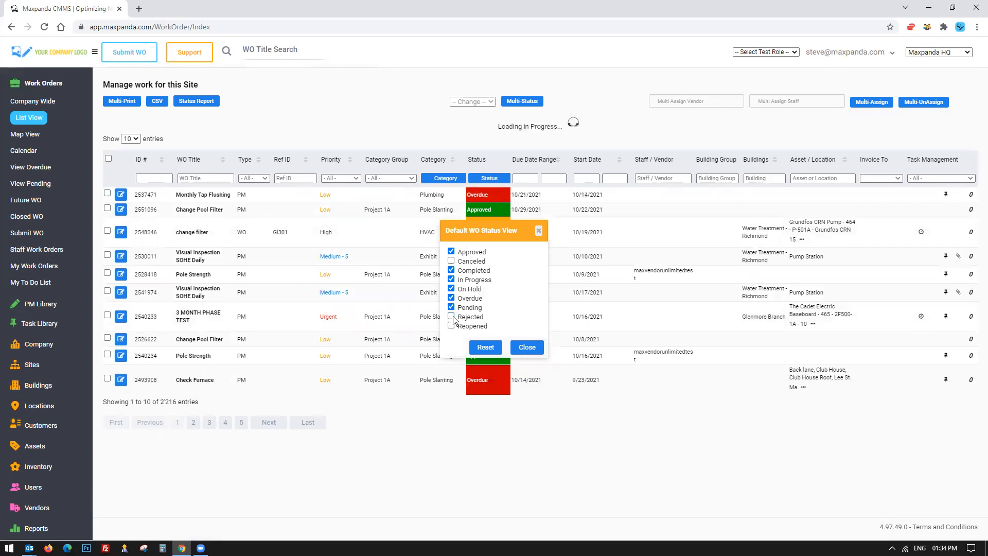
pyautogui.click(452, 280)
pyautogui.click(452, 289)
pyautogui.click(452, 299)
pyautogui.click(534, 345)
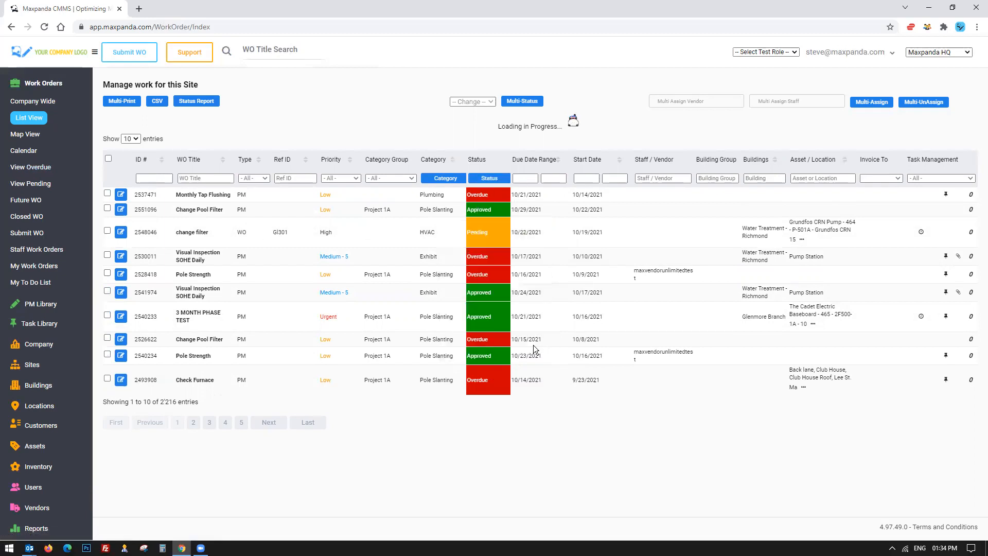
# Reload the work order list and filter the Staff / Vendor column by a staff member's first name.
pyautogui.click(45, 126)
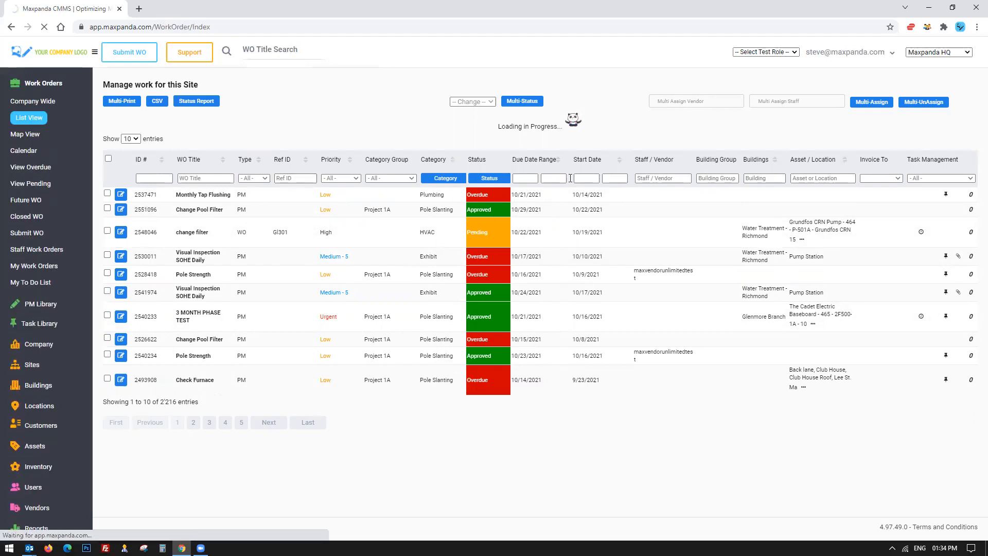
pyautogui.moveTo(171, 396); pyautogui.dragTo(229, 401)
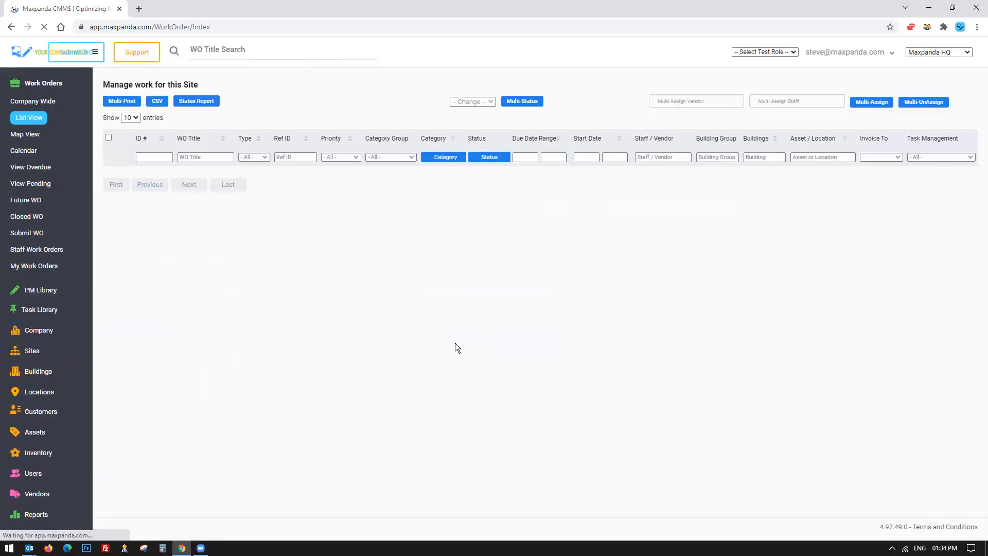
pyautogui.click(662, 156)
pyautogui.write('steve')
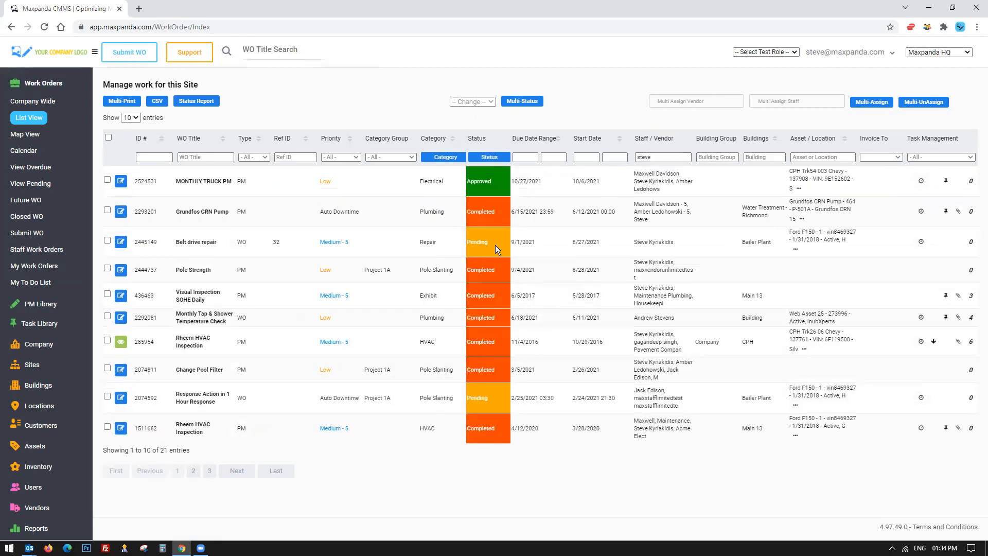
pyautogui.moveTo(203, 446); pyautogui.dragTo(104, 451)
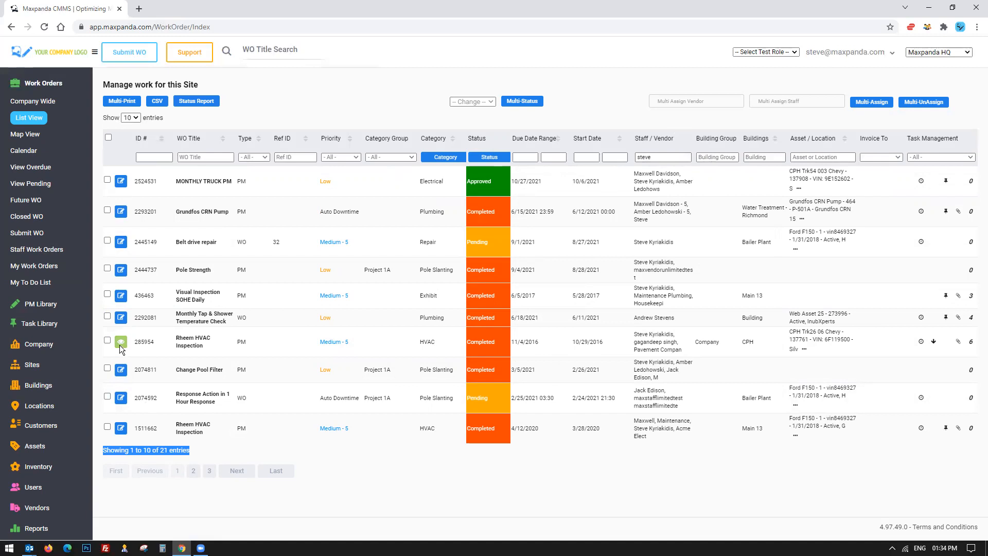
pyautogui.moveTo(933, 342)
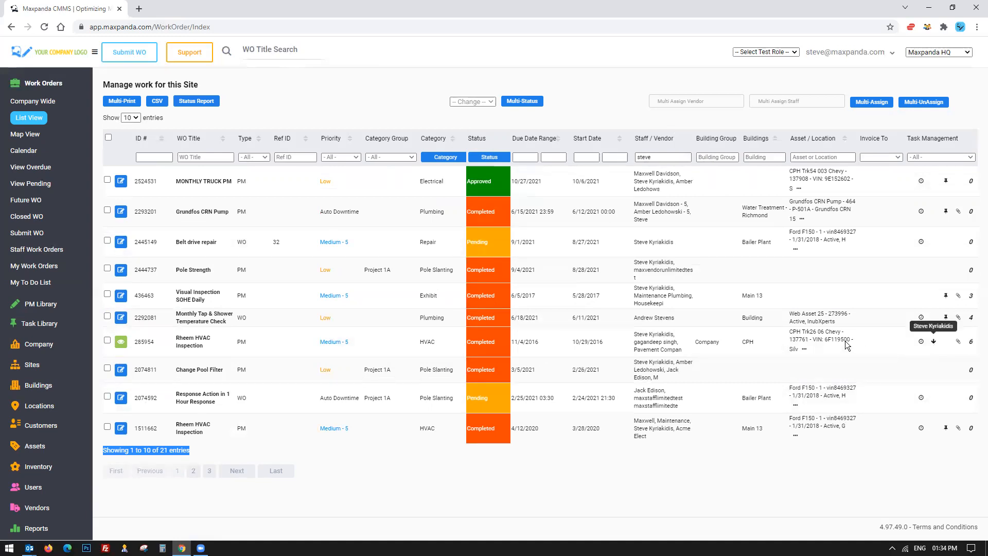
pyautogui.click(175, 224)
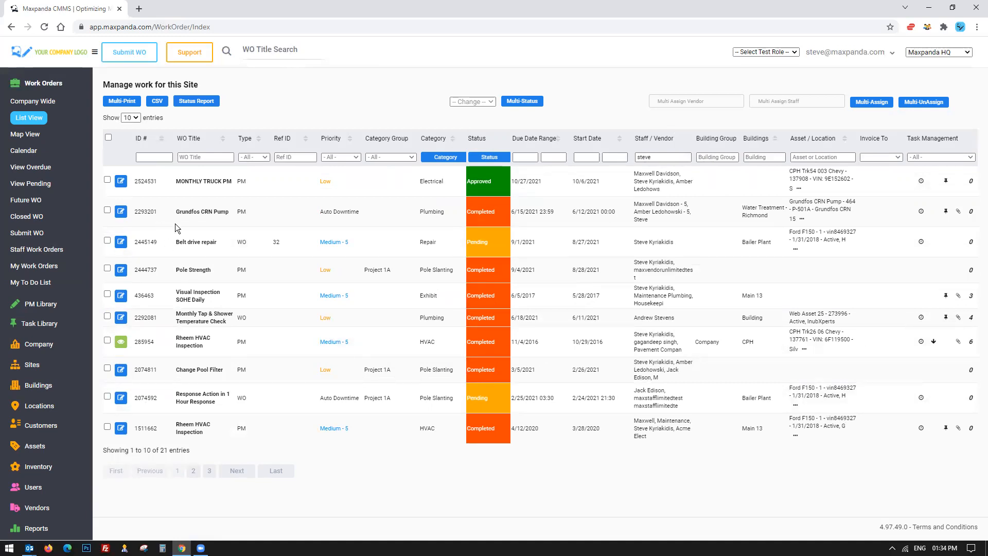
# Select all filtered work orders, choose Close as the bulk status, then deselect them.
pyautogui.moveTo(688, 157); pyautogui.dragTo(637, 157)
pyautogui.click(108, 137)
pyautogui.click(487, 102)
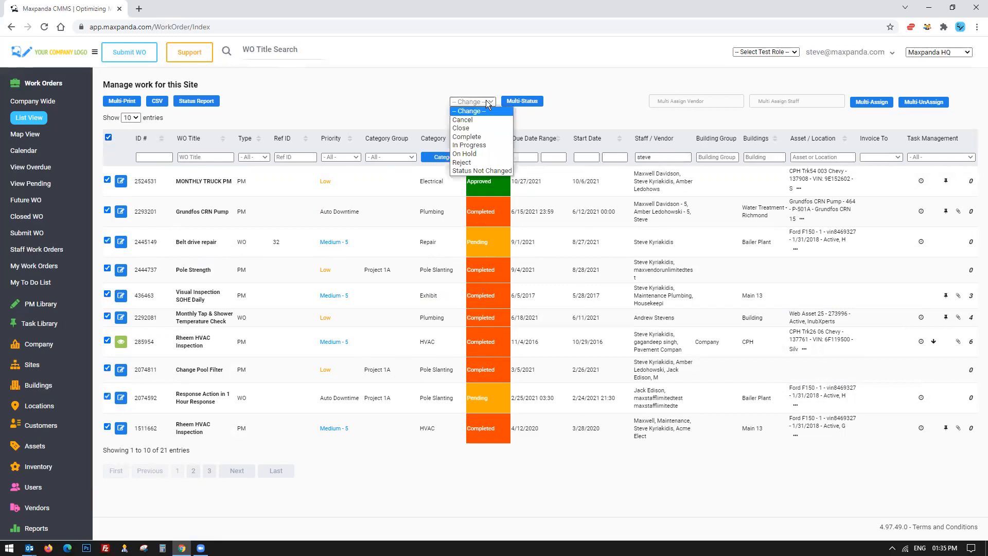
pyautogui.click(466, 127)
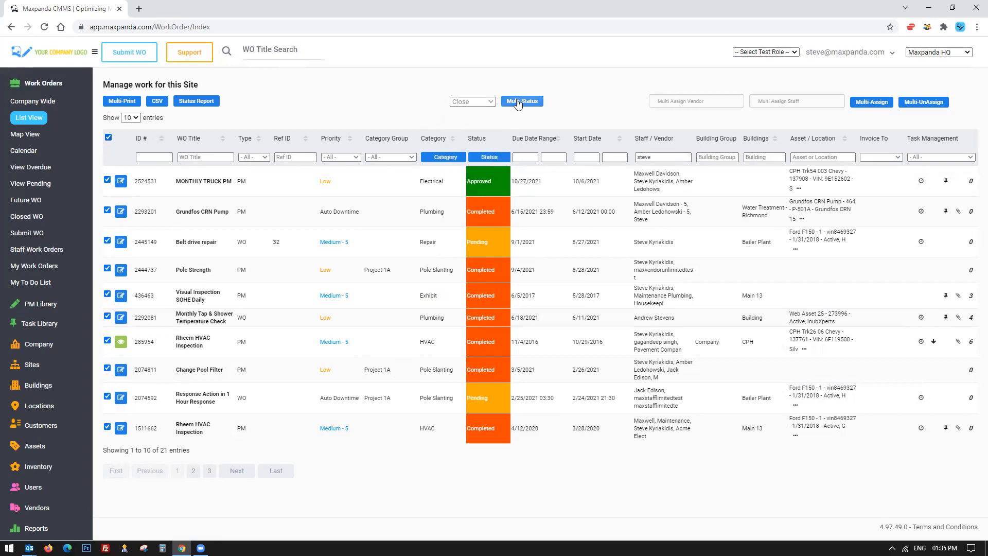
pyautogui.click(108, 137)
# Clear the Staff / Vendor filter so the list shows all work orders again.
pyautogui.moveTo(671, 158); pyautogui.dragTo(612, 158)
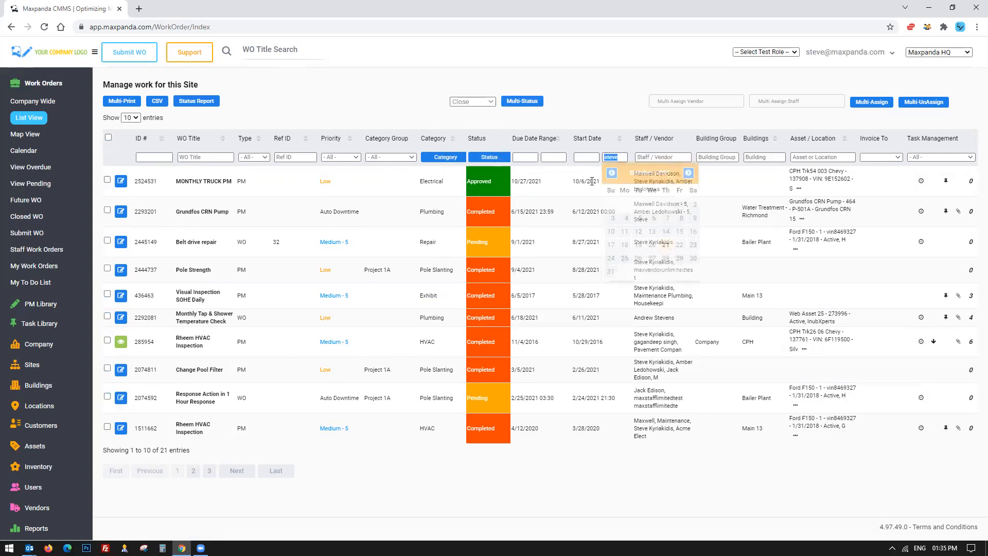
pyautogui.press('BackSpace')
pyautogui.click(177, 127)
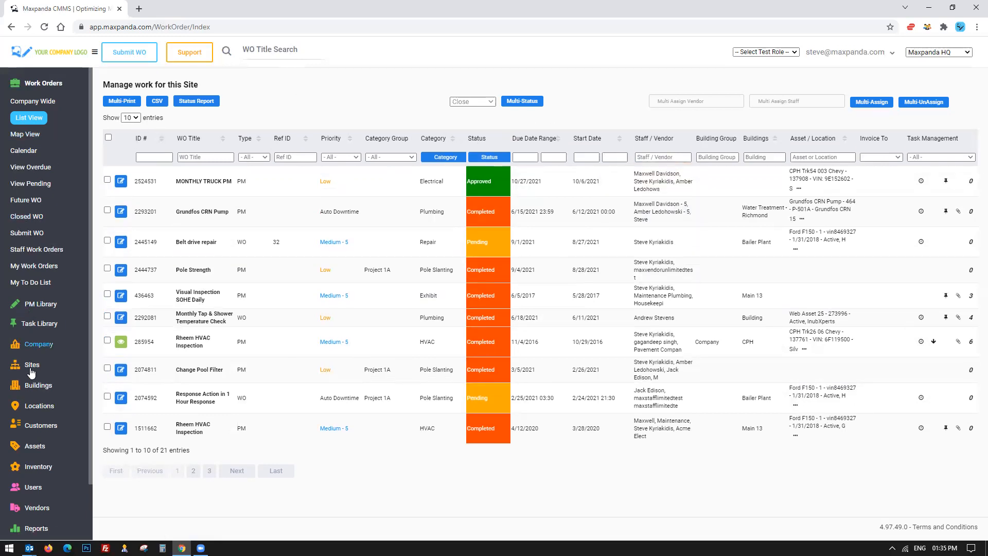
pyautogui.click(673, 157)
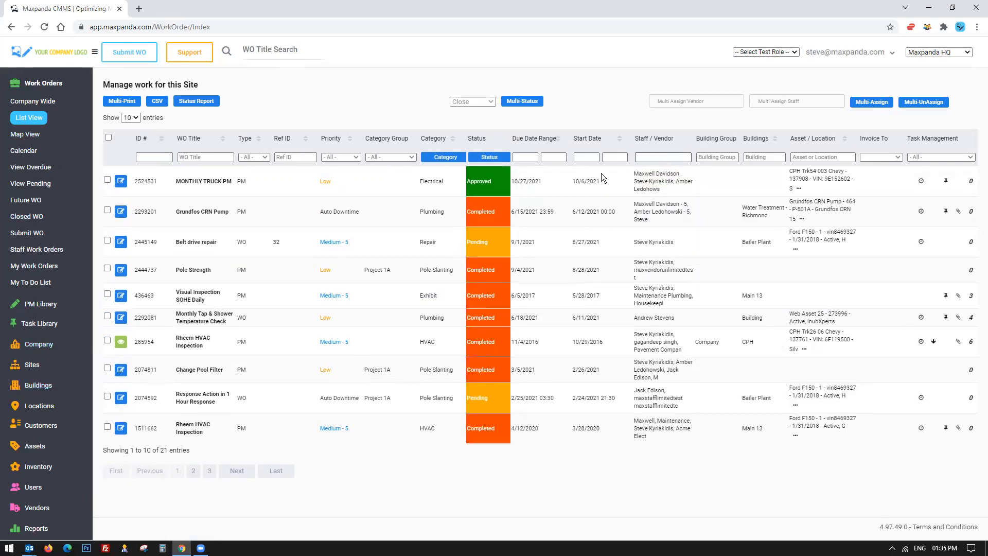
pyautogui.click(29, 121)
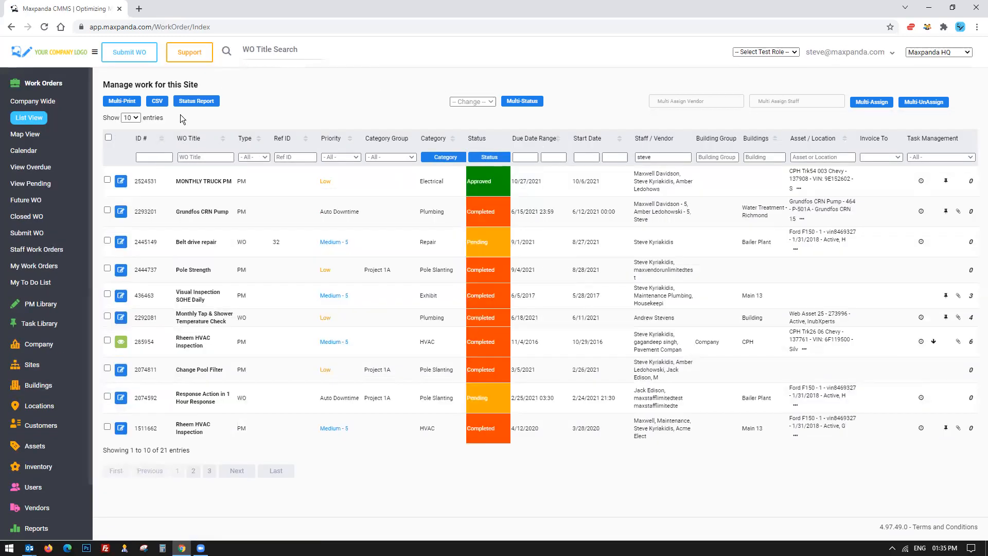
pyautogui.click(672, 155)
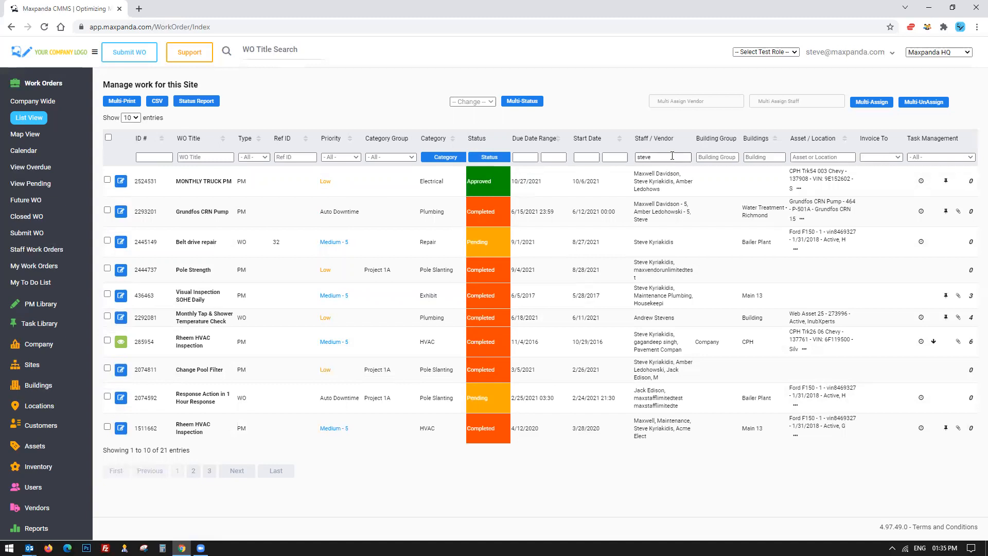
pyautogui.press('BackSpace')
pyautogui.click(167, 392)
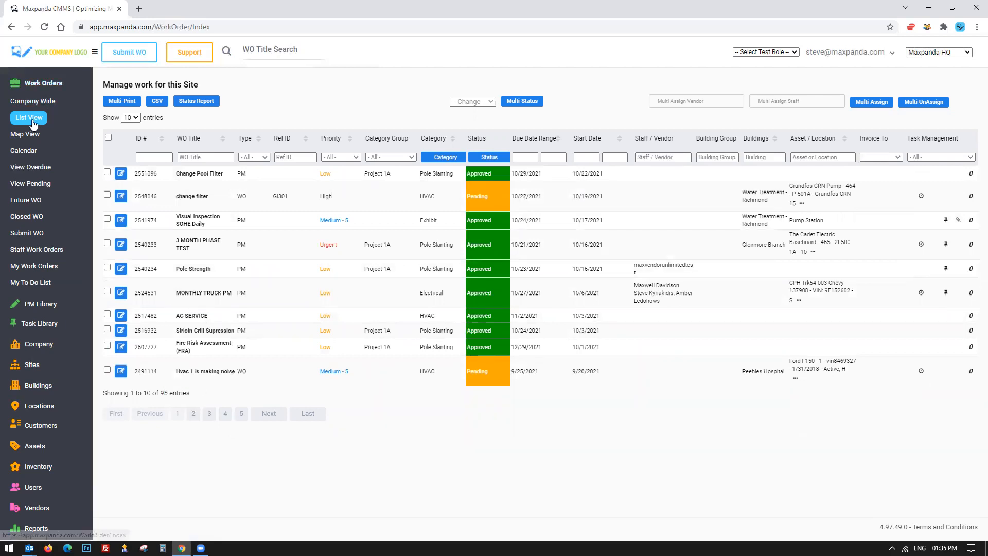
# Open the work order map view and show Approved work orders on the map.
pyautogui.click(26, 136)
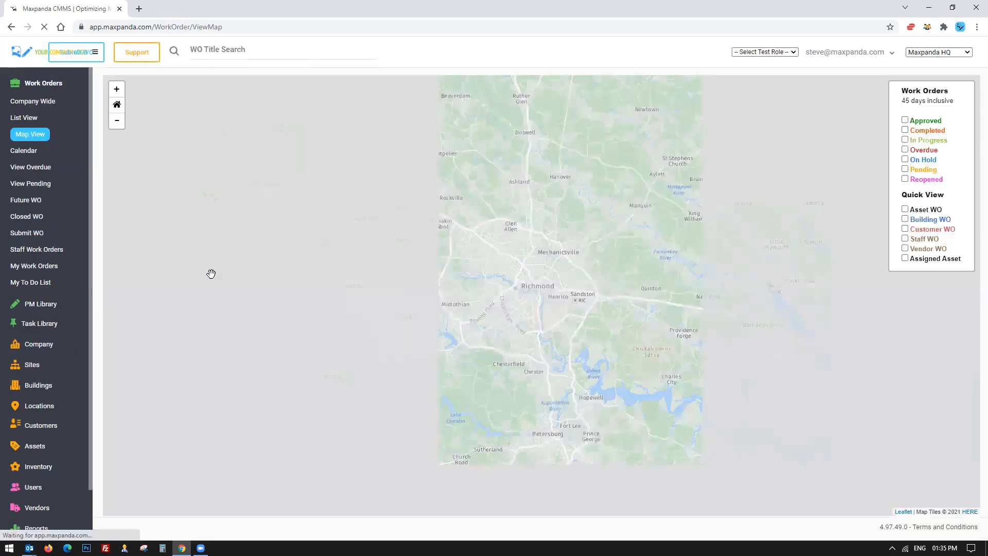
pyautogui.moveTo(912, 260); pyautogui.dragTo(968, 264)
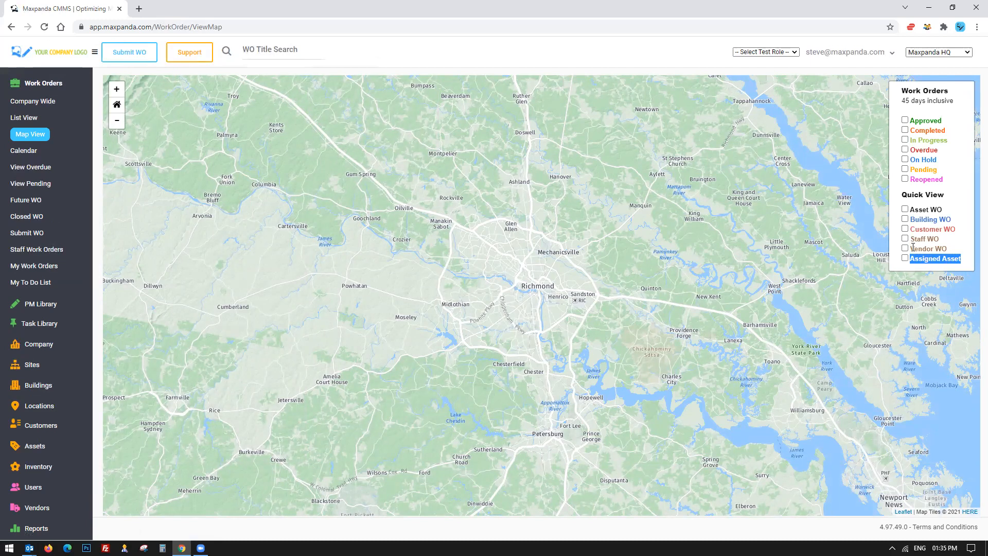
pyautogui.moveTo(911, 238); pyautogui.dragTo(950, 253)
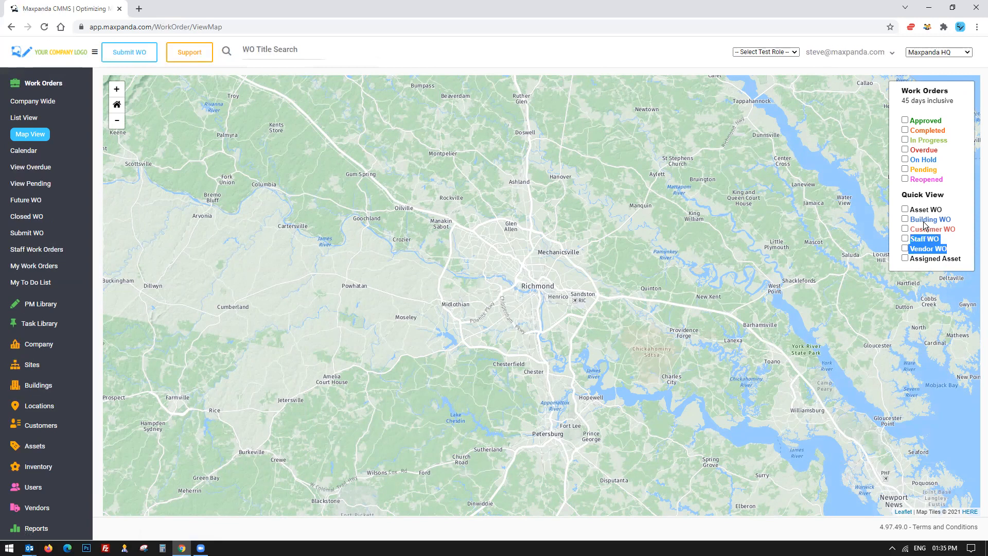
pyautogui.click(905, 122)
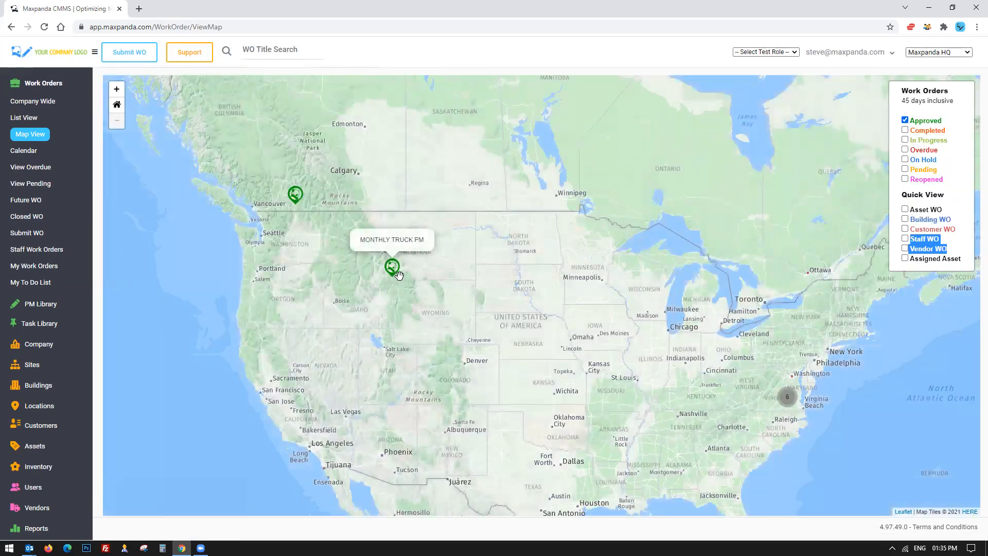
pyautogui.click(930, 52)
pyautogui.click(408, 270)
pyautogui.moveTo(395, 271)
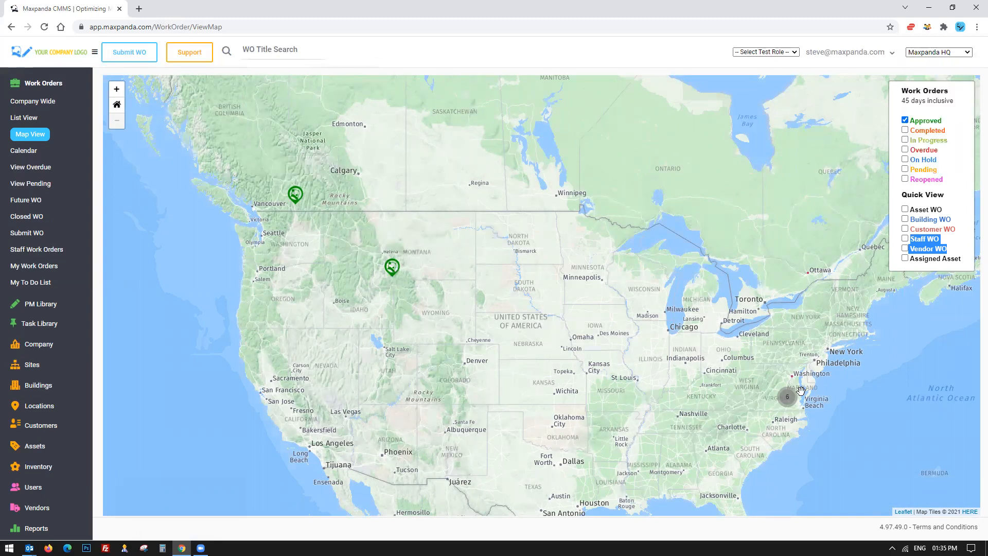
# Open the work order calendar and update it with the default selection criteria.
pyautogui.click(21, 150)
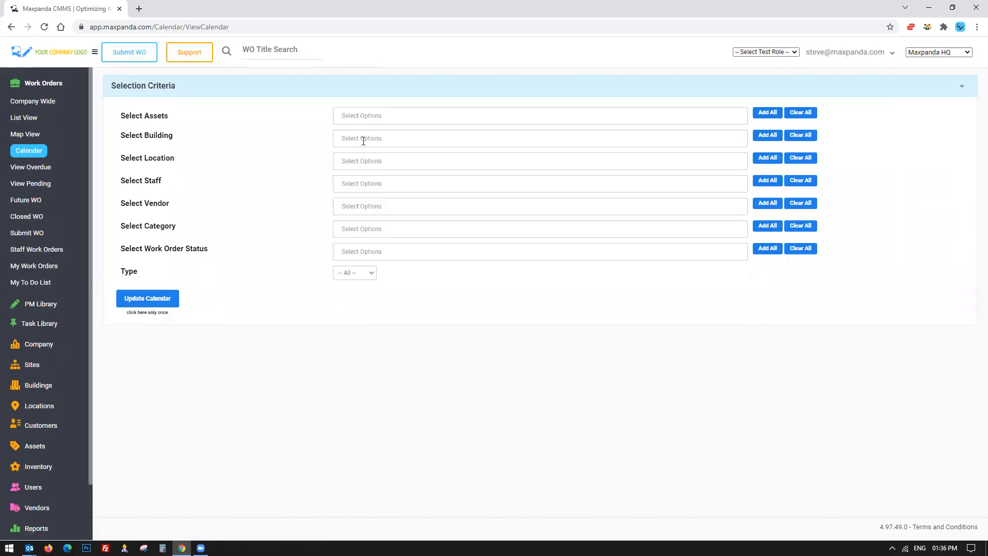
pyautogui.click(365, 274)
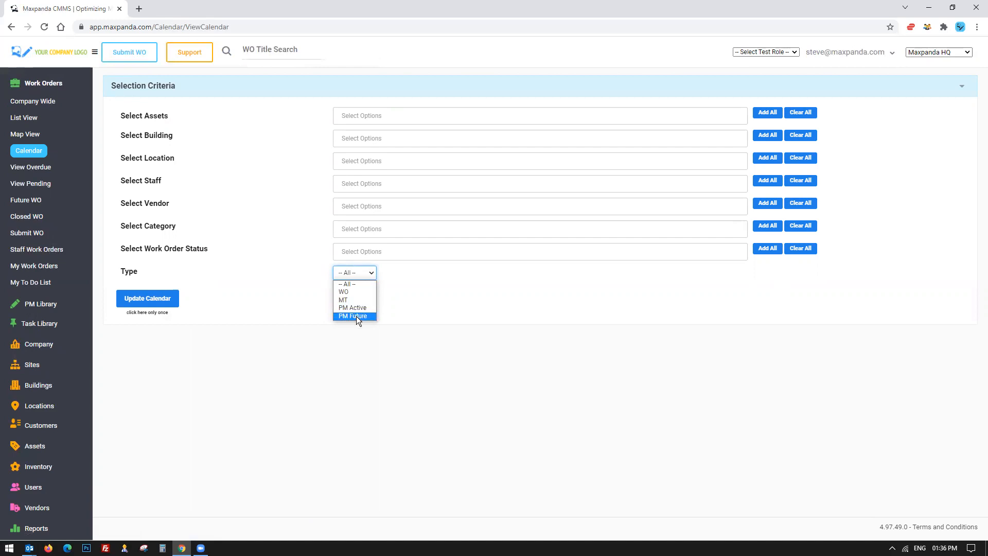
pyautogui.click(345, 187)
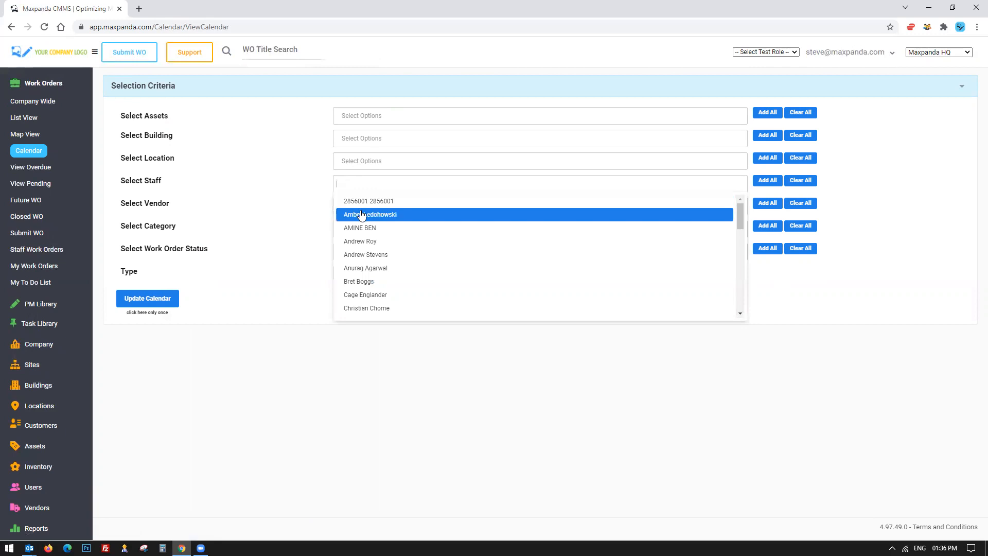
pyautogui.click(264, 366)
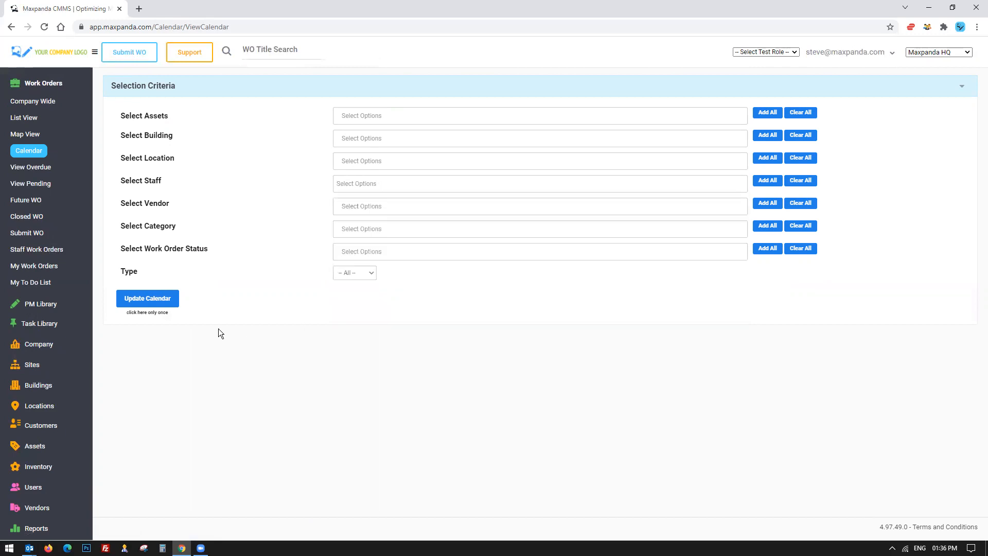
pyautogui.click(148, 298)
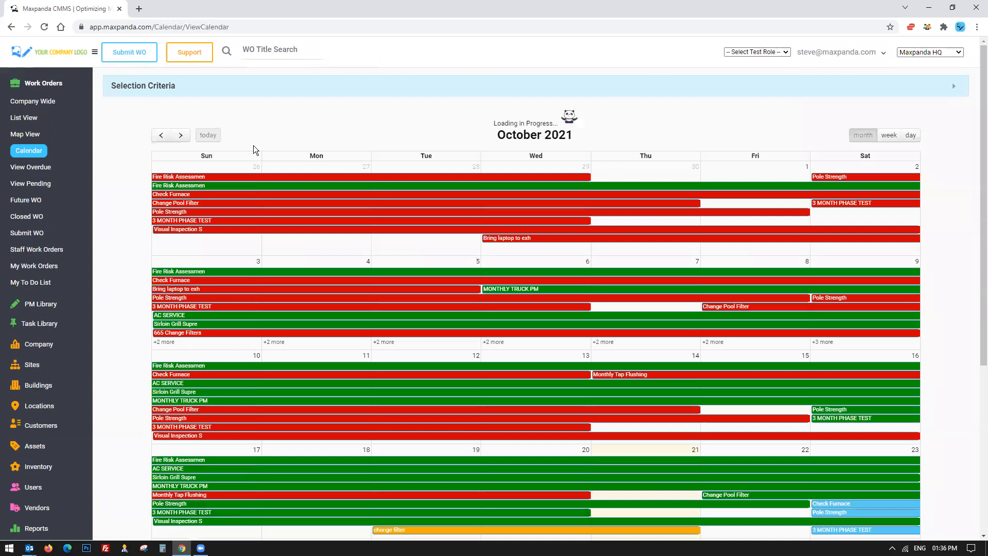
# Try to move the Check Furnace event from the 23rd to the 22nd, cancelling the schedule change.
pyautogui.scroll(-4, 249, 142)
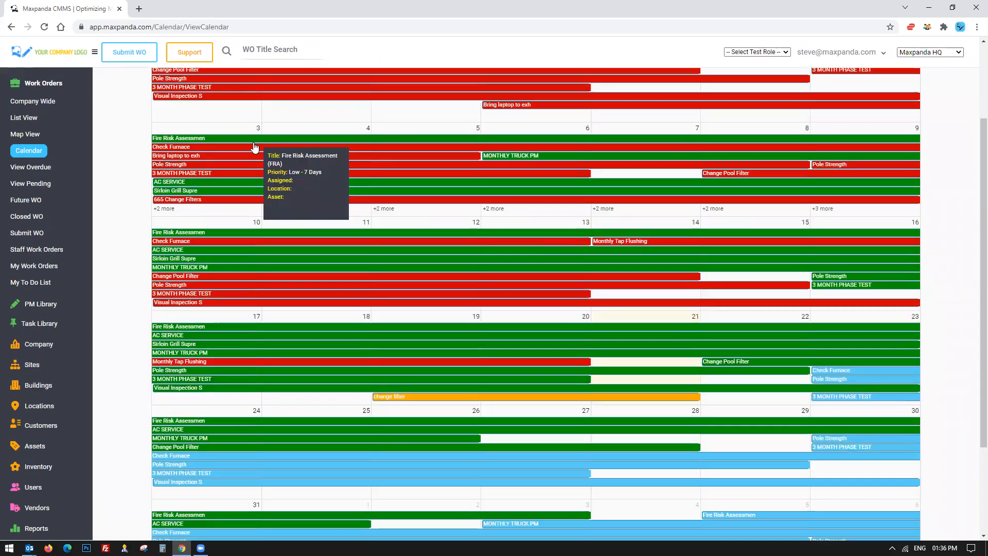
pyautogui.scroll(3, 515, 222)
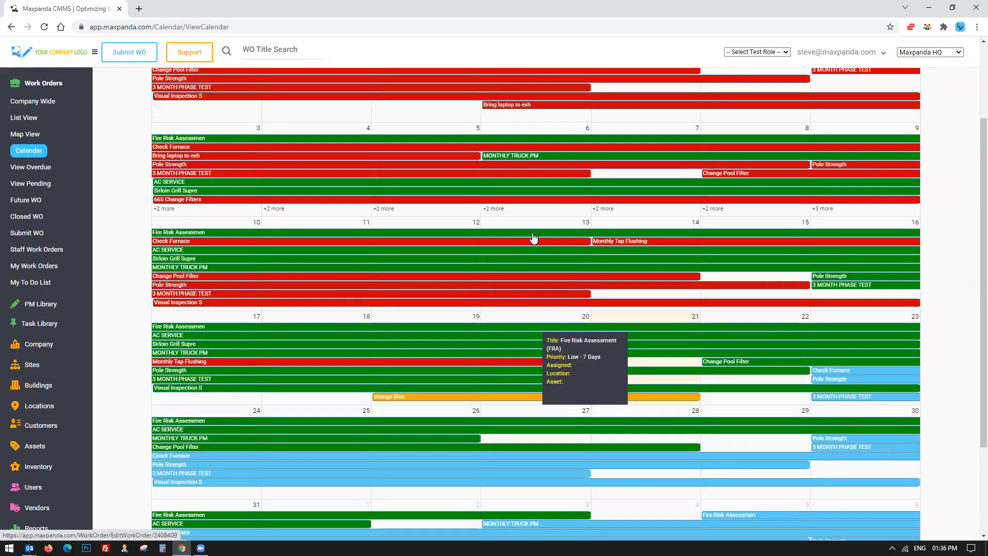
pyautogui.scroll(-4, 534, 219)
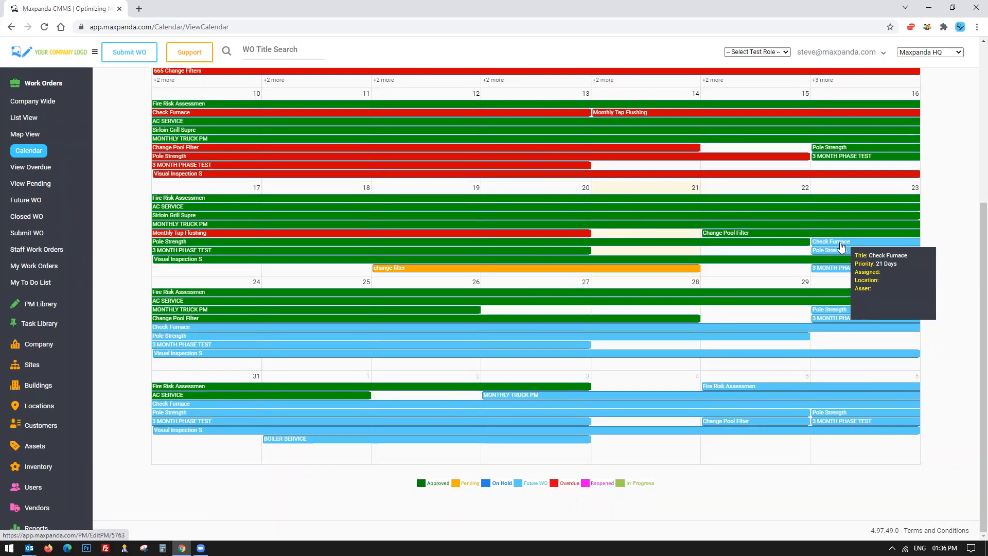
pyautogui.moveTo(842, 247); pyautogui.dragTo(728, 250)
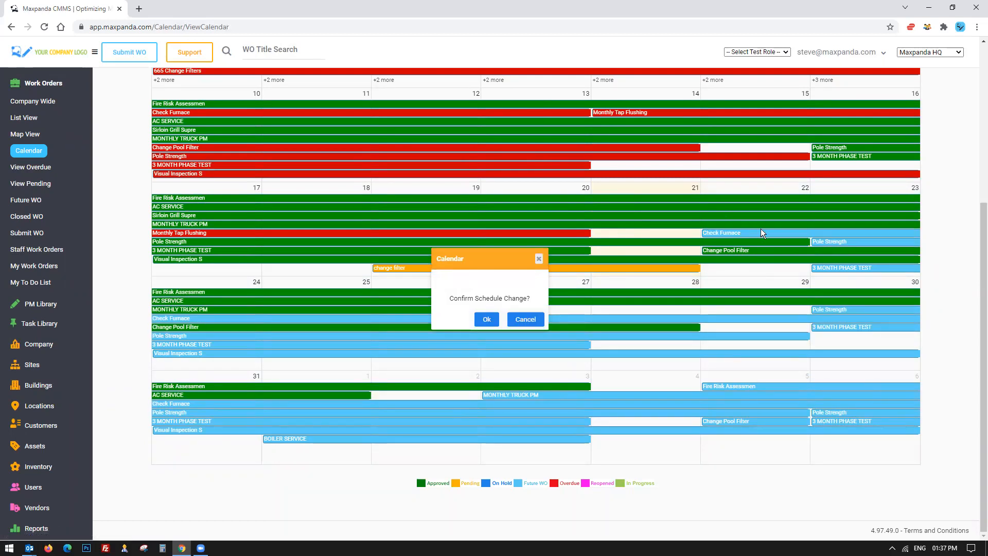
pyautogui.click(525, 319)
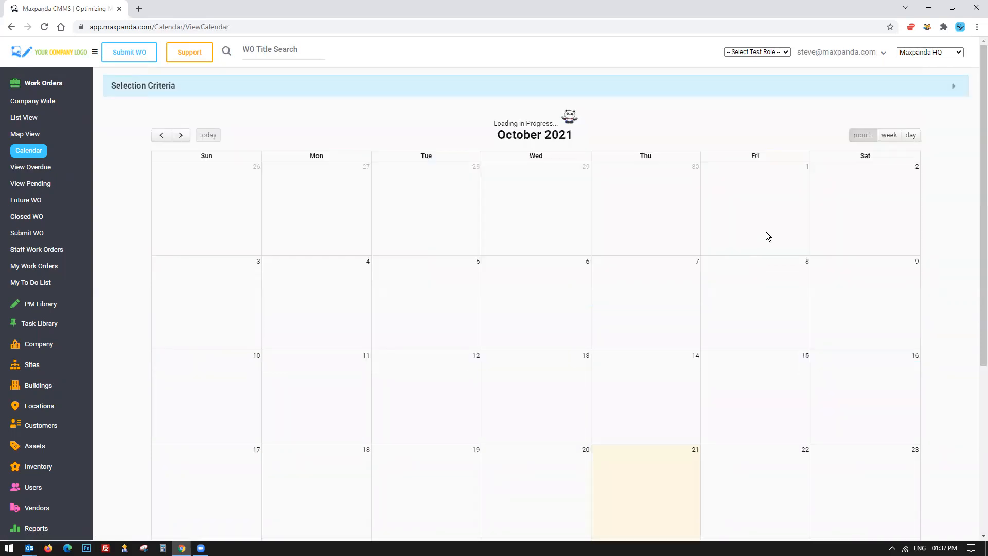
# Switch the calendar to week view, then return to the work order list view.
pyautogui.scroll(-3, 766, 236)
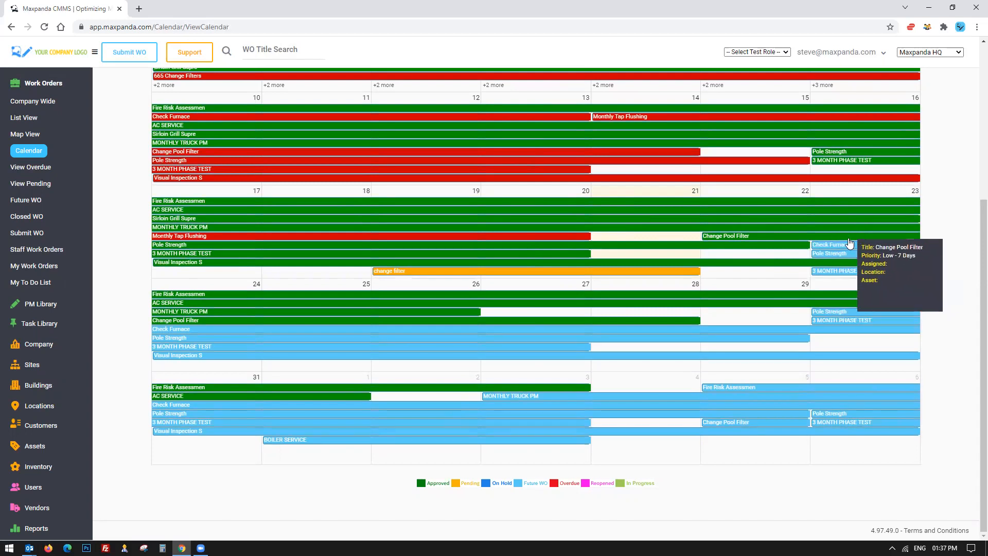
pyautogui.scroll(2, 541, 310)
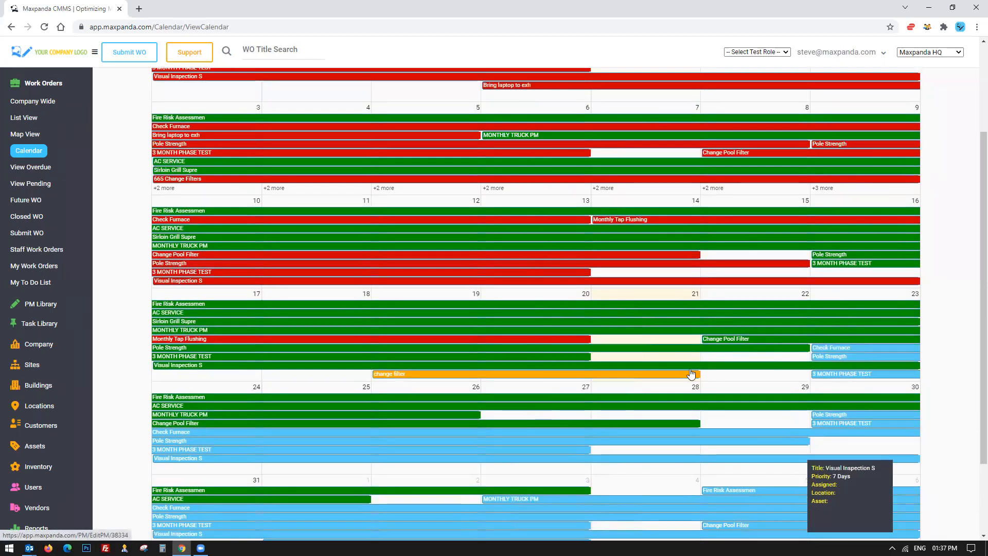
pyautogui.scroll(2, 691, 240)
pyautogui.scroll(1, 690, 240)
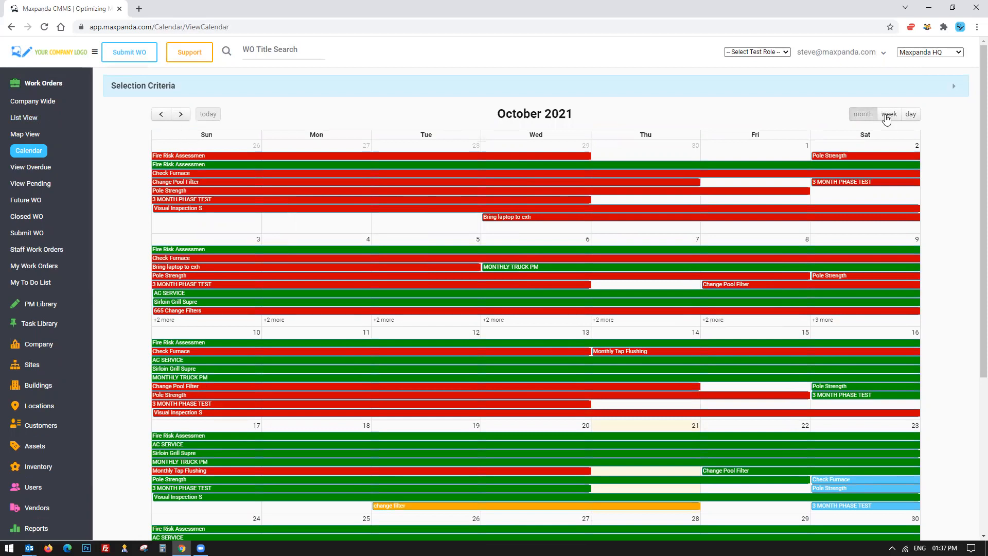
pyautogui.click(887, 115)
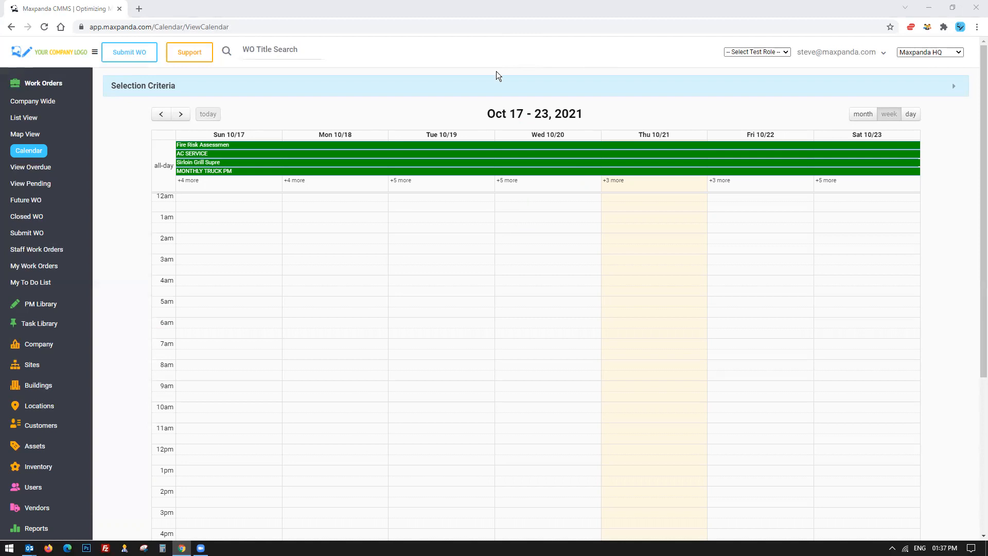
pyautogui.click(28, 123)
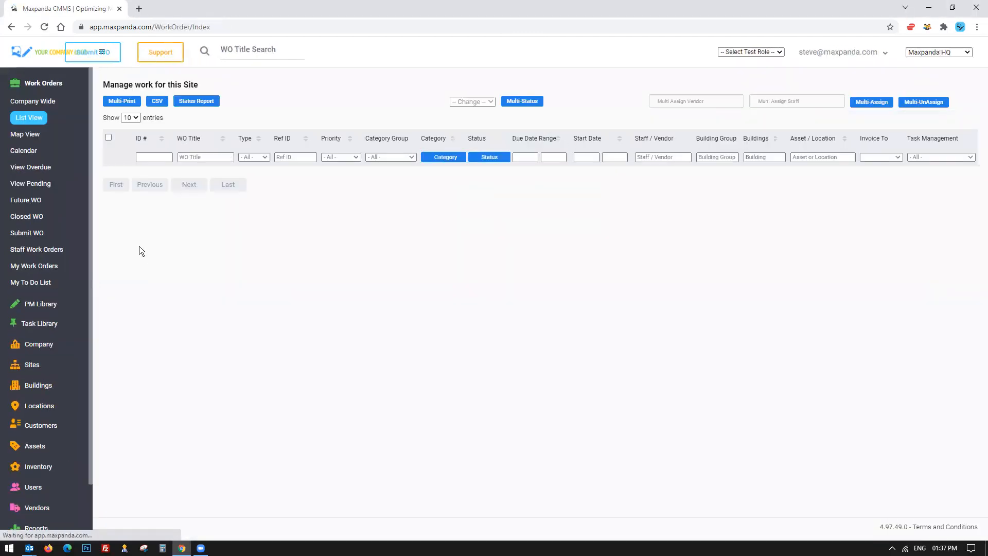
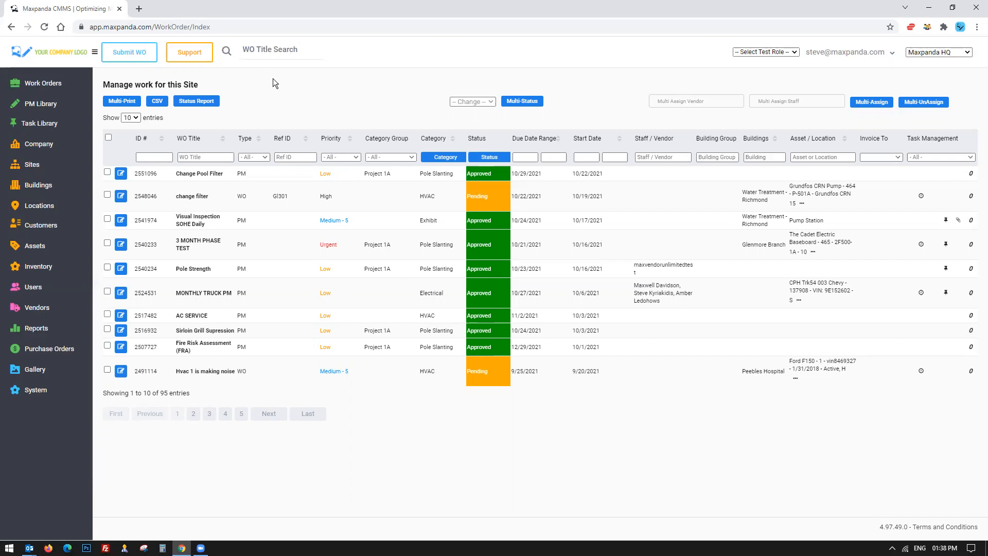
pyautogui.click(32, 104)
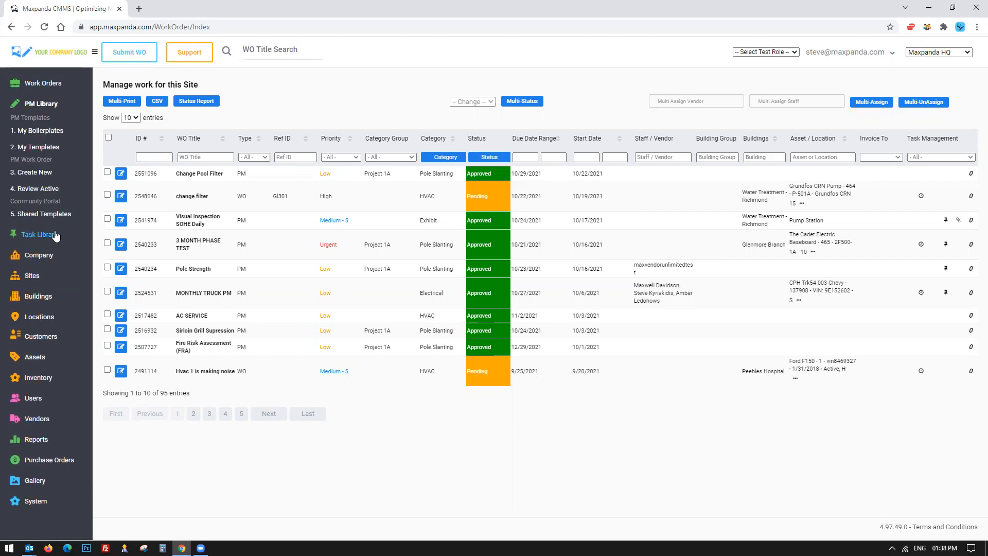
pyautogui.click(40, 235)
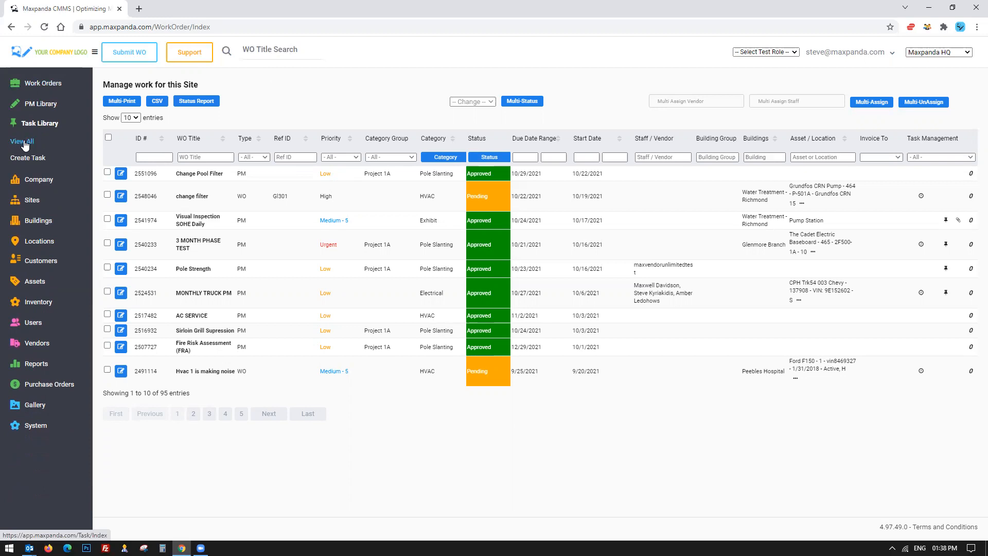
pyautogui.click(40, 104)
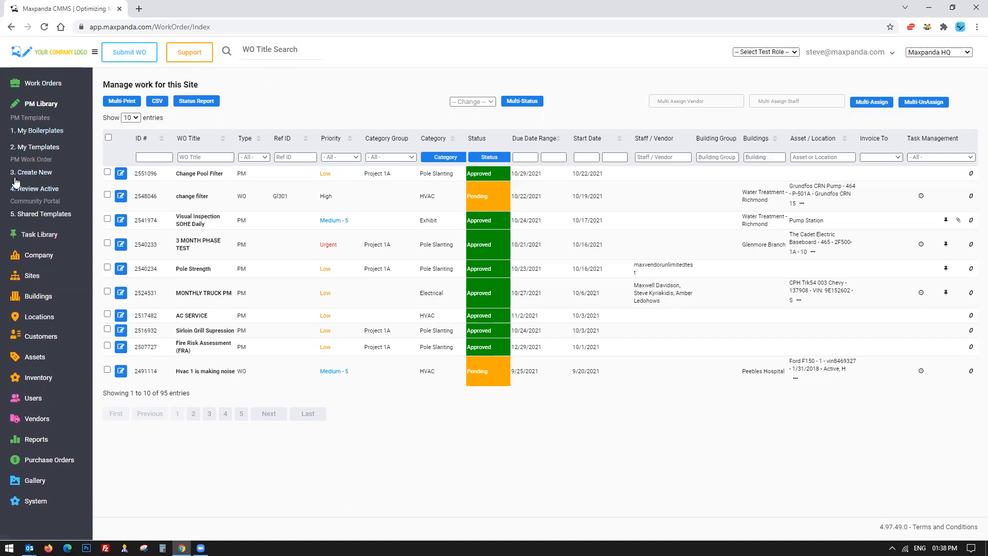
pyautogui.click(46, 102)
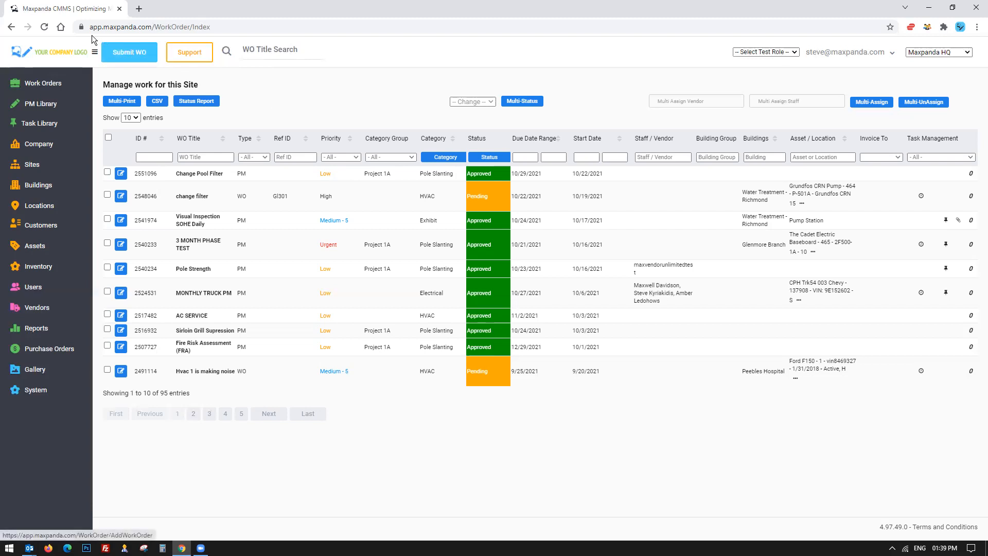
# Start a new work order titled "Compressor has blown it's lid", correcting the spelling of Compressor.
pyautogui.click(127, 56)
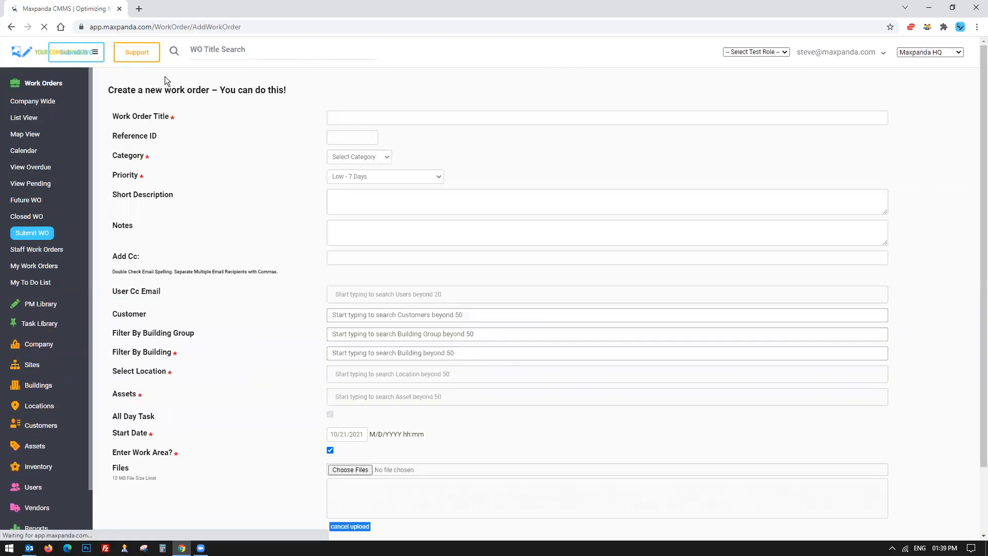
pyautogui.click(379, 117)
pyautogui.write('Copmressor')
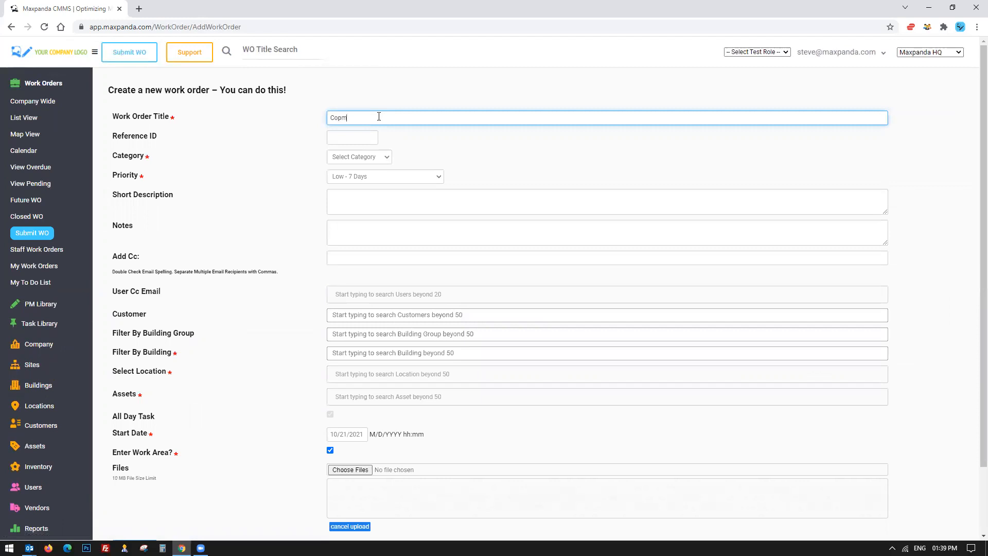
pyautogui.press('BackSpace')
pyautogui.press('BackSpace')
pyautogui.press('BackSpace')
pyautogui.write('er')
pyautogui.rightClick(350, 118)
pyautogui.click(366, 128)
pyautogui.write("has blown it's li")
pyautogui.press('BackSpace')
pyautogui.write('id')
pyautogui.hotkey('ctrl', 'a')
pyautogui.click(374, 74)
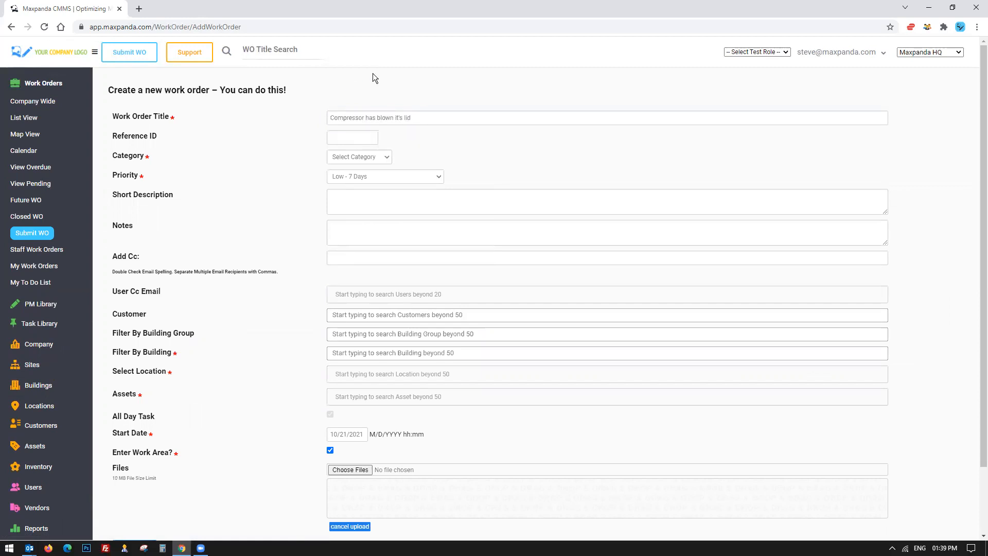
pyautogui.moveTo(421, 122); pyautogui.dragTo(249, 119)
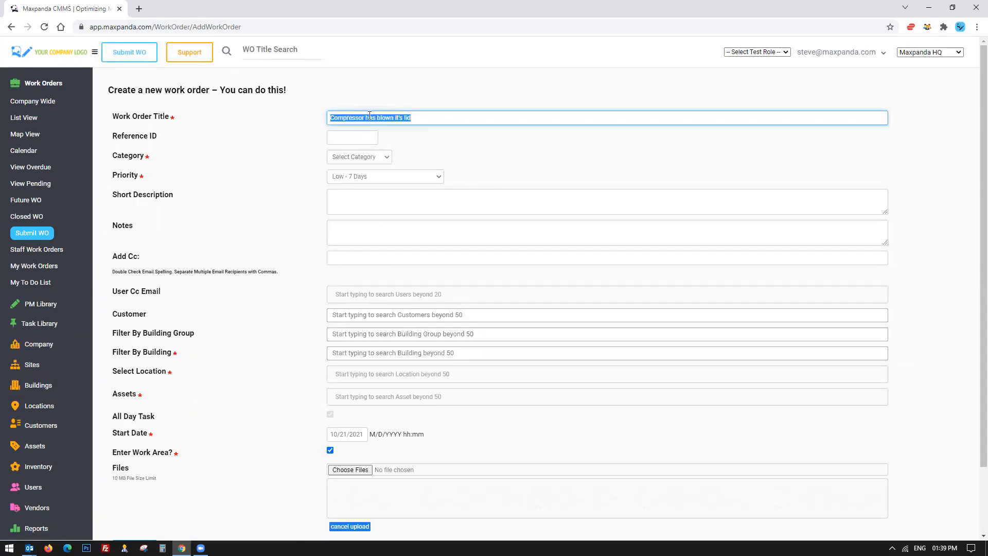
pyautogui.click(365, 93)
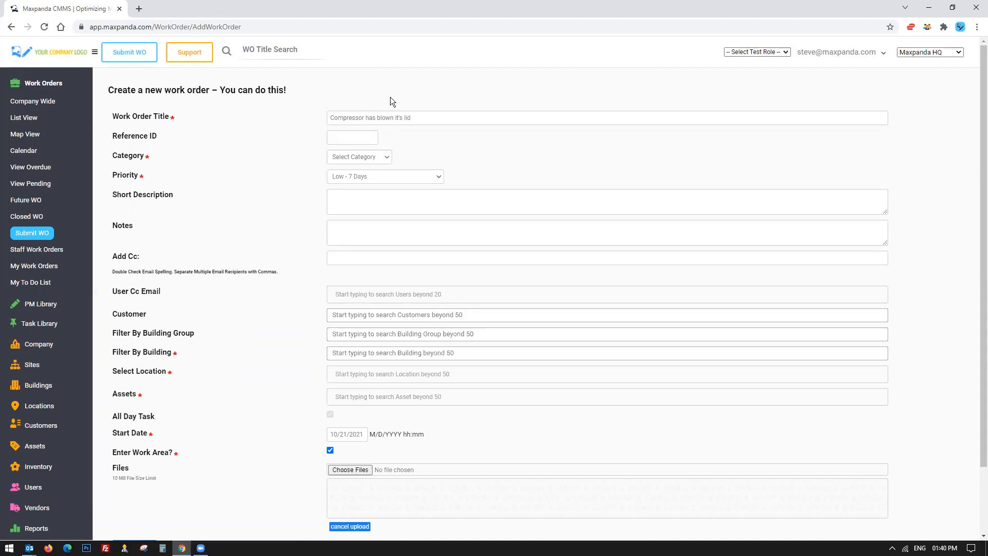
pyautogui.moveTo(424, 117); pyautogui.dragTo(295, 127)
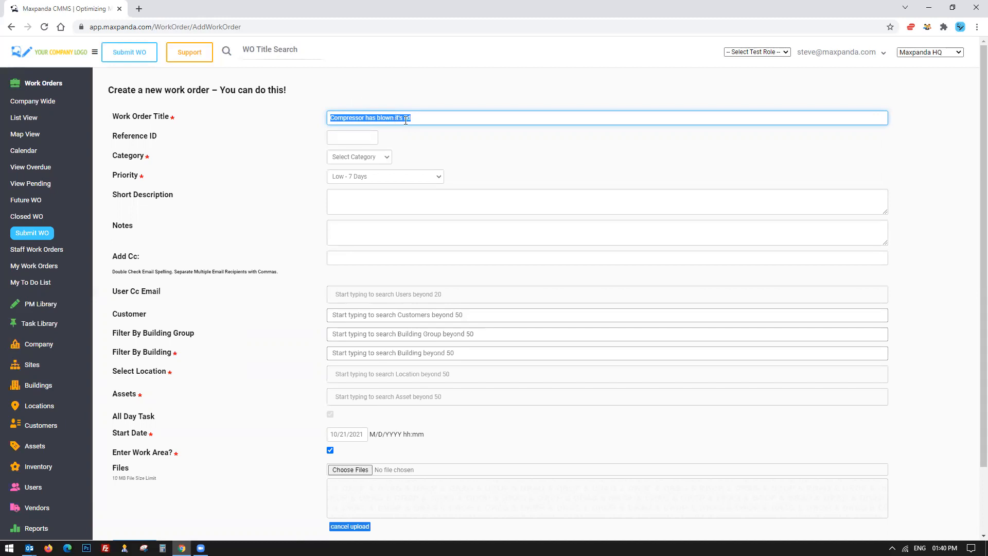
pyautogui.moveTo(432, 118); pyautogui.dragTo(305, 122)
# Clear the Enter Work Area option on the new work order form.
pyautogui.click(350, 137)
pyautogui.click(116, 136)
pyautogui.moveTo(117, 136); pyautogui.dragTo(166, 137)
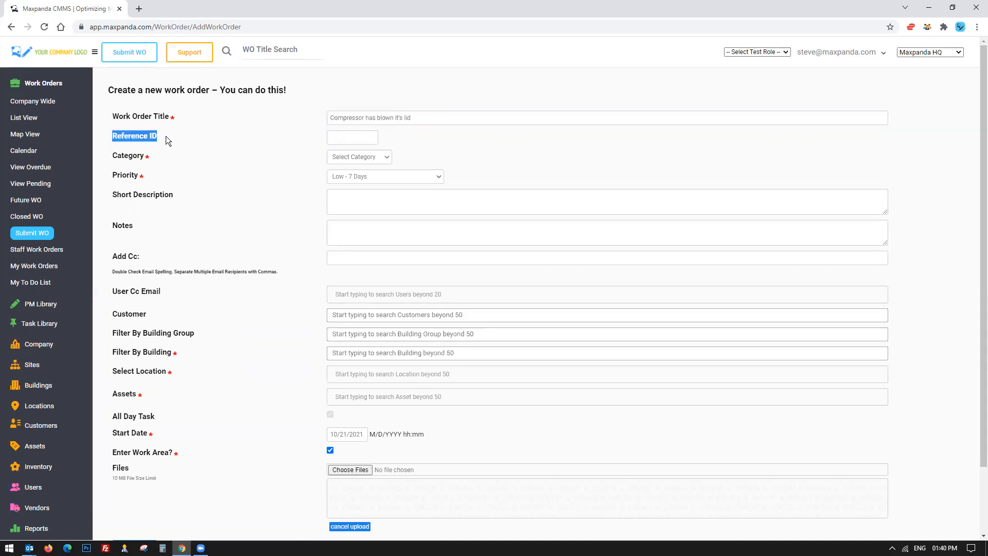
pyautogui.moveTo(119, 116); pyautogui.dragTo(155, 453)
pyautogui.click(154, 453)
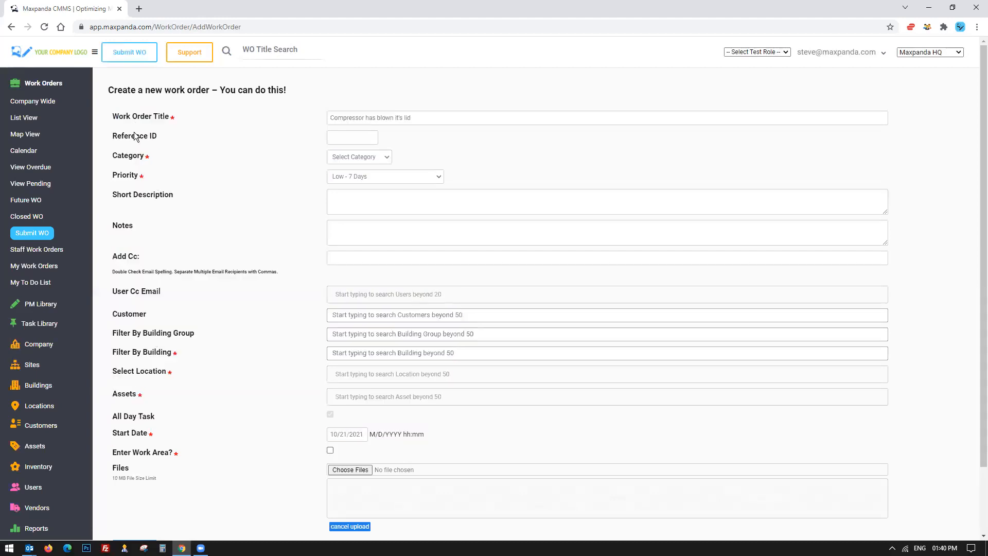
pyautogui.moveTo(110, 136); pyautogui.dragTo(178, 136)
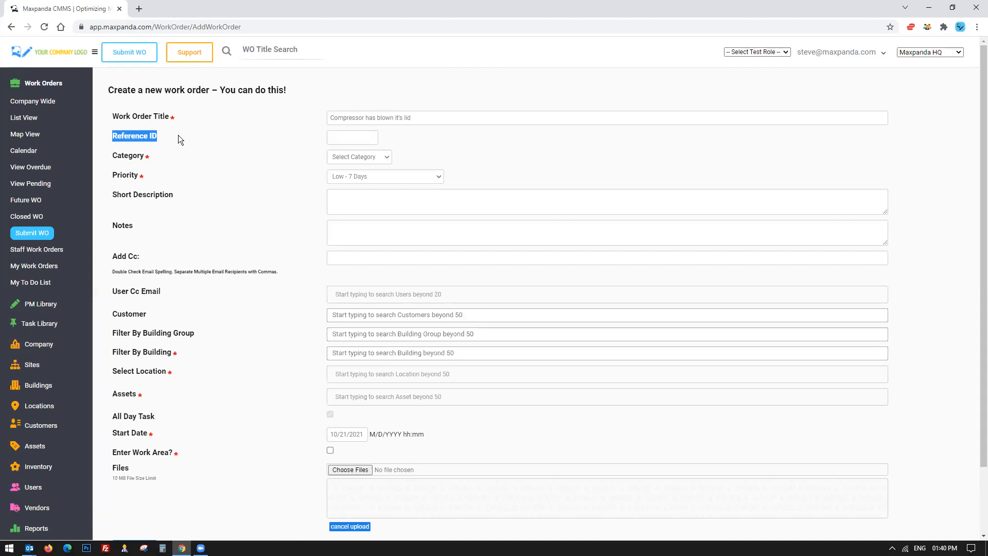
# Set the Reference ID to 123 and choose HVAC as the category.
pyautogui.click(353, 136)
pyautogui.write('123')
pyautogui.click(364, 157)
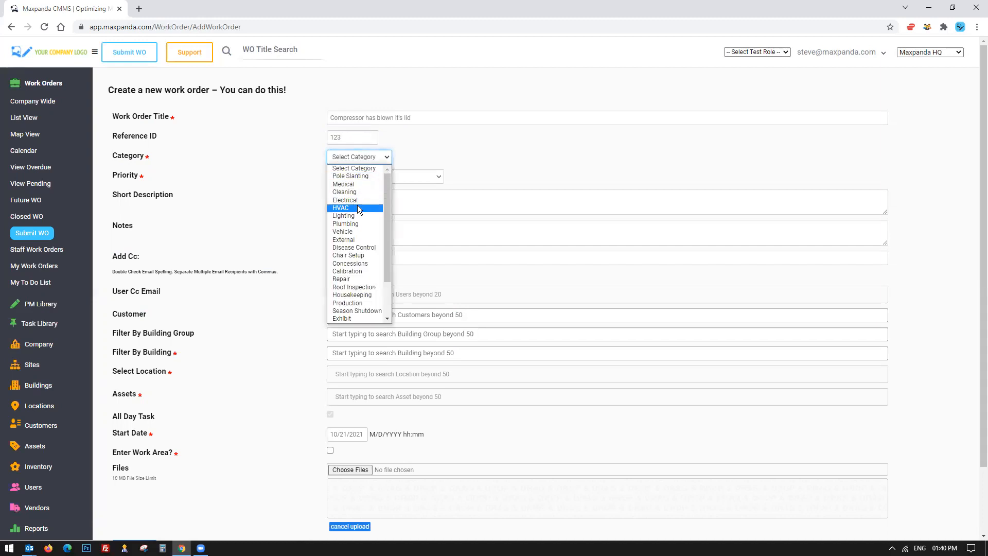
pyautogui.scroll(-1, 361, 309)
pyautogui.scroll(1, 360, 308)
pyautogui.click(124, 116)
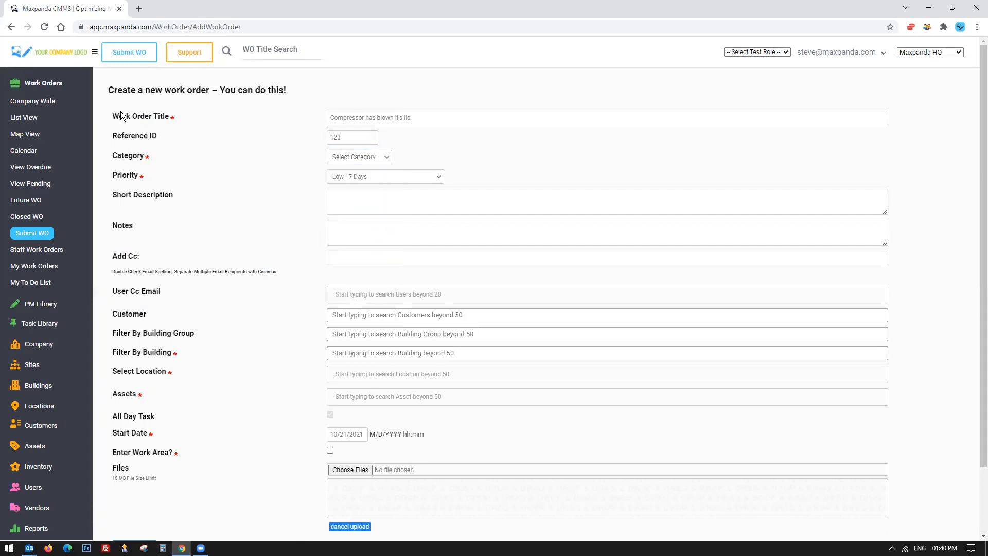
pyautogui.click(129, 116)
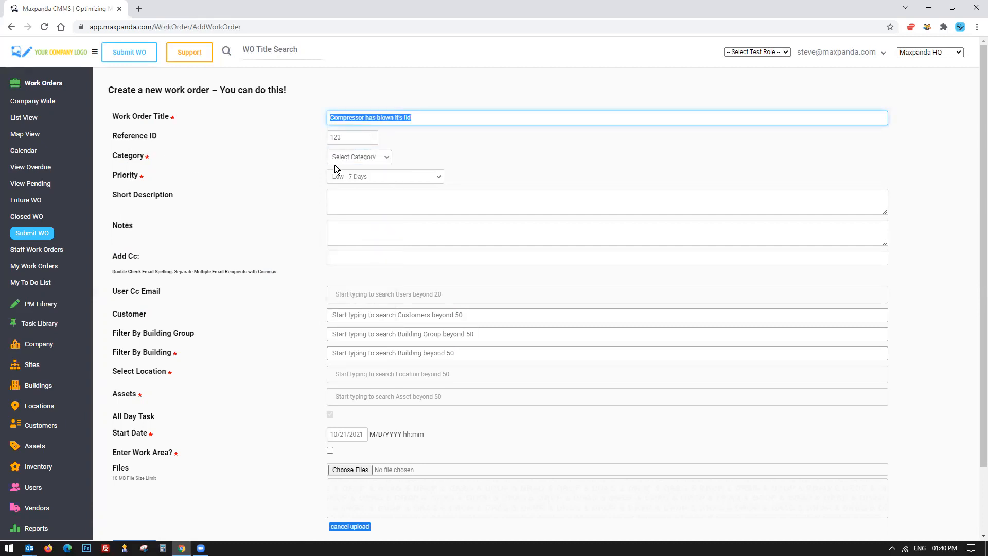
pyautogui.click(358, 157)
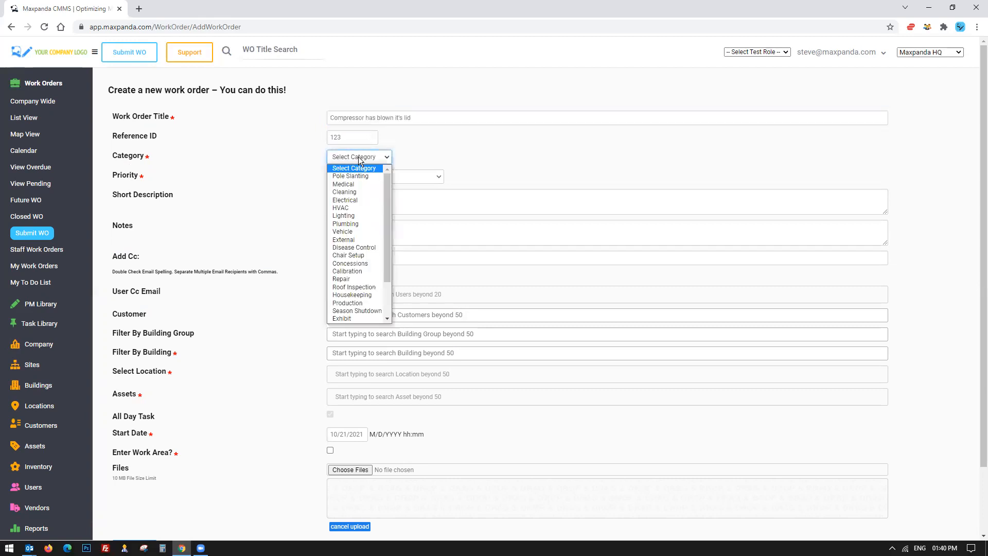
pyautogui.click(352, 209)
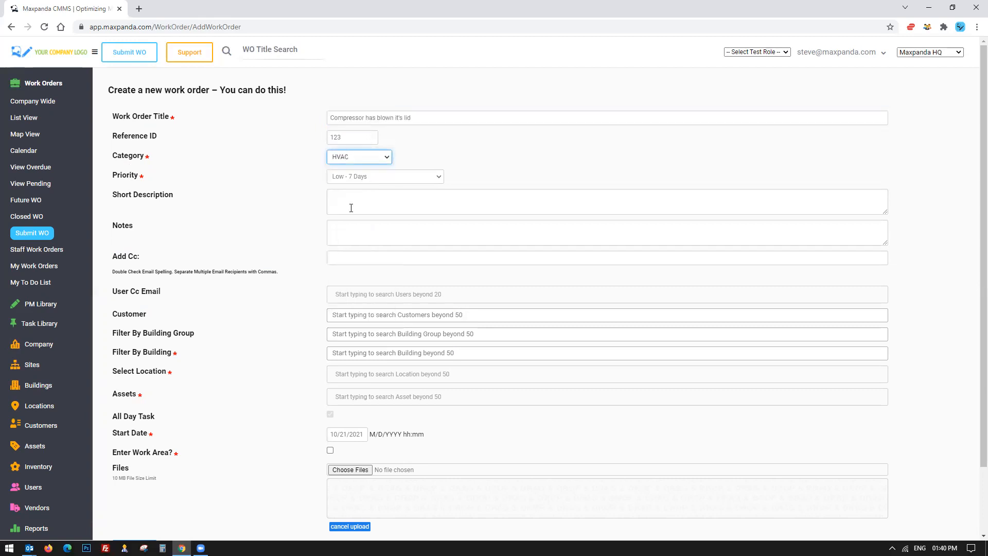
# Set the work order priority to Urgent - 1 Days.
pyautogui.click(401, 177)
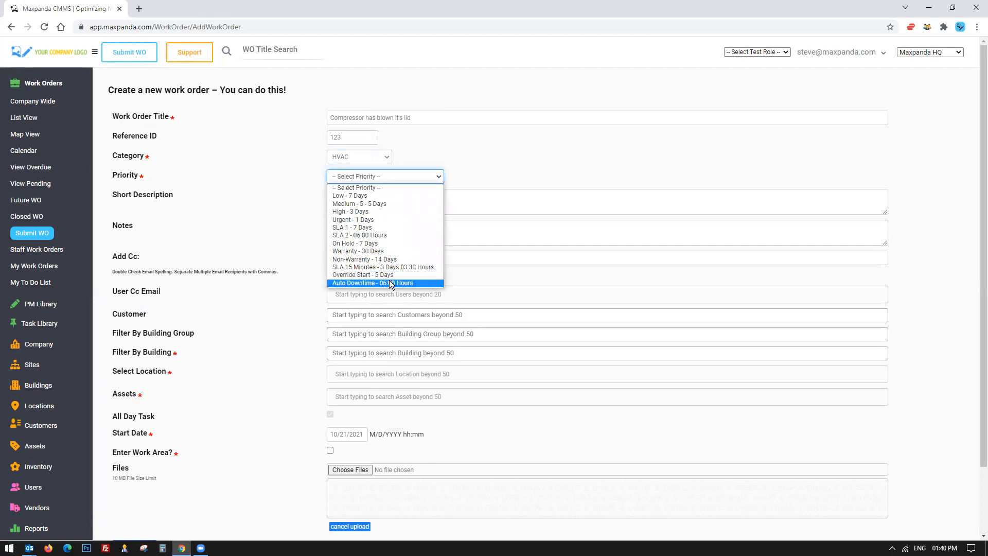
pyautogui.click(364, 222)
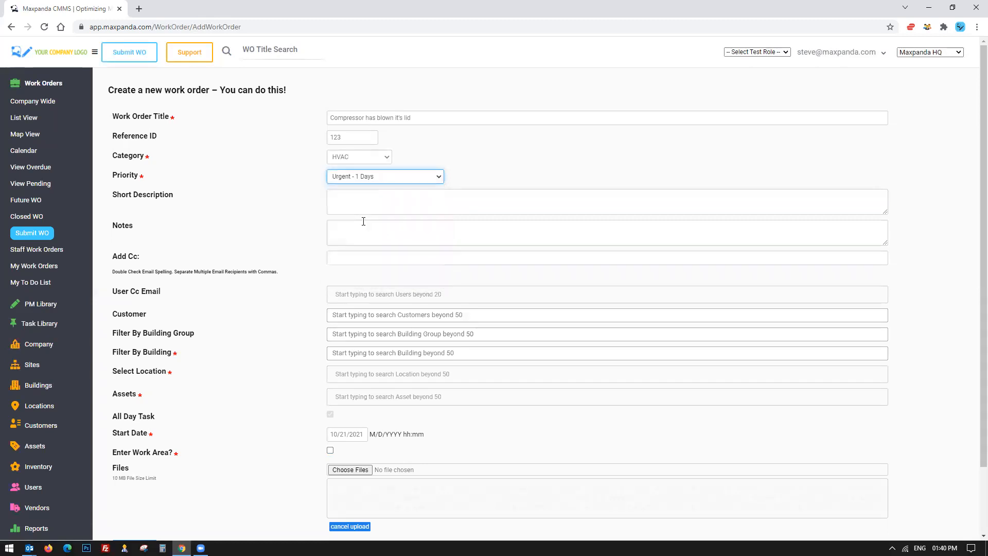
pyautogui.click(394, 176)
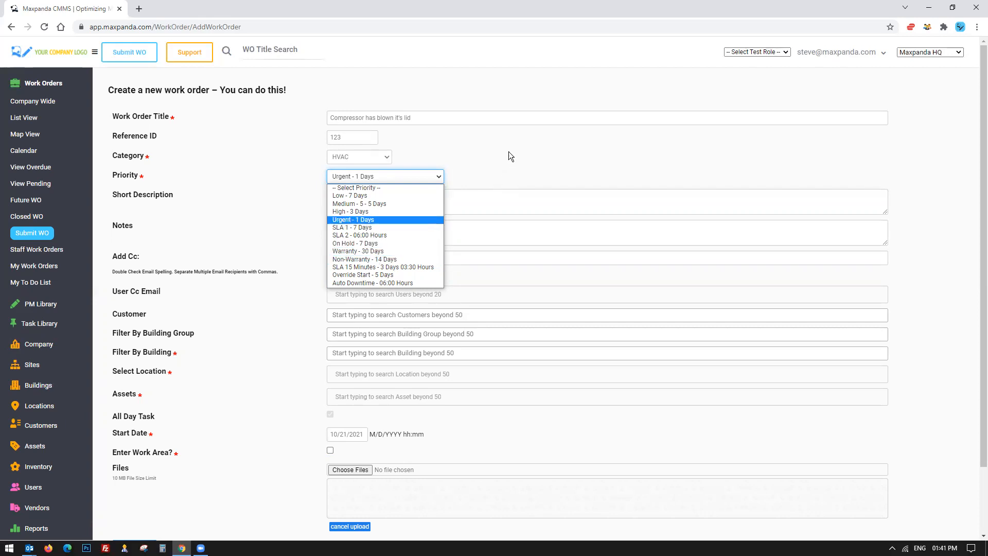
pyautogui.click(370, 177)
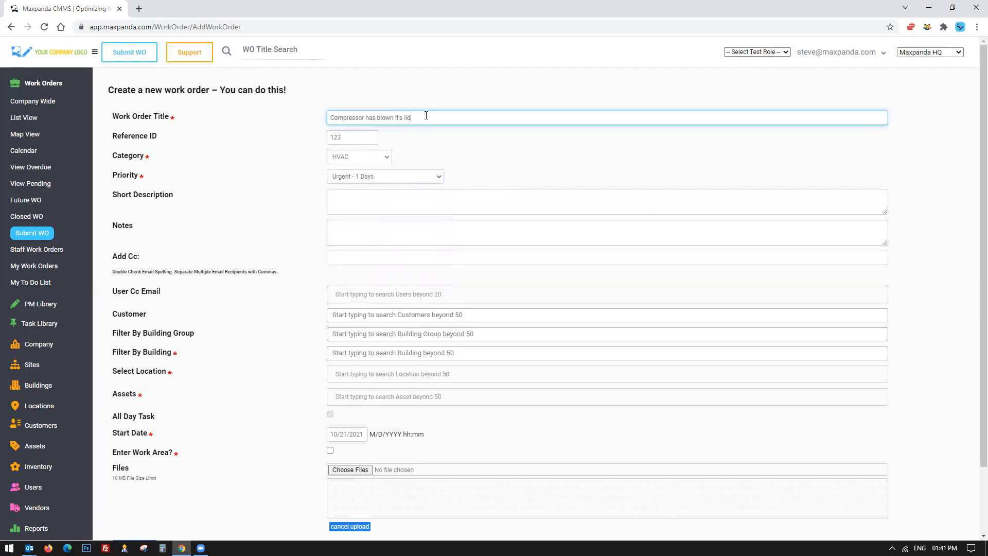
# Copy the work order title into the Notes field.
pyautogui.moveTo(426, 117); pyautogui.dragTo(313, 117)
pyautogui.hotkey('ctrl', 'c')
pyautogui.click(355, 234)
pyautogui.hotkey('ctrl', 'v')
pyautogui.scroll(-1, 276, 245)
pyautogui.moveTo(109, 207)
pyautogui.mouseDown()
pyautogui.moveTo(170, 238)
pyautogui.moveTo(128, 206)
pyautogui.mouseUp()
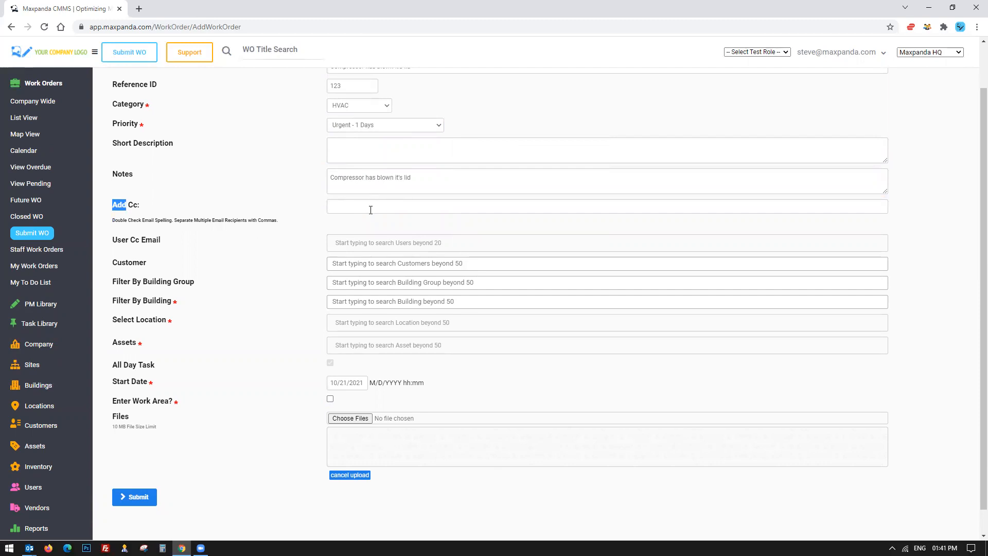
pyautogui.click(767, 52)
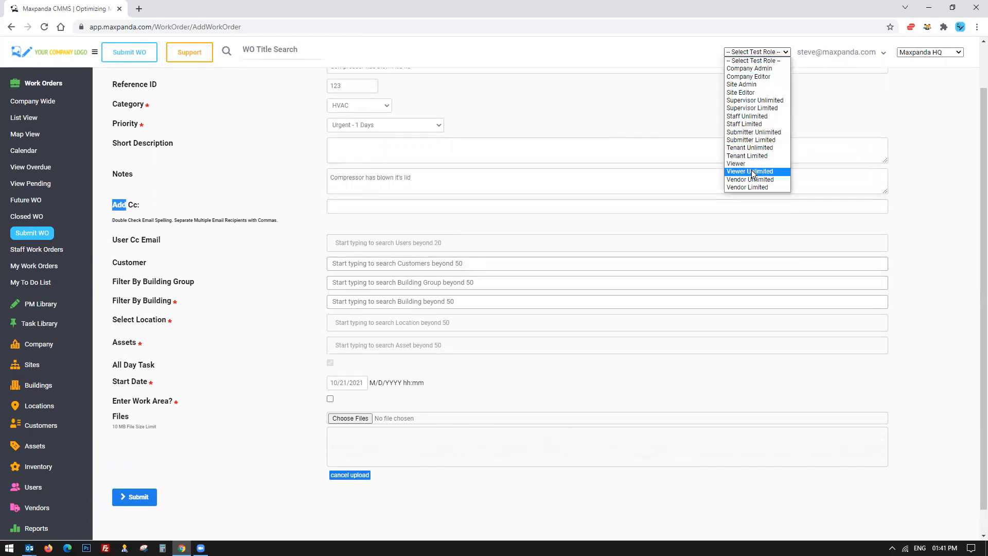
pyautogui.click(352, 205)
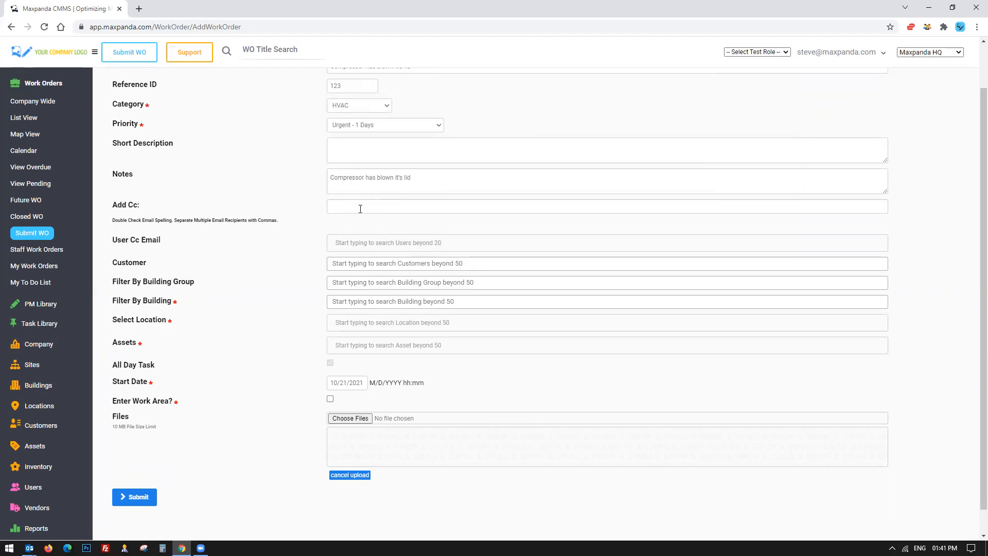
pyautogui.scroll(-1, 281, 259)
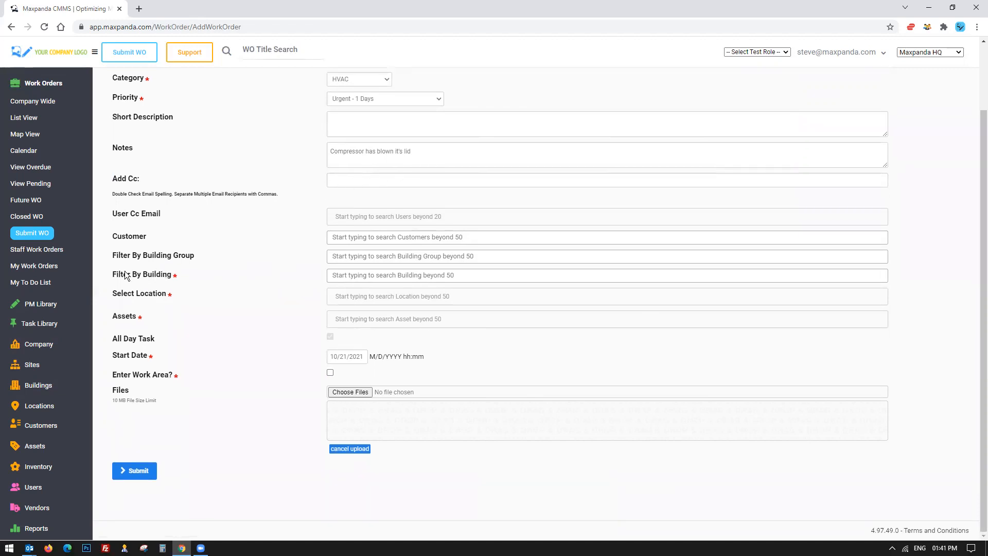
# Filter by the Water Treatment - Richmond building.
pyautogui.moveTo(130, 274); pyautogui.dragTo(171, 276)
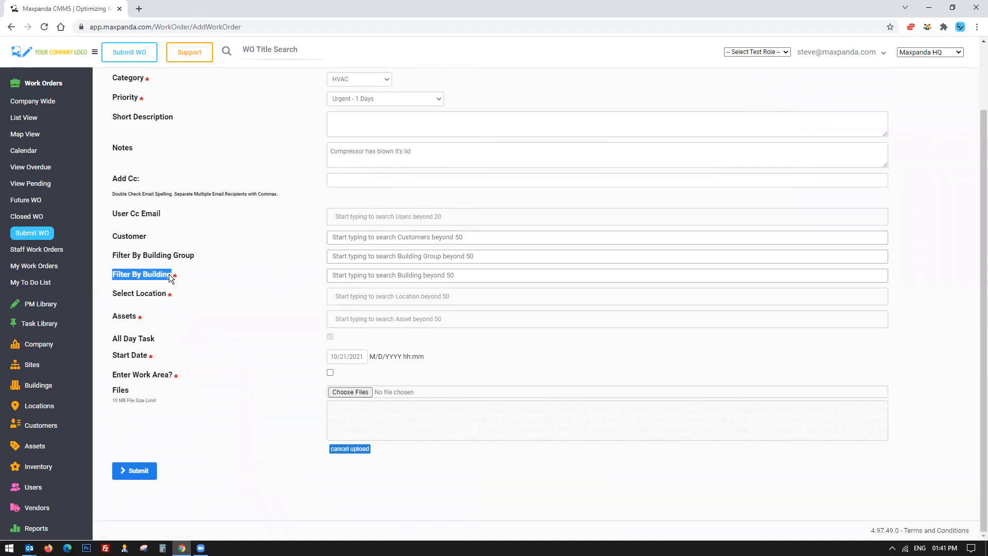
pyautogui.click(383, 277)
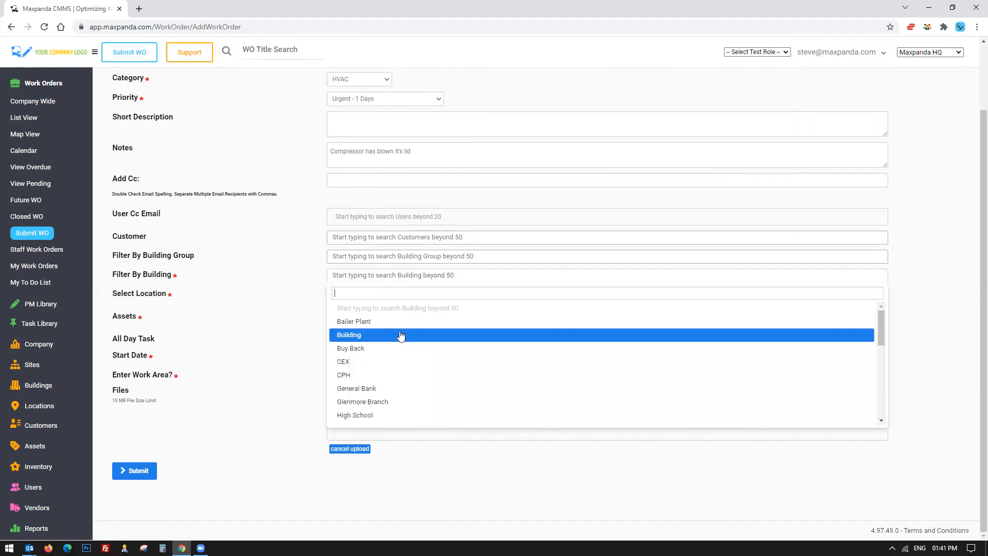
pyautogui.scroll(-5, 400, 335)
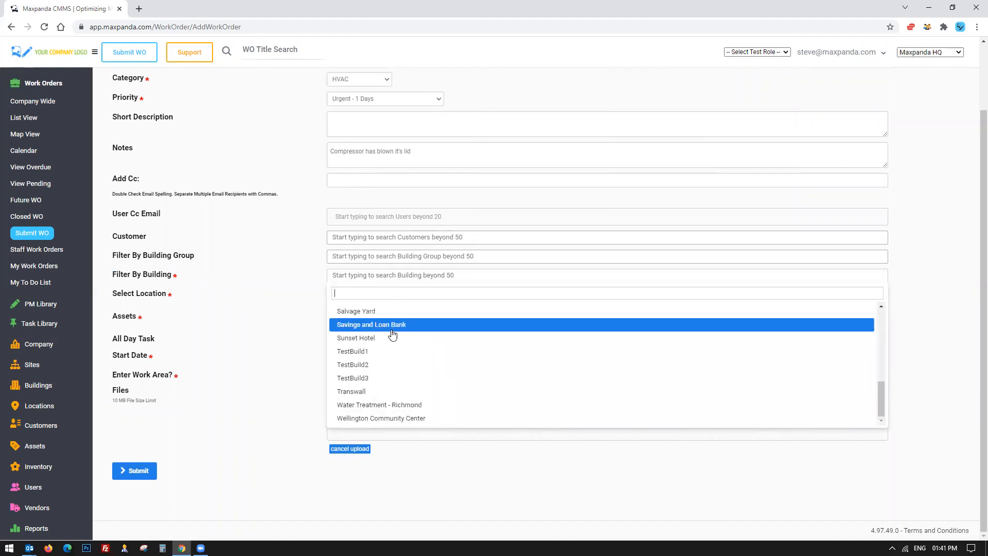
pyautogui.click(376, 406)
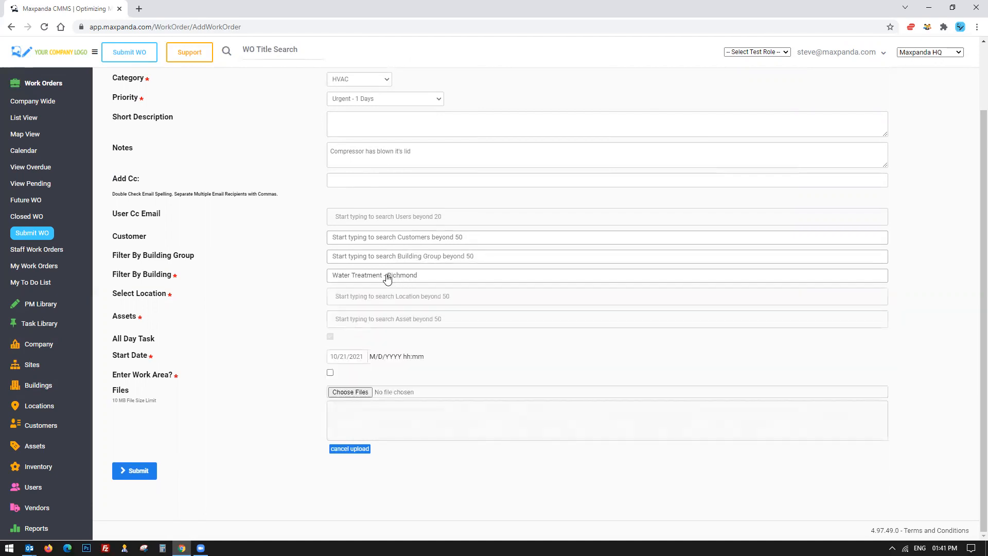
# Select the Pump Station location and browse its asset list.
pyautogui.click(392, 298)
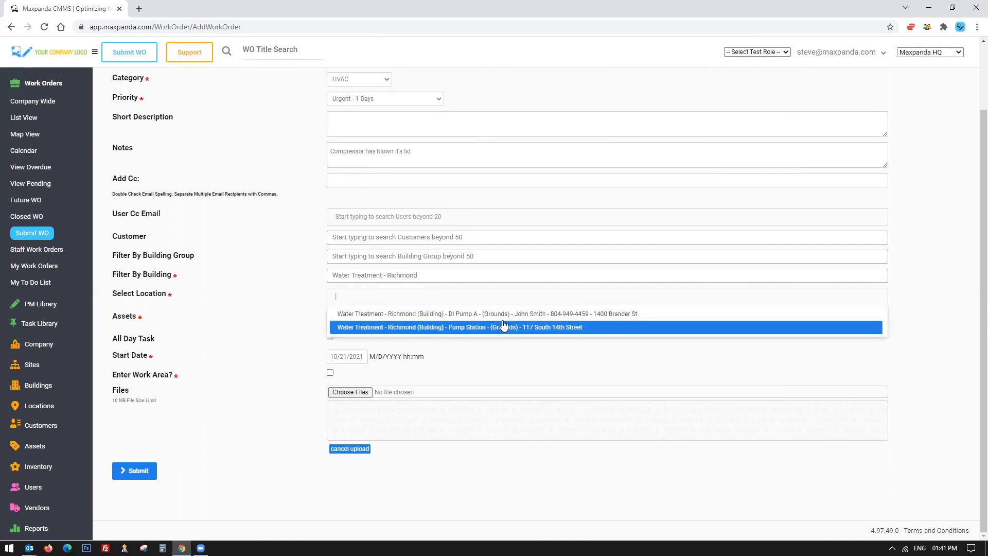
pyautogui.click(462, 328)
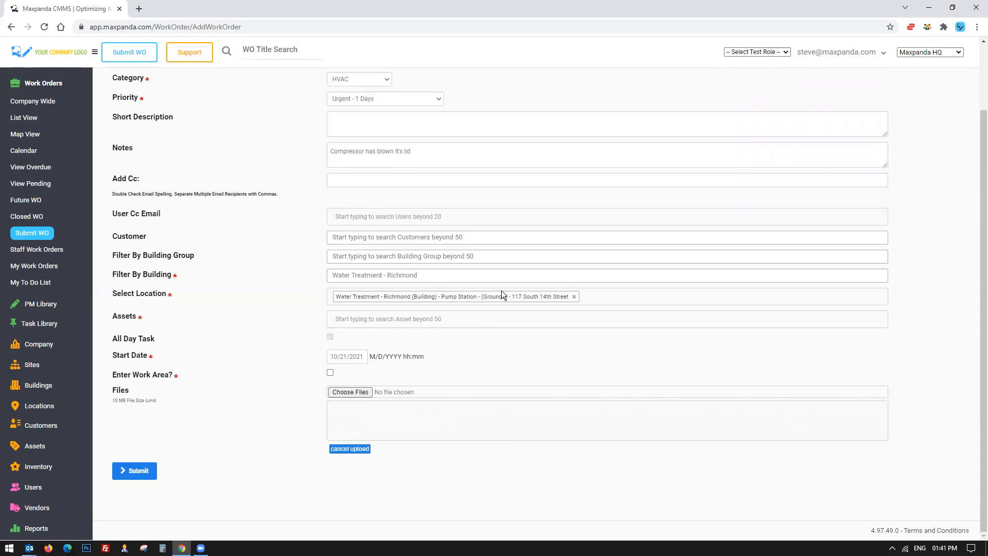
pyautogui.click(403, 317)
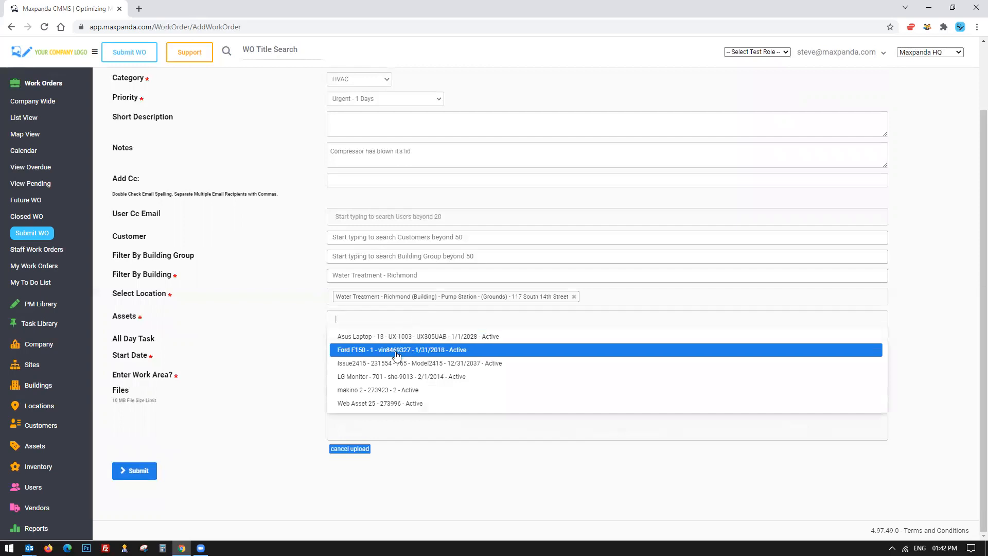
pyautogui.click(279, 307)
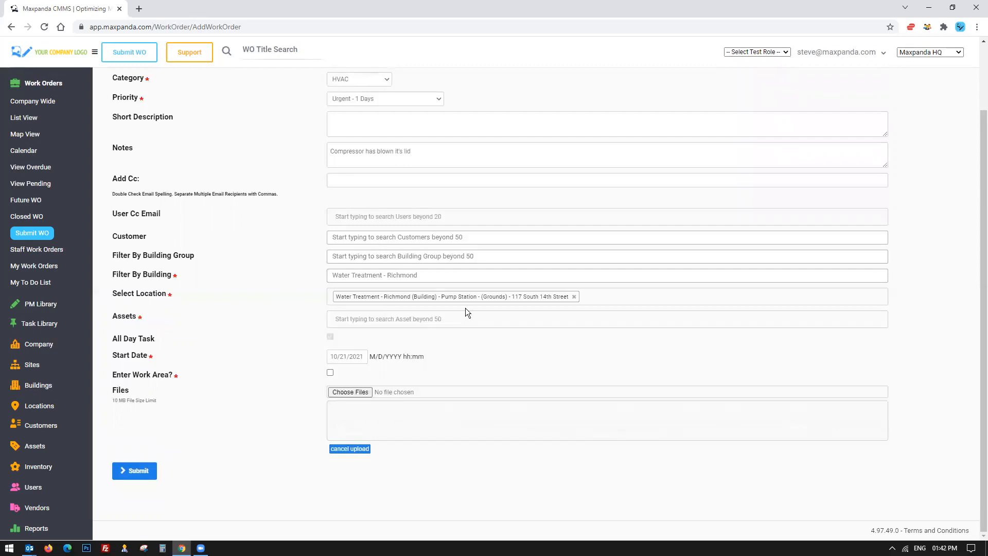
# Replace the selected location with the DI Pump A grounds location.
pyautogui.click(574, 297)
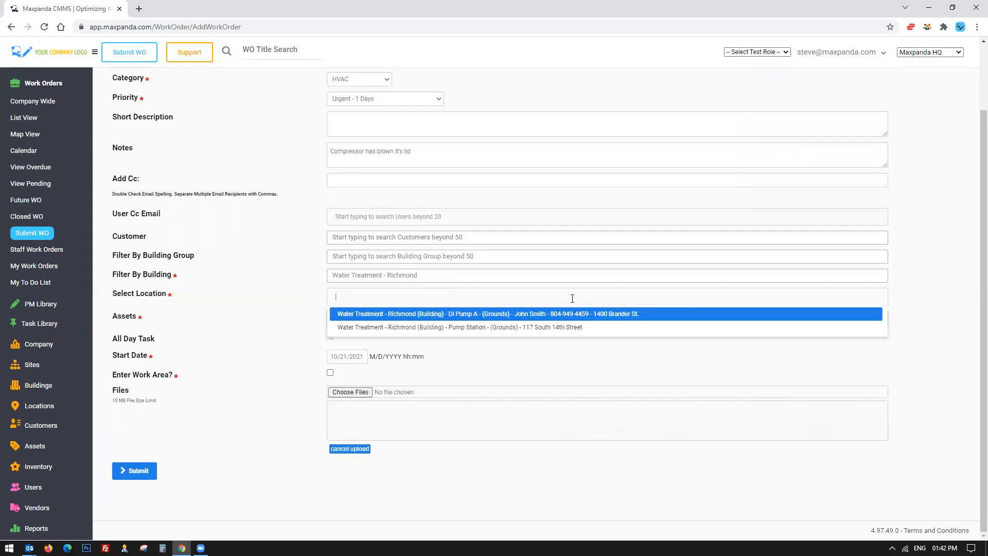
pyautogui.click(571, 311)
pyautogui.click(438, 312)
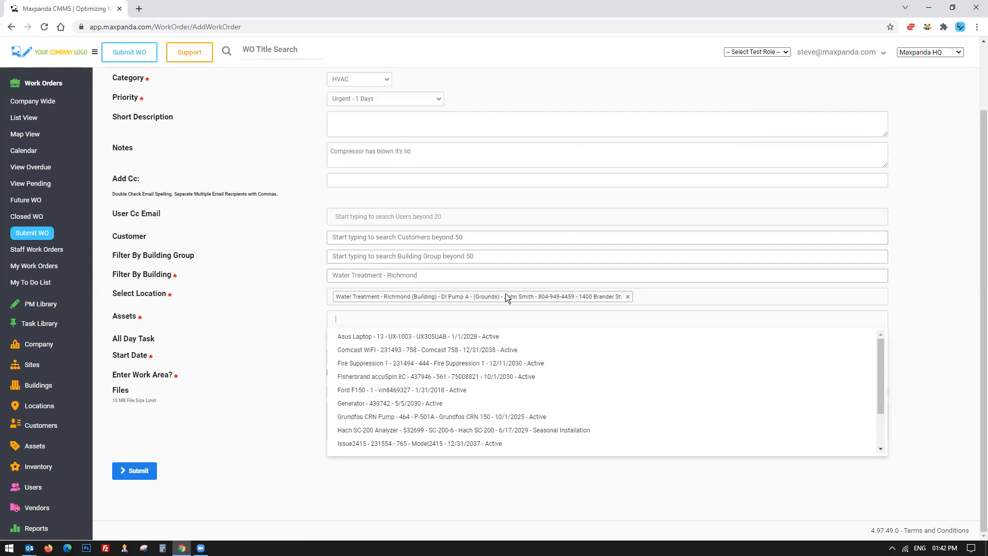
# Add the Grundfos CRN Pump asset to the work order.
pyautogui.click(386, 418)
pyautogui.scroll(-2, 257, 396)
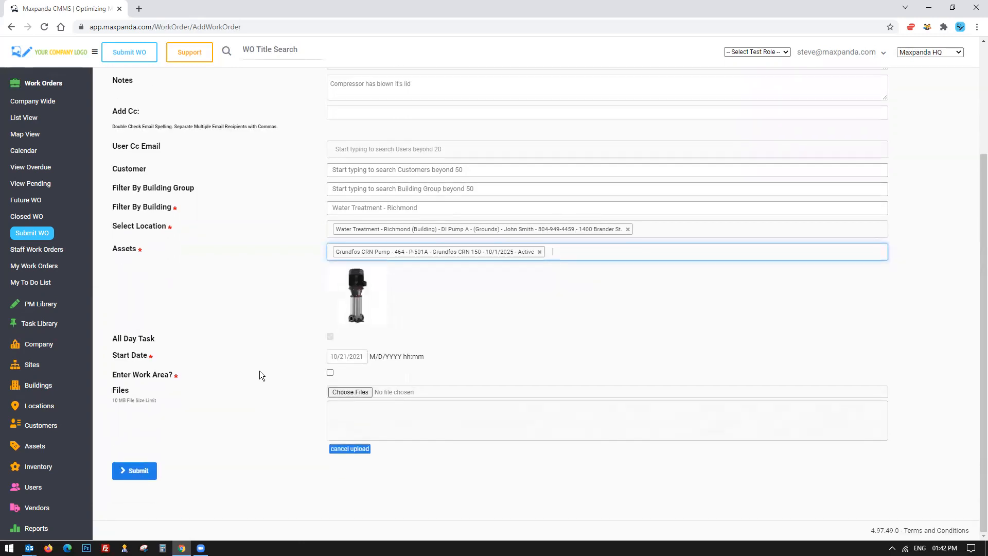
pyautogui.click(495, 323)
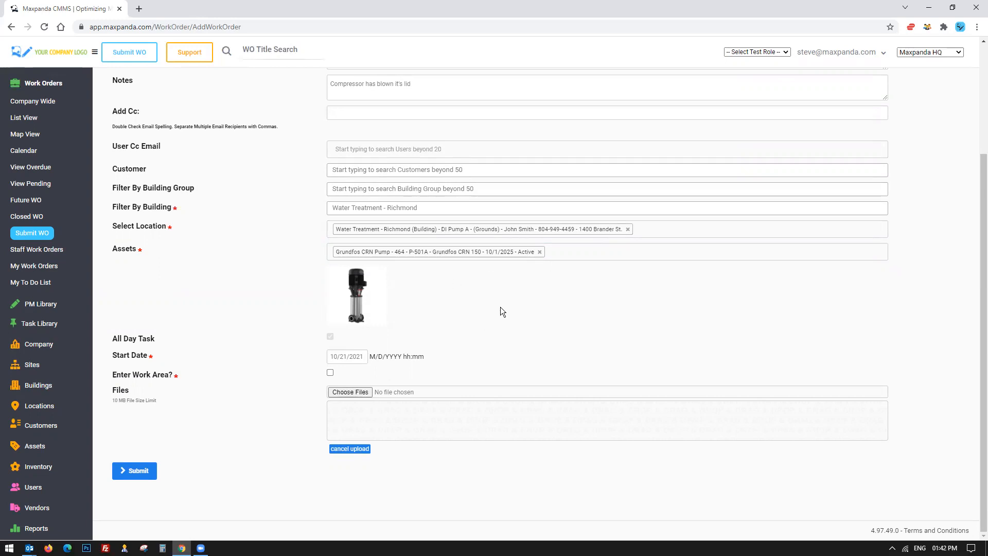
# Submit the new work order.
pyautogui.moveTo(114, 339); pyautogui.dragTo(380, 372)
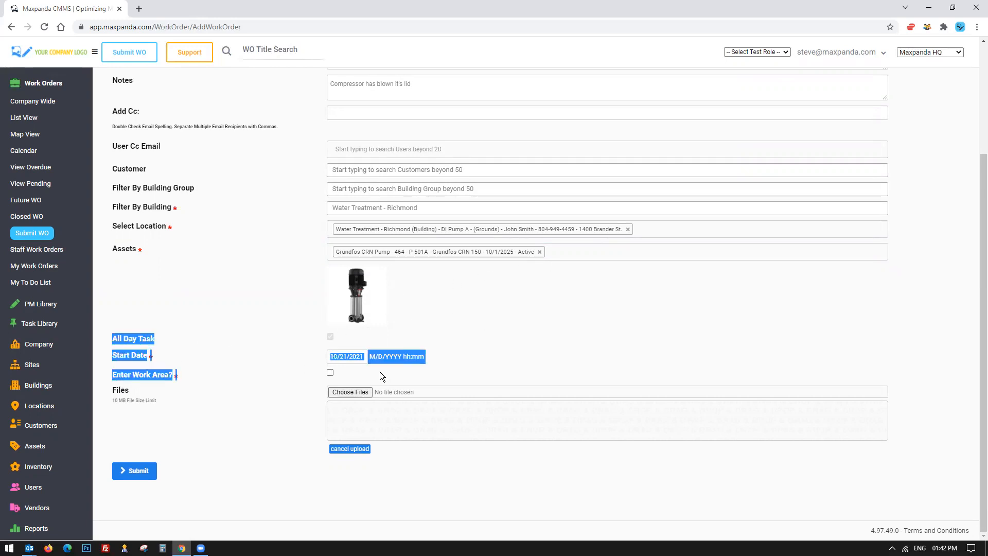
pyautogui.click(500, 369)
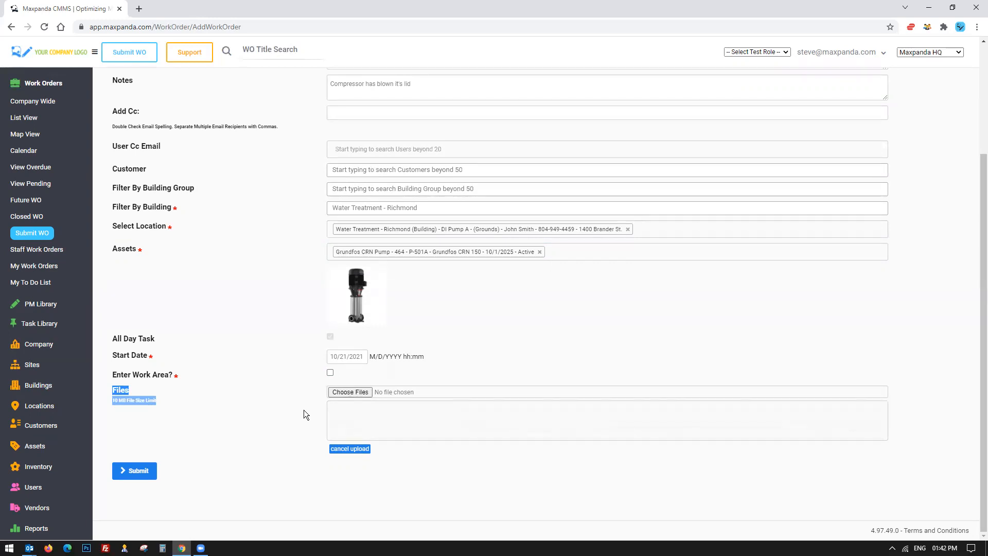
pyautogui.click(463, 376)
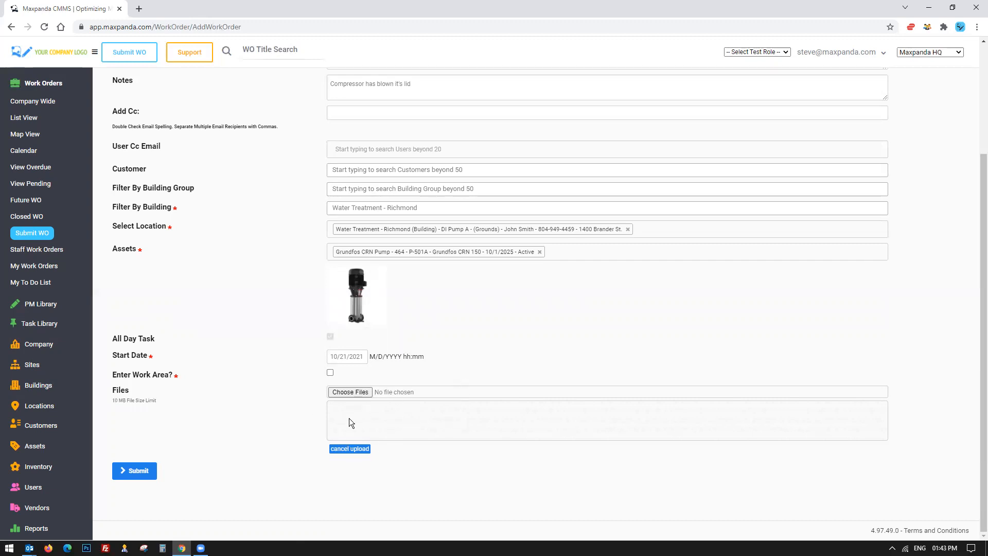
pyautogui.click(136, 471)
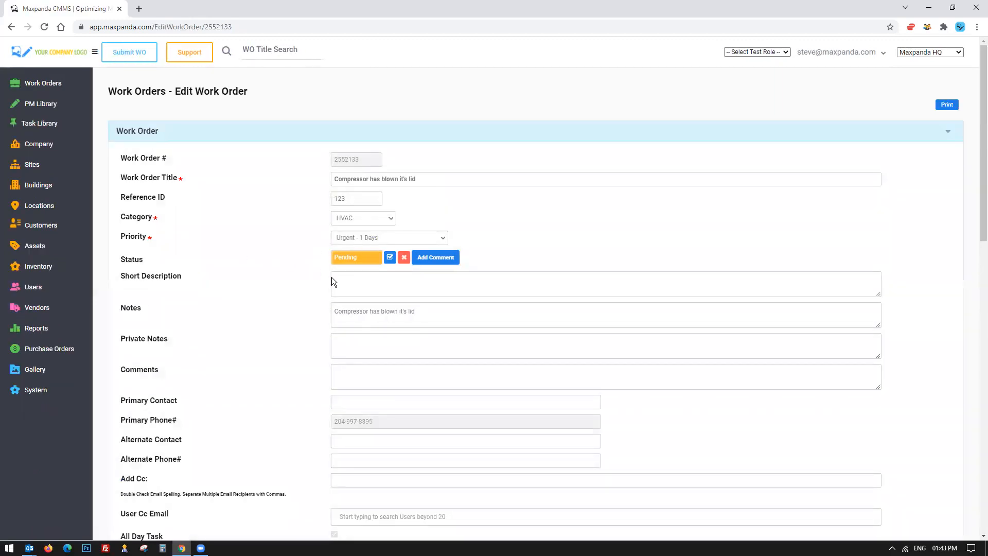
# Open the work order list view and examine the new work order's row and asset details.
pyautogui.click(36, 84)
pyautogui.click(18, 118)
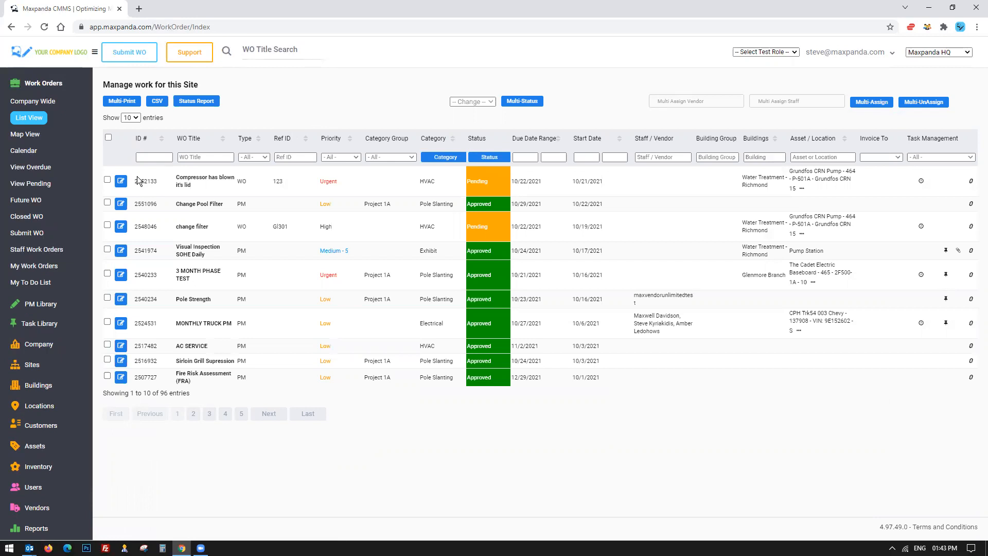
pyautogui.moveTo(138, 180); pyautogui.dragTo(852, 183)
pyautogui.click(190, 186)
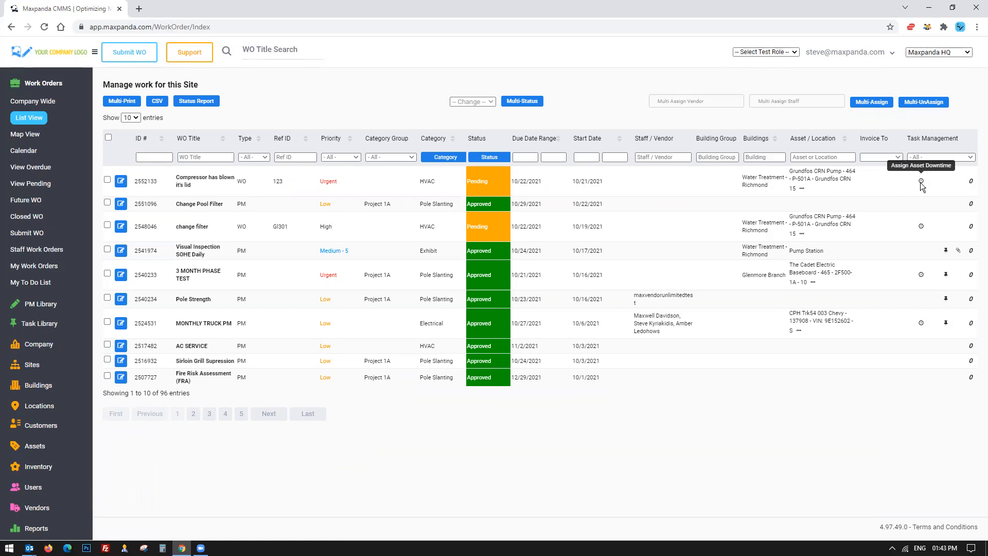
pyautogui.moveTo(793, 171); pyautogui.dragTo(843, 174)
pyautogui.moveTo(789, 171); pyautogui.dragTo(843, 172)
pyautogui.click(791, 176)
pyautogui.moveTo(790, 176); pyautogui.dragTo(845, 175)
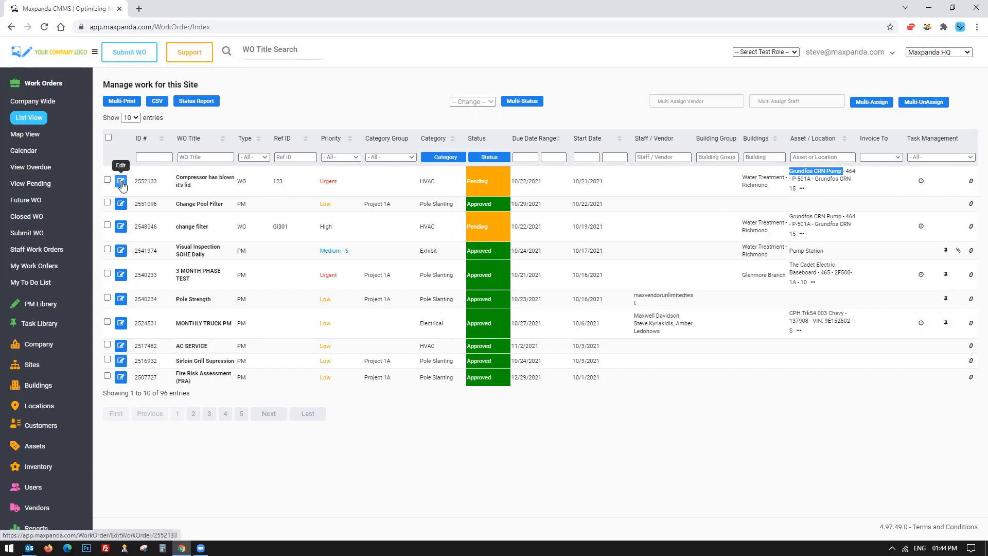
pyautogui.click(178, 183)
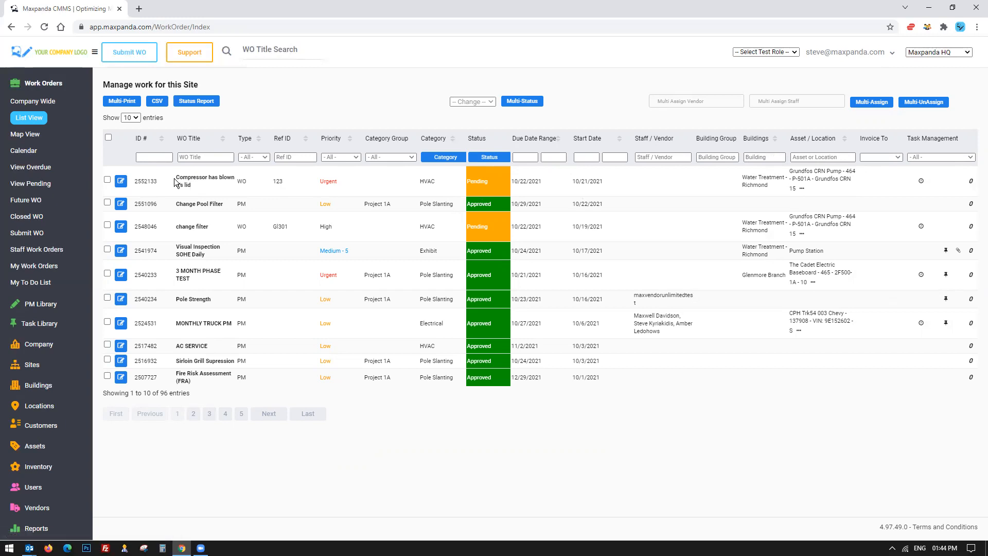
# Open the new work order for editing and cancel the reject work order dialog.
pyautogui.click(120, 181)
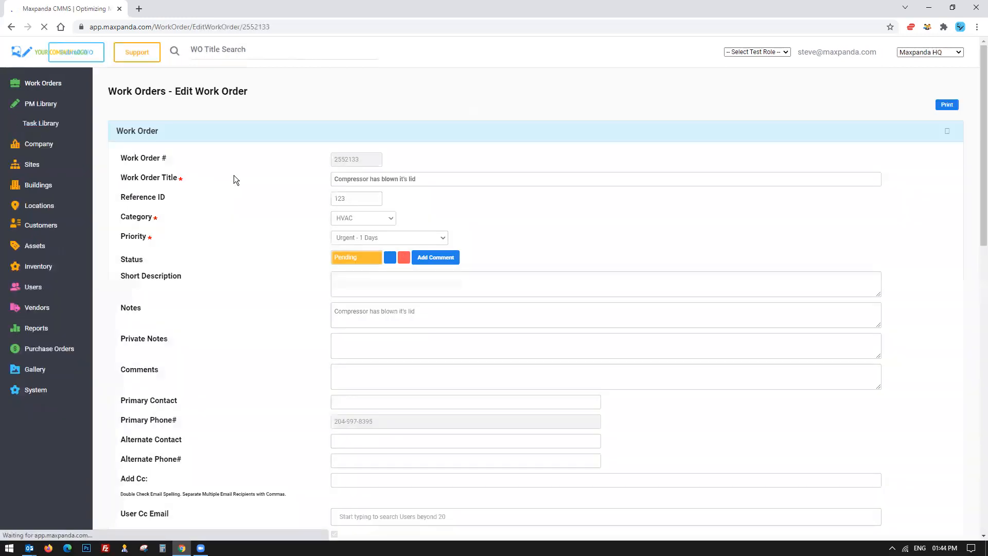
pyautogui.scroll(-1, 296, 233)
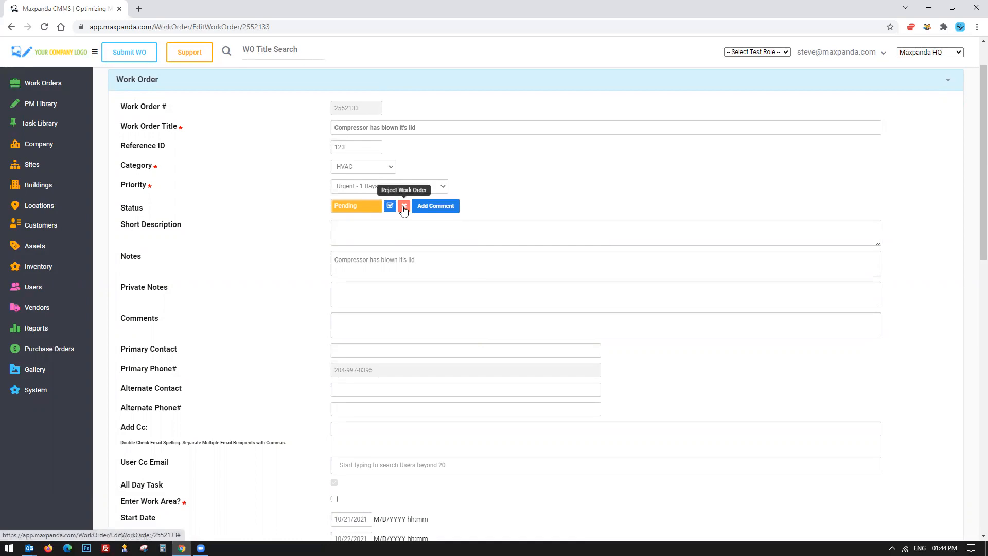
pyautogui.click(404, 207)
pyautogui.scroll(-2, 432, 247)
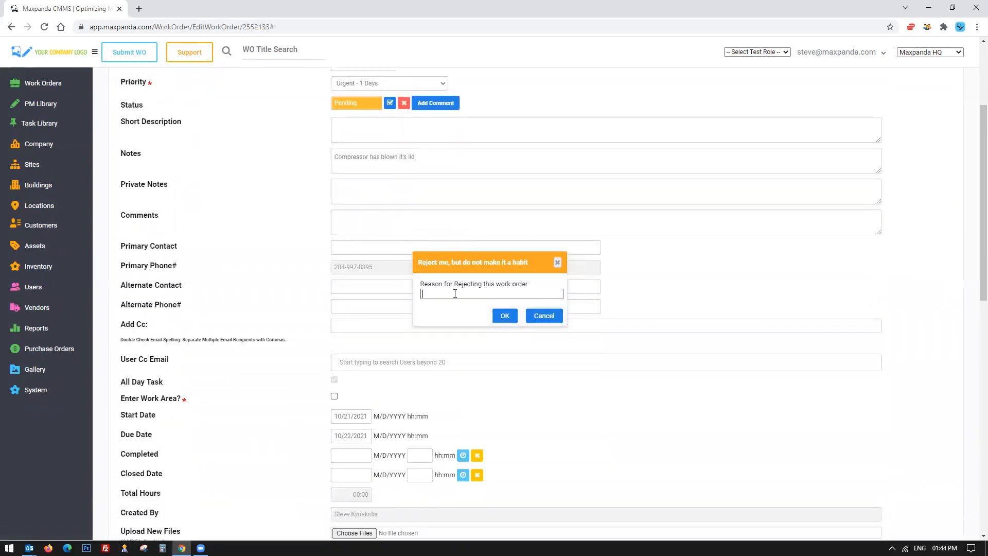
pyautogui.click(542, 316)
# Review the status history and offline history sections of the work order.
pyautogui.scroll(-8, 541, 313)
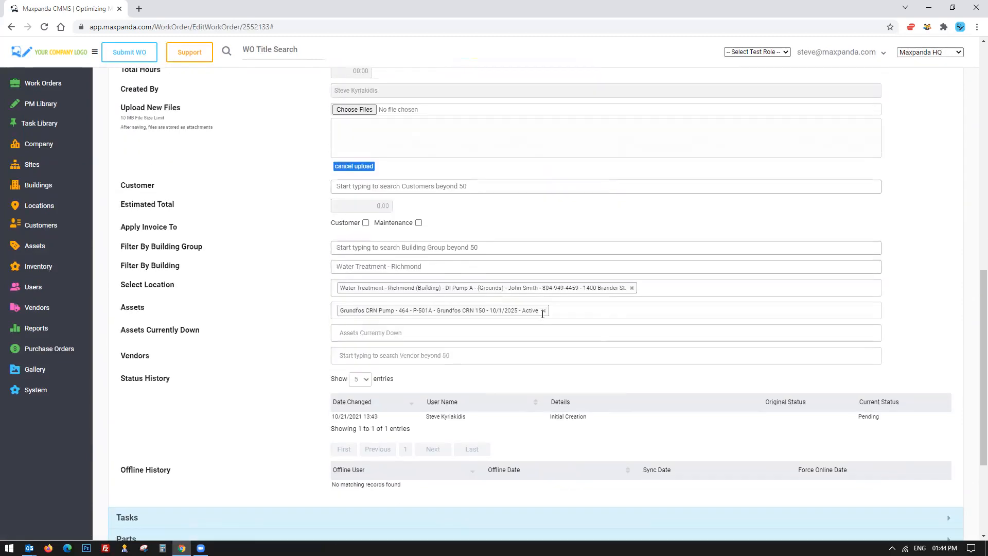
pyautogui.scroll(-3, 542, 313)
pyautogui.moveTo(130, 215); pyautogui.dragTo(485, 320)
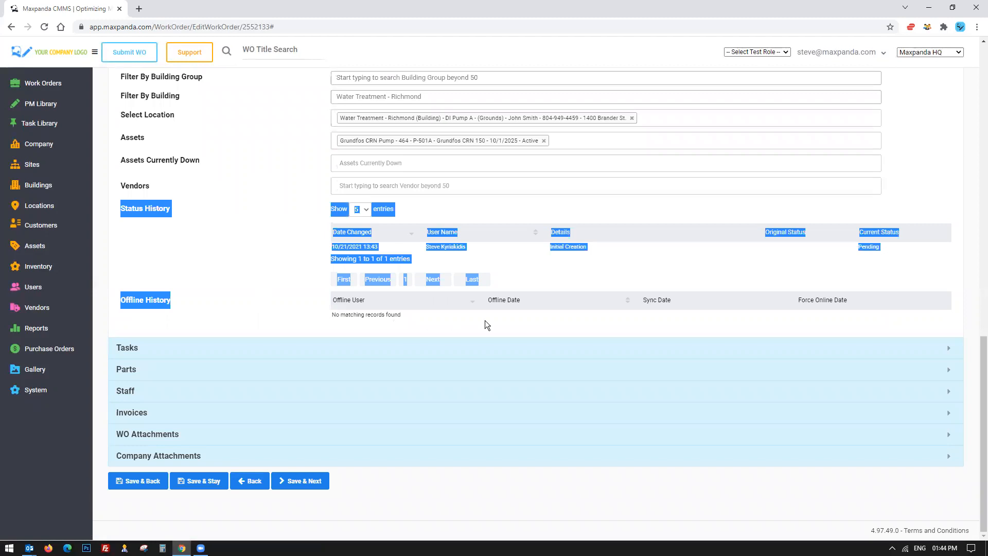
pyautogui.moveTo(399, 316); pyautogui.dragTo(406, 318)
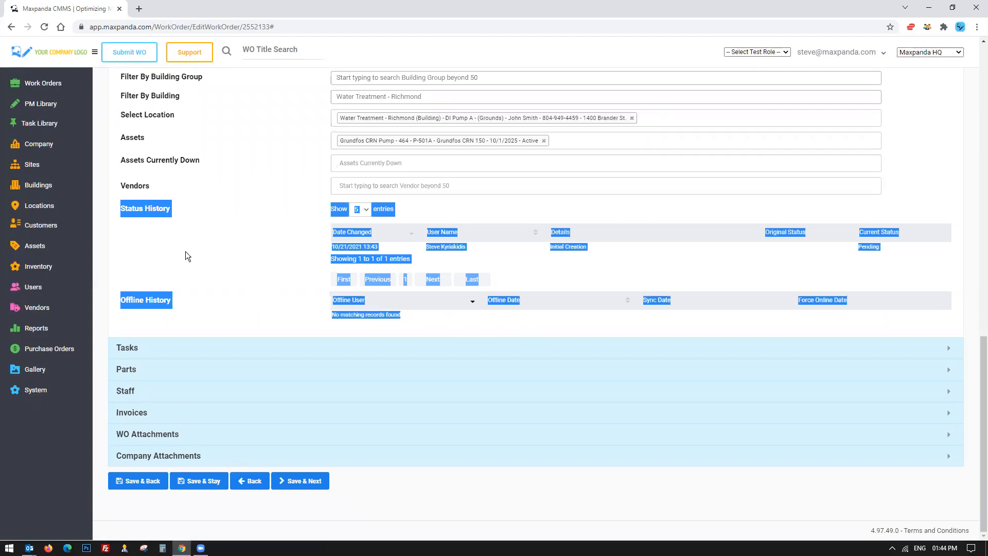
pyautogui.click(146, 251)
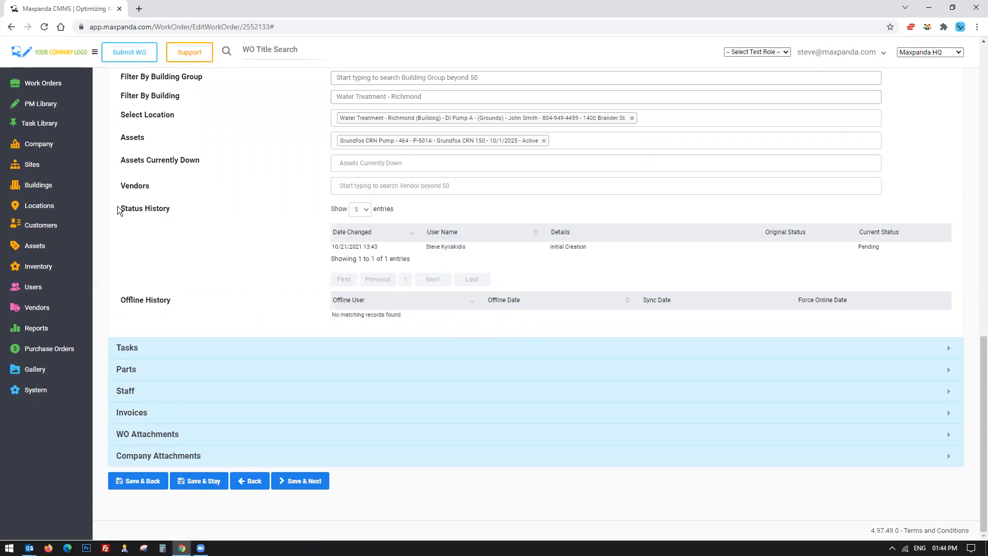
pyautogui.moveTo(288, 255); pyautogui.dragTo(432, 314)
pyautogui.click(433, 314)
pyautogui.scroll(15, 225, 279)
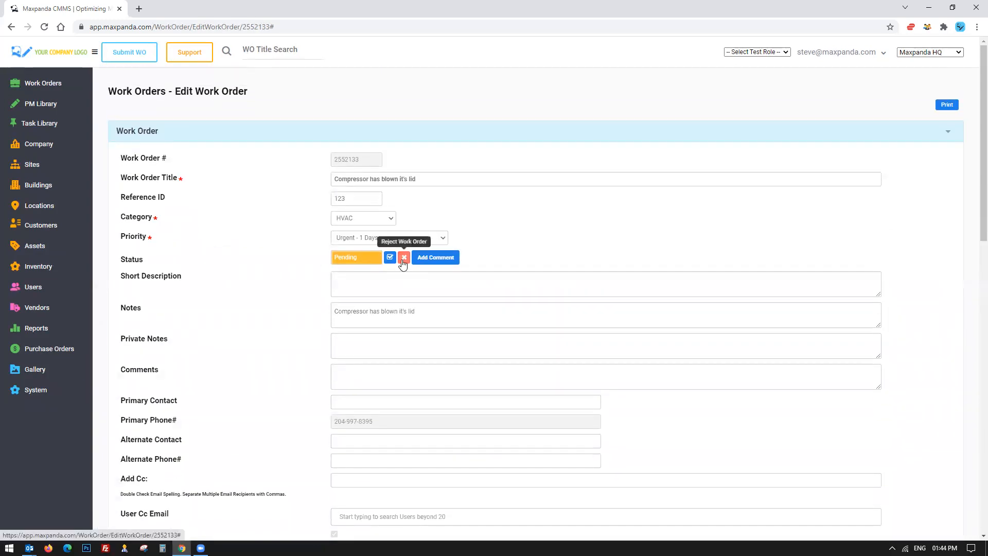
pyautogui.scroll(-2, 208, 251)
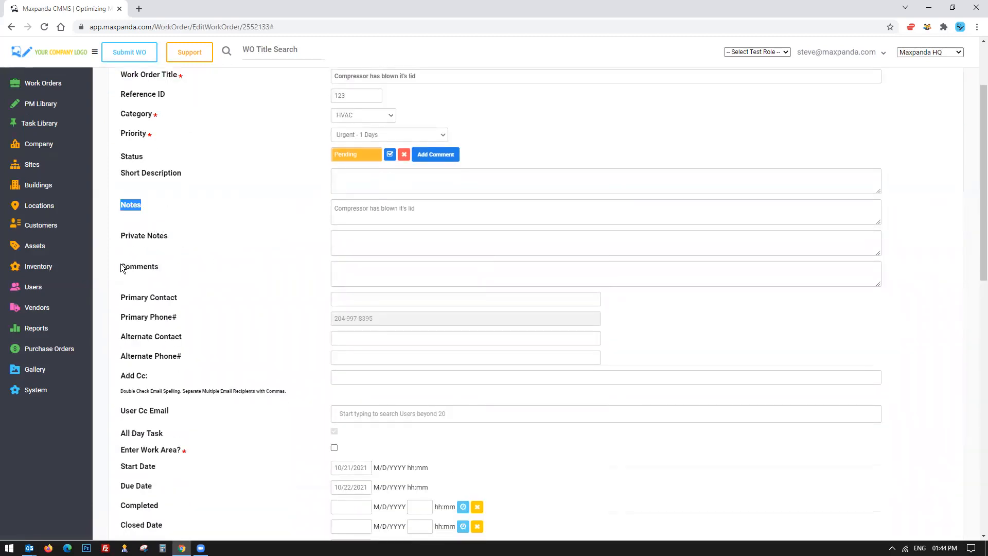
pyautogui.moveTo(122, 268); pyautogui.dragTo(177, 270)
pyautogui.click(444, 214)
pyautogui.moveTo(426, 210); pyautogui.dragTo(300, 209)
pyautogui.click(437, 209)
pyautogui.write('a;lsdkf')
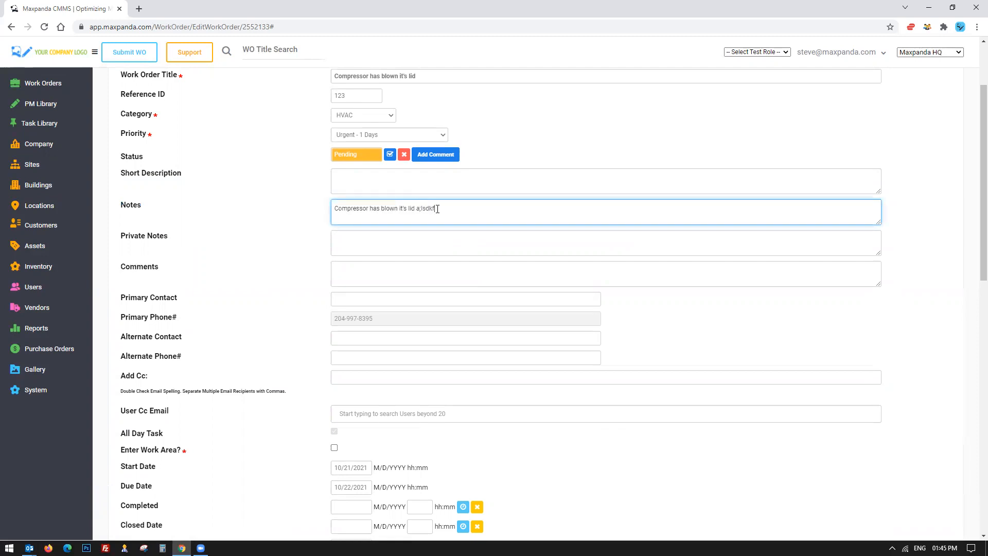
pyautogui.write('a;ldskha;lsdk;asldkgh;asdgasd')
pyautogui.moveTo(527, 208); pyautogui.dragTo(416, 210)
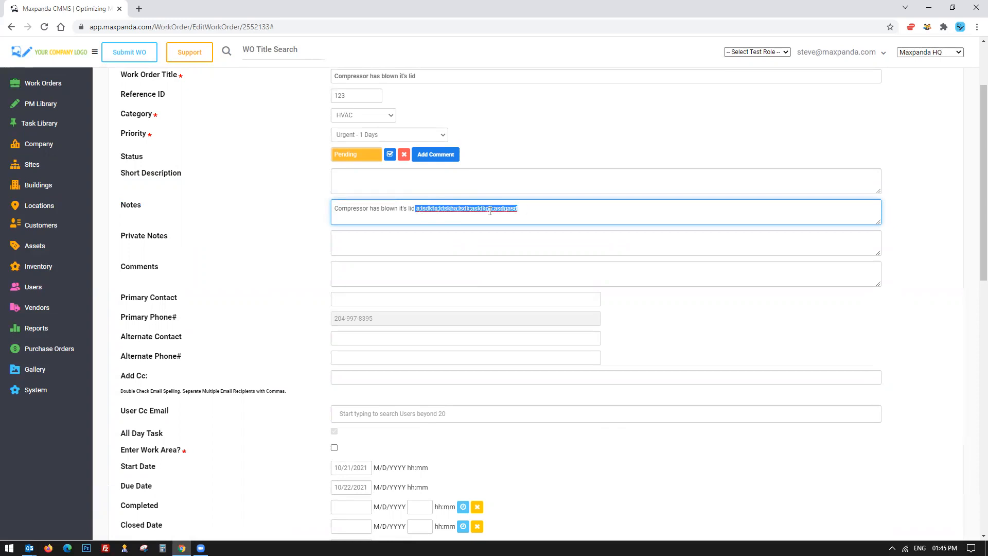
pyautogui.press('BackSpace')
# Type REPLACED MOTOR into the Comments field and delete it again.
pyautogui.click(359, 274)
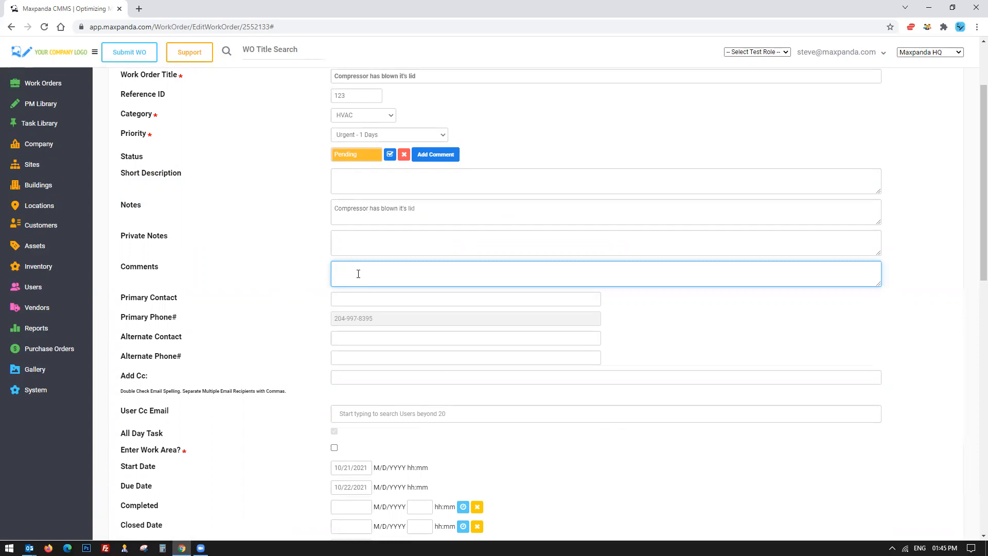
pyautogui.write('REPLACED FAN')
pyautogui.press('BackSpace')
pyautogui.press('BackSpace')
pyautogui.press('BackSpace')
pyautogui.write('MOTOR')
pyautogui.moveTo(420, 270); pyautogui.dragTo(310, 271)
pyautogui.press('BackSpace')
pyautogui.moveTo(439, 204); pyautogui.dragTo(332, 205)
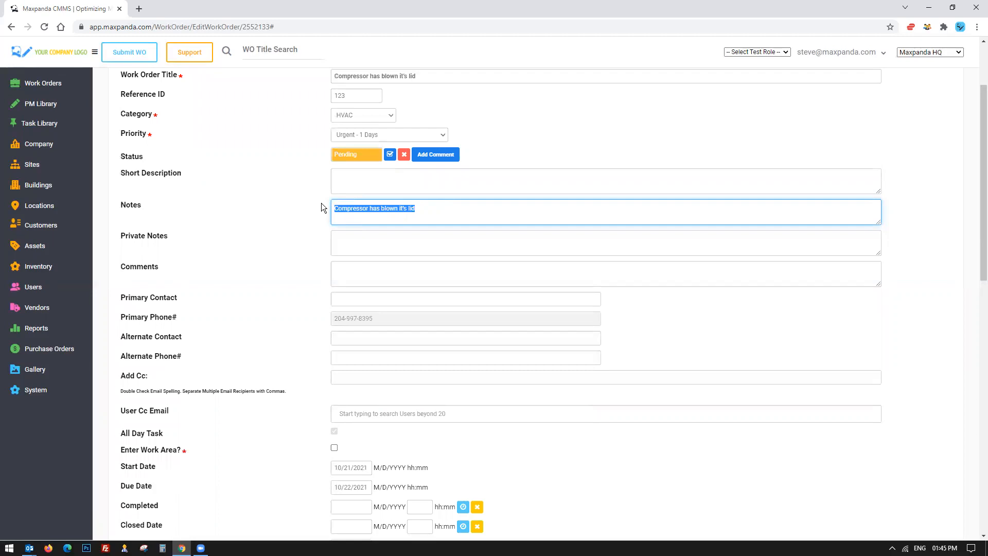
pyautogui.click(314, 207)
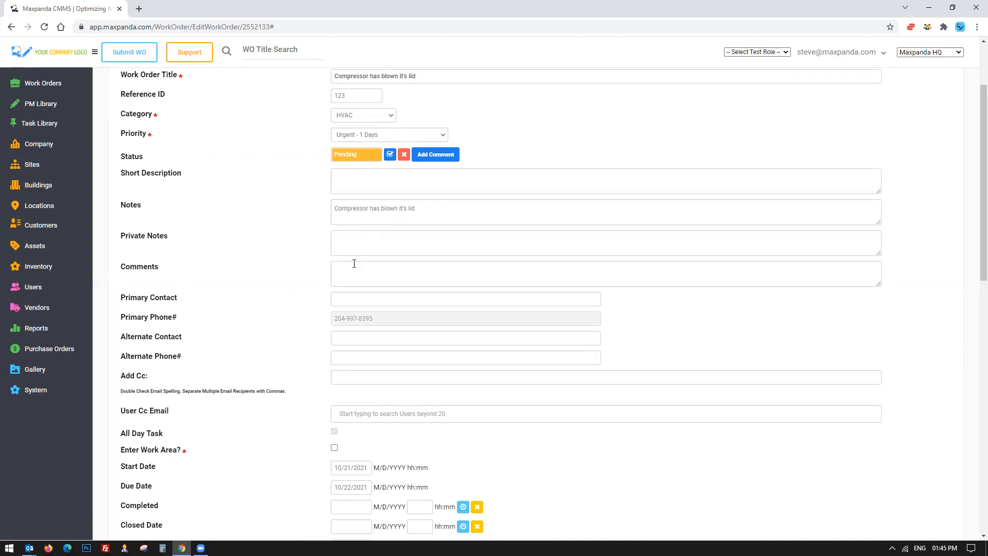
# Type PRIVATE into the Private Notes field and clear it.
pyautogui.click(354, 240)
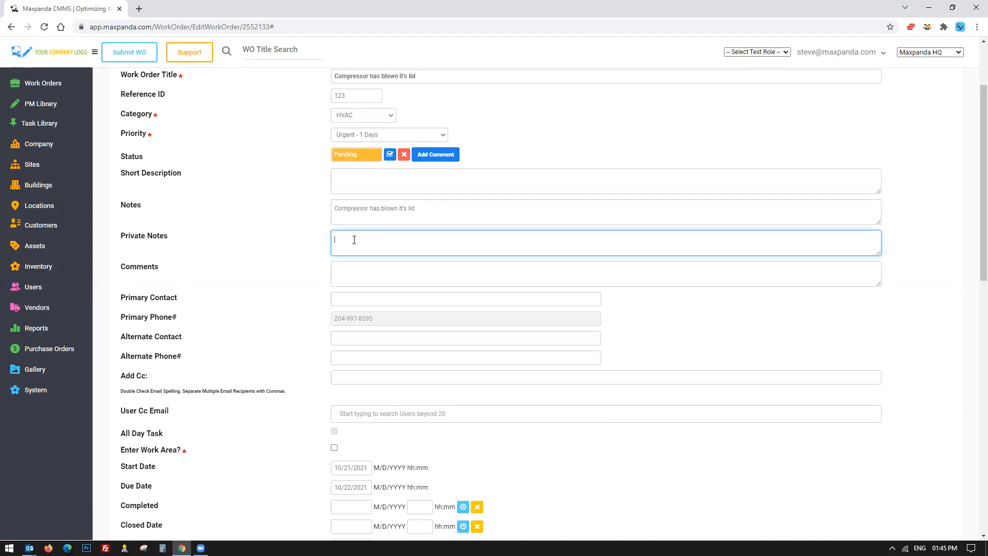
pyautogui.write('PRIVATE')
pyautogui.hotkey('ctrl', 'a')
pyautogui.press('BackSpace')
# Review the date, created-by, building, location and asset fields of the work order.
pyautogui.scroll(-3, 284, 233)
pyautogui.scroll(-3, 282, 233)
pyautogui.moveTo(315, 135); pyautogui.dragTo(532, 231)
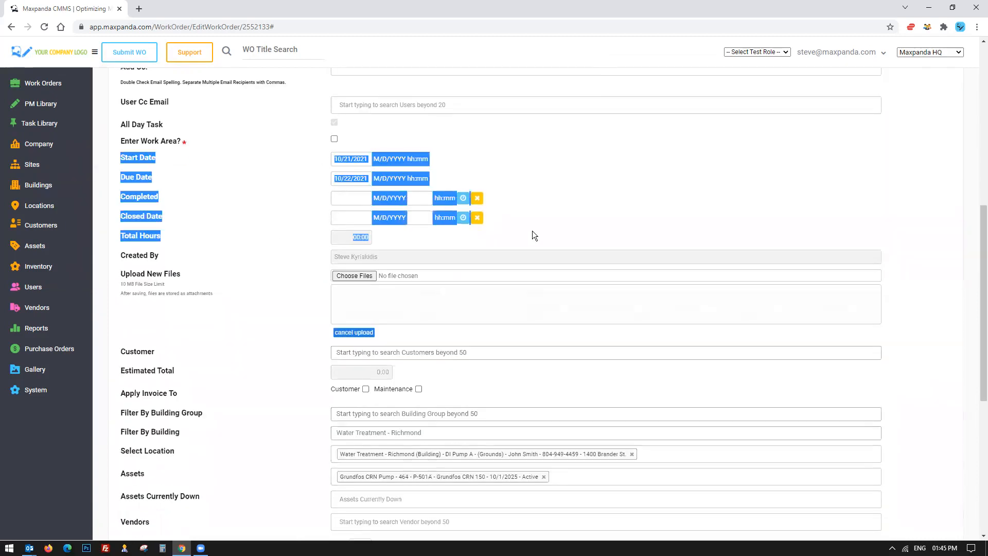
pyautogui.scroll(8, 532, 231)
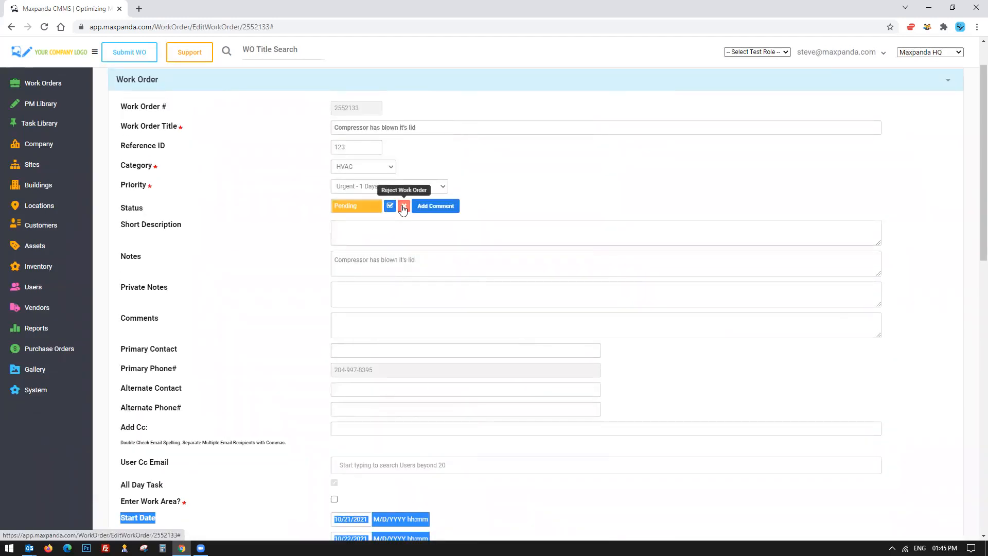
pyautogui.scroll(-10, 269, 220)
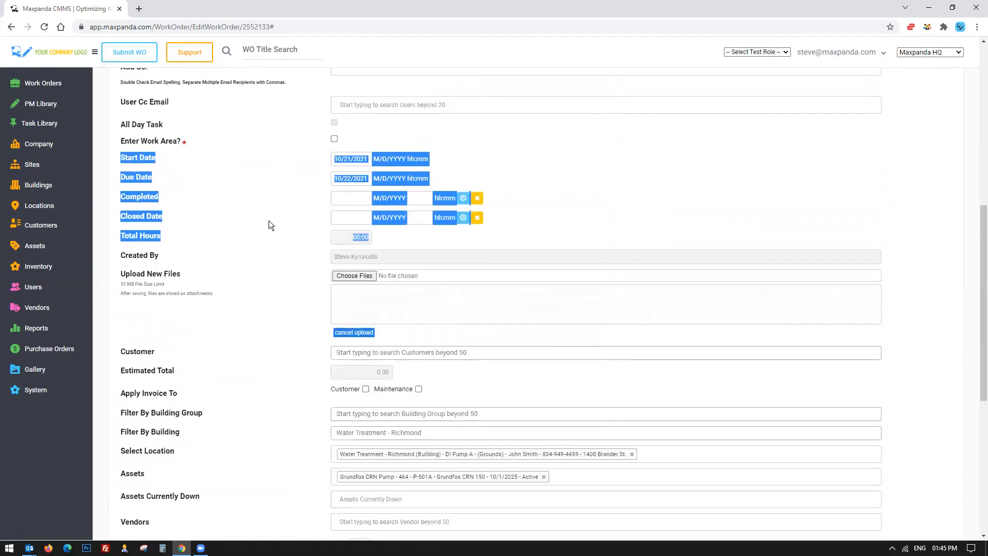
pyautogui.scroll(-3, 269, 226)
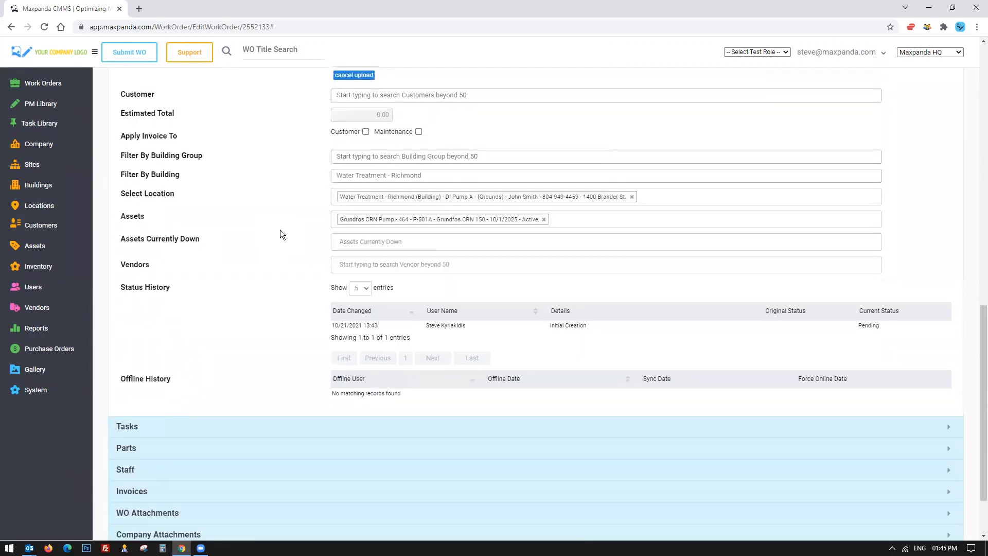
pyautogui.scroll(3, 284, 217)
pyautogui.moveTo(380, 153); pyautogui.dragTo(300, 161)
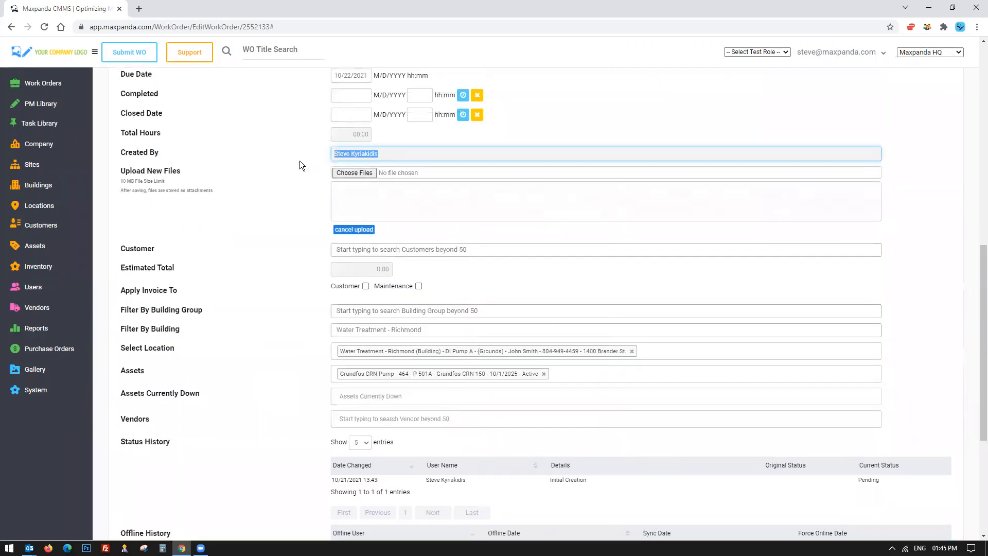
# Assign the vendor Acme Electric to the work order.
pyautogui.scroll(-3, 252, 193)
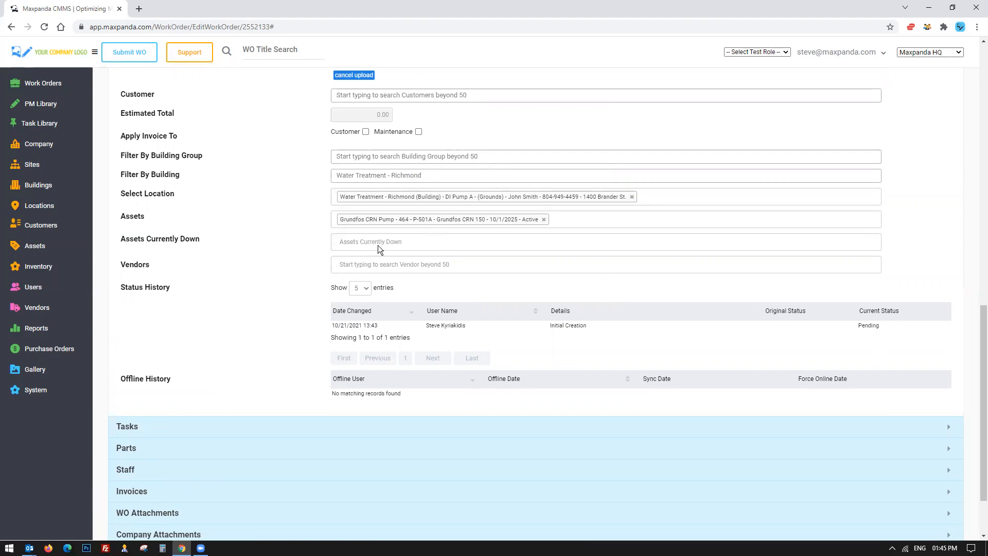
pyautogui.click(409, 265)
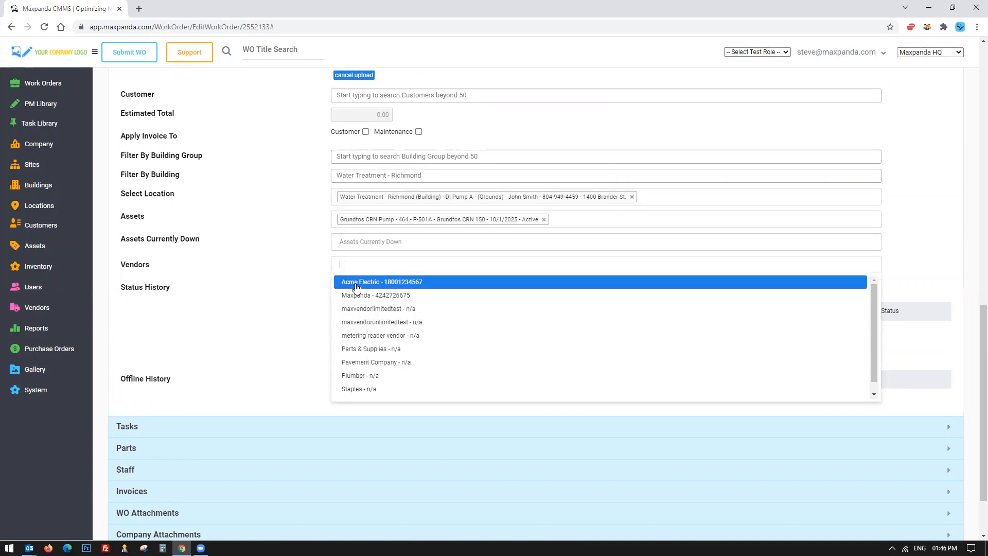
pyautogui.click(388, 285)
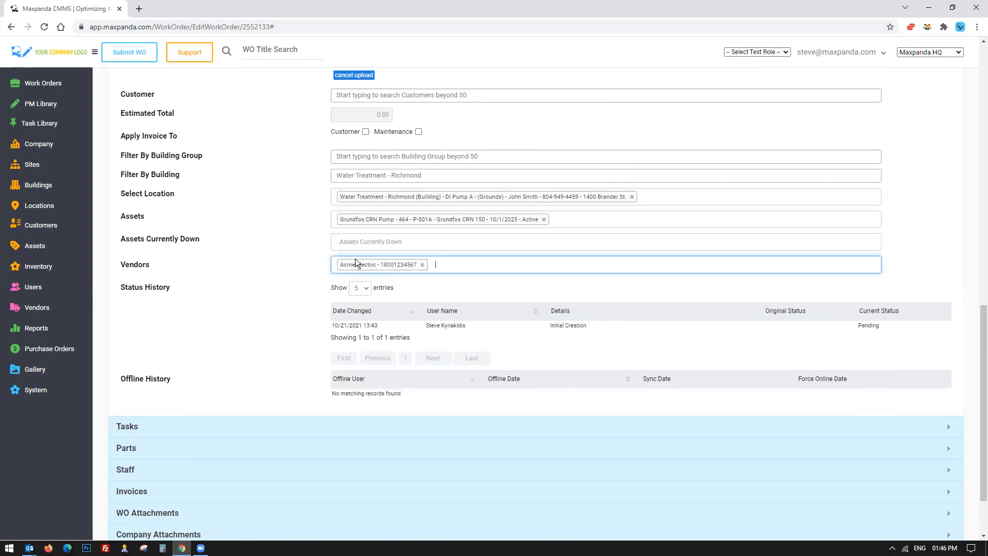
# Set the work order's priority to Low - 7 Days.
pyautogui.click(39, 84)
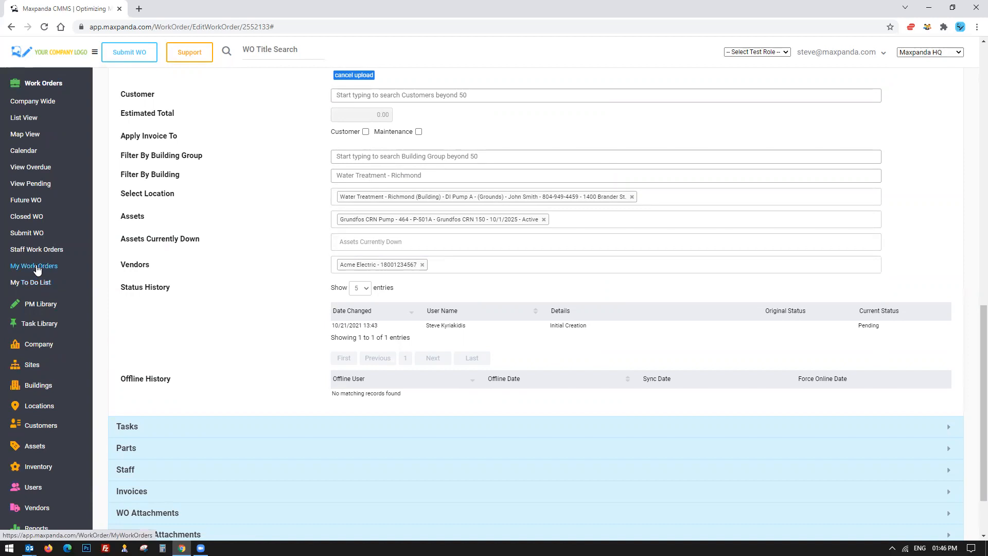
pyautogui.scroll(13, 198, 325)
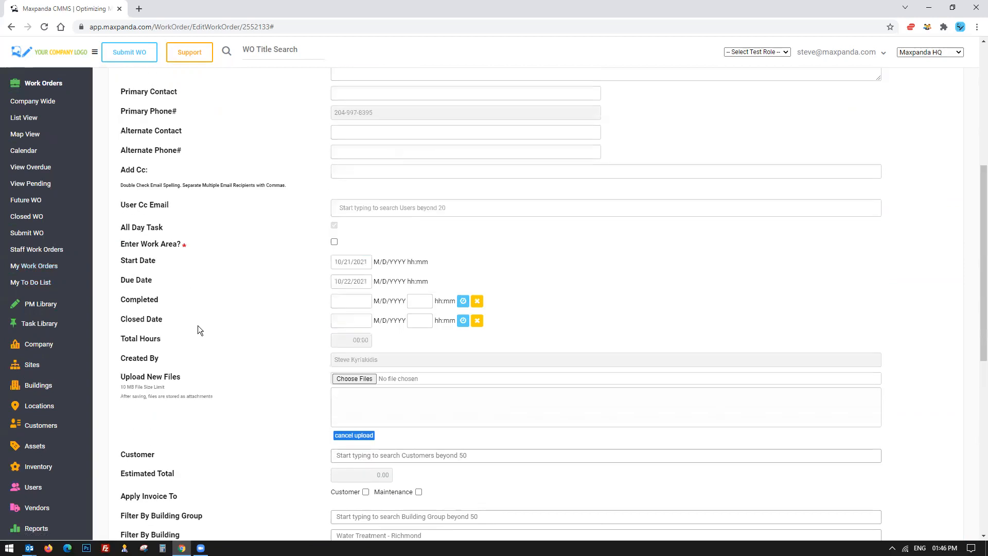
pyautogui.scroll(-2, 298, 254)
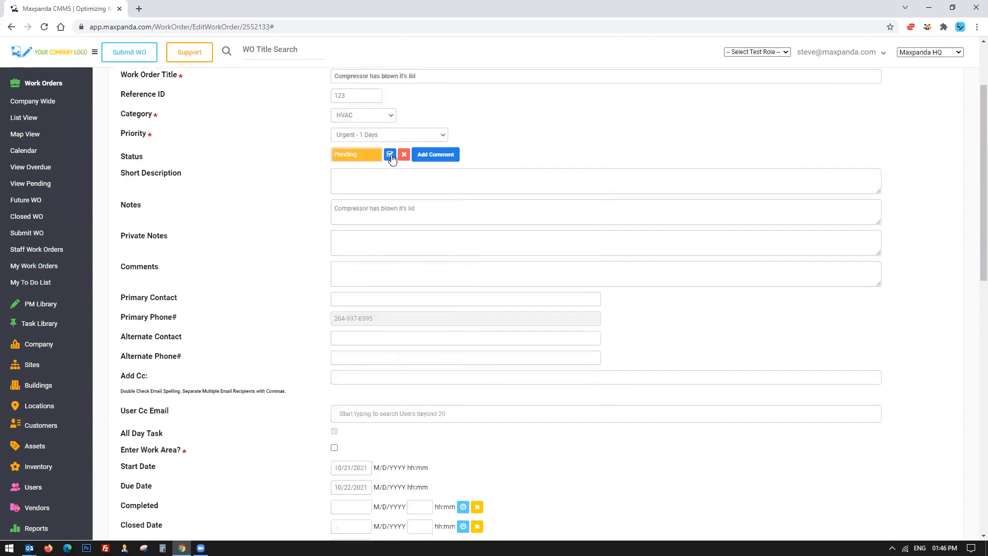
pyautogui.click(412, 135)
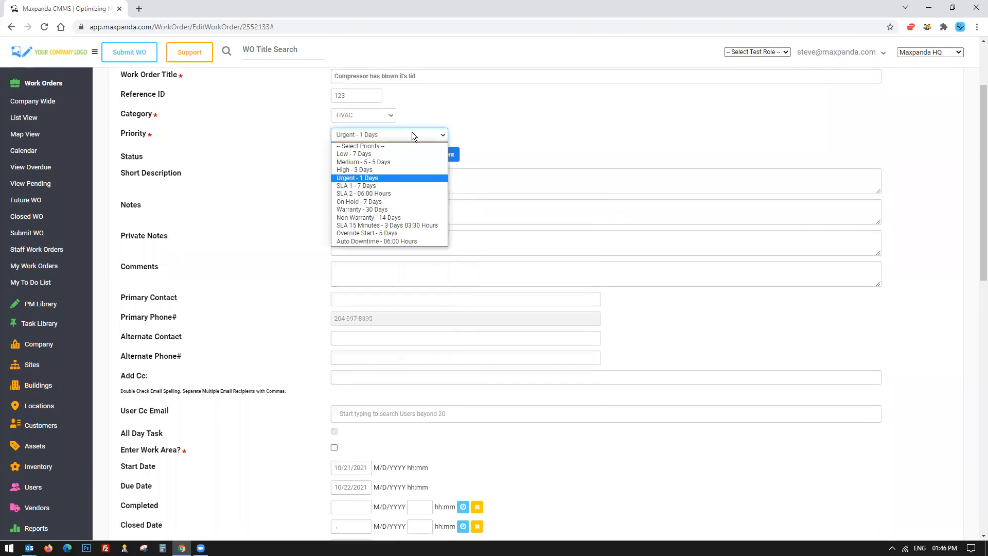
pyautogui.click(385, 155)
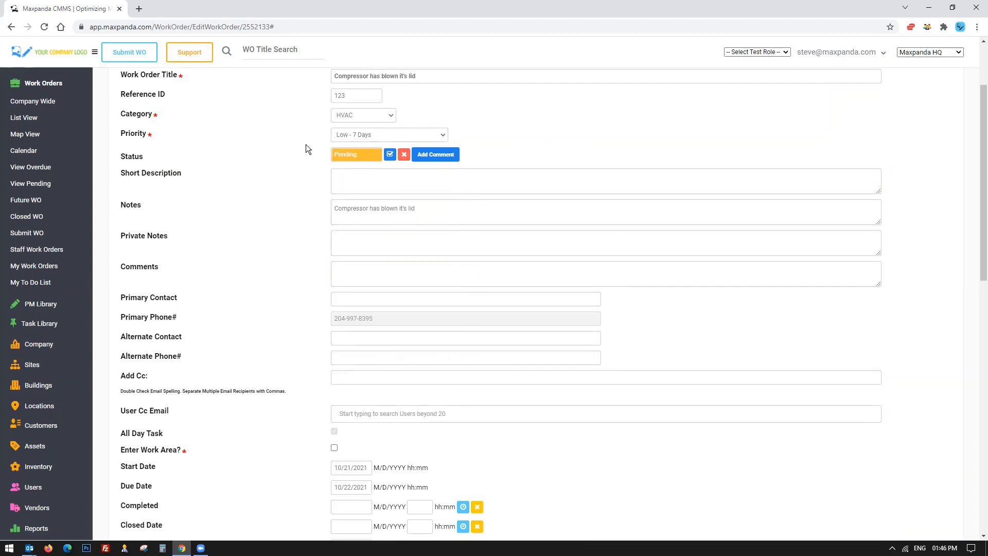
# Open the Staff section and add three staff members to the work order.
pyautogui.scroll(-13, 266, 340)
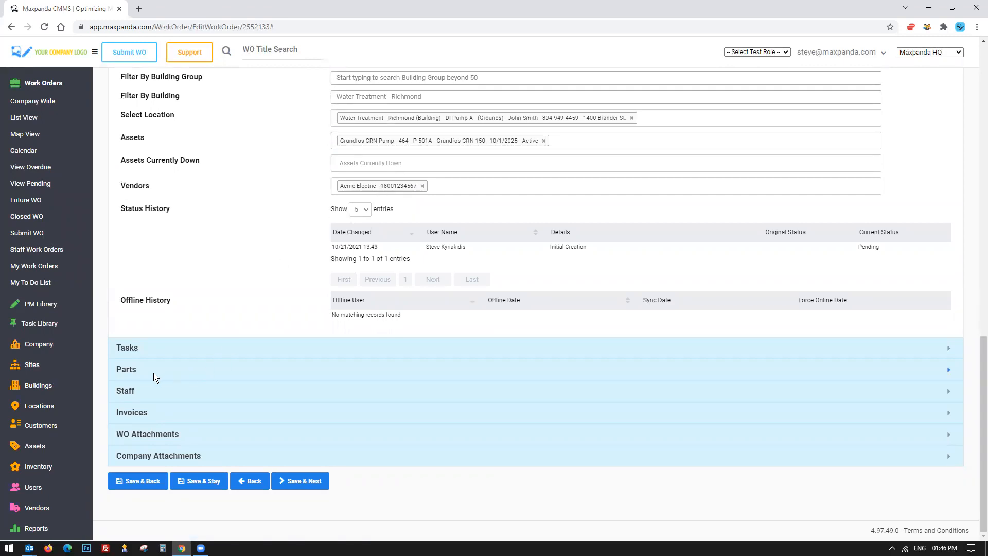
pyautogui.click(127, 393)
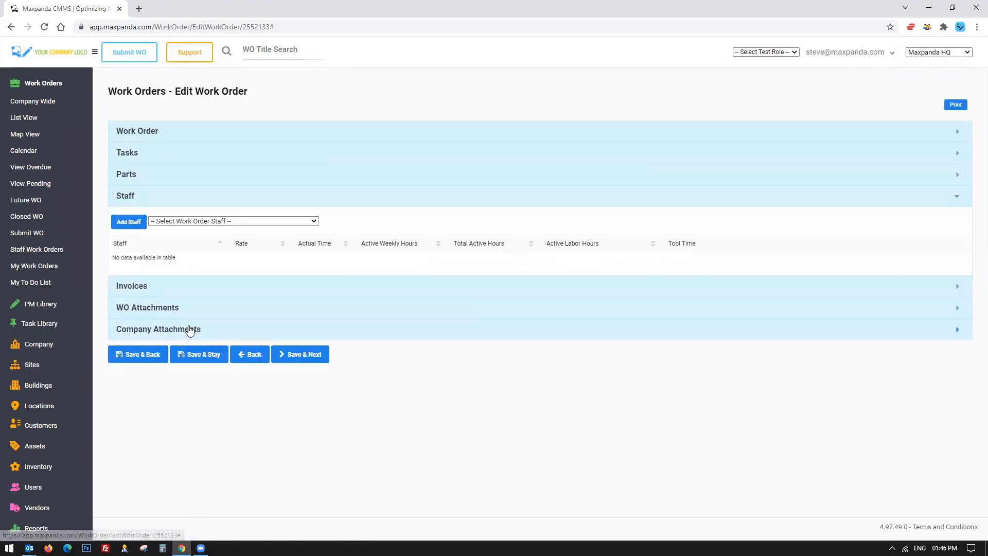
pyautogui.click(255, 221)
pyautogui.click(176, 249)
pyautogui.click(129, 222)
pyautogui.click(204, 221)
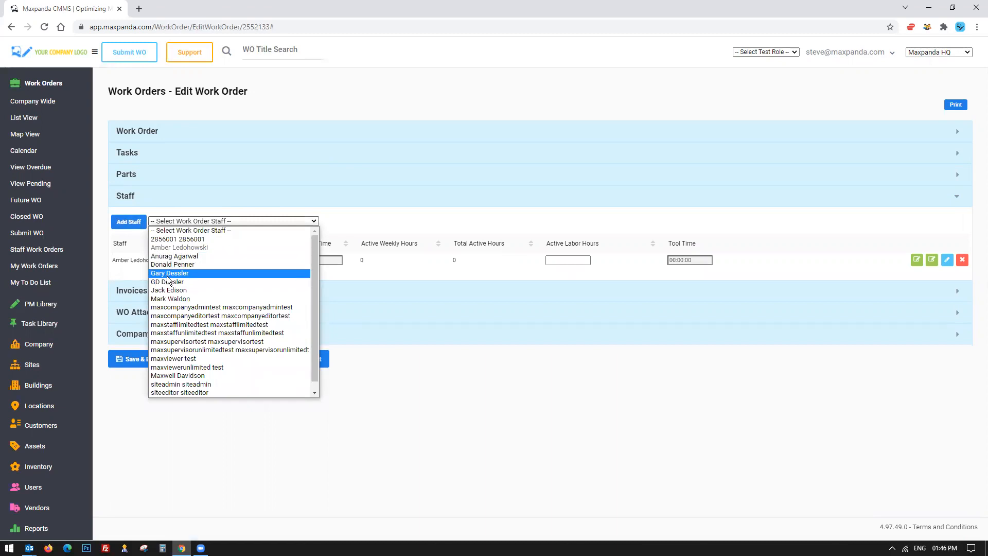
pyautogui.click(169, 290)
pyautogui.click(129, 222)
pyautogui.click(200, 221)
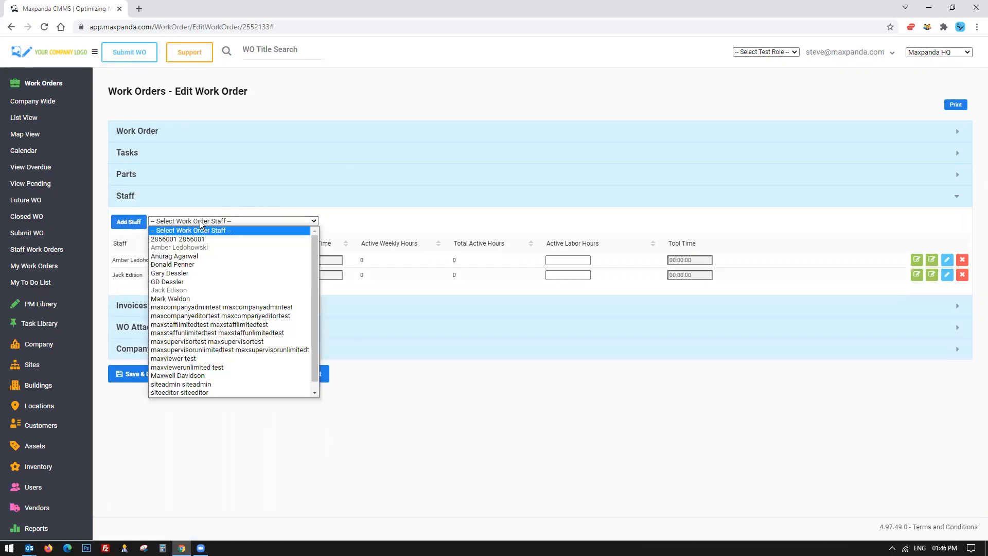
pyautogui.click(177, 374)
pyautogui.click(128, 222)
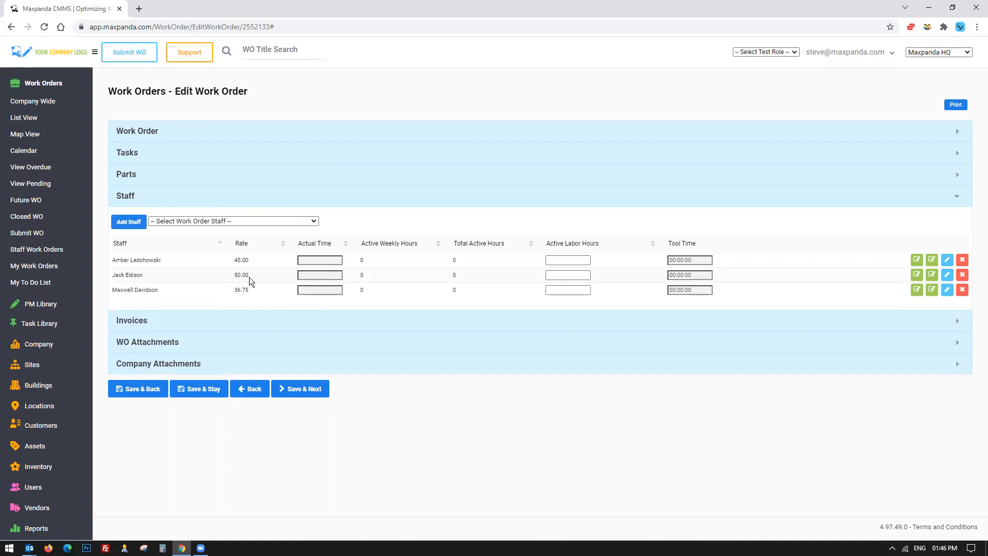
# Examine the active labor hours time picker and the staff rows' rate and hours fields.
pyautogui.click(579, 257)
pyautogui.click(578, 258)
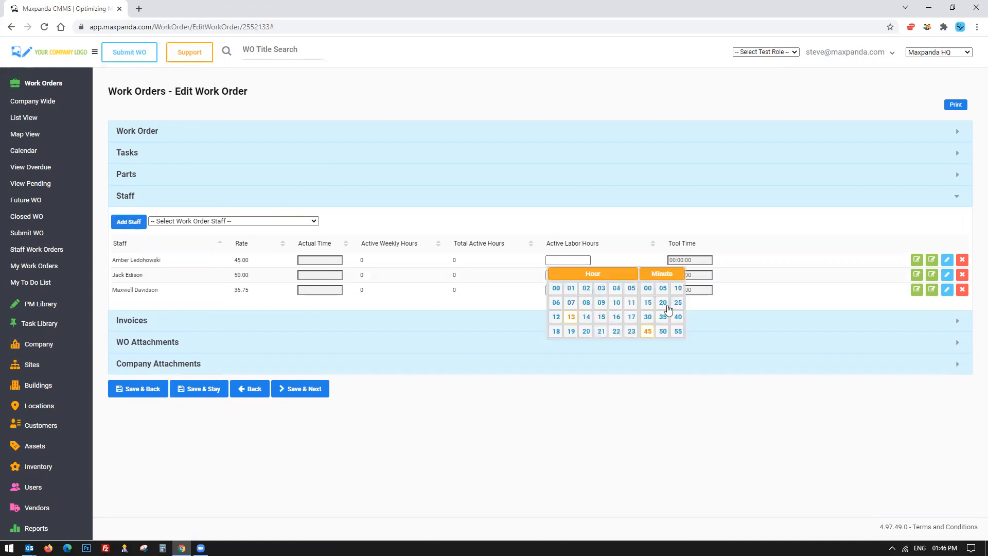
pyautogui.click(590, 424)
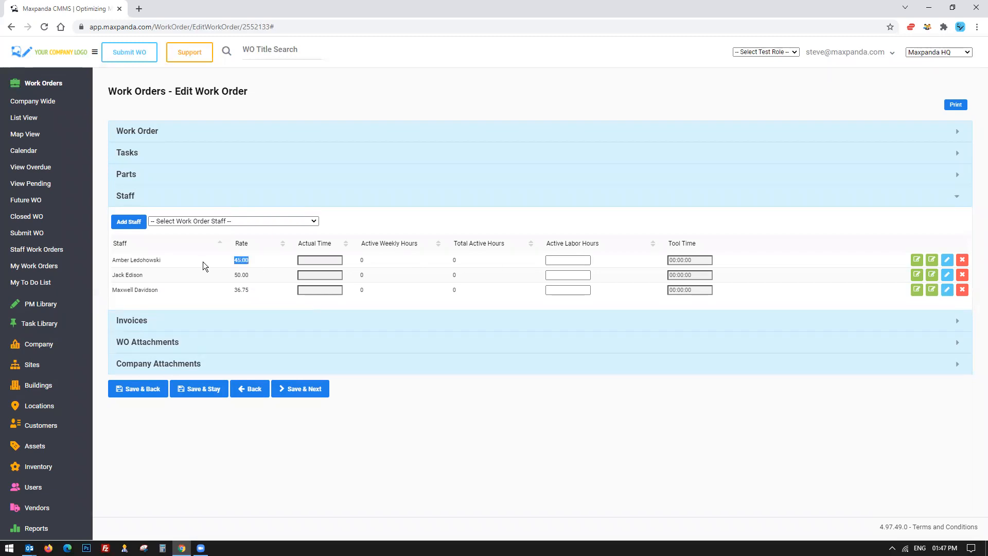
pyautogui.moveTo(113, 259); pyautogui.dragTo(167, 261)
pyautogui.click(687, 261)
pyautogui.moveTo(113, 260); pyautogui.dragTo(721, 263)
pyautogui.click(722, 260)
pyautogui.moveTo(711, 260); pyautogui.dragTo(650, 262)
pyautogui.click(556, 260)
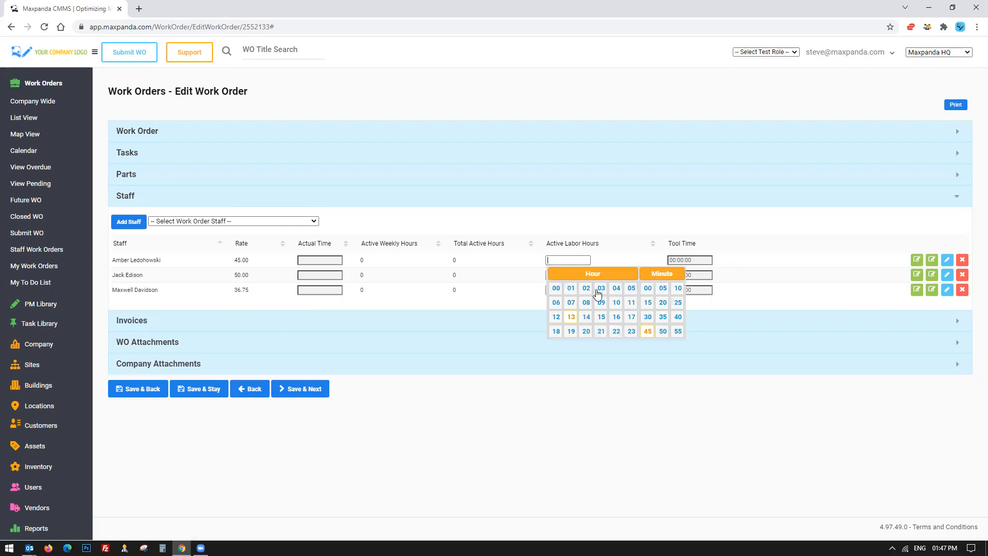
pyautogui.click(586, 449)
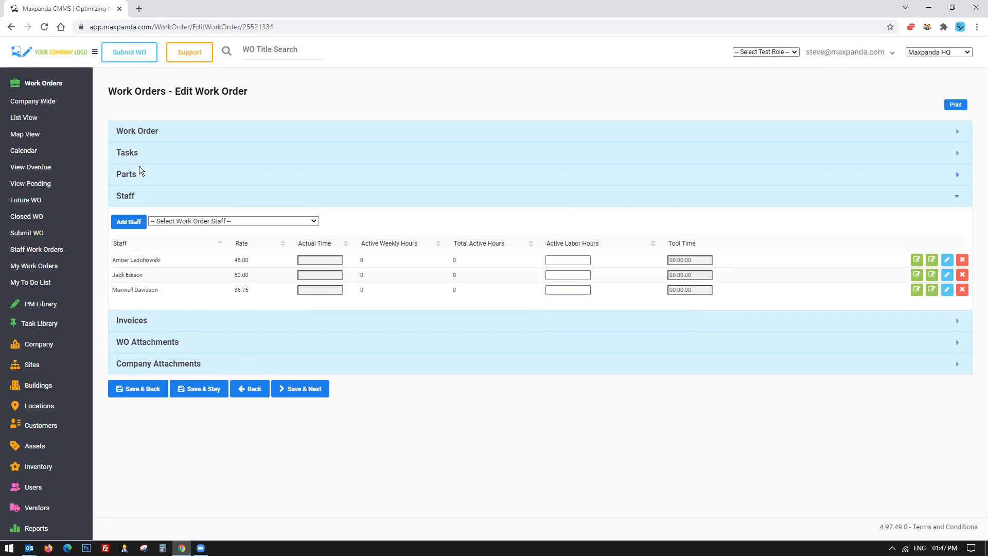
# Open the Tasks section and add the task Full Check - Pump CRN 150 to the work order.
pyautogui.click(140, 148)
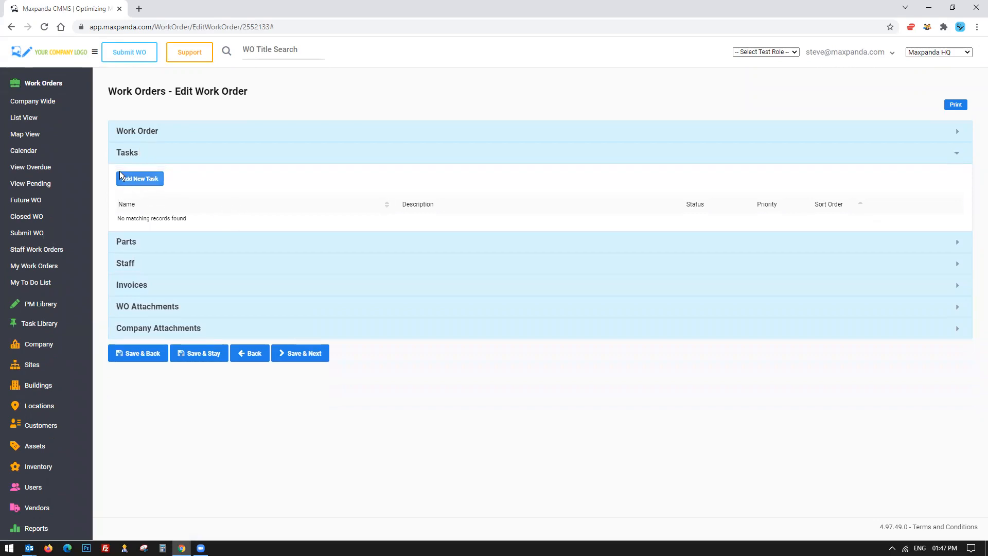
pyautogui.click(43, 83)
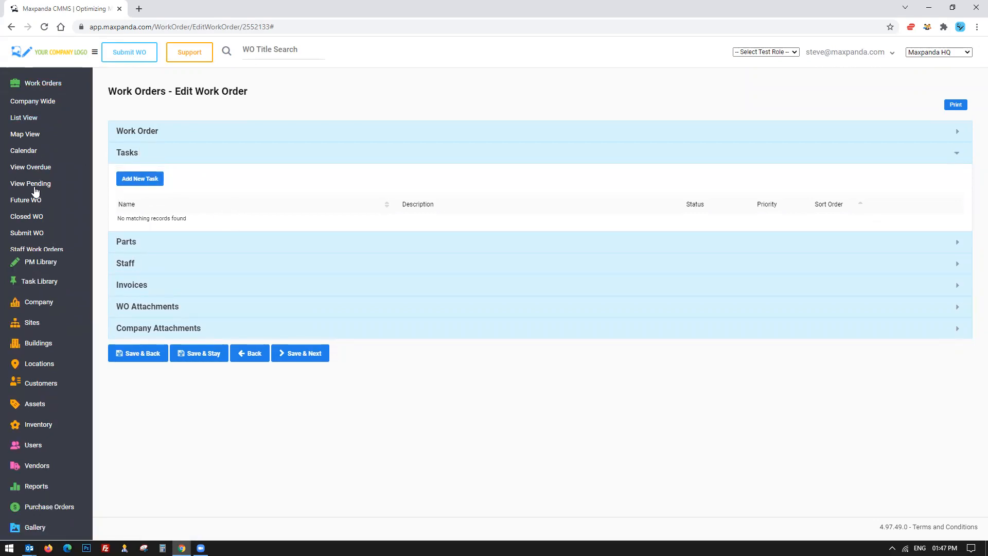
pyautogui.click(39, 126)
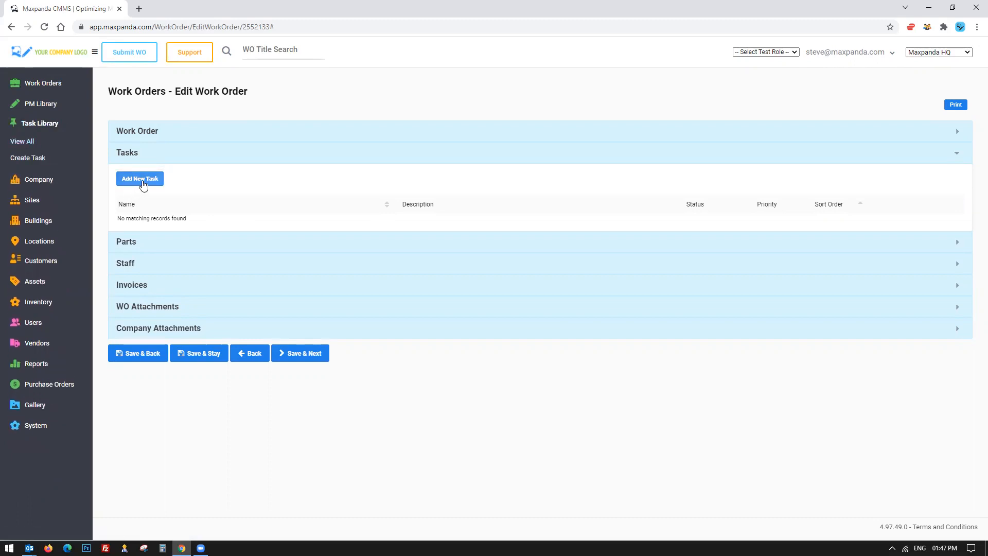
pyautogui.click(143, 182)
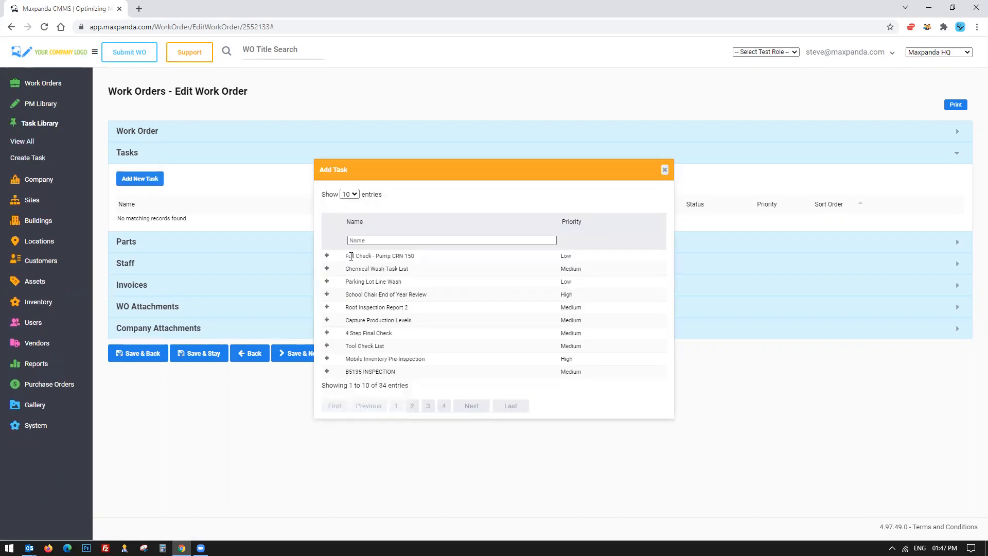
pyautogui.moveTo(346, 256); pyautogui.dragTo(484, 262)
pyautogui.click(328, 257)
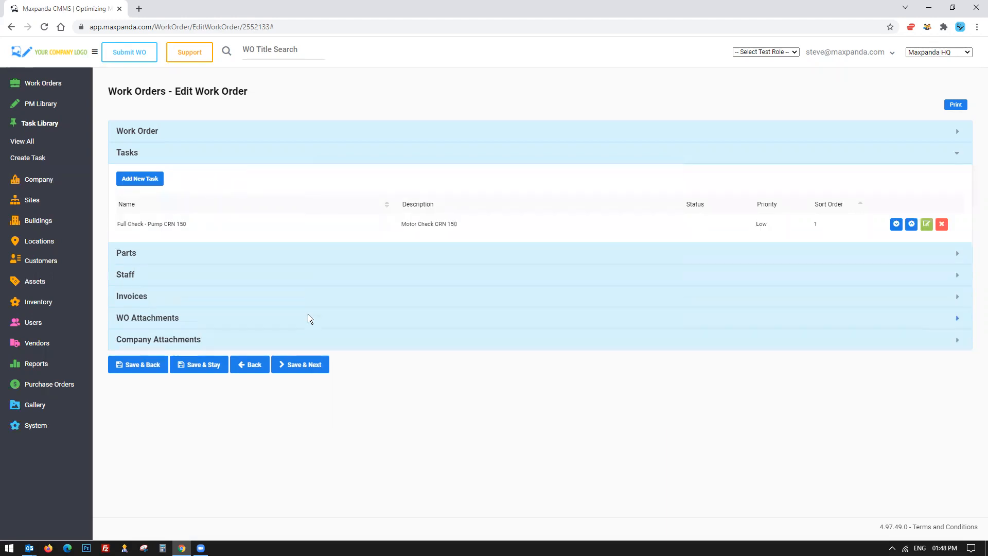
# Open the Full Check - Pump CRN 150 task for editing and review its fields and details checklist.
pyautogui.click(926, 225)
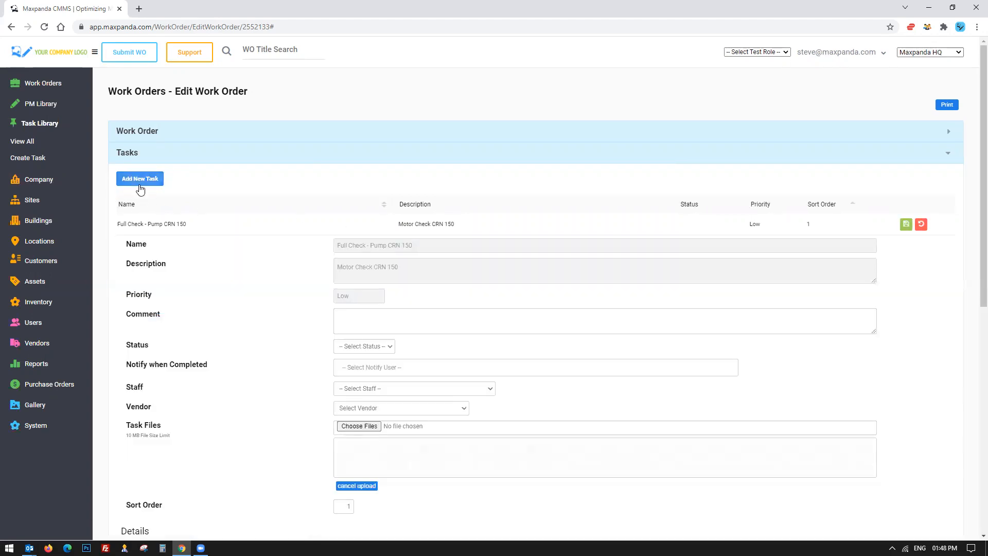
pyautogui.scroll(-2, 243, 229)
pyautogui.scroll(-5, 243, 230)
pyautogui.moveTo(174, 189); pyautogui.dragTo(256, 378)
pyautogui.click(256, 378)
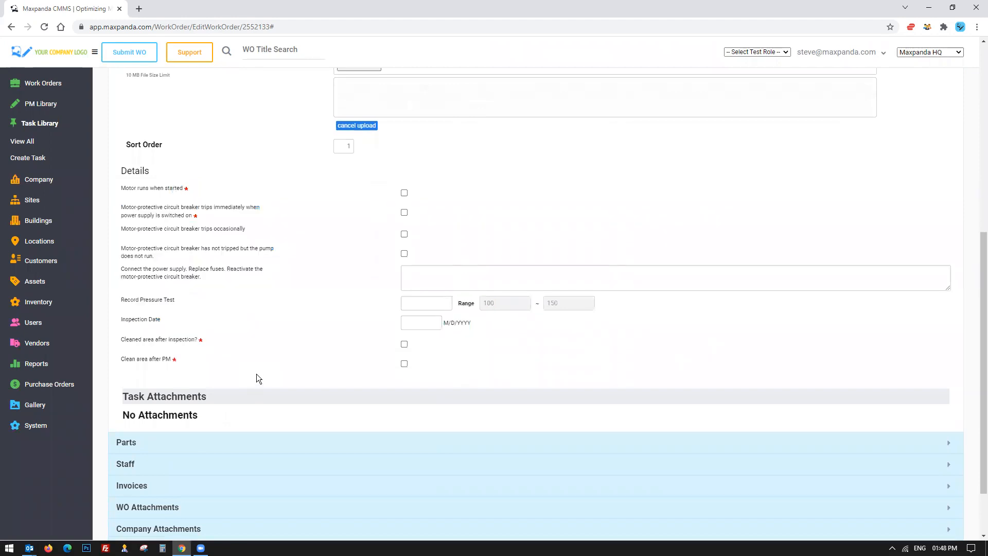
pyautogui.scroll(7, 256, 374)
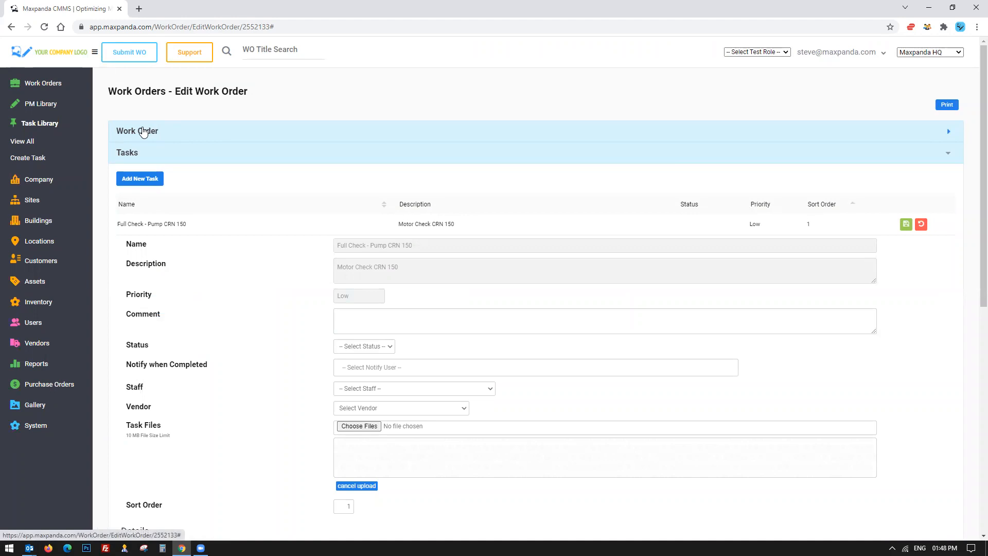
pyautogui.scroll(-3, 249, 214)
pyautogui.scroll(2, 331, 150)
pyautogui.click(341, 193)
pyautogui.tripleClick(341, 192)
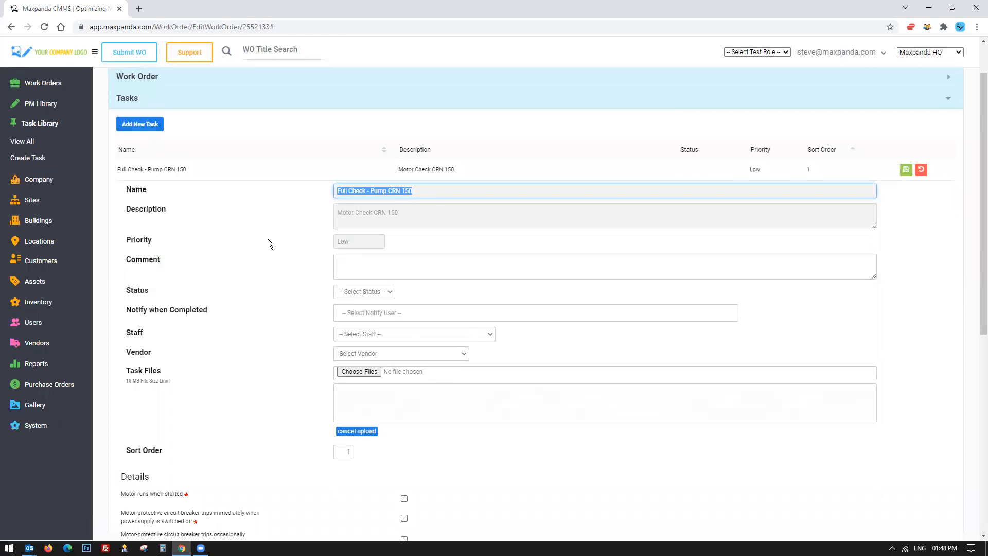
pyautogui.scroll(-2, 269, 237)
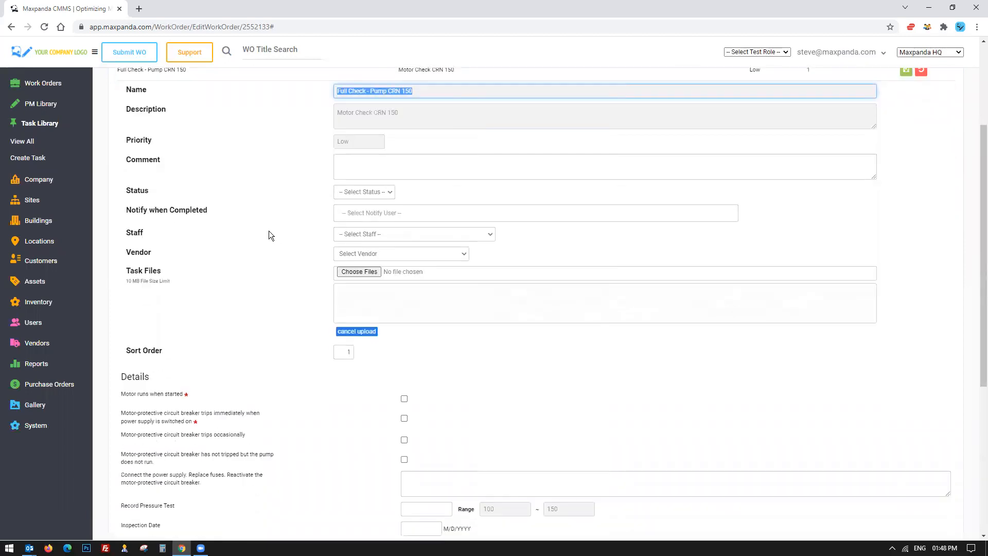
pyautogui.click(373, 235)
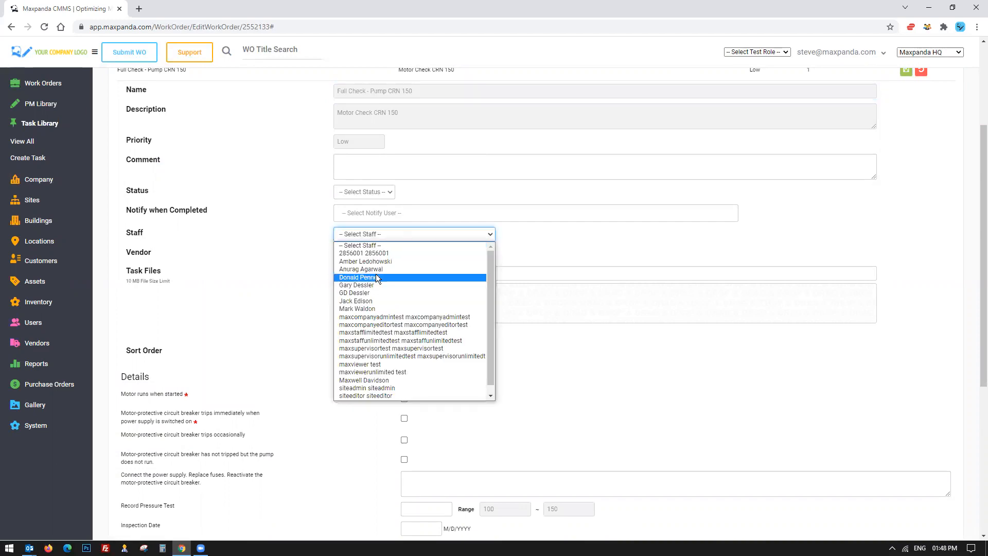
pyautogui.click(375, 277)
pyautogui.click(370, 255)
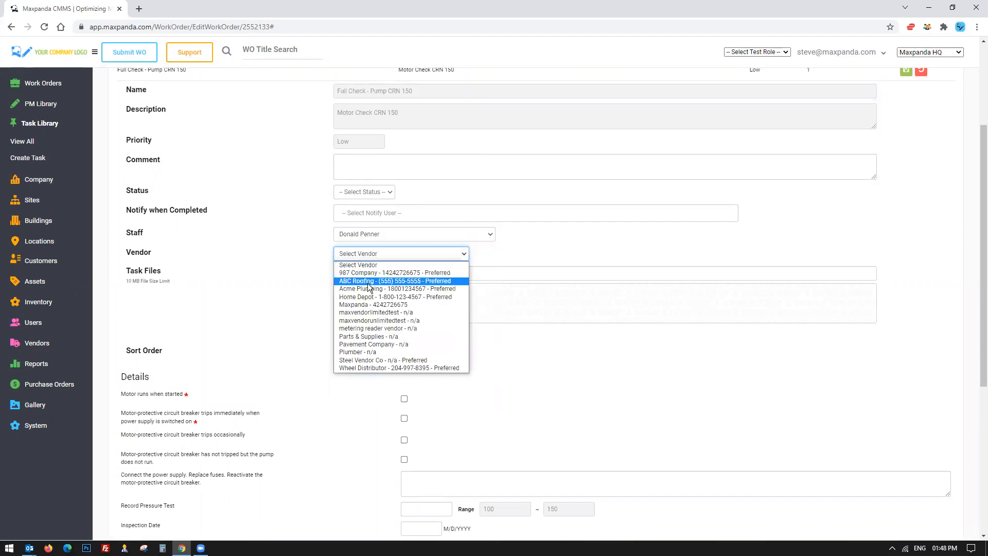
pyautogui.click(369, 297)
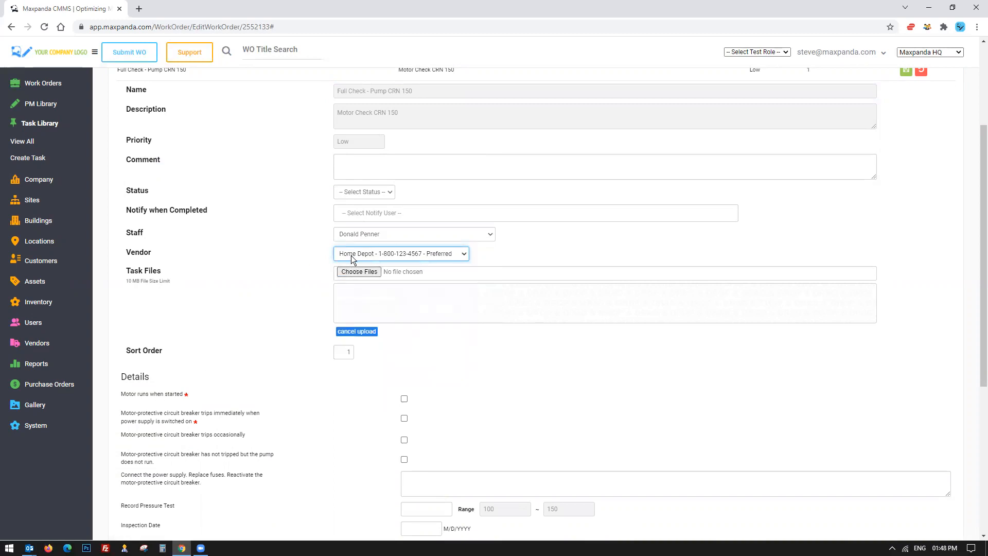
# Tick Motor runs when started and enter 123 lol in the power supply instructions field.
pyautogui.scroll(-4, 252, 260)
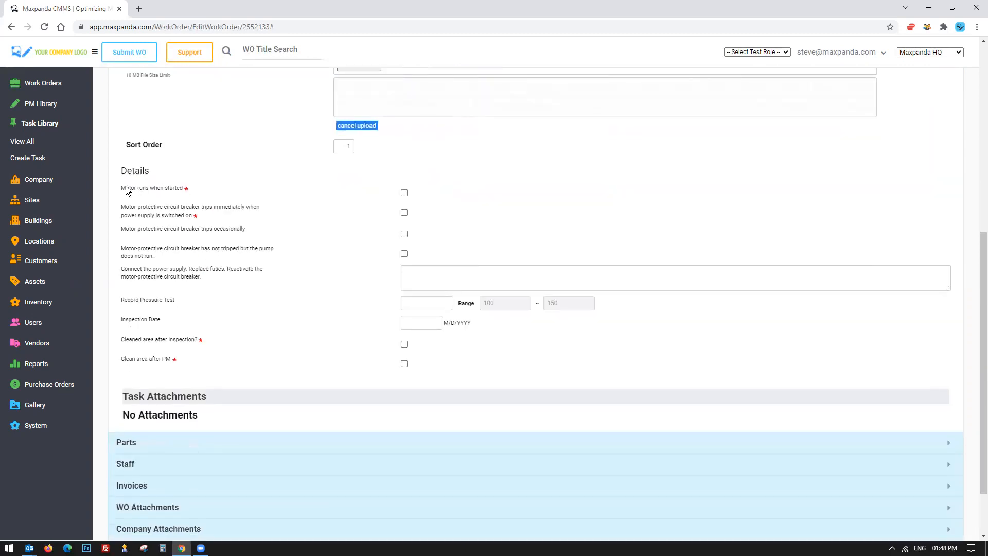
pyautogui.moveTo(122, 202); pyautogui.dragTo(190, 362)
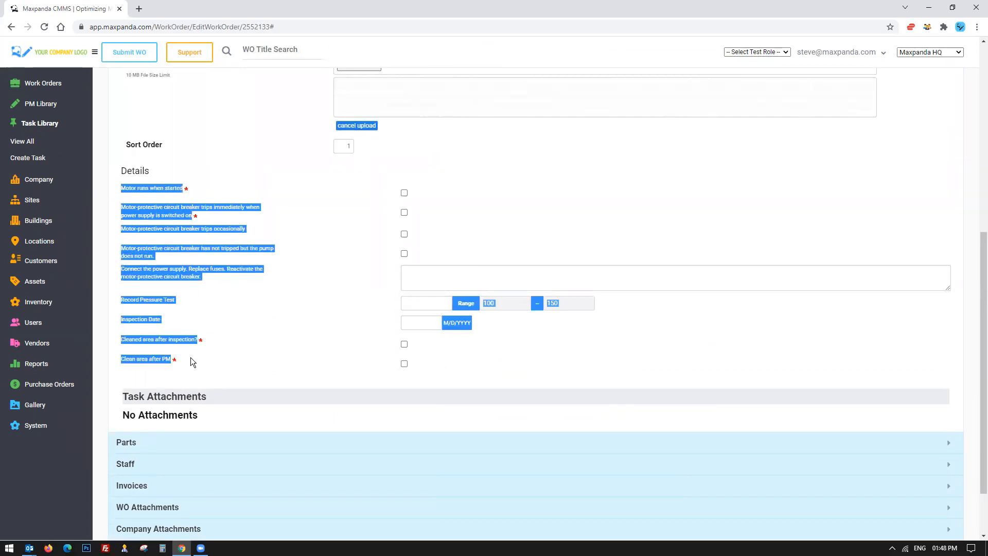
pyautogui.click(191, 358)
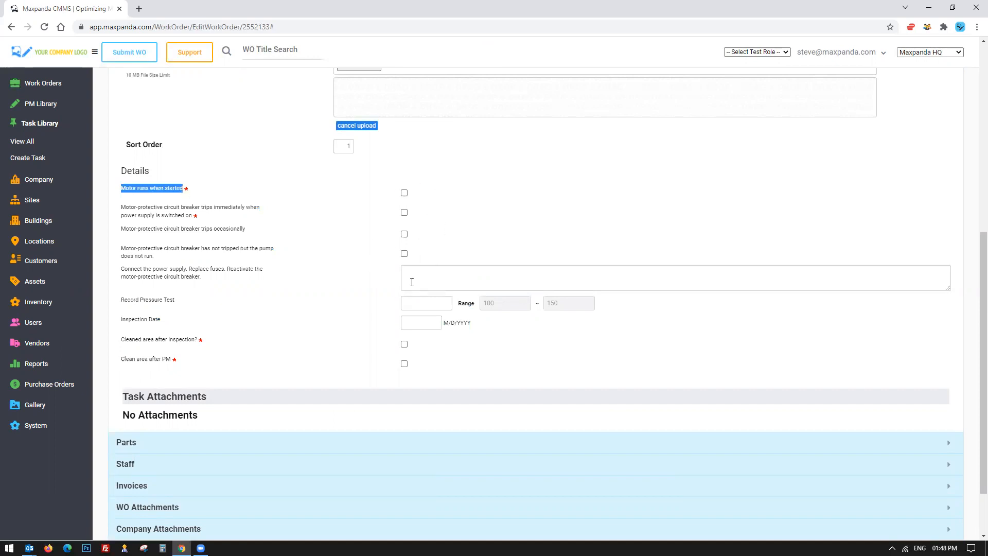
pyautogui.click(440, 190)
pyautogui.click(430, 277)
pyautogui.write('123 lol')
# Enter 134 as the Record Pressure Test value.
pyautogui.click(426, 302)
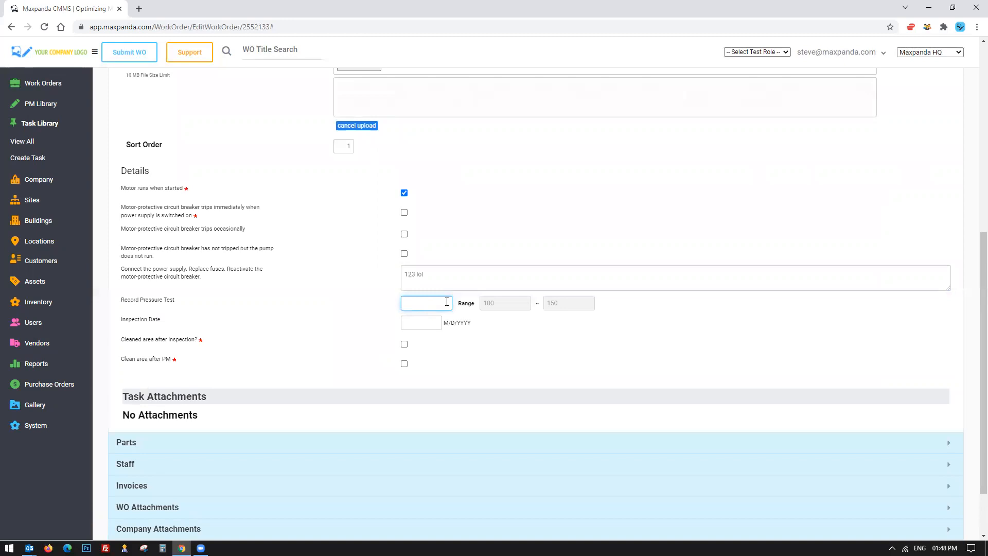
pyautogui.click(423, 321)
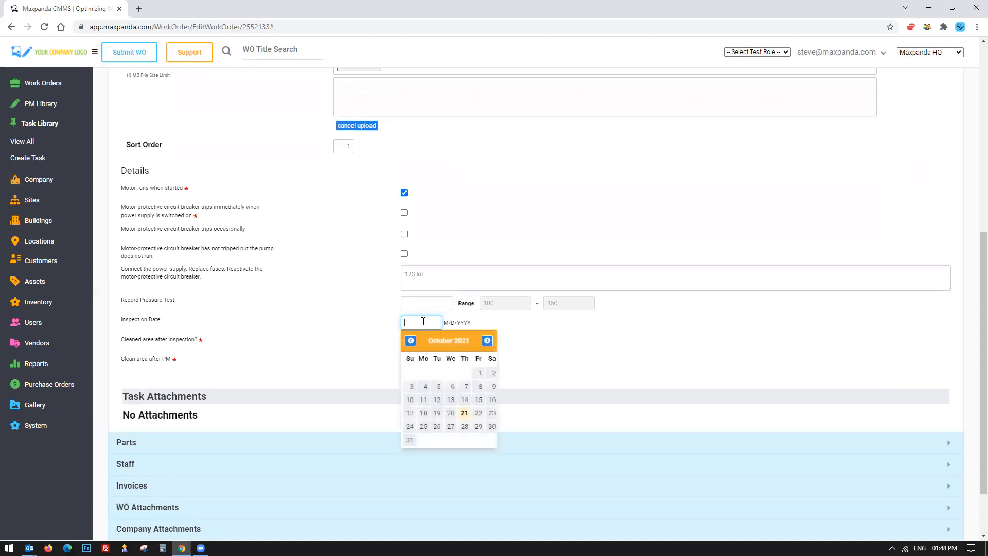
pyautogui.click(504, 323)
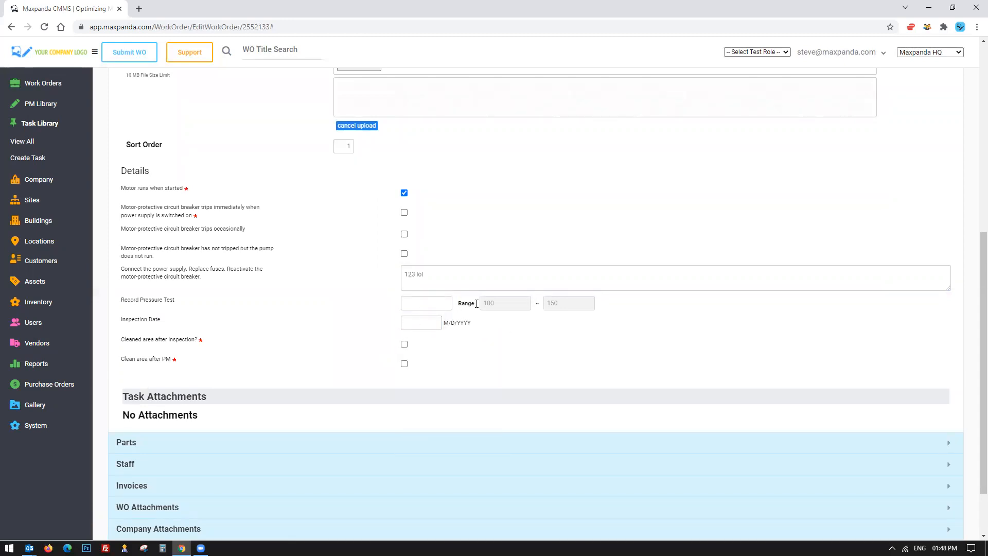
pyautogui.click(504, 303)
pyautogui.click(575, 302)
pyautogui.click(424, 304)
pyautogui.write('134')
# Set the task's status to Completed.
pyautogui.scroll(5, 493, 295)
pyautogui.click(377, 244)
pyautogui.click(363, 261)
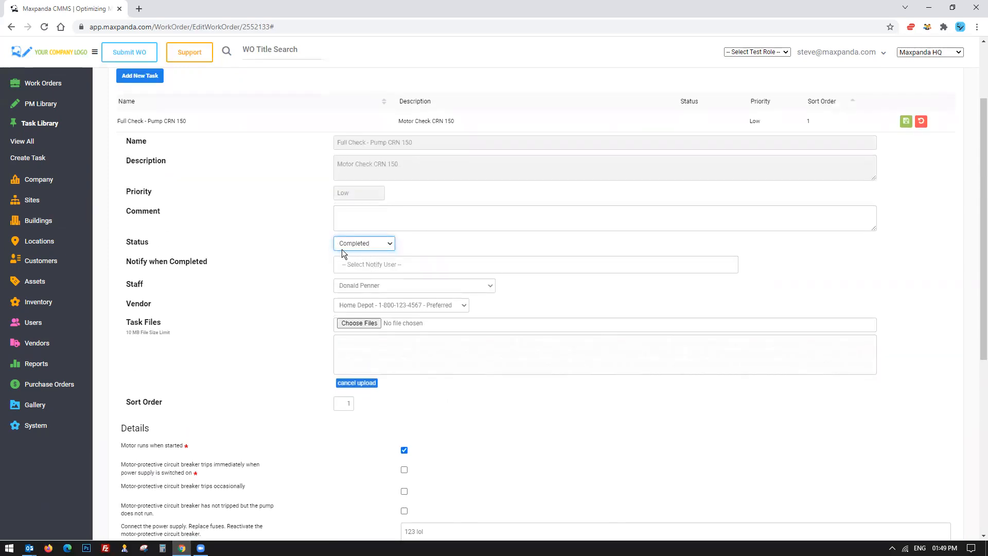
pyautogui.scroll(2, 328, 297)
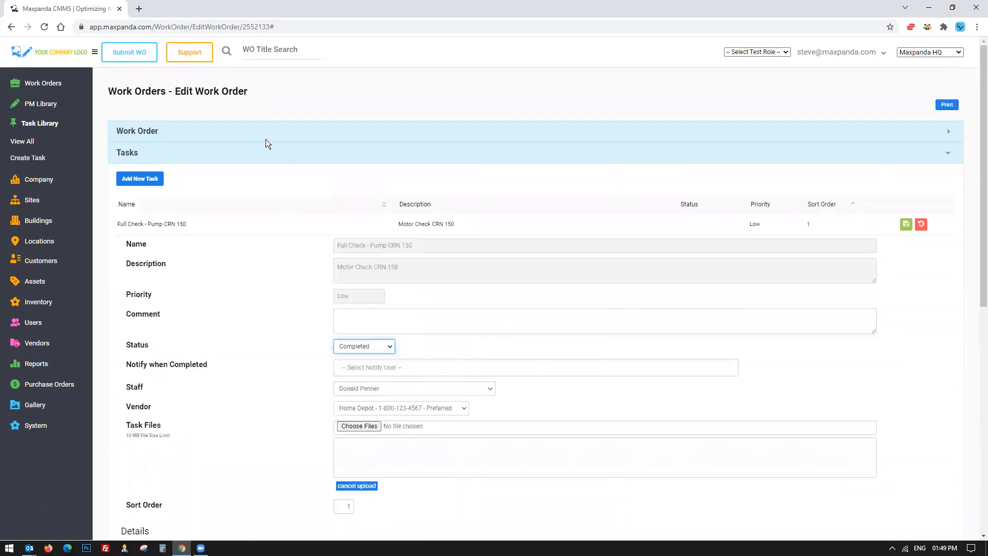
# Set the Record Pressure Test value to 234.
pyautogui.scroll(-8, 243, 304)
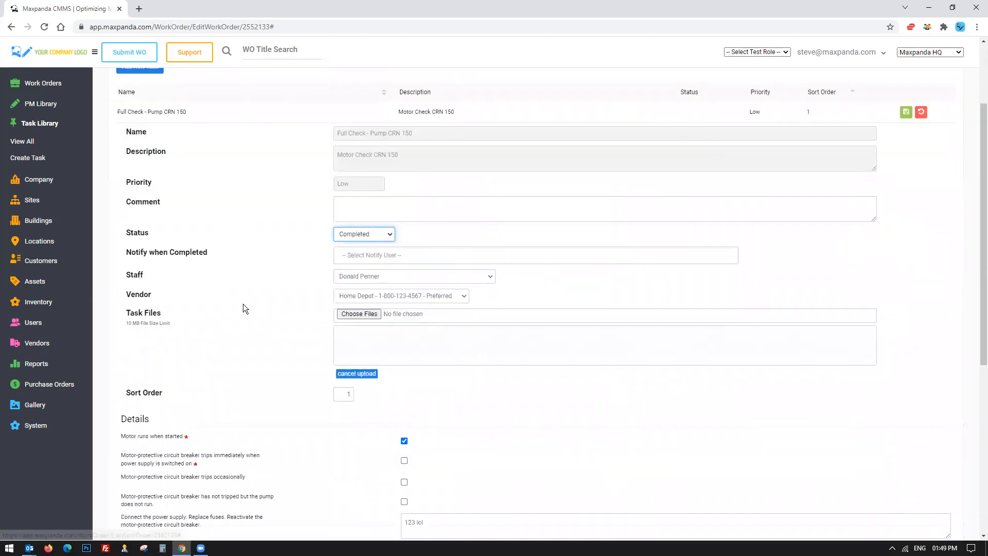
pyautogui.doubleClick(429, 229)
pyautogui.write('234')
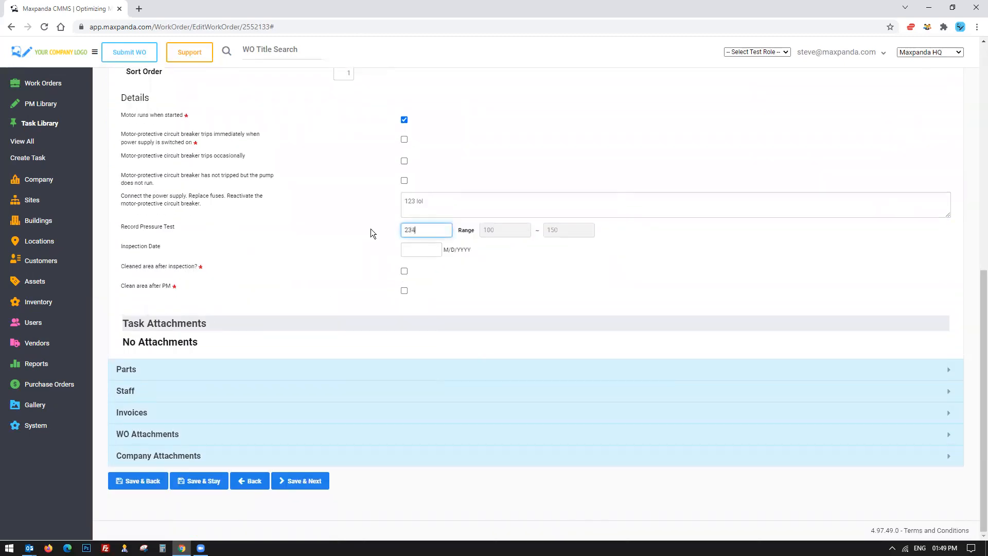
pyautogui.click(371, 228)
pyautogui.moveTo(577, 230); pyautogui.dragTo(536, 230)
pyautogui.click(553, 229)
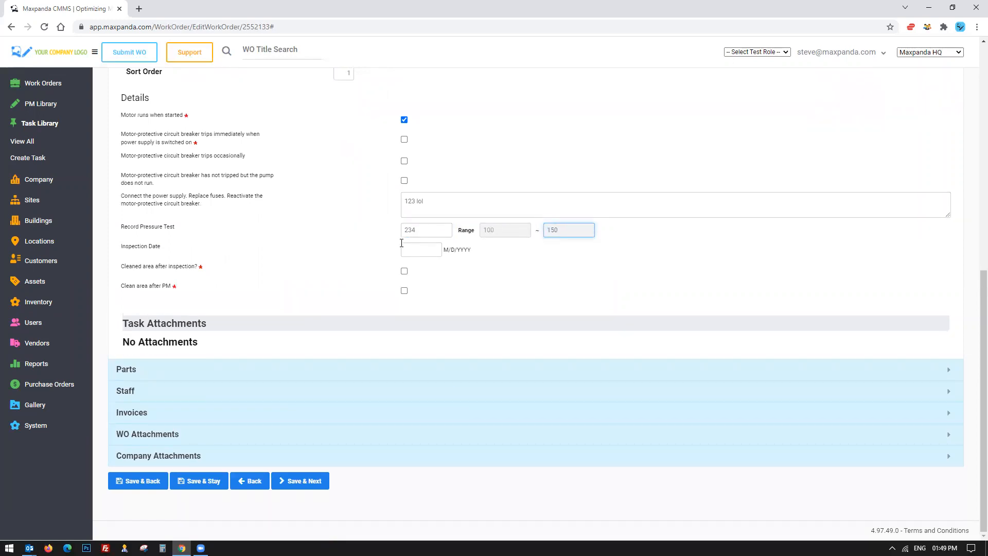
pyautogui.moveTo(121, 230)
pyautogui.mouseDown()
pyautogui.moveTo(652, 229)
pyautogui.moveTo(128, 230)
pyautogui.mouseUp()
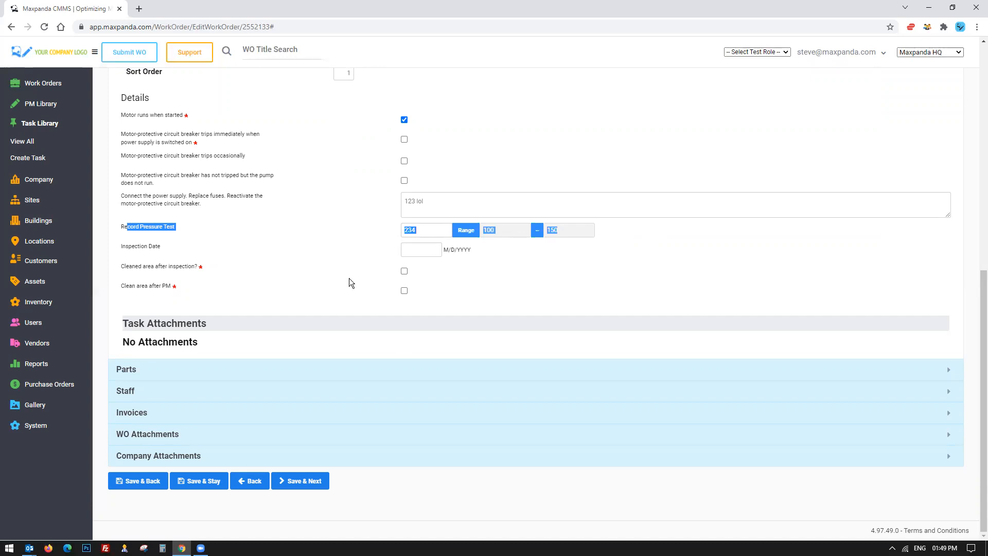
# Close the task editor and delete the Full Check - Pump CRN 150 task from the work order.
pyautogui.scroll(7, 349, 278)
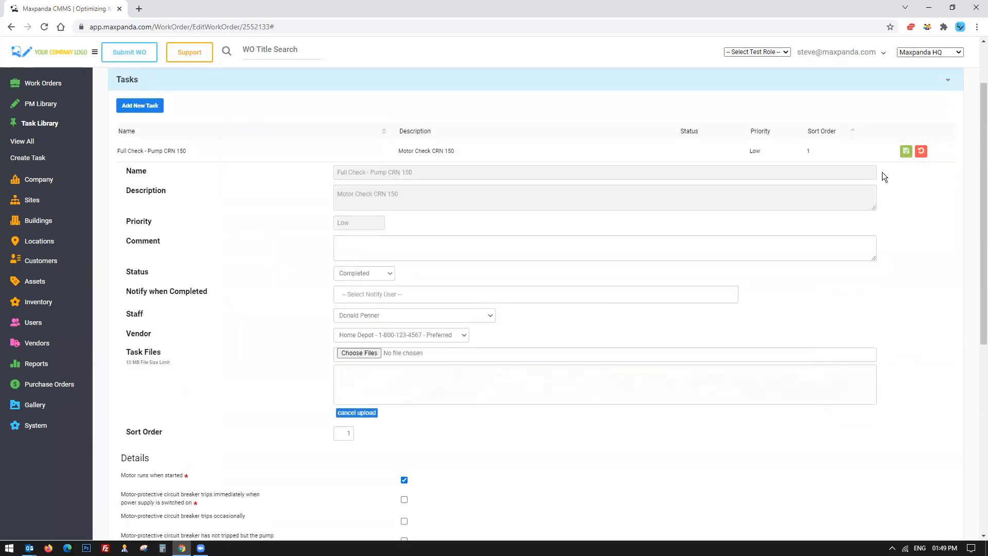
pyautogui.click(921, 153)
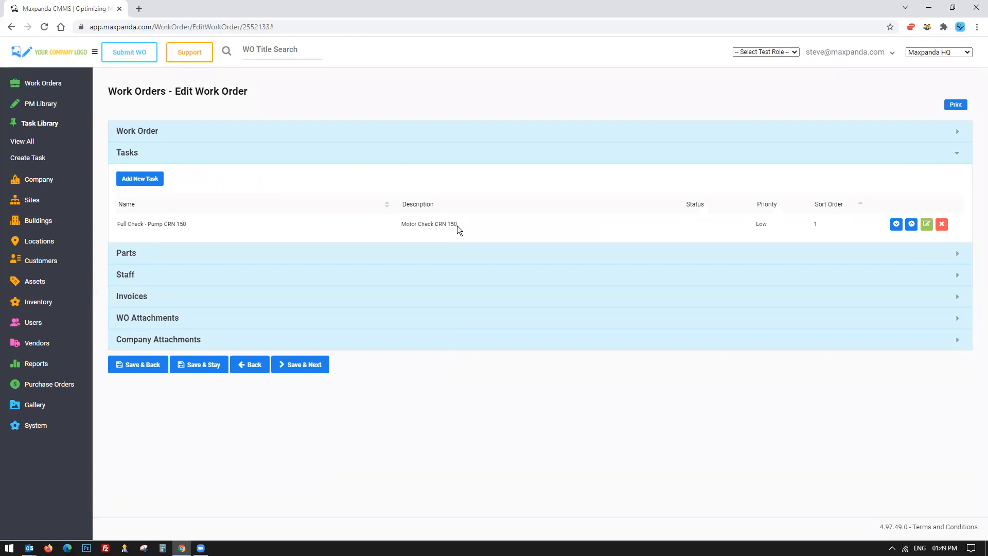
pyautogui.click(942, 226)
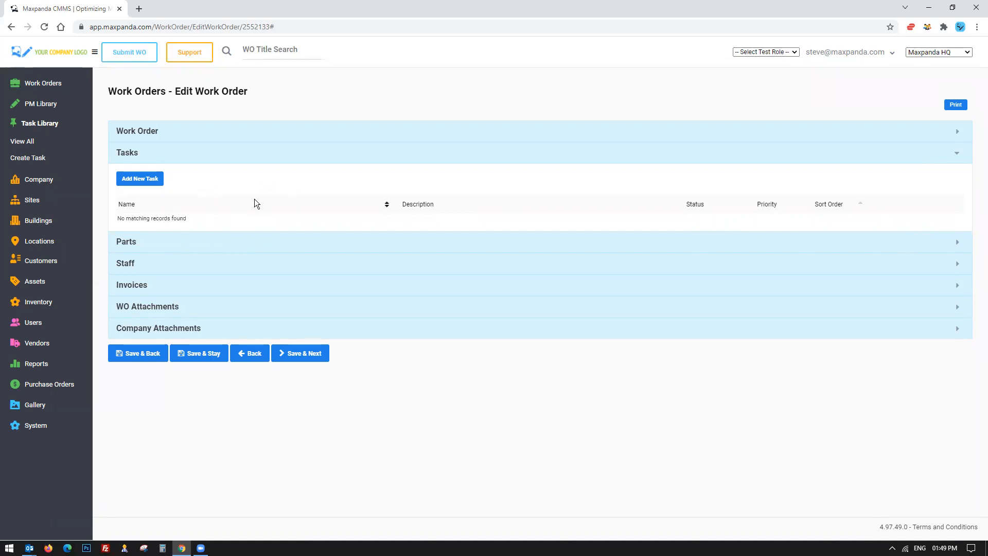
# Open the Parts section and examine the parts listed on the work order.
pyautogui.click(165, 241)
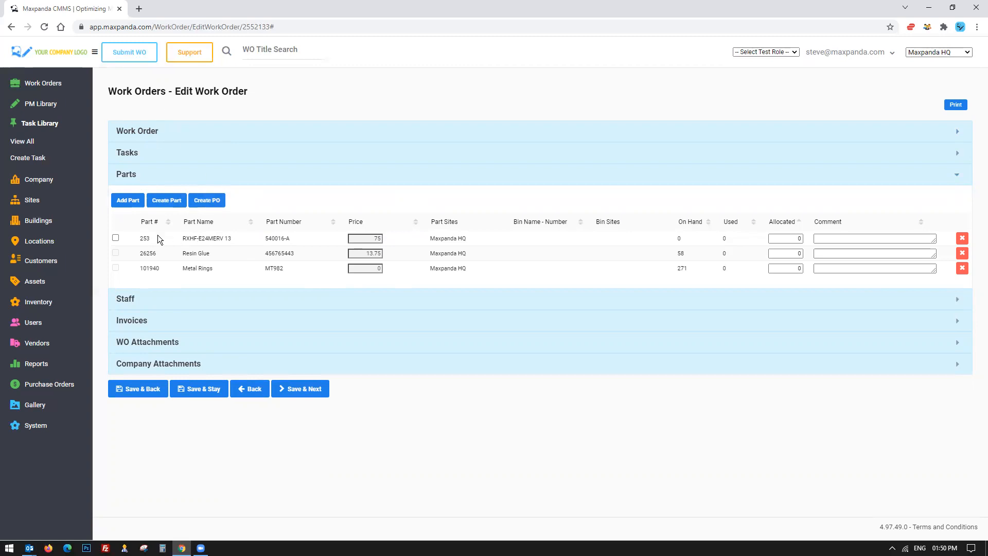
pyautogui.moveTo(144, 238); pyautogui.dragTo(515, 274)
pyautogui.click(514, 270)
pyautogui.moveTo(177, 235); pyautogui.dragTo(316, 255)
pyautogui.click(185, 252)
pyautogui.moveTo(180, 269); pyautogui.dragTo(317, 269)
pyautogui.click(318, 269)
pyautogui.moveTo(190, 270); pyautogui.dragTo(254, 272)
pyautogui.click(695, 267)
pyautogui.moveTo(688, 267); pyautogui.dragTo(643, 268)
pyautogui.doubleClick(793, 268)
# Review the Staff, Invoices, WO Attachments and Company Attachments sections of the work order.
pyautogui.click(229, 294)
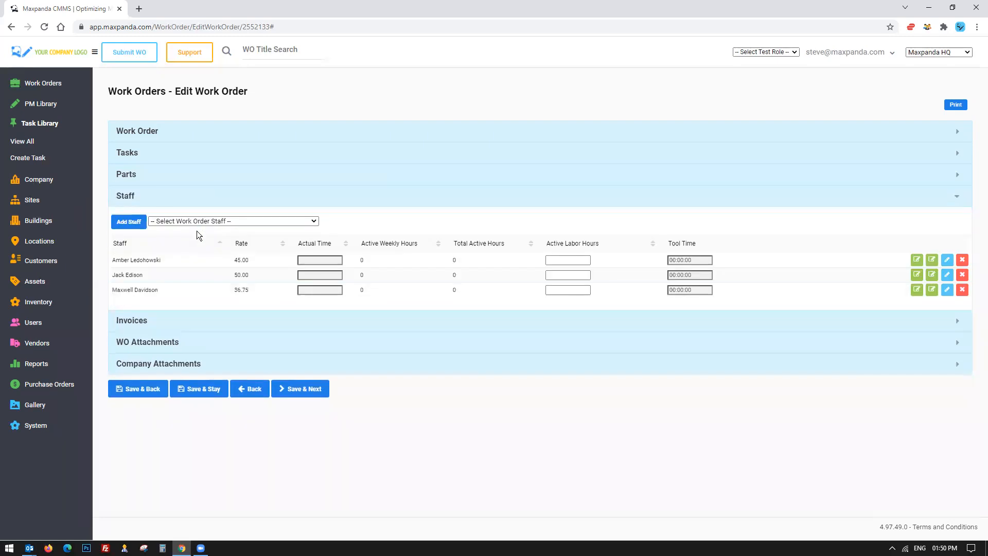
pyautogui.click(149, 320)
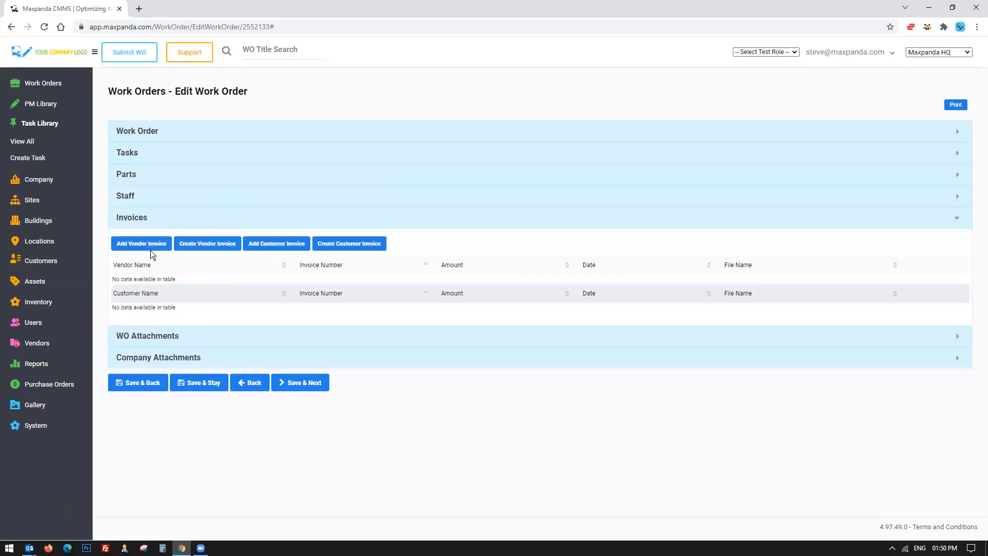
pyautogui.click(153, 339)
pyautogui.moveTo(118, 267); pyautogui.dragTo(236, 276)
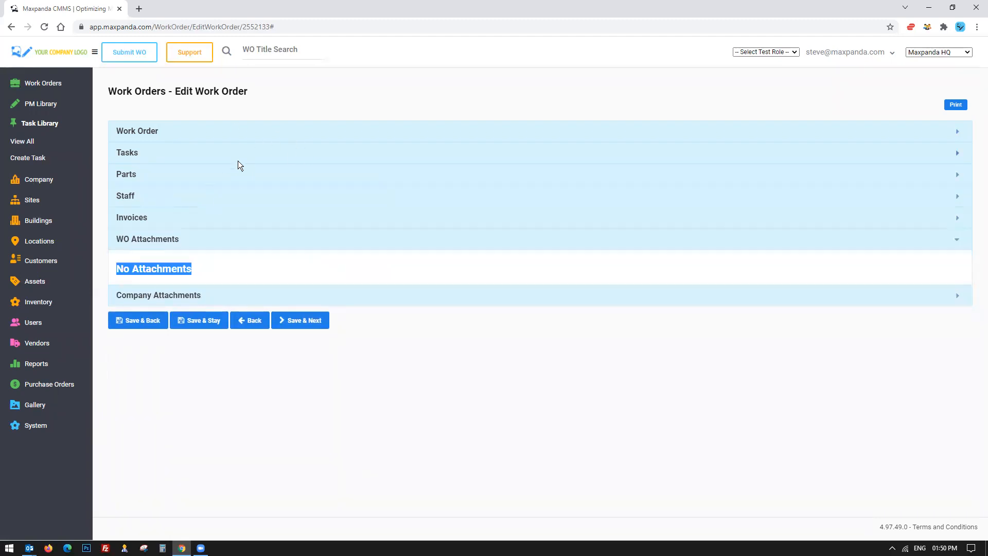
pyautogui.click(165, 297)
pyautogui.scroll(-2, 283, 275)
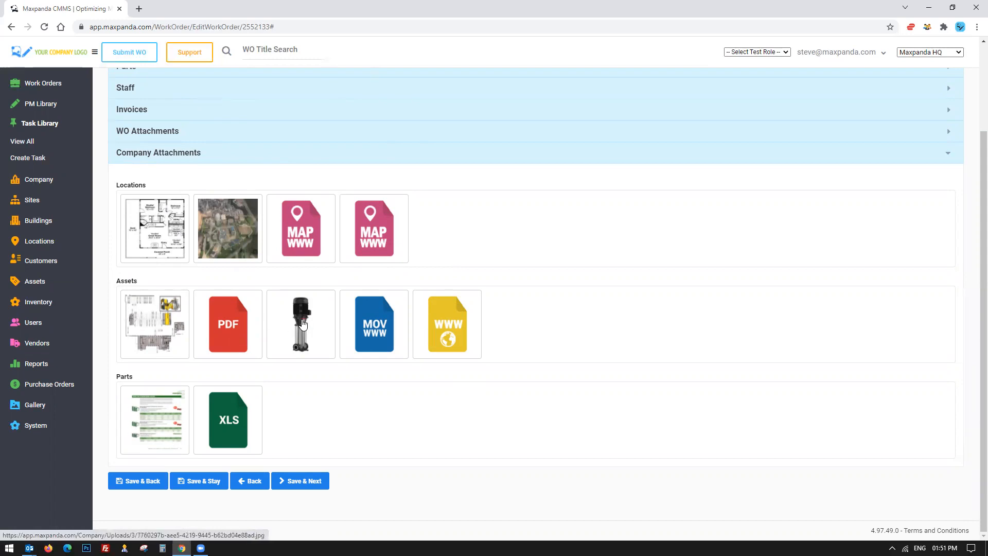
pyautogui.click(273, 323)
pyautogui.click(590, 171)
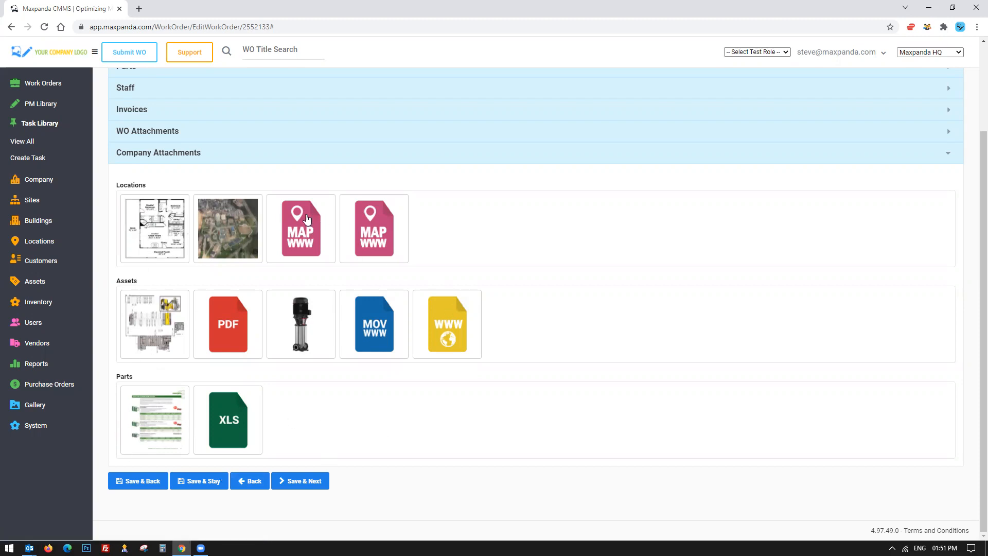
pyautogui.scroll(3, 326, 435)
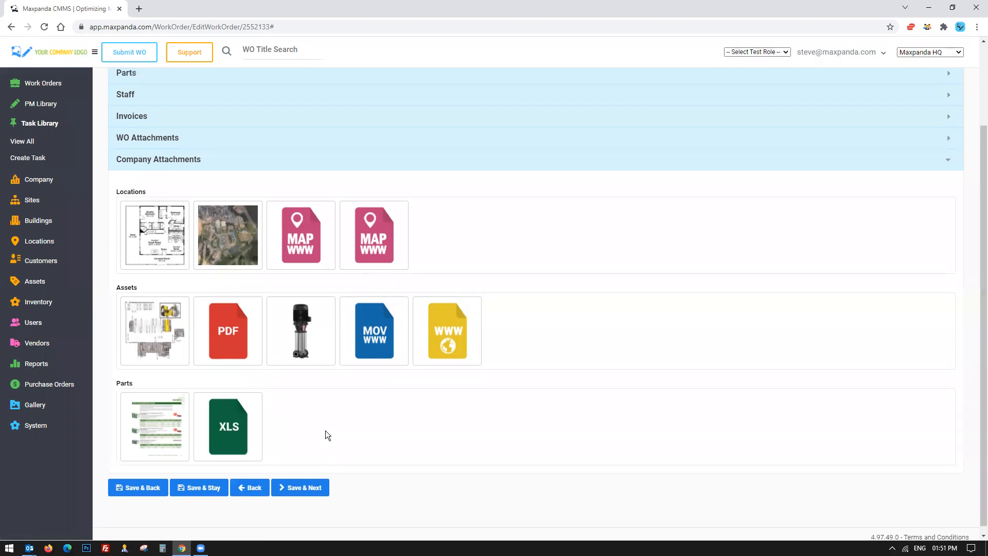
# Open the Work Order section and review the available priority options.
pyautogui.click(352, 131)
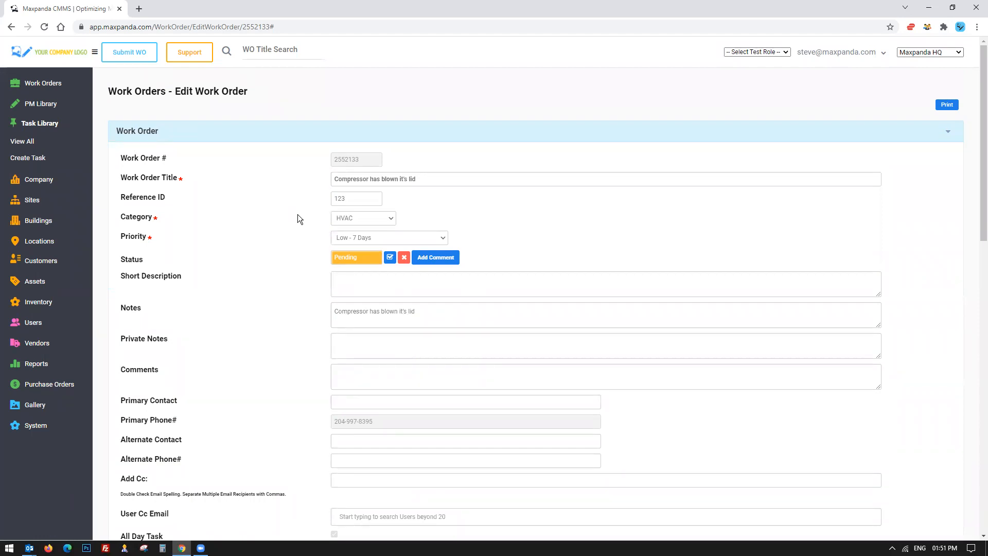
pyautogui.scroll(-1, 299, 208)
pyautogui.click(411, 186)
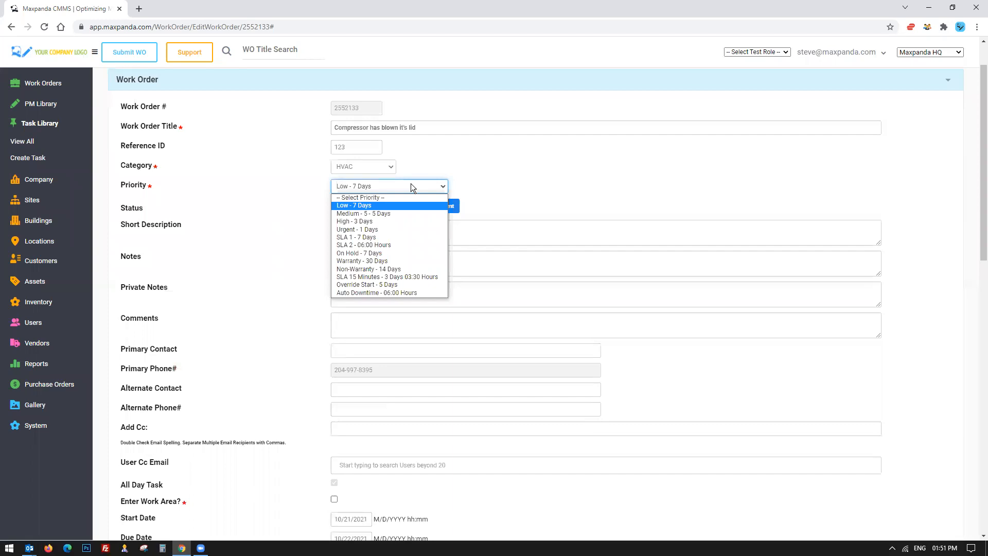
pyautogui.click(410, 186)
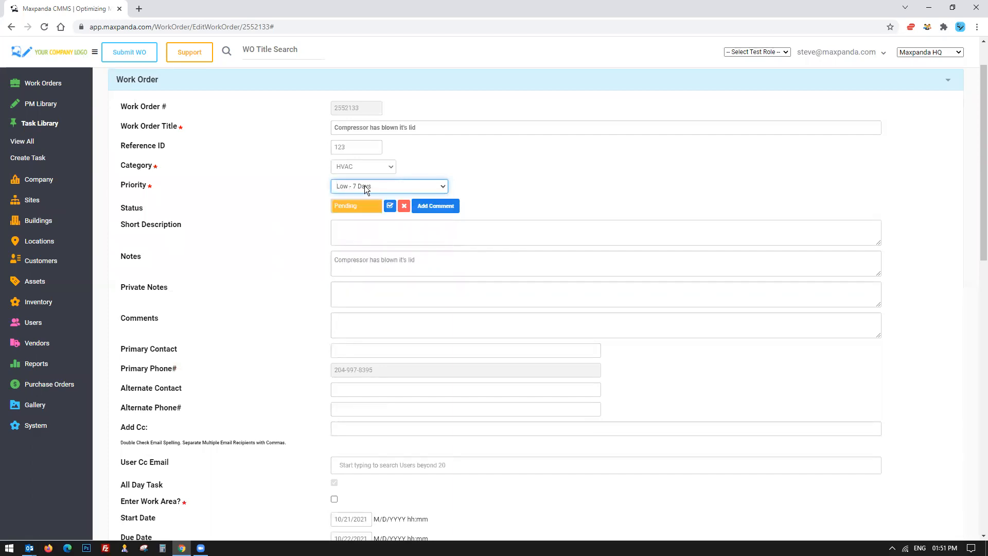
pyautogui.click(356, 187)
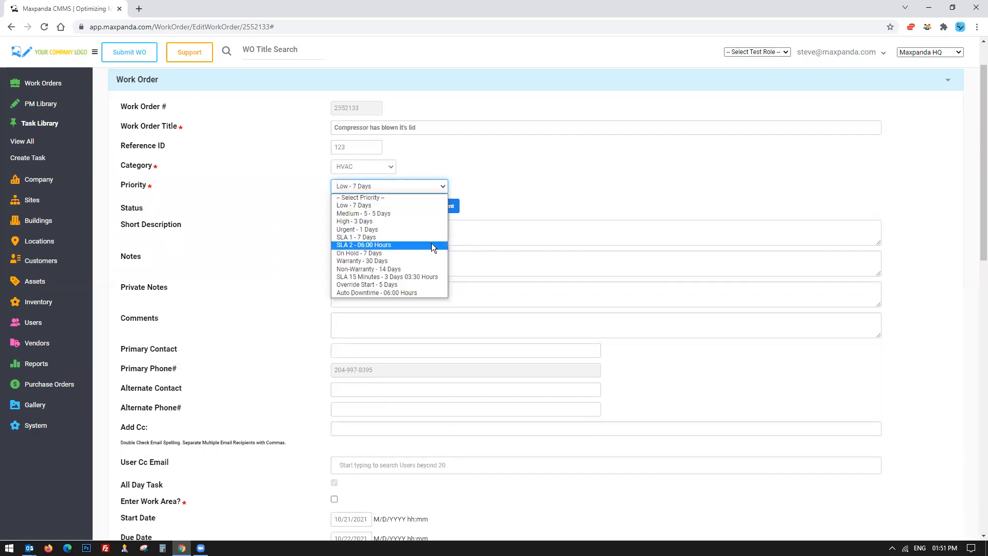
pyautogui.click(562, 181)
pyautogui.scroll(-12, 563, 181)
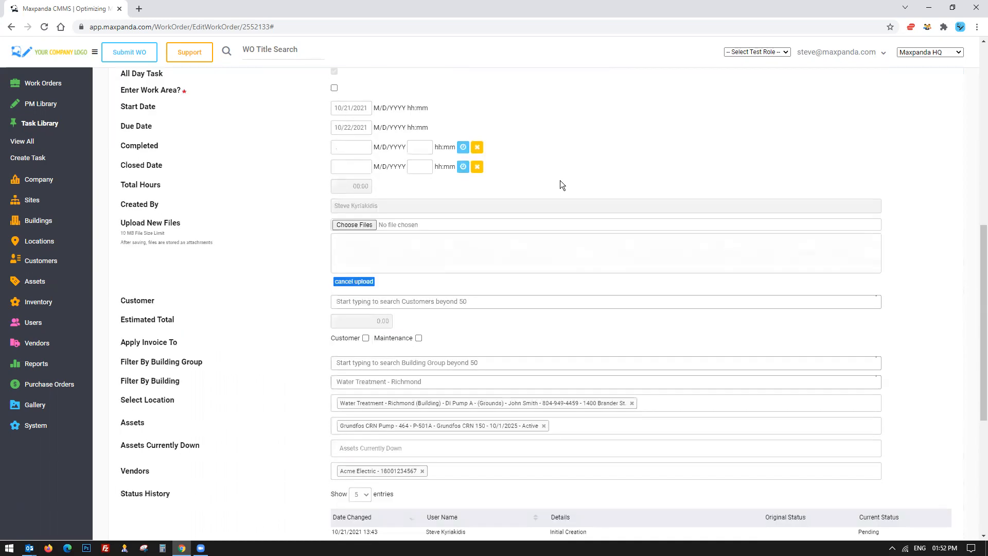
pyautogui.scroll(15, 317, 316)
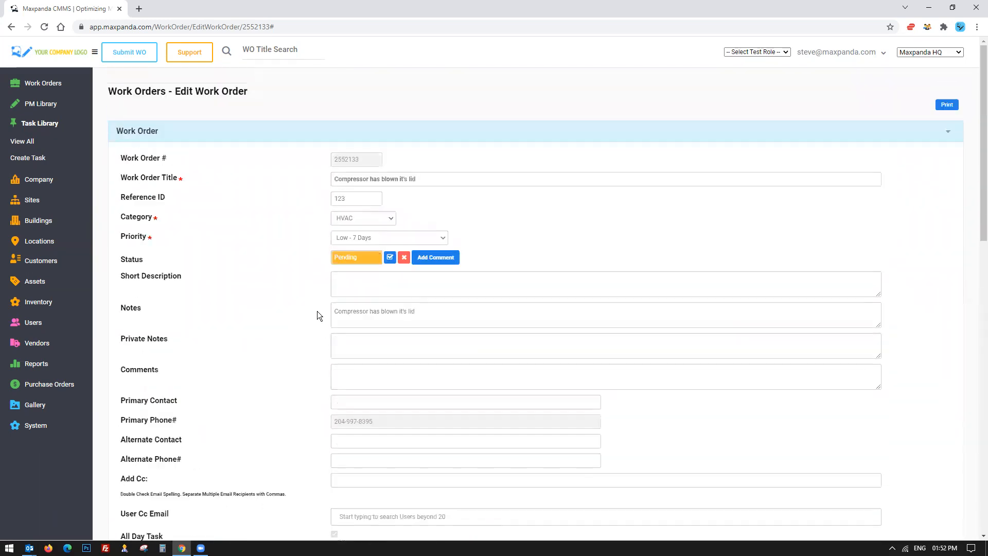
# Approve the work order.
pyautogui.click(389, 257)
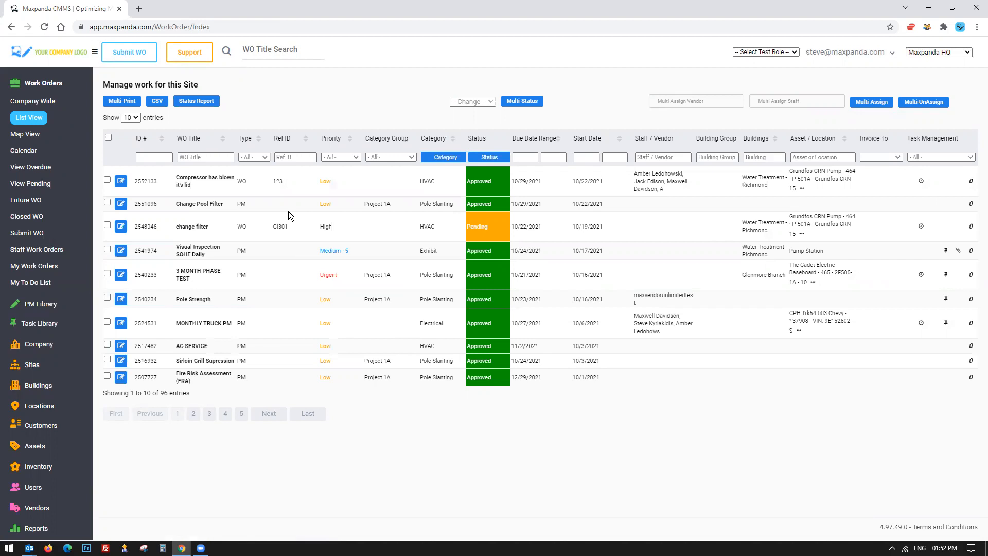
pyautogui.moveTo(133, 181); pyautogui.dragTo(176, 181)
pyautogui.moveTo(175, 178); pyautogui.dragTo(609, 186)
pyautogui.click(609, 186)
pyautogui.moveTo(679, 193)
pyautogui.mouseDown()
pyautogui.moveTo(635, 172)
pyautogui.moveTo(670, 181)
pyautogui.mouseUp()
pyautogui.click(635, 172)
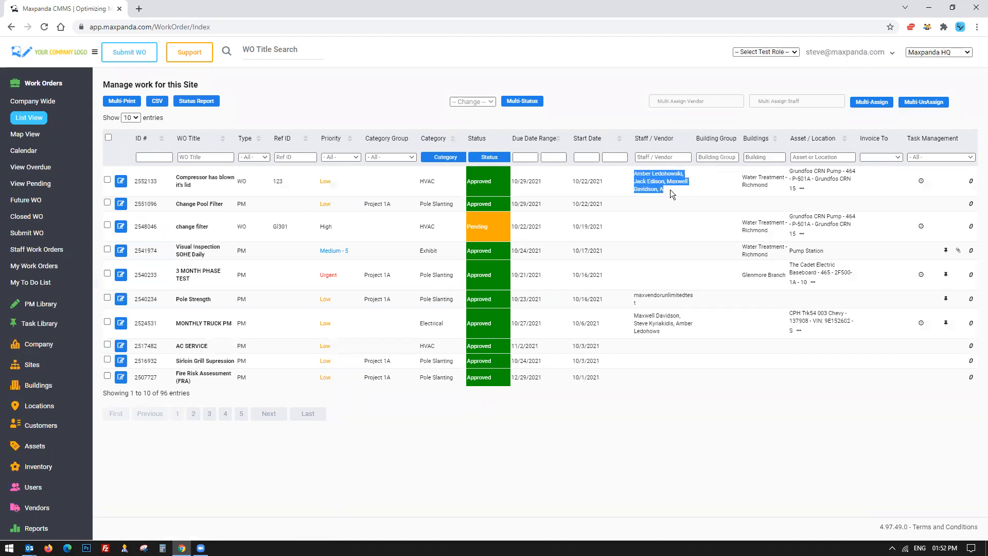
# Reopen the work order for editing and choose Company Admin as the test role.
pyautogui.click(122, 182)
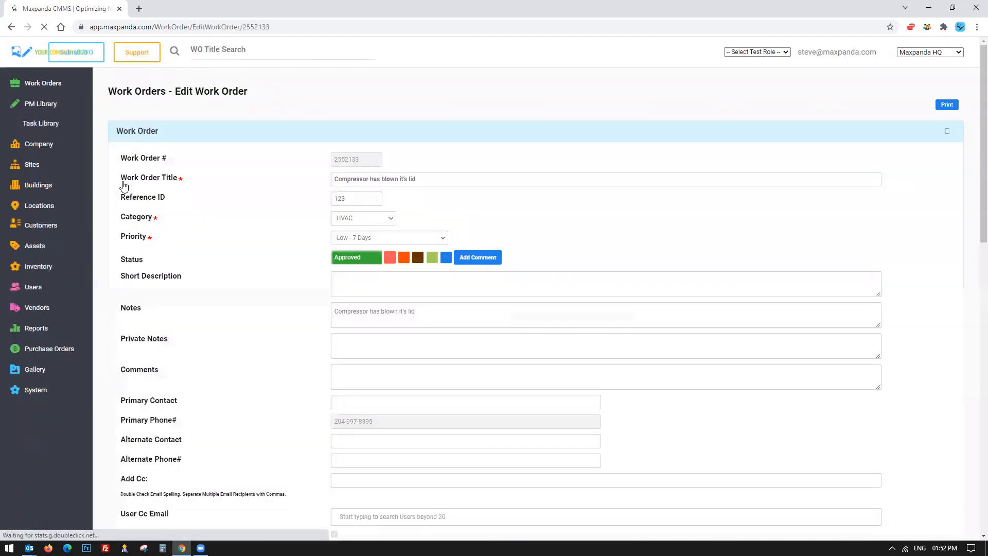
pyautogui.scroll(-2, 414, 197)
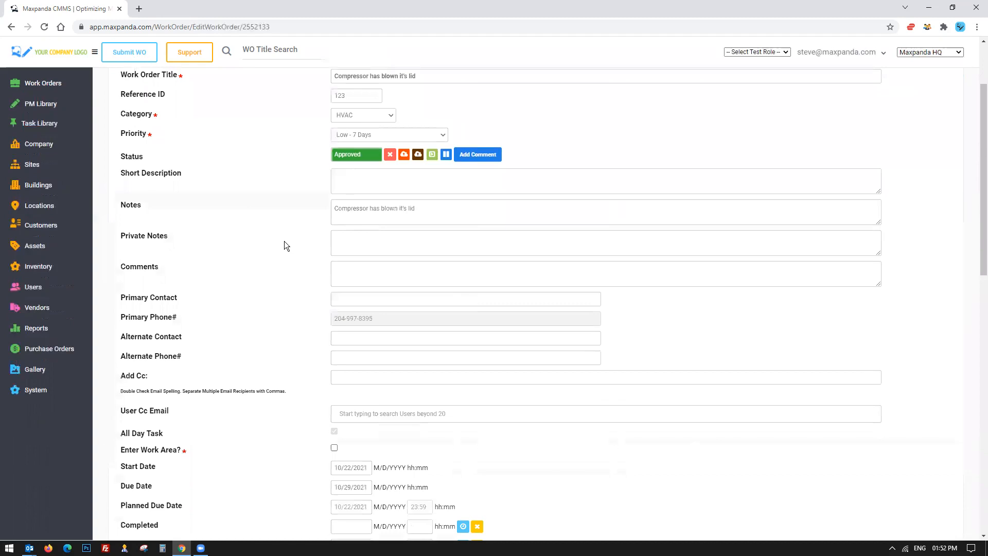
pyautogui.scroll(2, 284, 241)
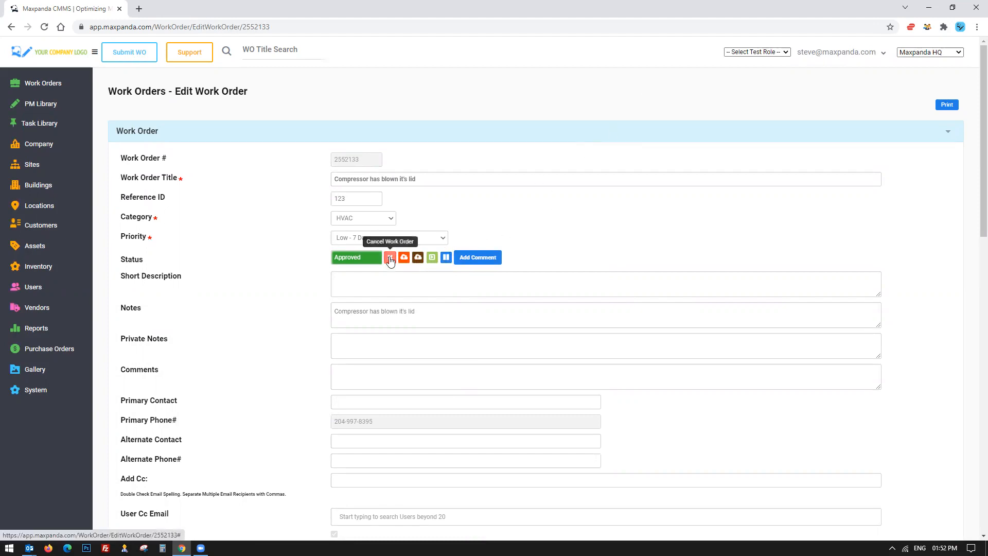
pyautogui.click(756, 52)
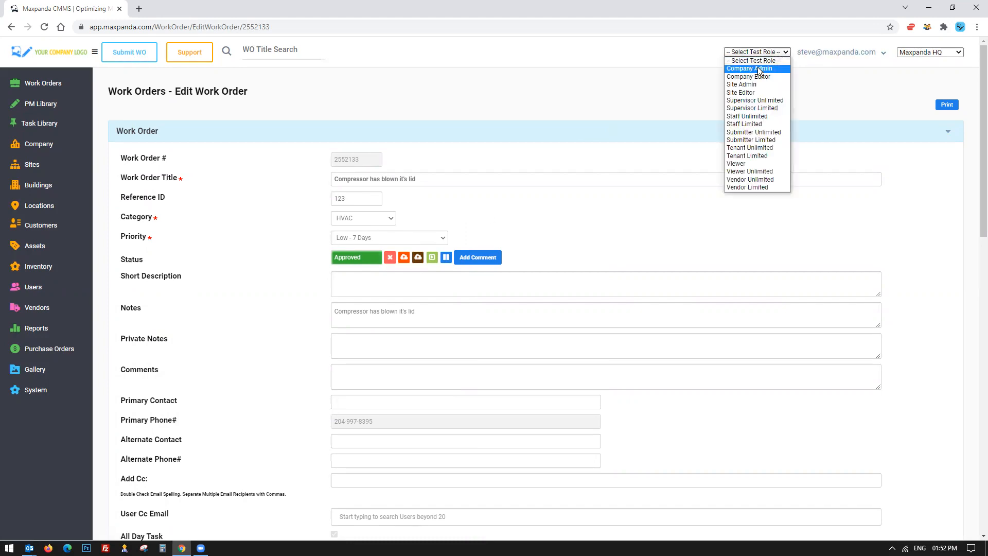
pyautogui.click(752, 68)
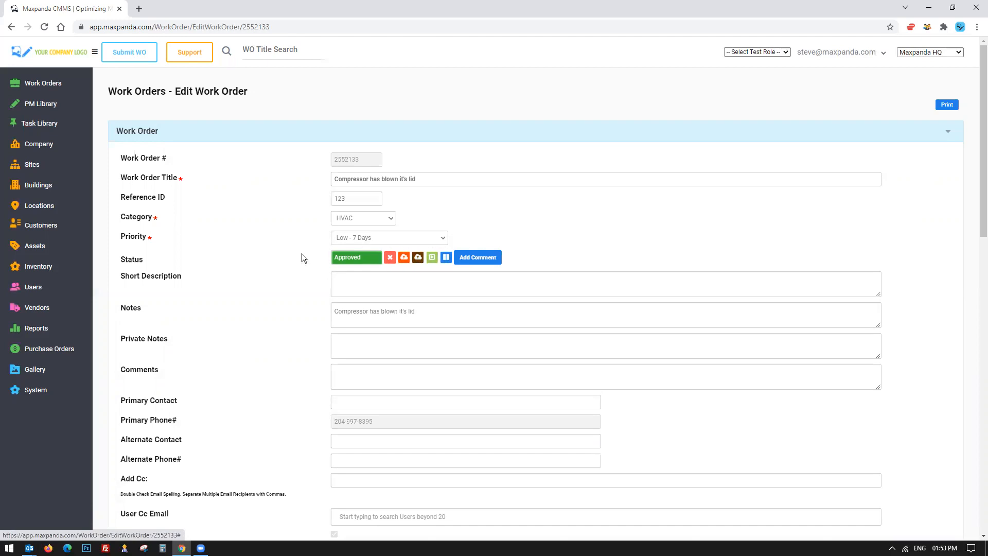
# Enter replaced motor, invoice attached. thanks. in the work order's Comments.
pyautogui.scroll(-2, 302, 257)
pyautogui.click(366, 266)
pyautogui.write('replaced motor, invoice attac')
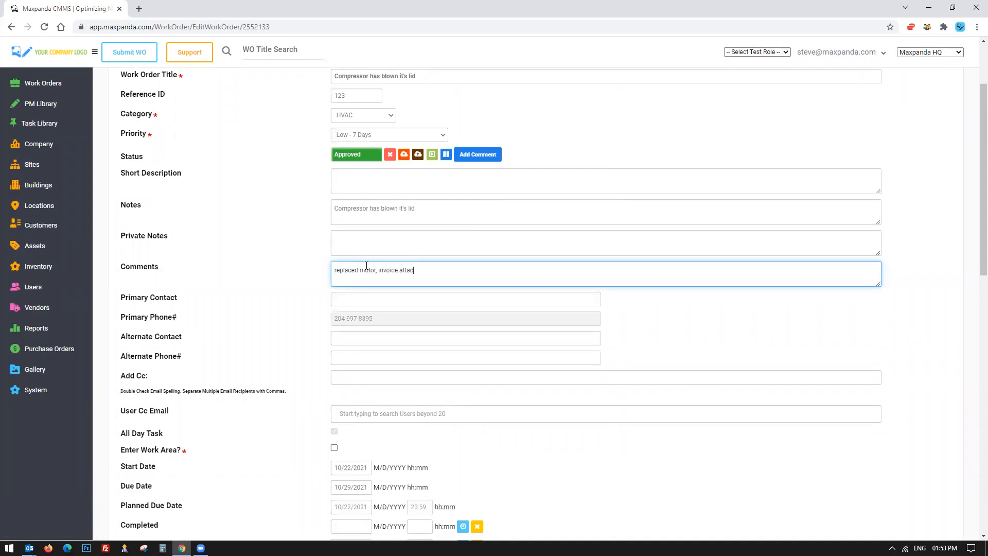
pyautogui.write('hed. thanks.')
# Add the private note vendor was nice.
pyautogui.click(380, 250)
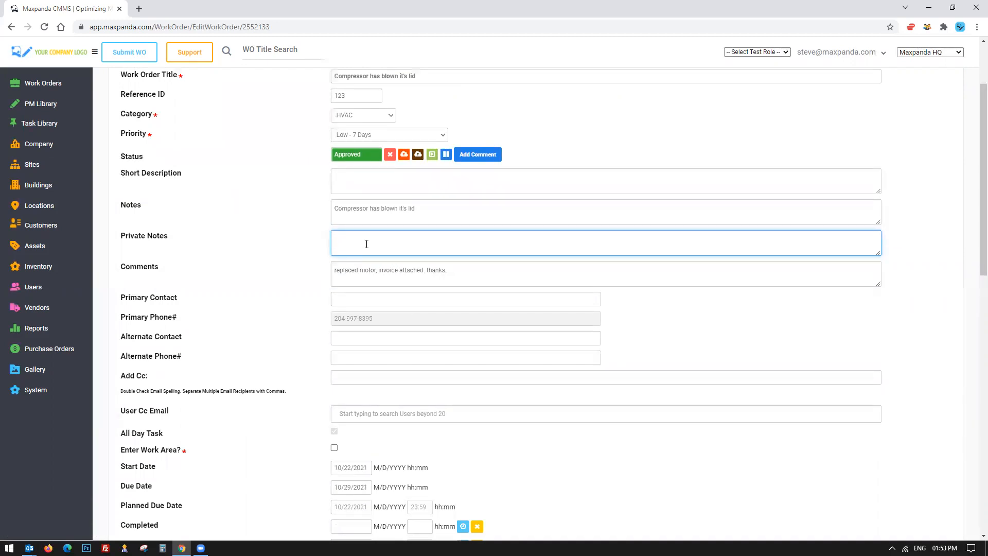
pyautogui.write('vendor was nice.')
# Review the work order's Tasks and Parts sections.
pyautogui.scroll(-9, 250, 231)
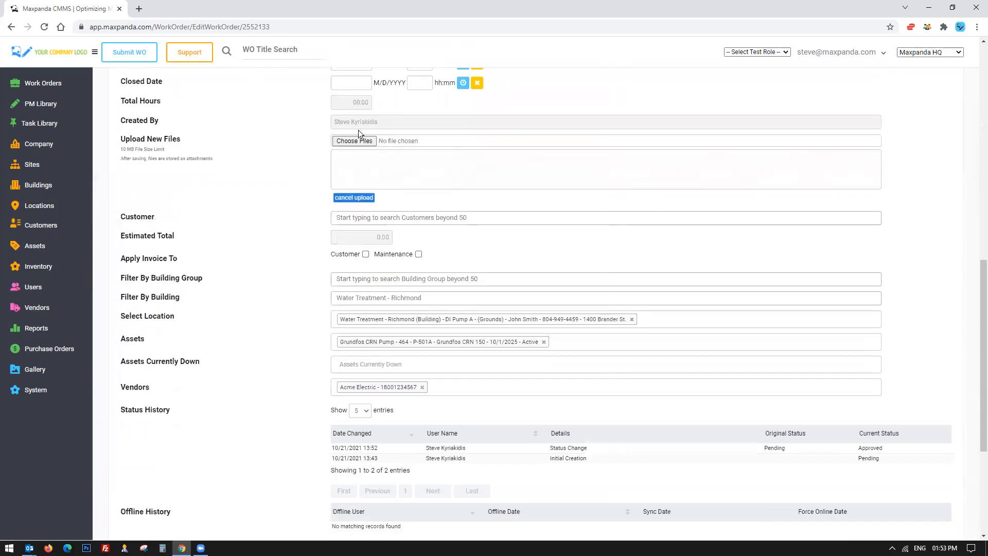
pyautogui.scroll(-4, 328, 168)
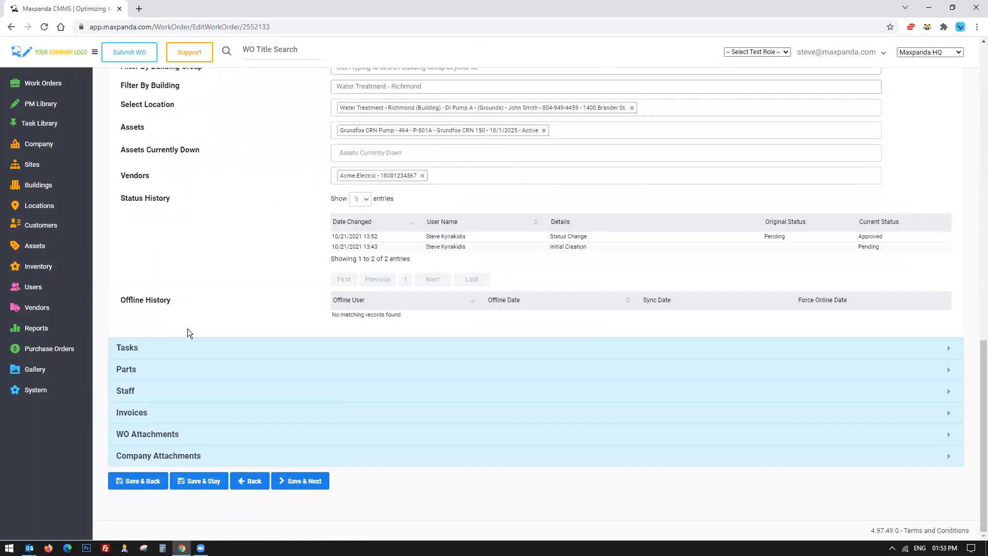
pyautogui.click(179, 349)
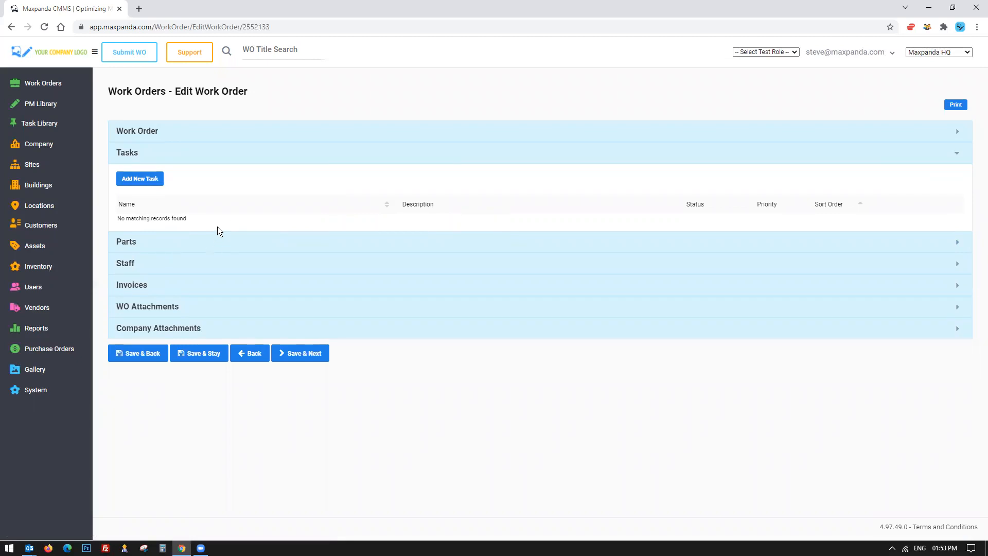
pyautogui.click(137, 242)
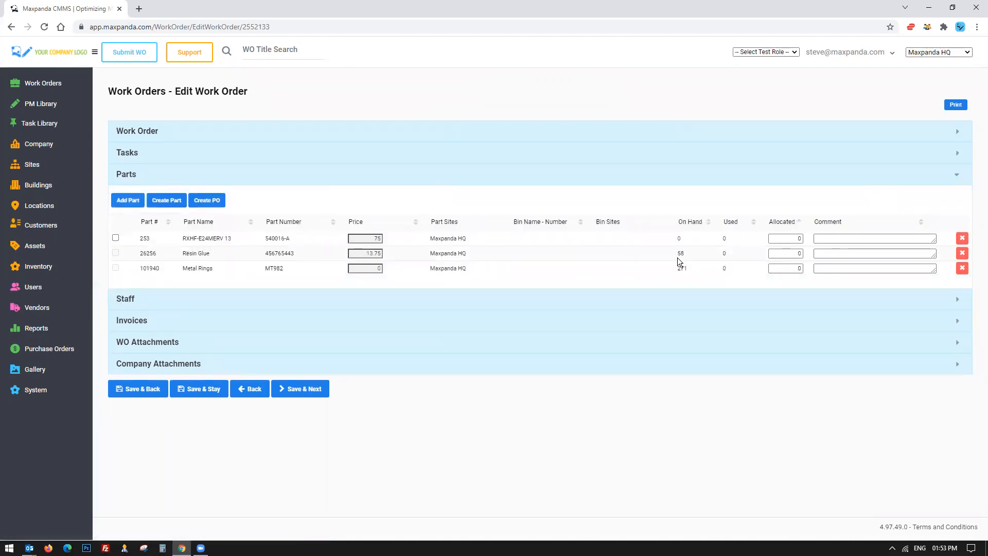
# Set the Metal Rings allocation to 0 and the Resin Glue allocation to 21.
pyautogui.click(776, 272)
pyautogui.click(777, 268)
pyautogui.click(797, 270)
pyautogui.write('0')
pyautogui.click(797, 255)
pyautogui.moveTo(491, 257); pyautogui.dragTo(167, 255)
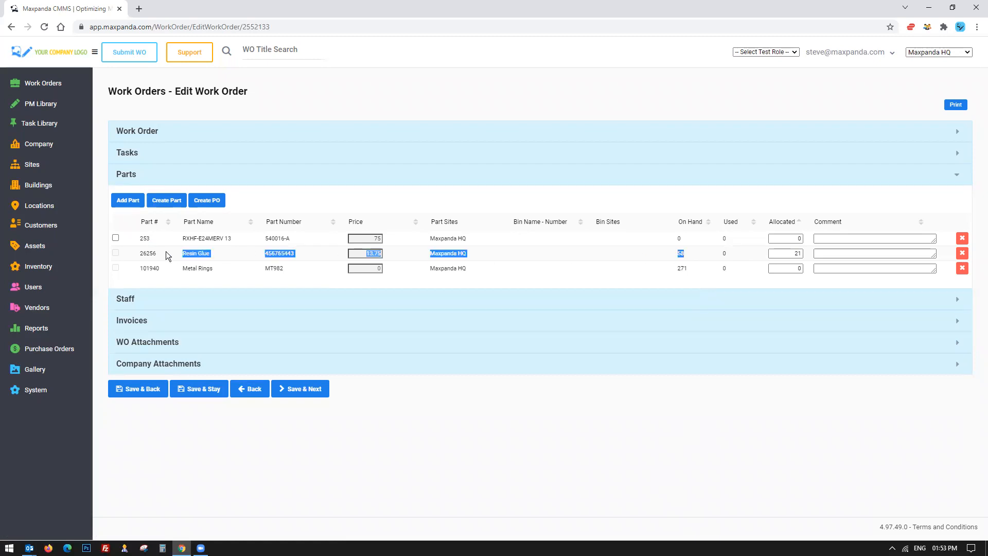
pyautogui.click(512, 255)
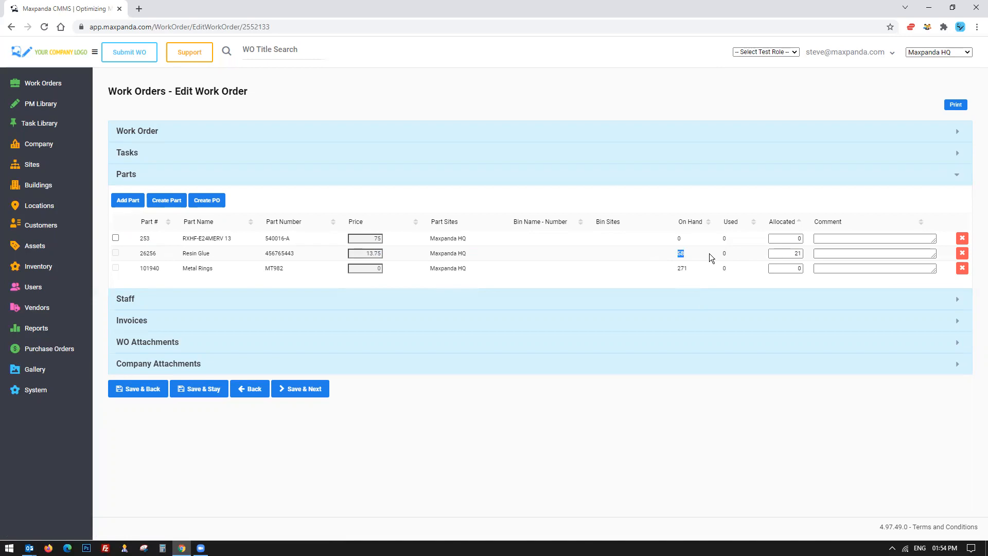
# Set the staff Active Labor Hours to 03:55 for Amber, 10:55 for Jack and 11:55 for Maxwell.
pyautogui.moveTo(183, 253); pyautogui.dragTo(343, 254)
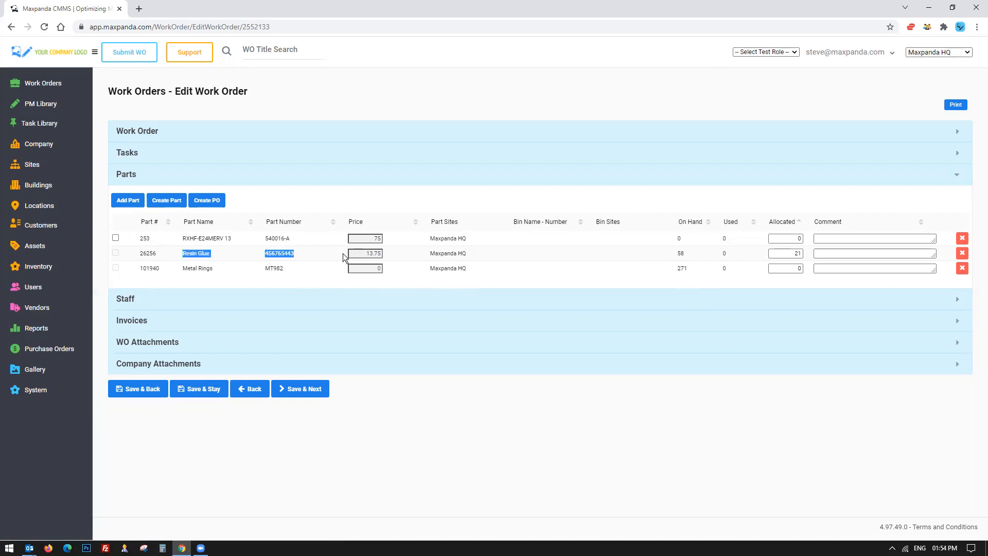
pyautogui.click(156, 300)
pyautogui.click(568, 260)
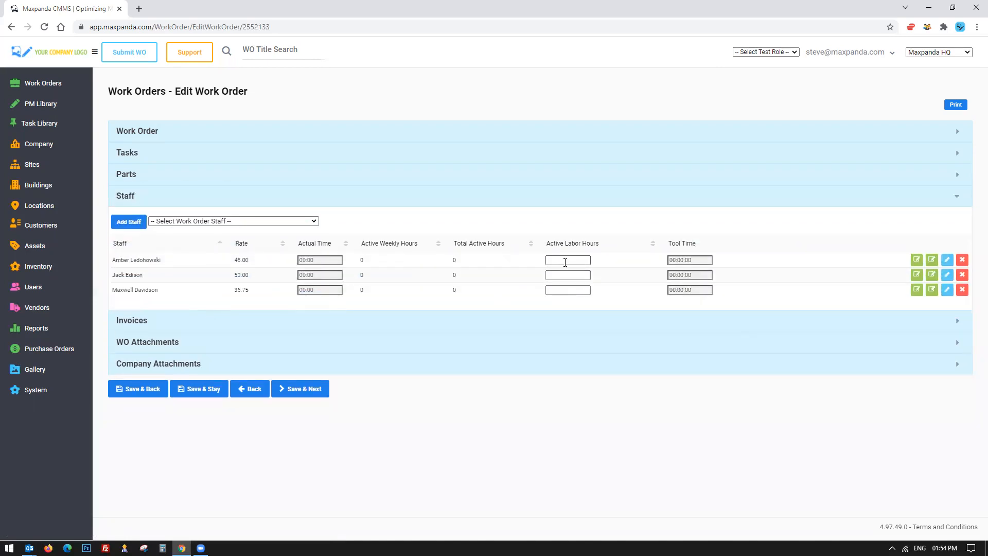
pyautogui.click(602, 289)
pyautogui.click(678, 331)
pyautogui.click(569, 274)
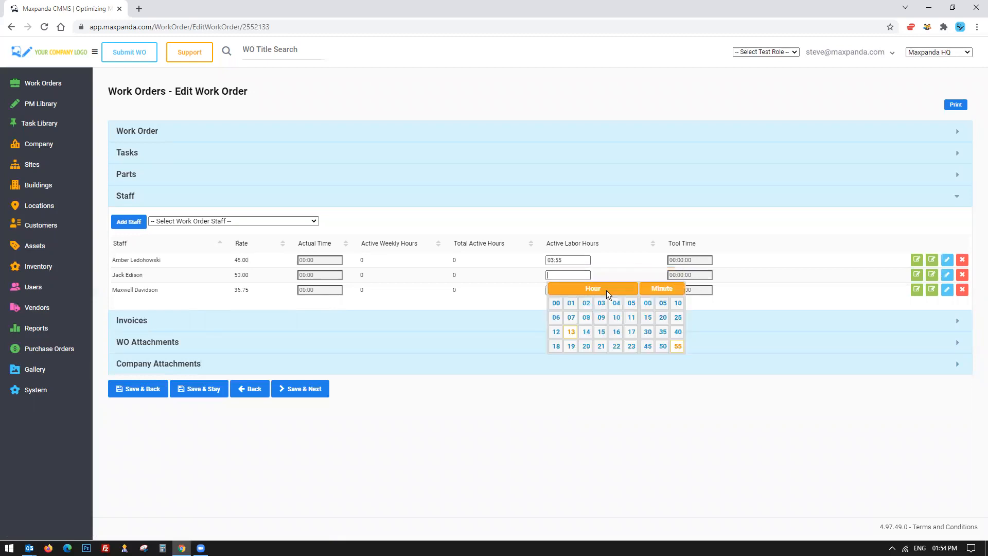
pyautogui.click(617, 317)
pyautogui.click(568, 289)
pyautogui.click(632, 332)
pyautogui.click(580, 406)
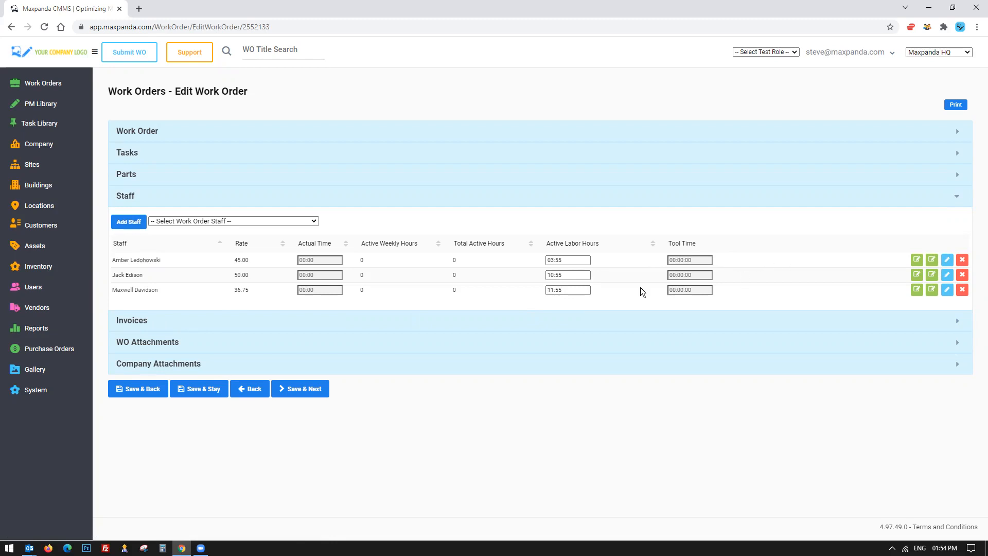
# Add the Acme Electric vendor invoice 9876543 to the work order's Invoices.
pyautogui.click(151, 325)
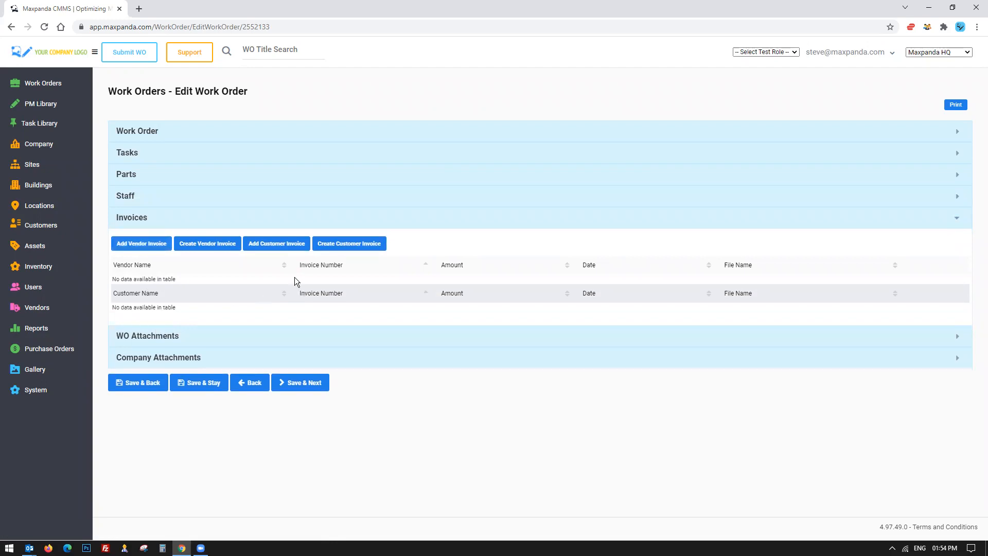
pyautogui.moveTo(285, 282); pyautogui.dragTo(618, 285)
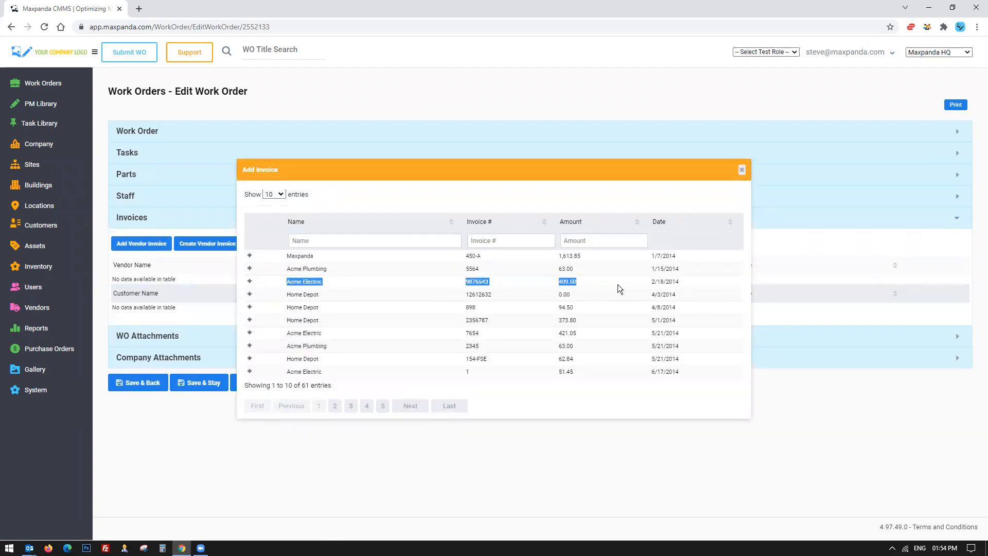
pyautogui.click(250, 282)
pyautogui.click(742, 170)
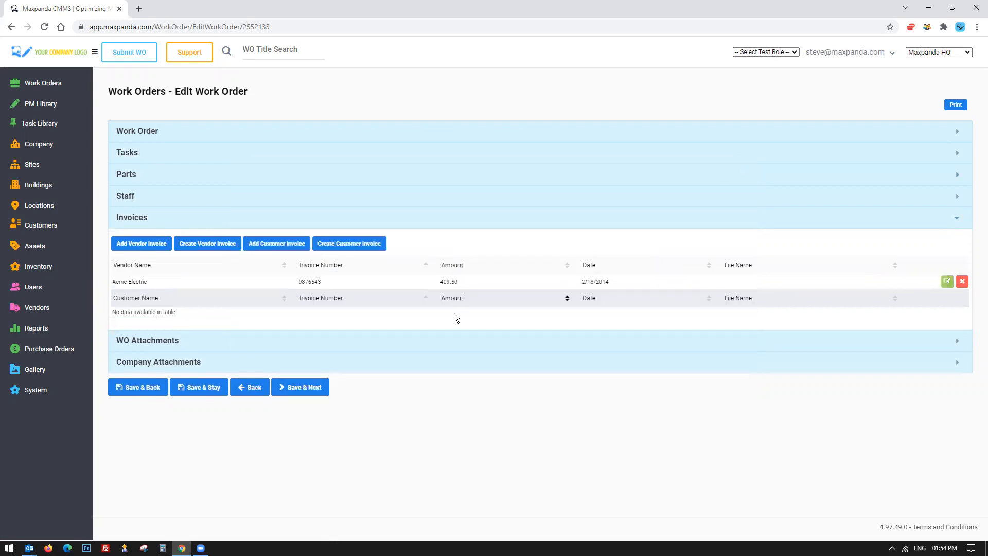
pyautogui.moveTo(440, 282); pyautogui.dragTo(536, 281)
# Review the WO Attachments and the Work Order details sections.
pyautogui.click(172, 337)
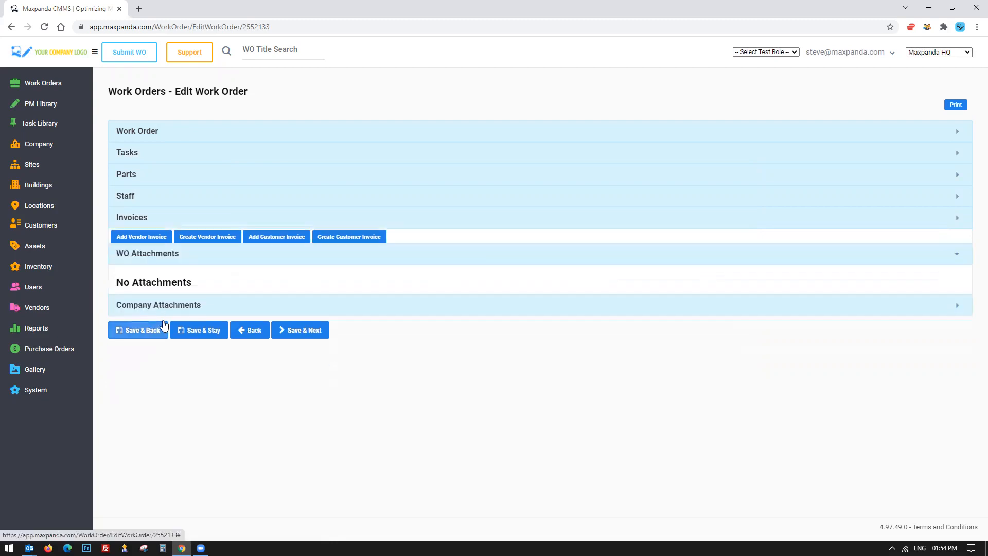
pyautogui.click(240, 129)
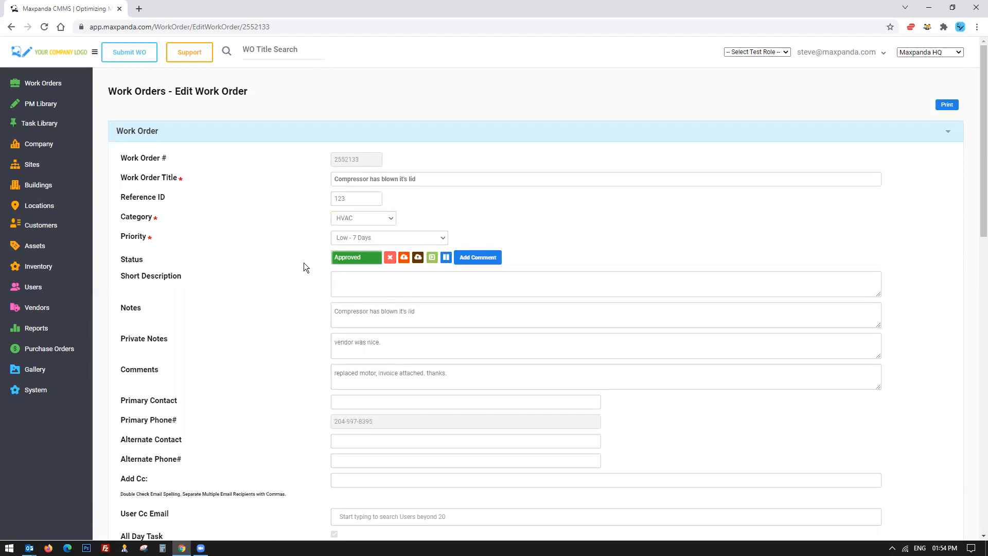
pyautogui.scroll(-5, 303, 263)
pyautogui.scroll(5, 304, 263)
# Mark the work order Closed, confirming without a comment.
pyautogui.click(418, 257)
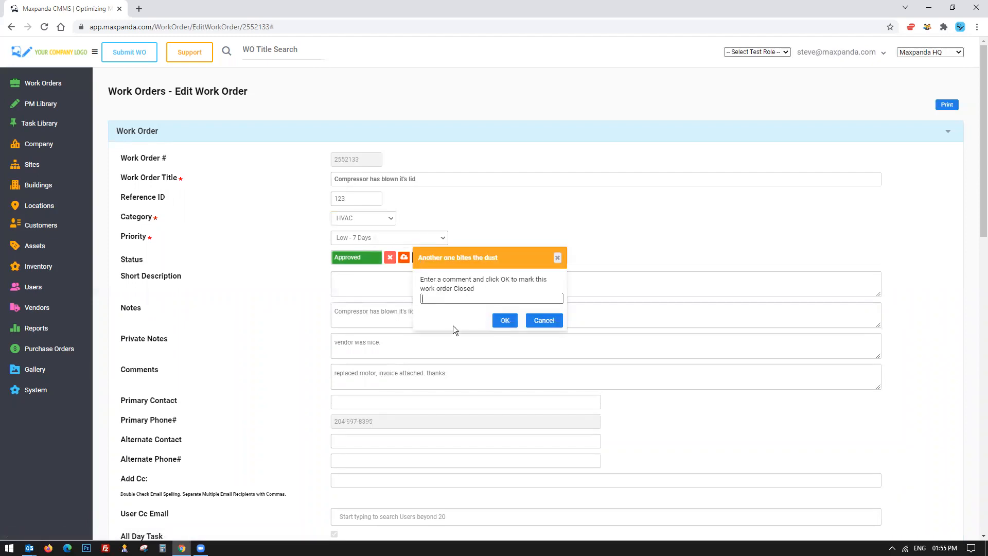
pyautogui.click(505, 321)
pyautogui.scroll(-3, 271, 299)
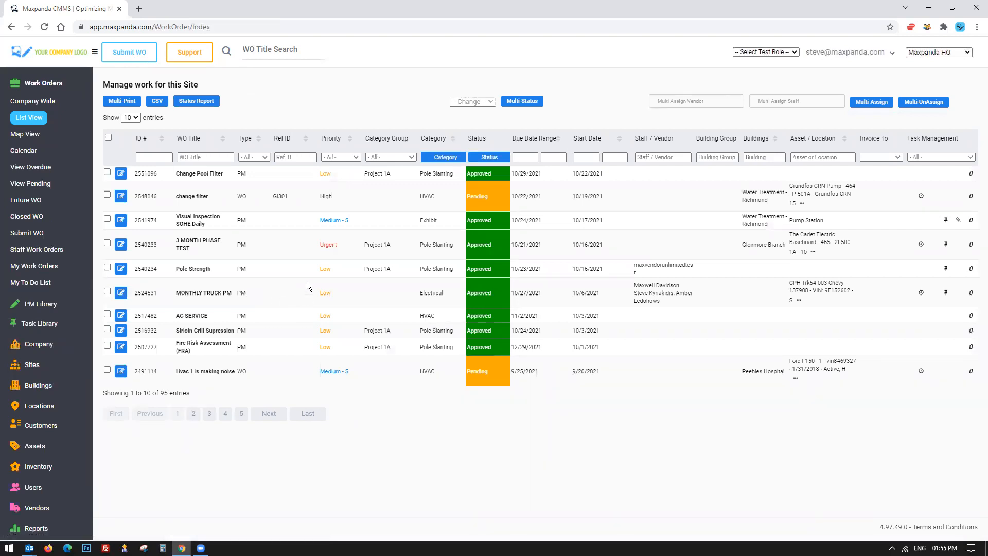
# Open the active PM schedules review list in the PM Library.
pyautogui.moveTo(179, 174); pyautogui.dragTo(655, 387)
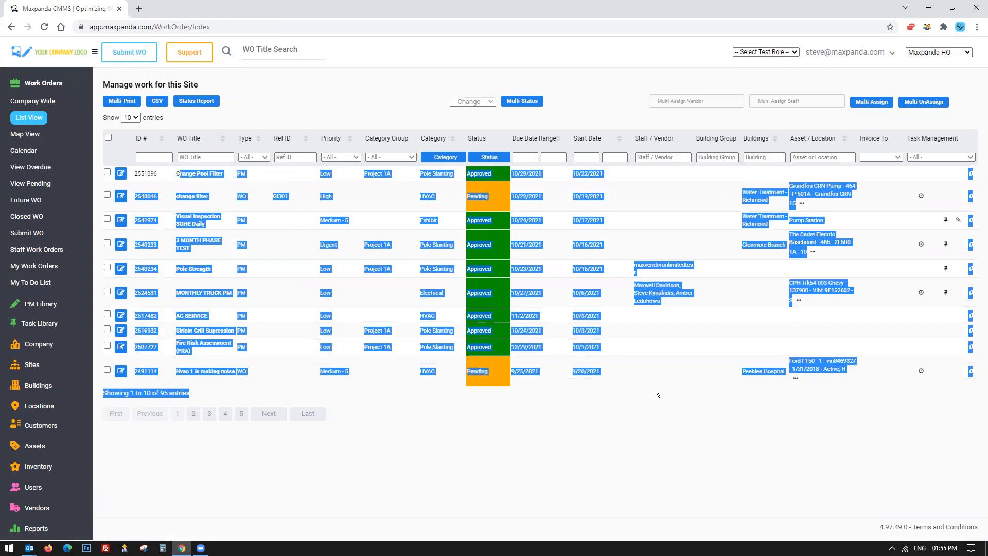
pyautogui.click(655, 387)
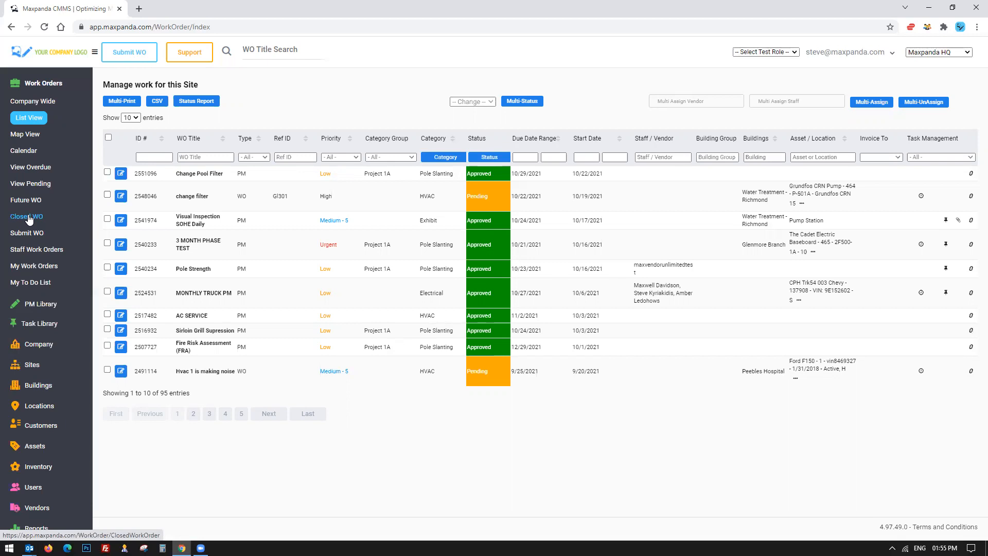
pyautogui.click(49, 85)
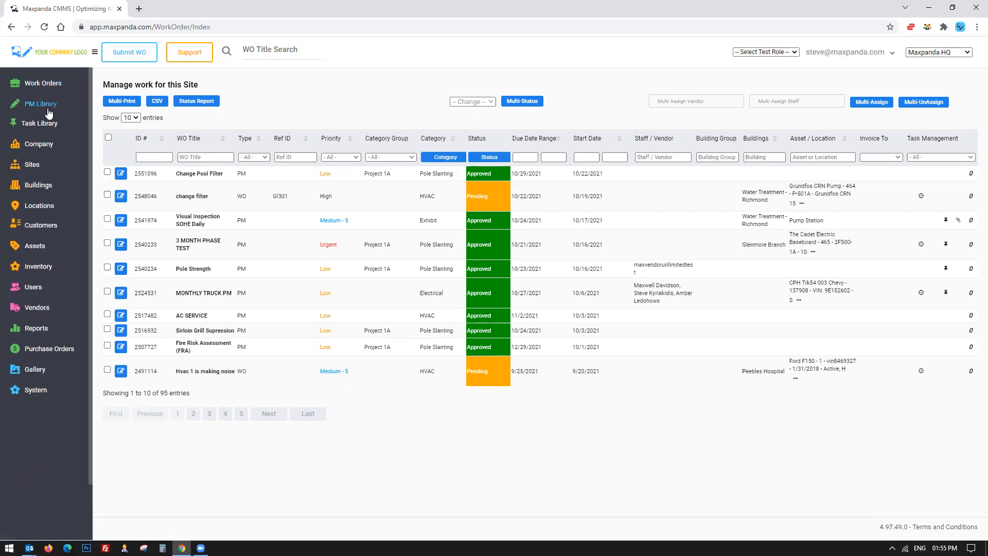
pyautogui.click(38, 109)
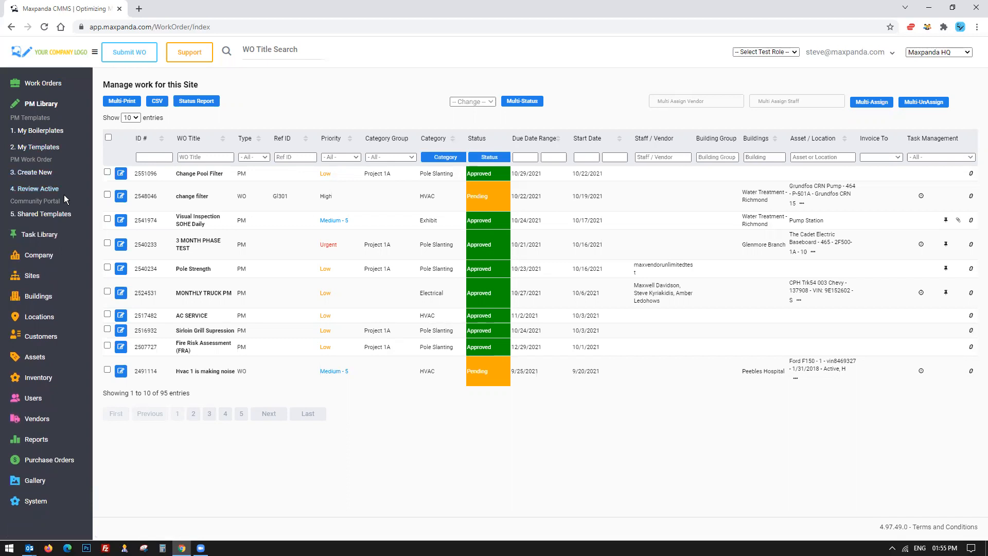
pyautogui.click(52, 191)
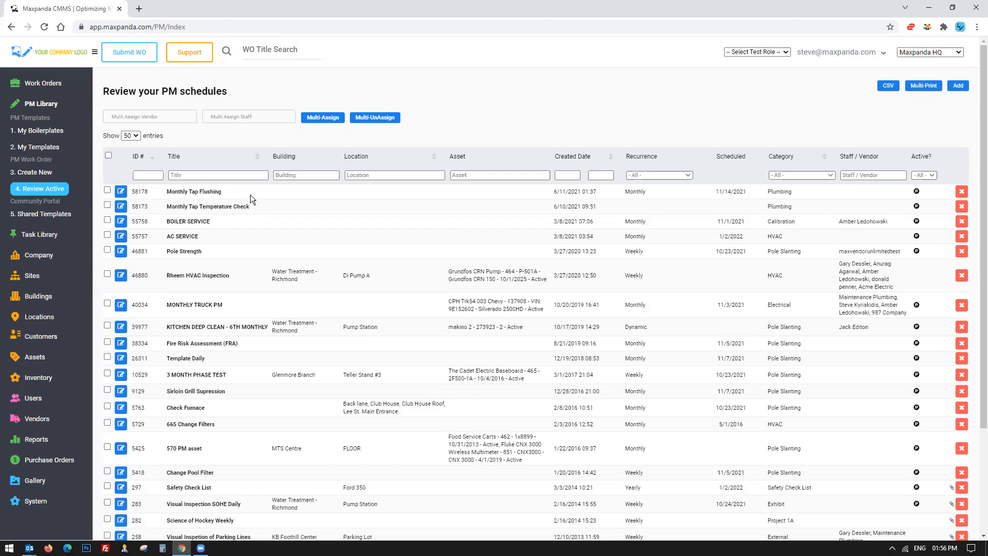
# Open the Grundfos CRN Pump / Clean & Inspect PM schedule for editing.
pyautogui.scroll(-3, 251, 196)
pyautogui.moveTo(154, 456); pyautogui.dragTo(890, 467)
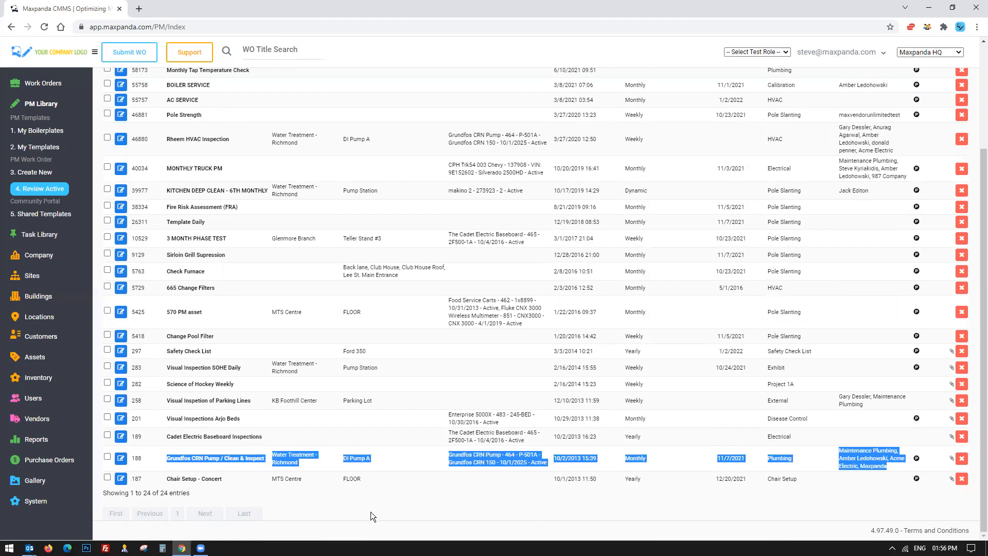
pyautogui.click(121, 458)
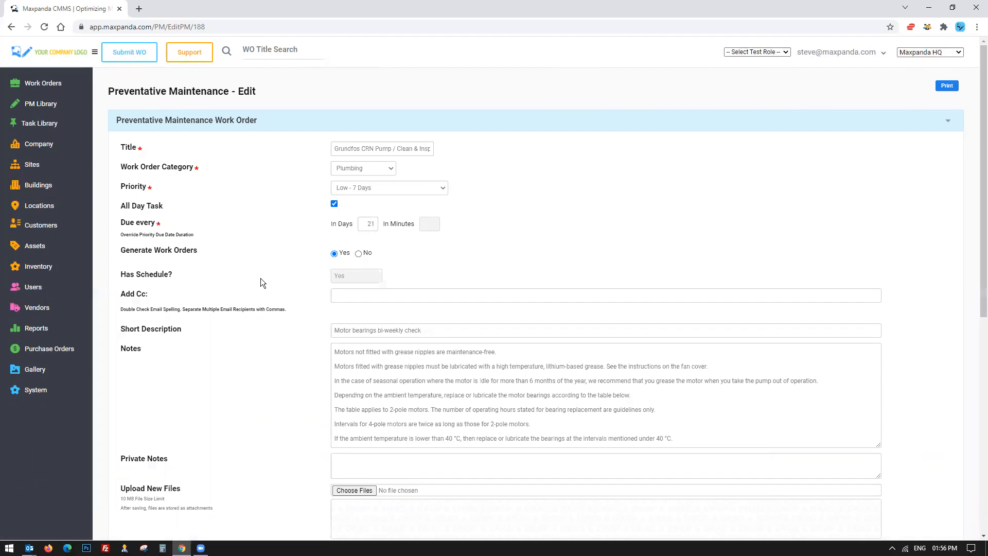
# Review the PM schedule's task list.
pyautogui.click(818, 54)
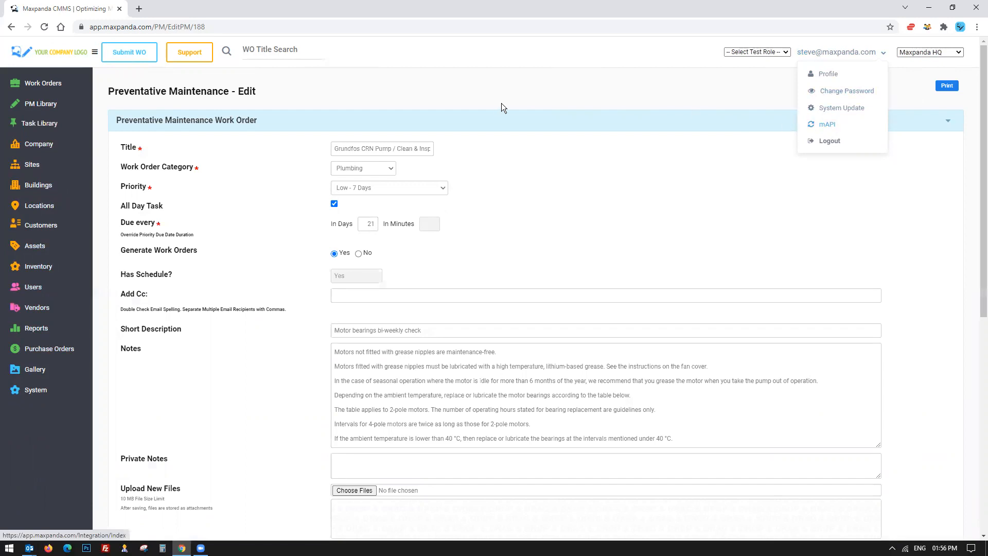
pyautogui.click(492, 93)
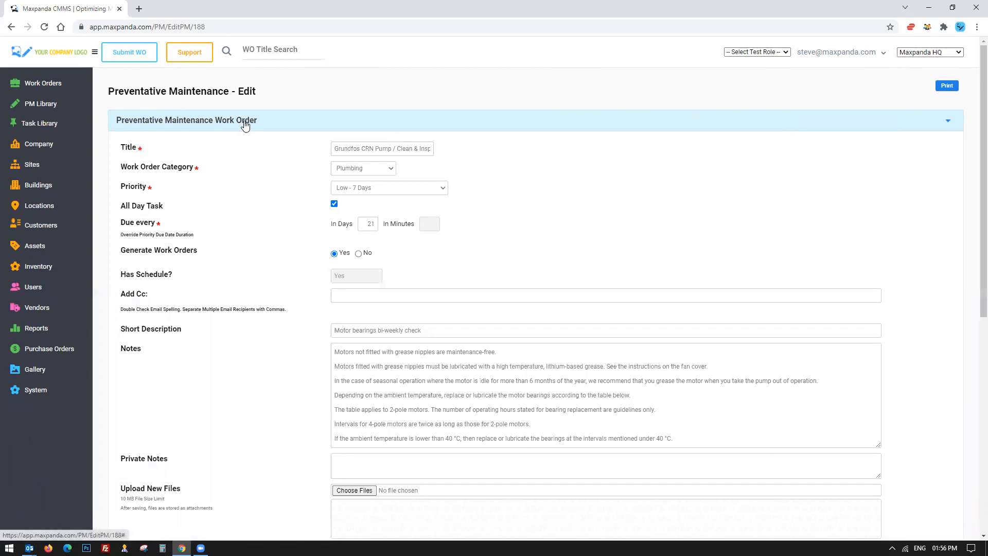
pyautogui.click(244, 122)
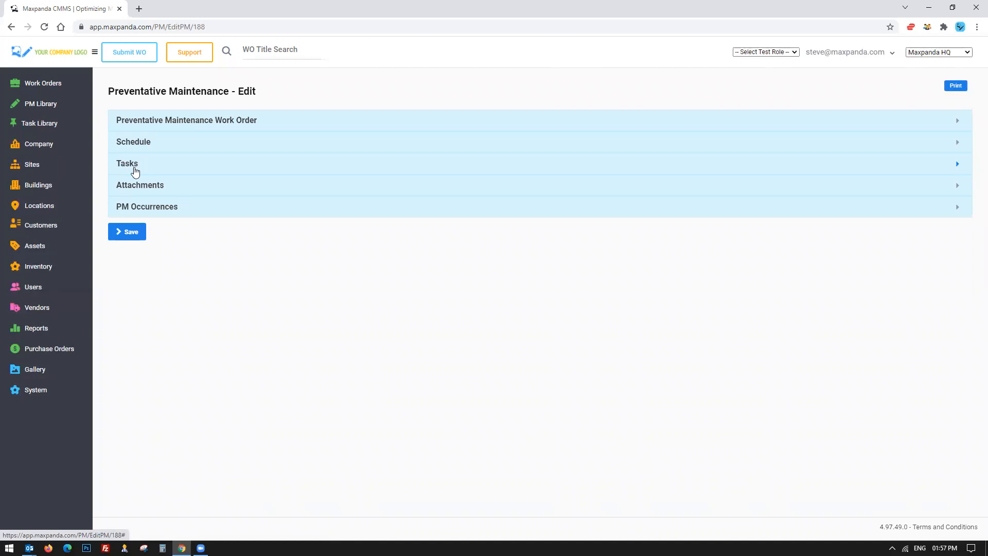
pyautogui.click(134, 167)
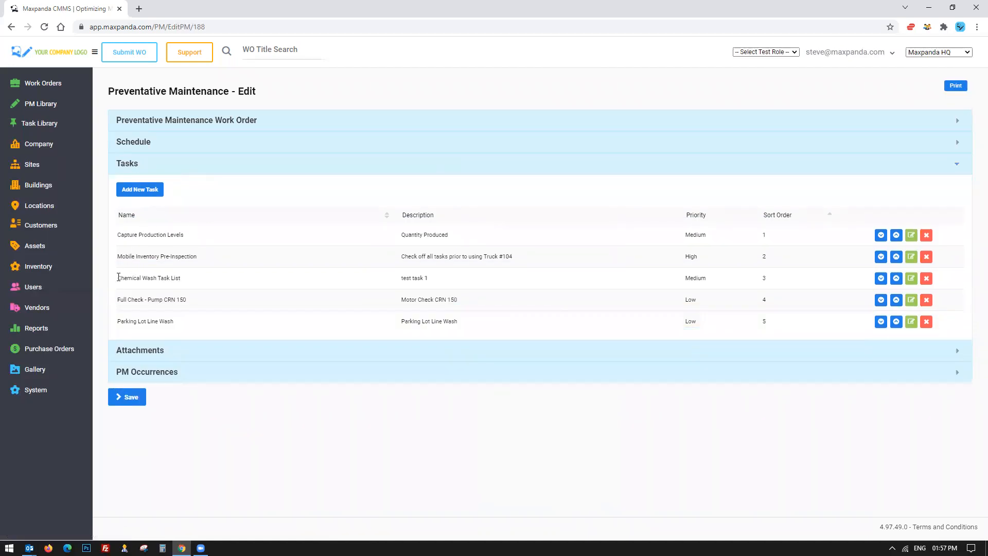
pyautogui.moveTo(118, 299); pyautogui.dragTo(230, 300)
pyautogui.moveTo(120, 232); pyautogui.dragTo(463, 235)
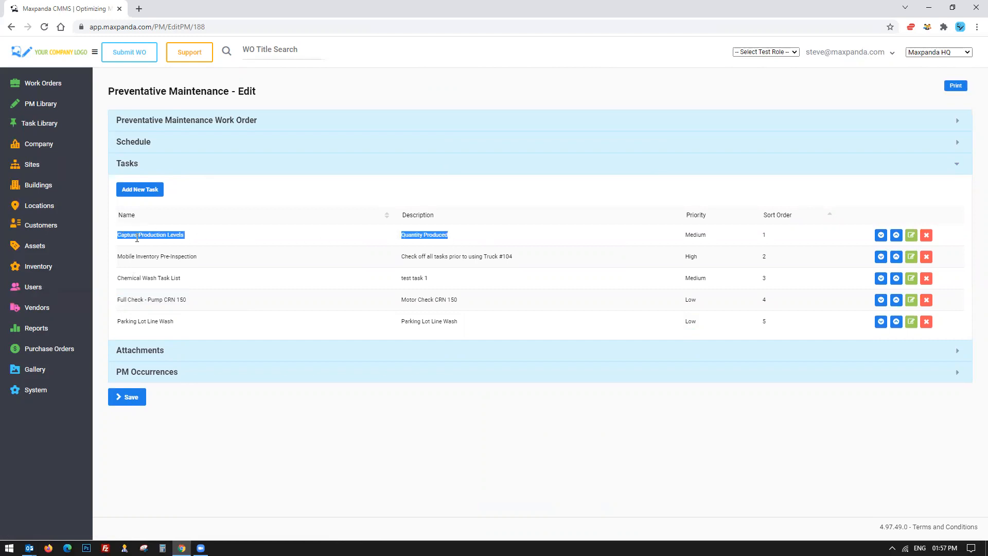
pyautogui.moveTo(129, 235); pyautogui.dragTo(549, 235)
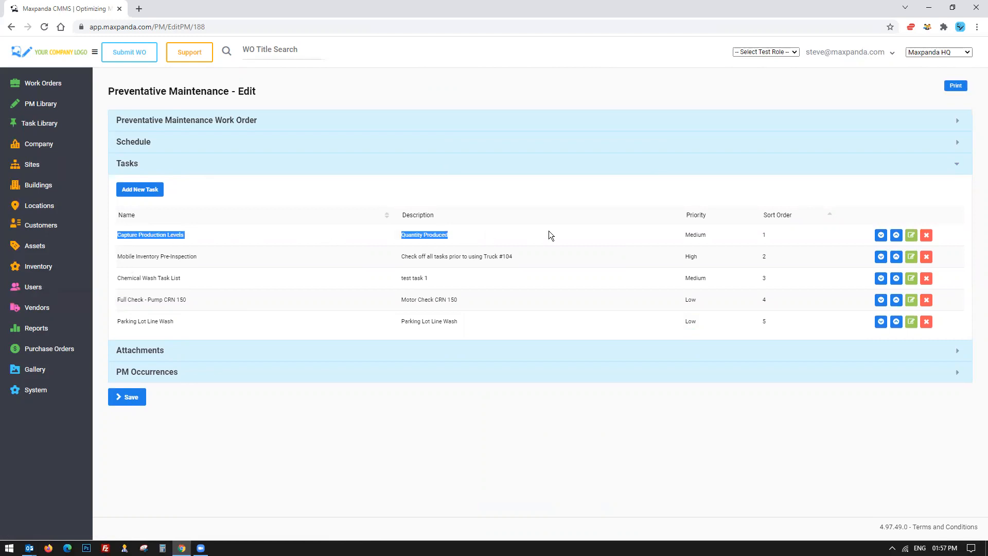
# Review the PM work order's title, due days and notes.
pyautogui.click(237, 122)
pyautogui.click(392, 148)
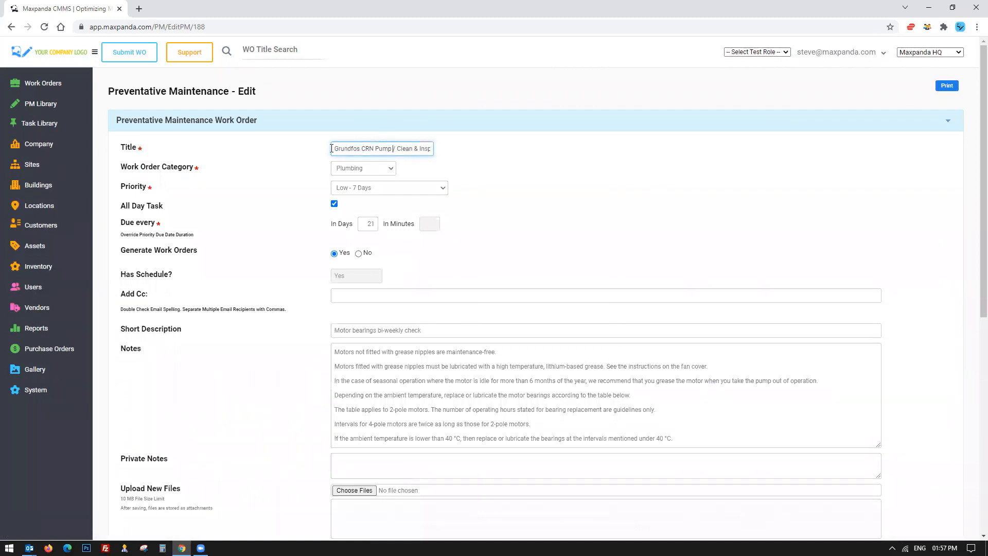
pyautogui.moveTo(335, 148); pyautogui.dragTo(466, 148)
pyautogui.click(482, 157)
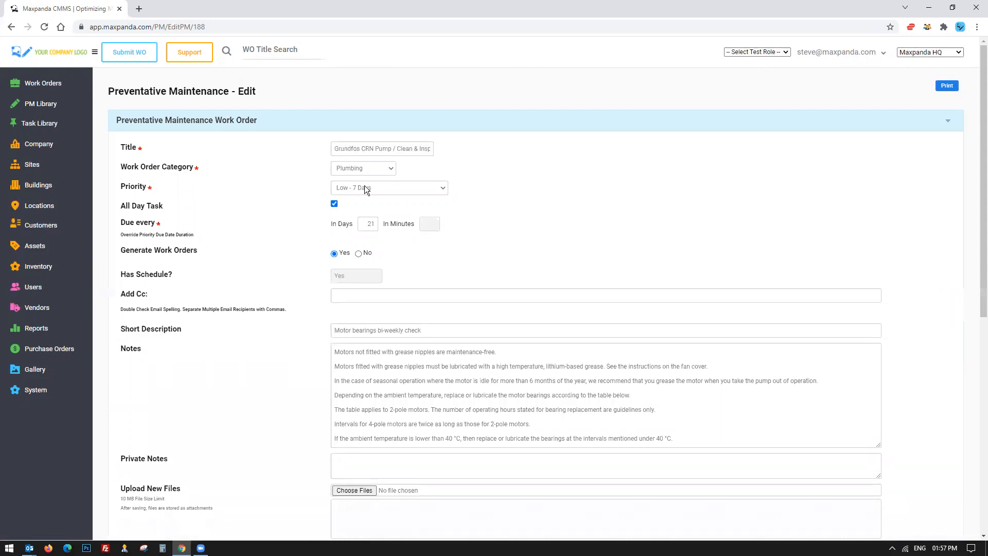
pyautogui.moveTo(363, 224); pyautogui.dragTo(380, 224)
pyautogui.scroll(-3, 335, 216)
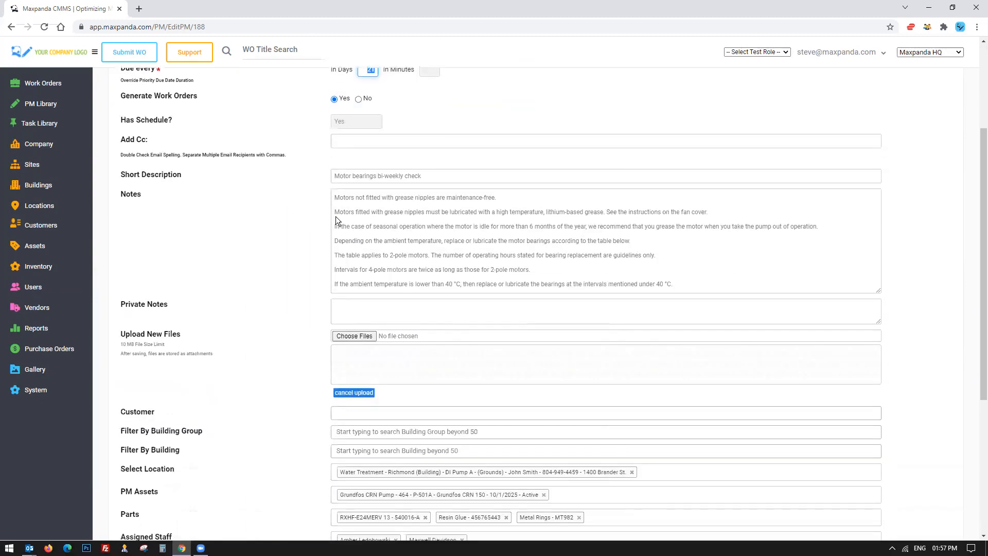
pyautogui.moveTo(334, 192)
pyautogui.mouseDown()
pyautogui.moveTo(818, 229)
pyautogui.moveTo(698, 290)
pyautogui.moveTo(336, 238)
pyautogui.moveTo(348, 206)
pyautogui.moveTo(333, 197)
pyautogui.mouseUp()
pyautogui.click(694, 283)
pyautogui.click(334, 197)
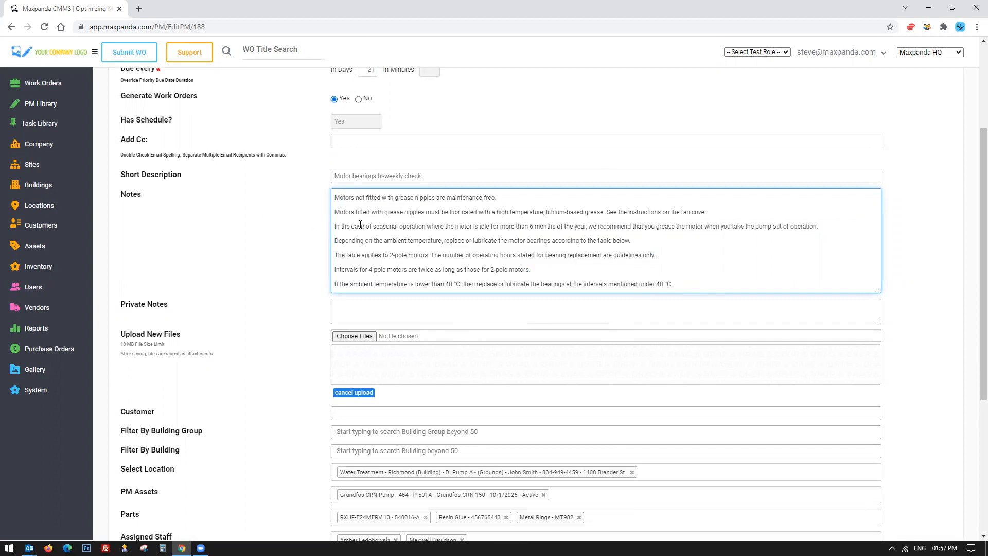
pyautogui.scroll(-2, 364, 249)
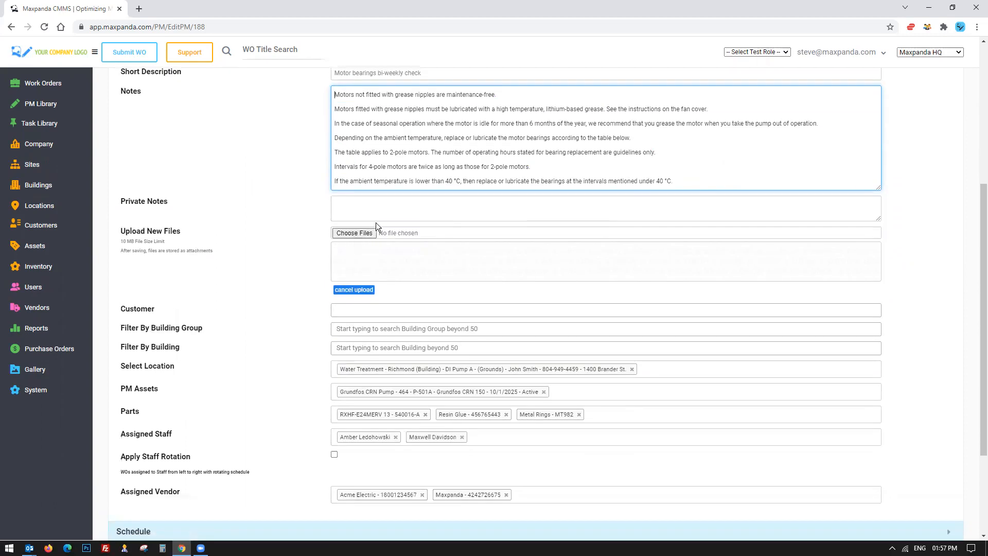
pyautogui.scroll(-3, 262, 274)
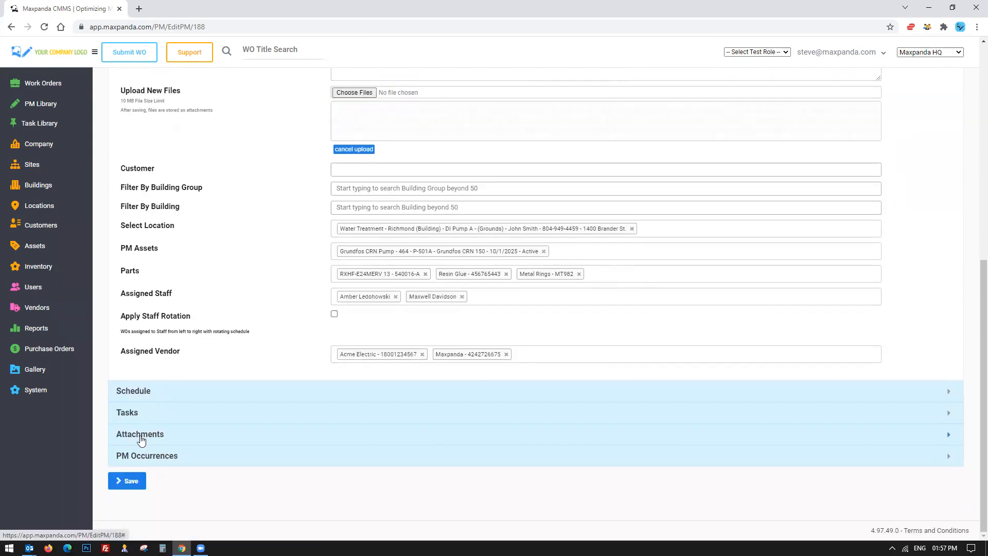
# Open the PM schedule's attachments and preview the two photos.
pyautogui.click(146, 432)
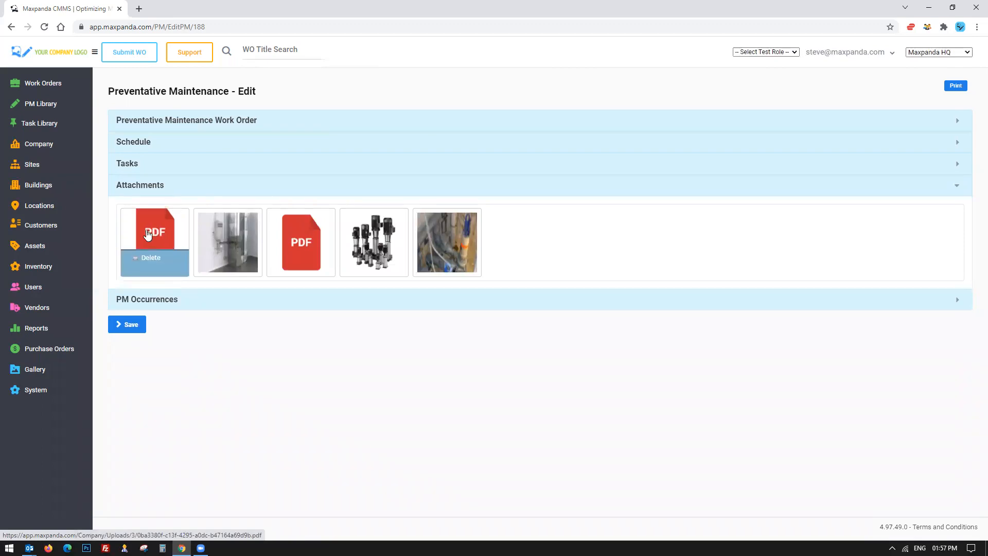
pyautogui.click(361, 244)
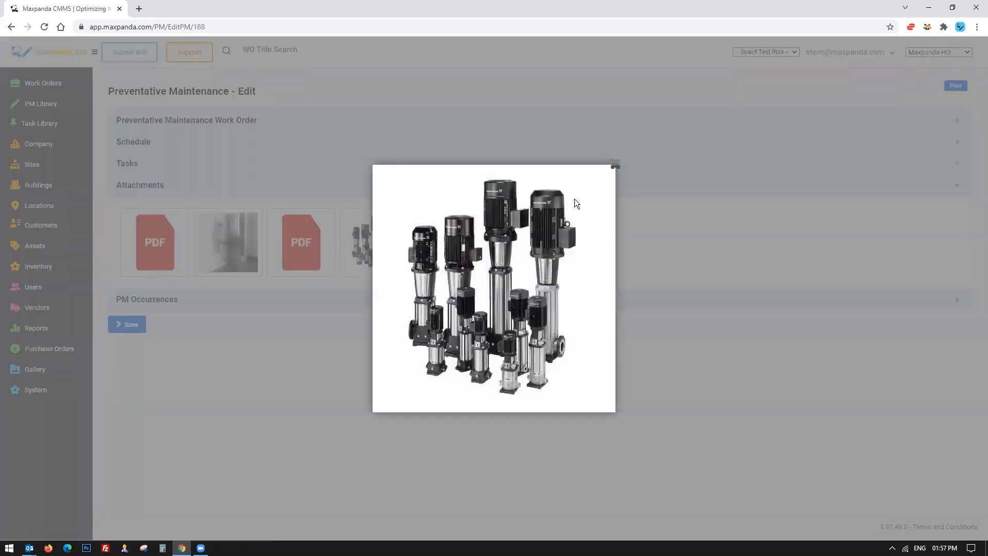
pyautogui.click(615, 165)
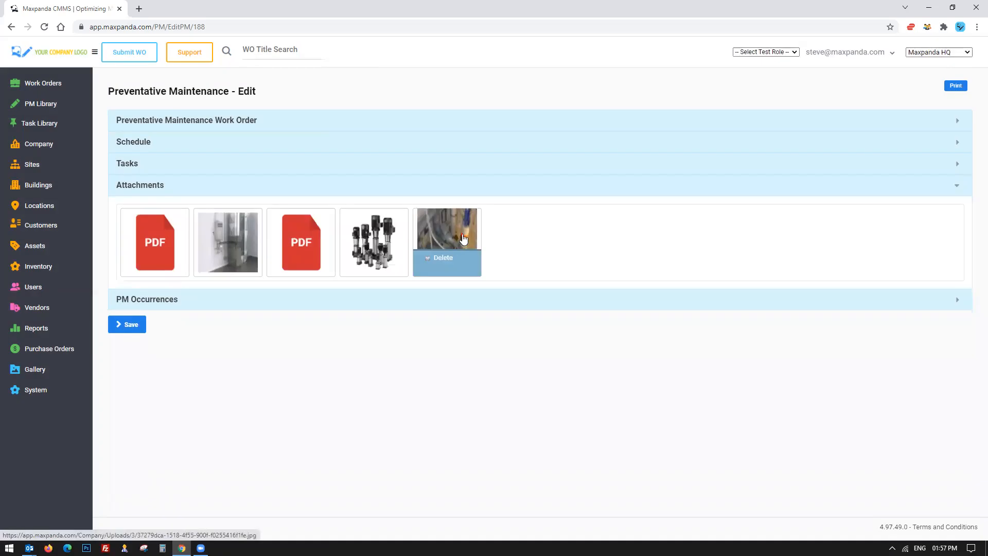
pyautogui.click(463, 238)
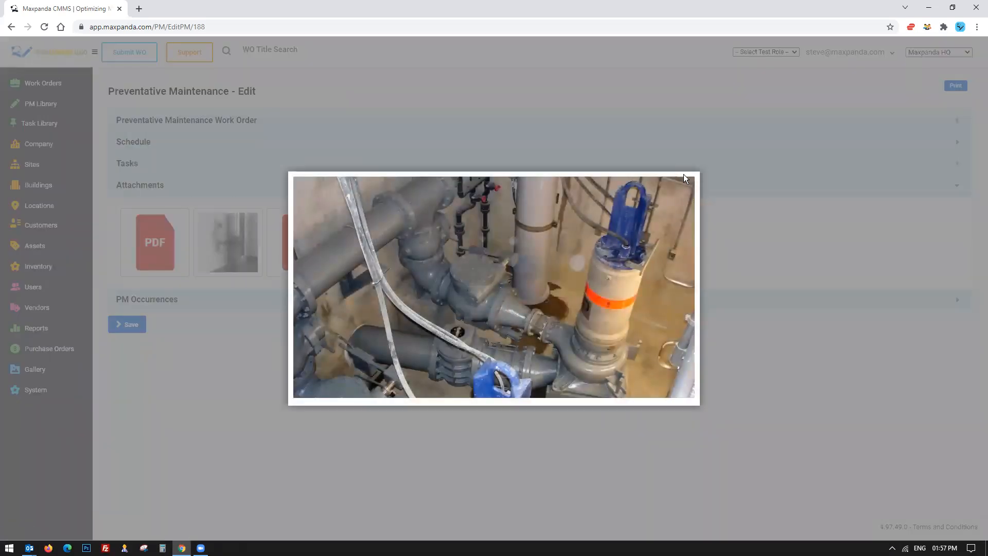
pyautogui.click(689, 174)
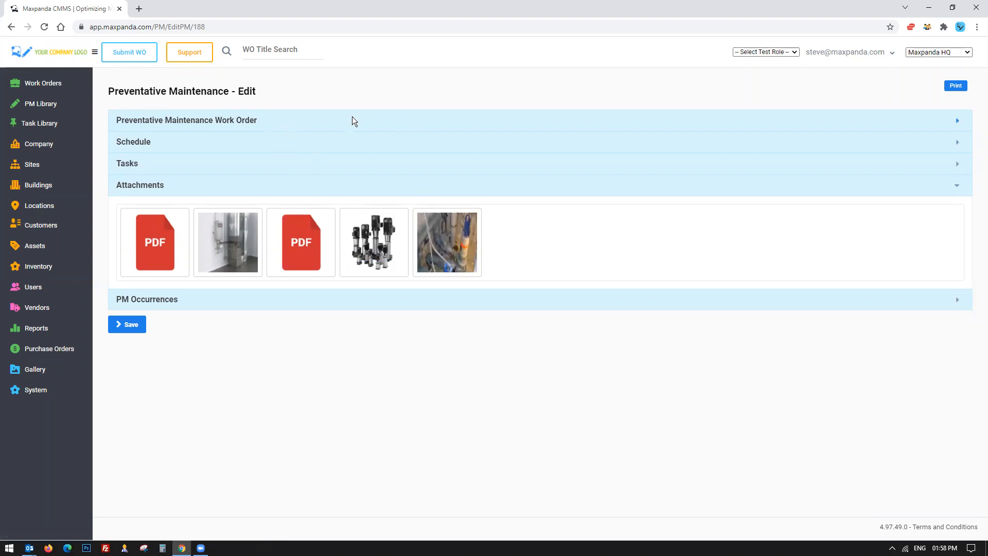
pyautogui.moveTo(160, 233)
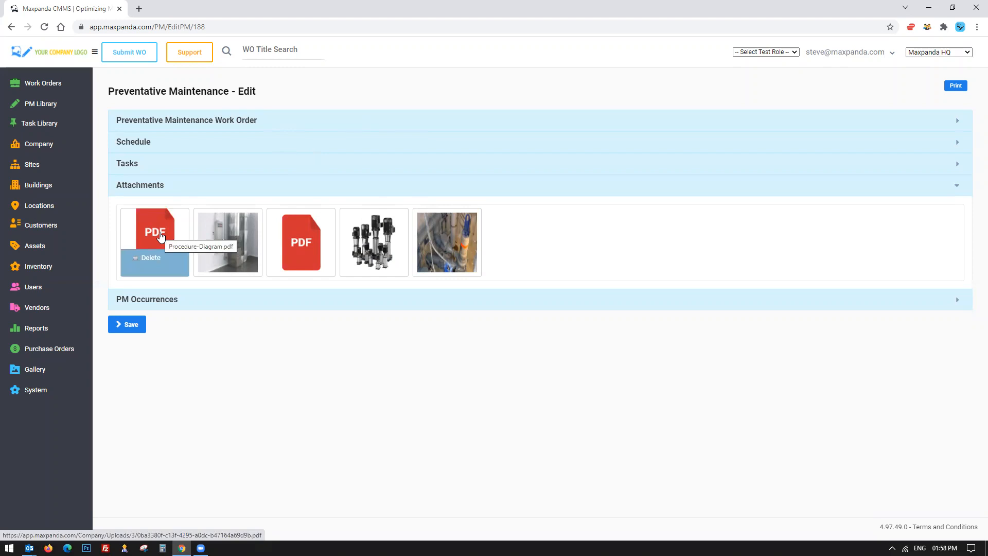
# Expand the PM work order section and highlight the title and notes text for review.
pyautogui.click(165, 122)
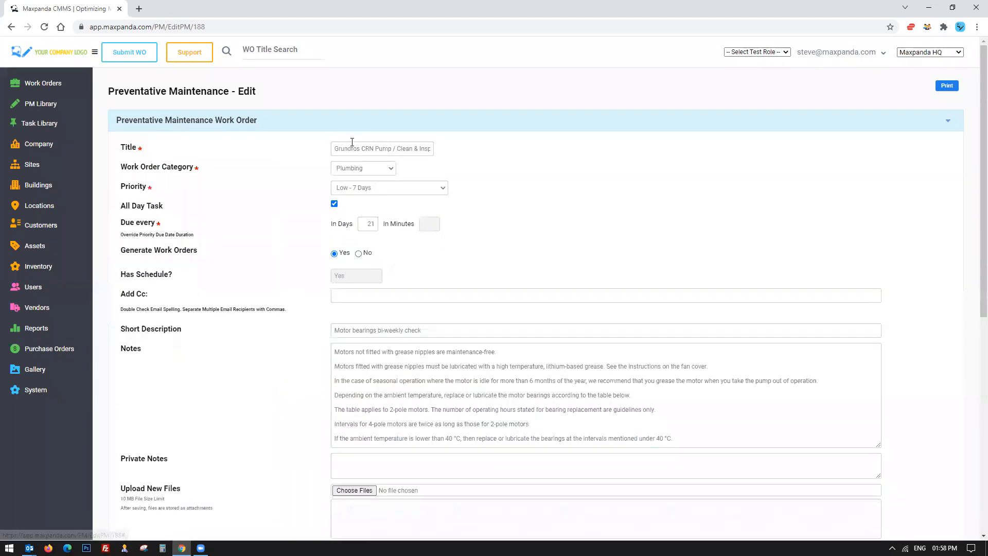
pyautogui.hotkey('shift', 'End')
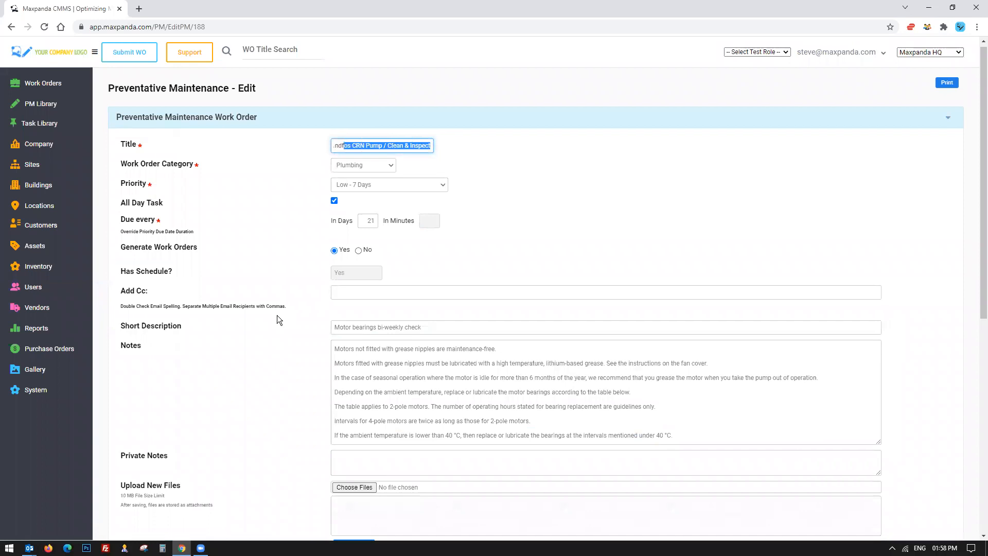
pyautogui.scroll(-2, 309, 283)
pyautogui.moveTo(339, 249); pyautogui.dragTo(648, 323)
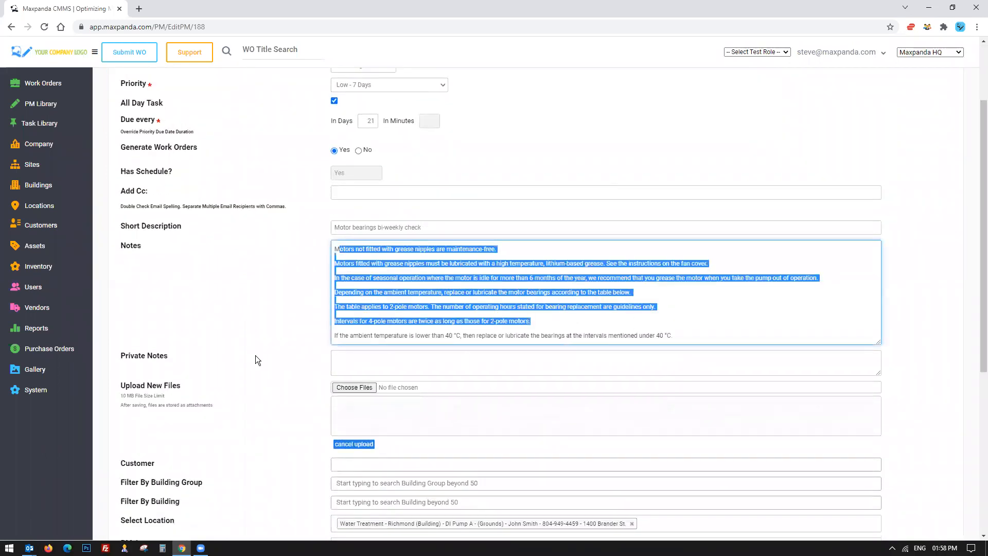
# Add Comcast WiFi, Fire Suppression 1, Fisherbrand accuSpin 8C and Generator to the PM Assets.
pyautogui.scroll(-5, 255, 355)
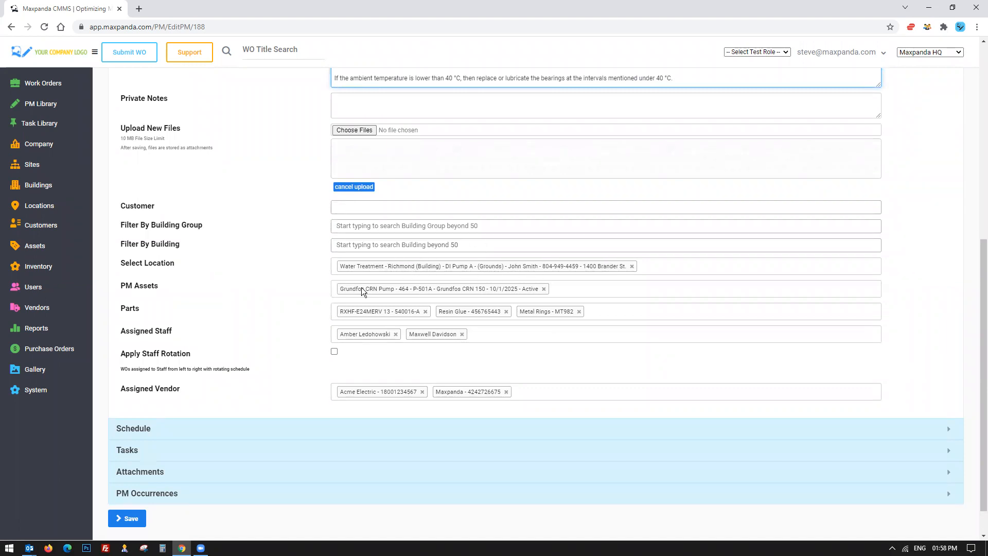
pyautogui.click(556, 289)
pyautogui.click(487, 321)
pyautogui.click(702, 288)
pyautogui.click(533, 333)
pyautogui.click(779, 297)
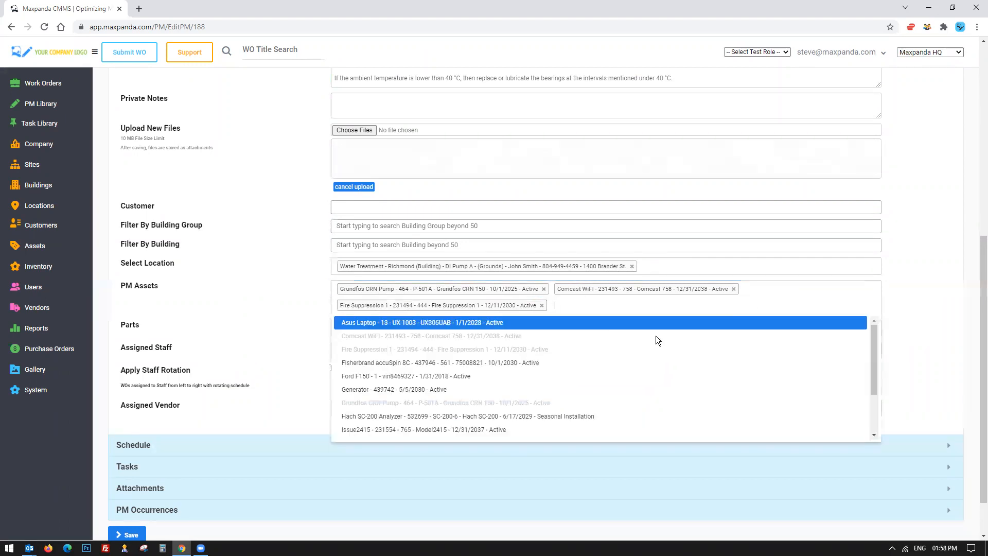
pyautogui.click(530, 364)
pyautogui.click(758, 315)
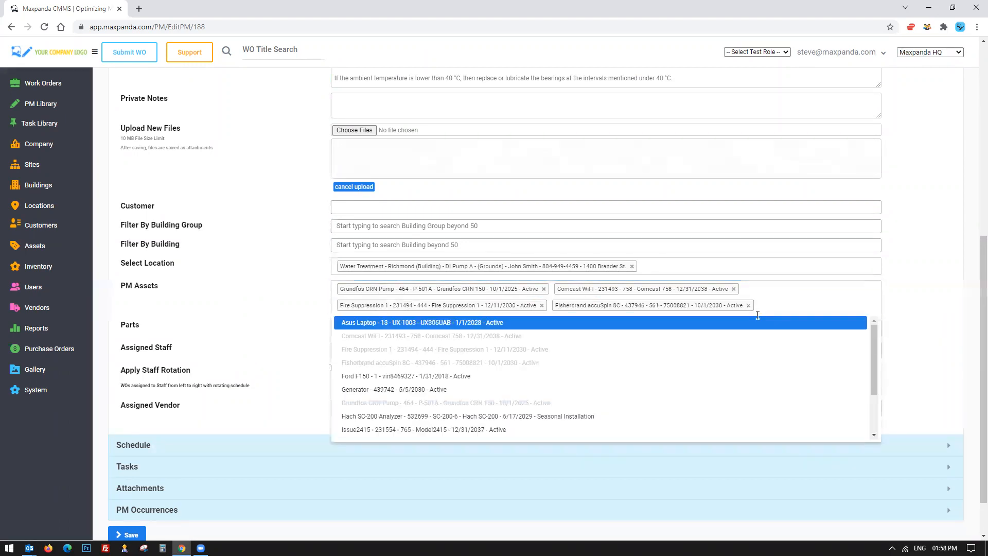
pyautogui.click(477, 389)
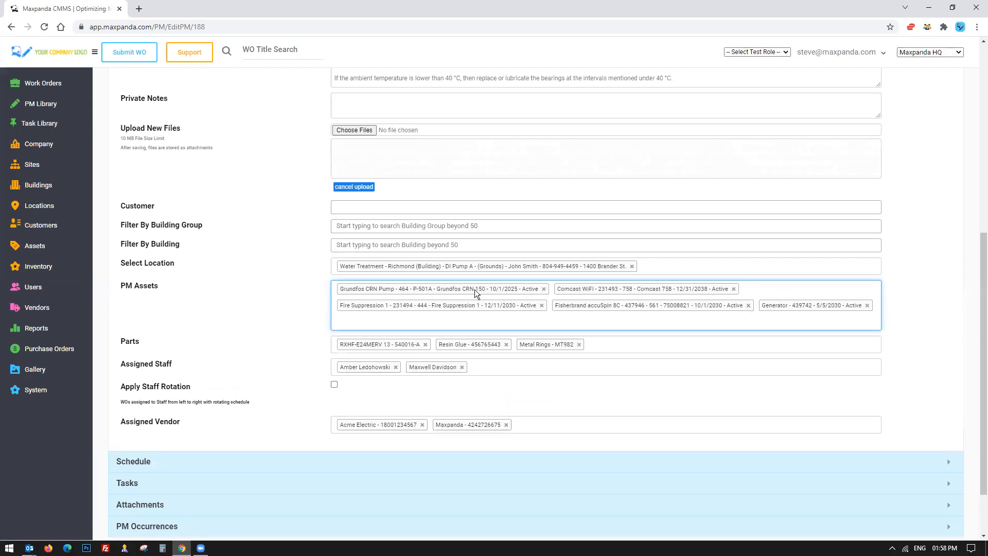
# Remove the RXHF-E24MERV 13, Resin Glue and Metal Rings parts from the PM schedule.
pyautogui.scroll(-2, 264, 302)
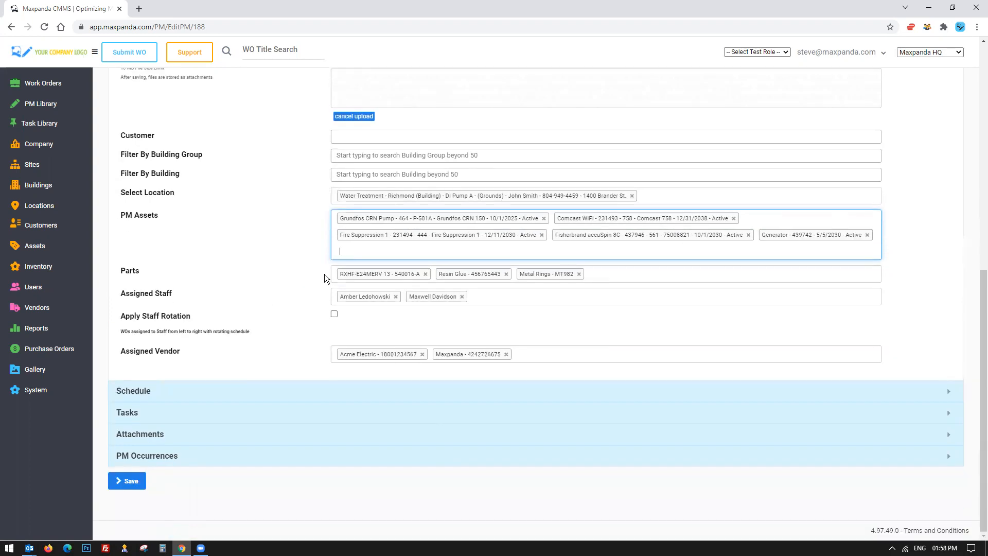
pyautogui.click(426, 274)
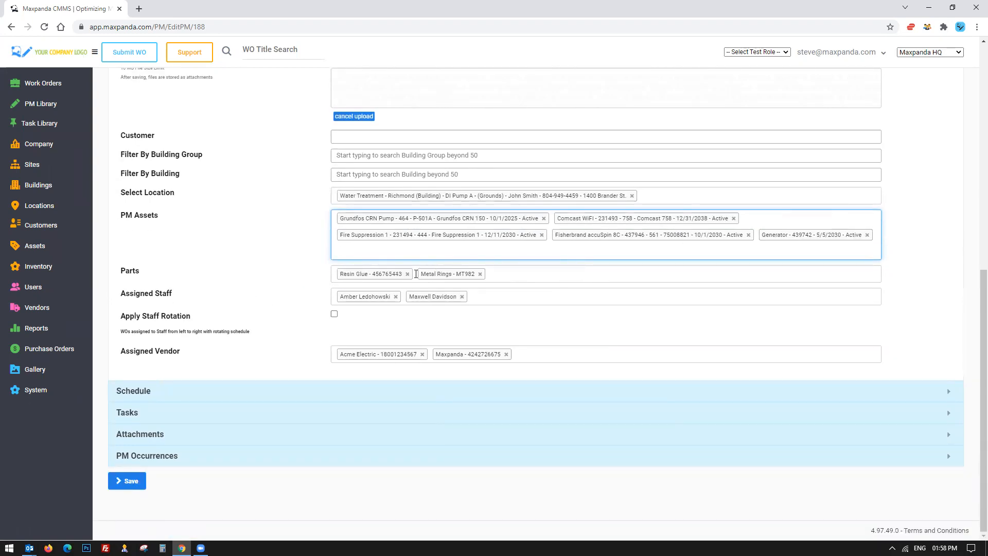
pyautogui.click(407, 273)
pyautogui.click(400, 274)
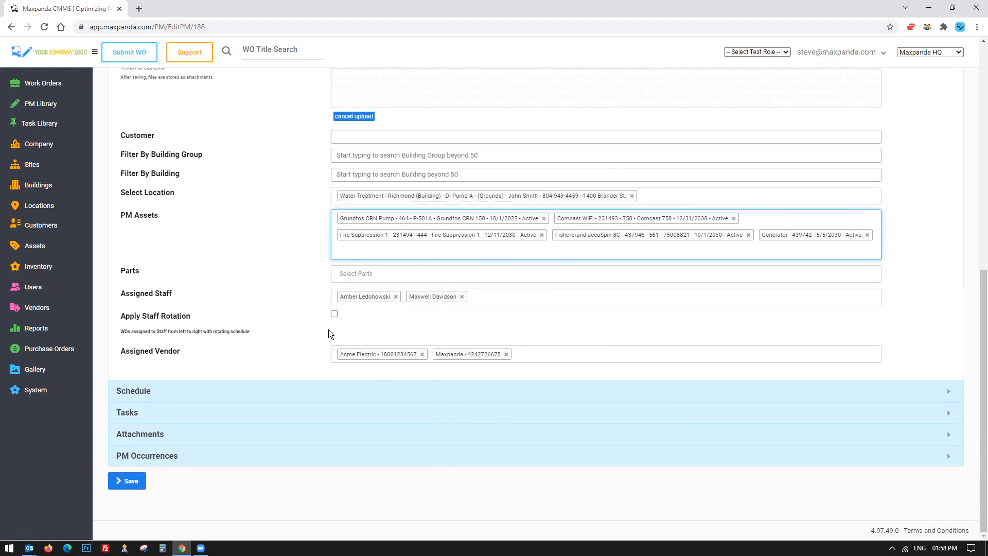
pyautogui.click(43, 83)
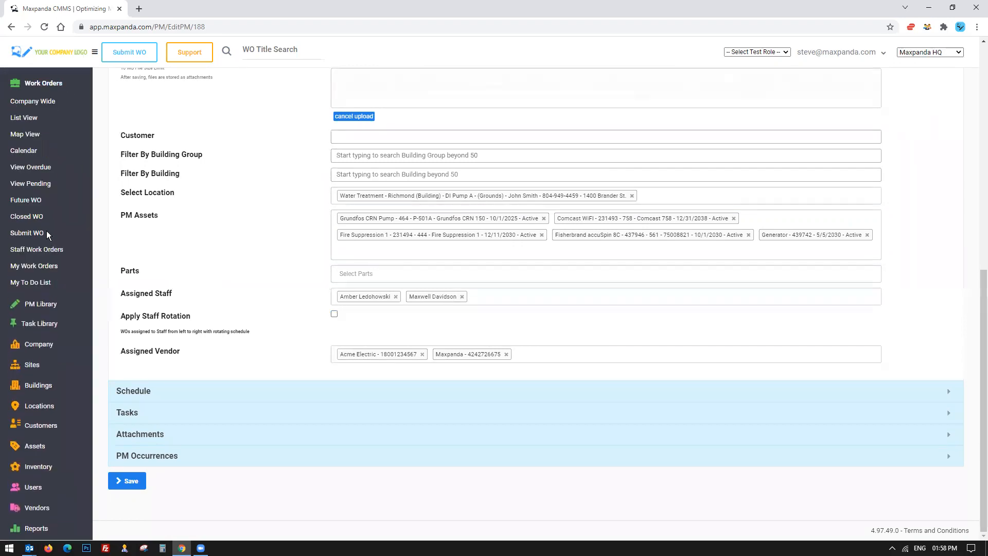
pyautogui.scroll(8, 178, 248)
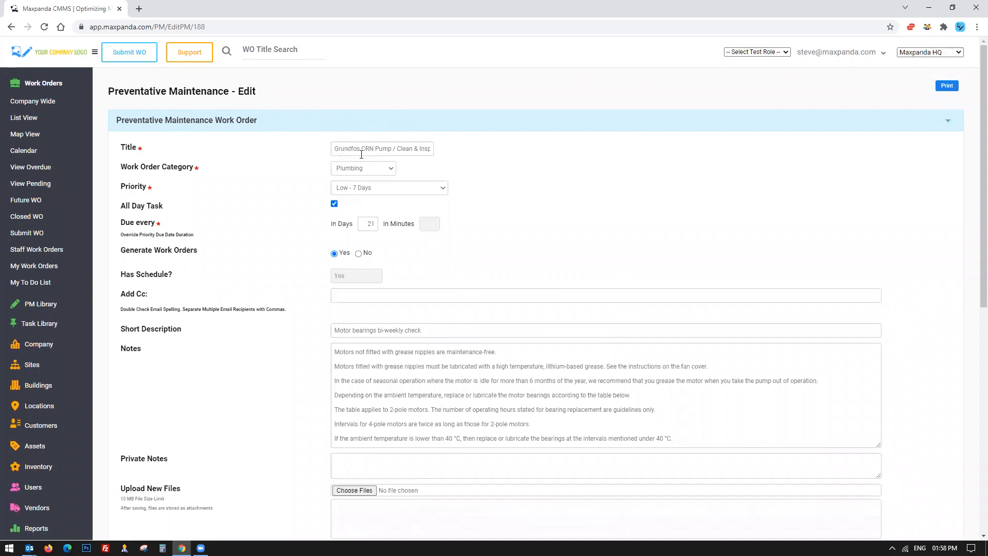
pyautogui.scroll(-8, 246, 259)
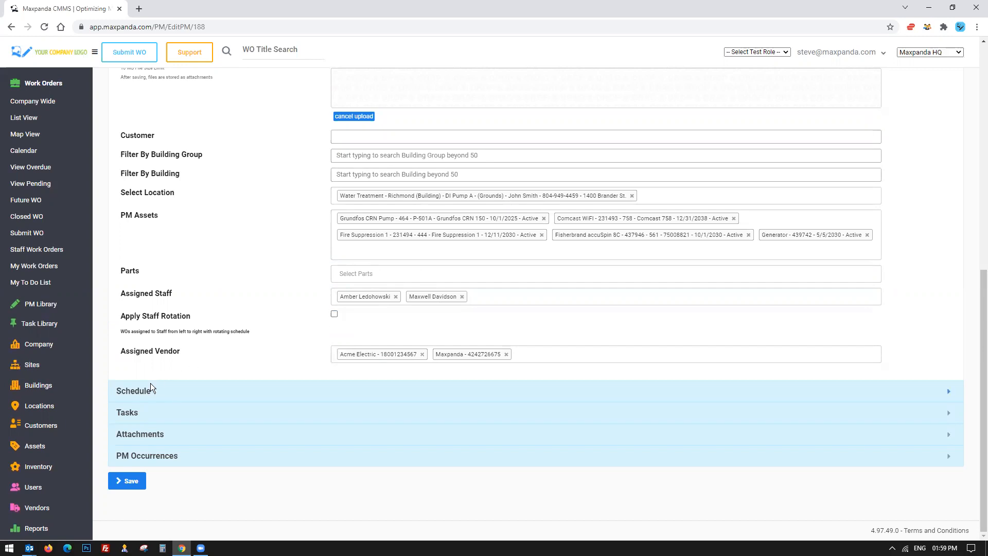
# Change the PM schedule's recurrence pattern to weekly on Monday.
pyautogui.click(137, 391)
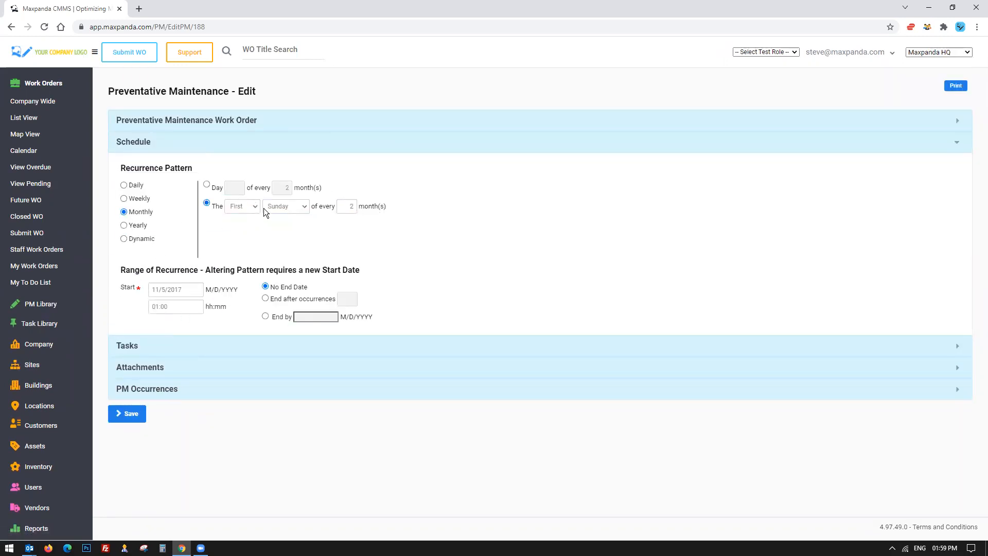
pyautogui.doubleClick(343, 205)
pyautogui.click(124, 199)
pyautogui.click(124, 225)
pyautogui.click(123, 199)
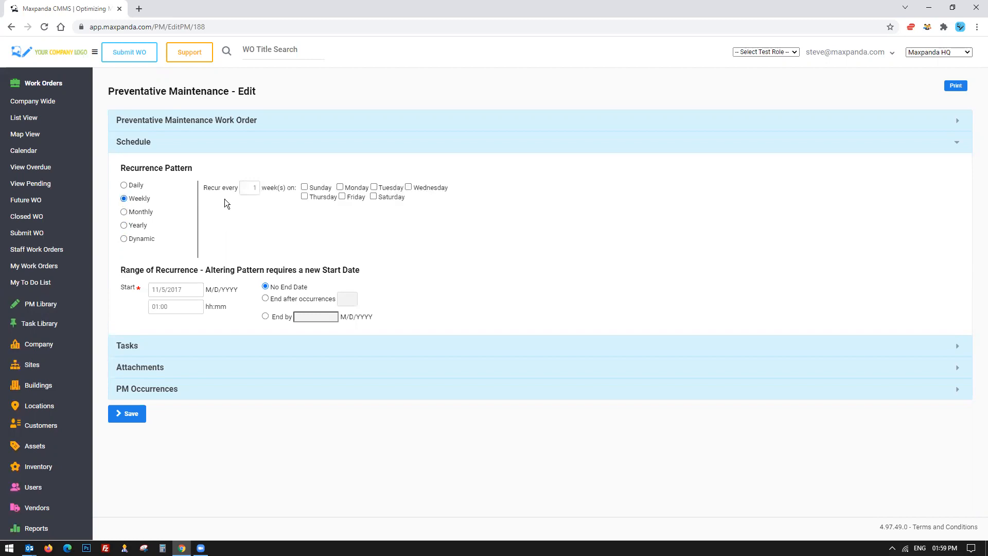
pyautogui.click(340, 187)
# Open the Tasks, Attachments and PM Occurrences sections and review the occurrence list's start and due dates.
pyautogui.click(130, 345)
pyautogui.click(144, 350)
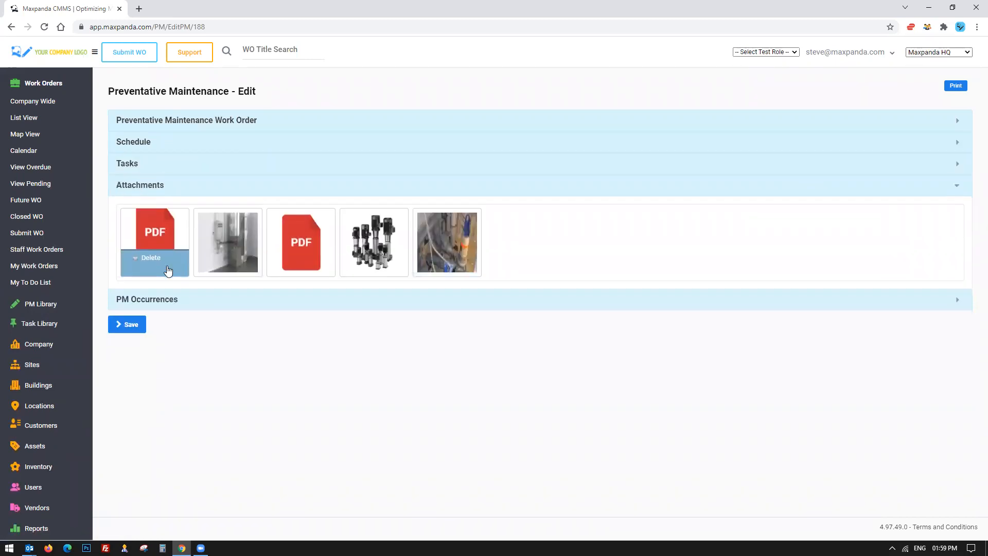
pyautogui.click(161, 301)
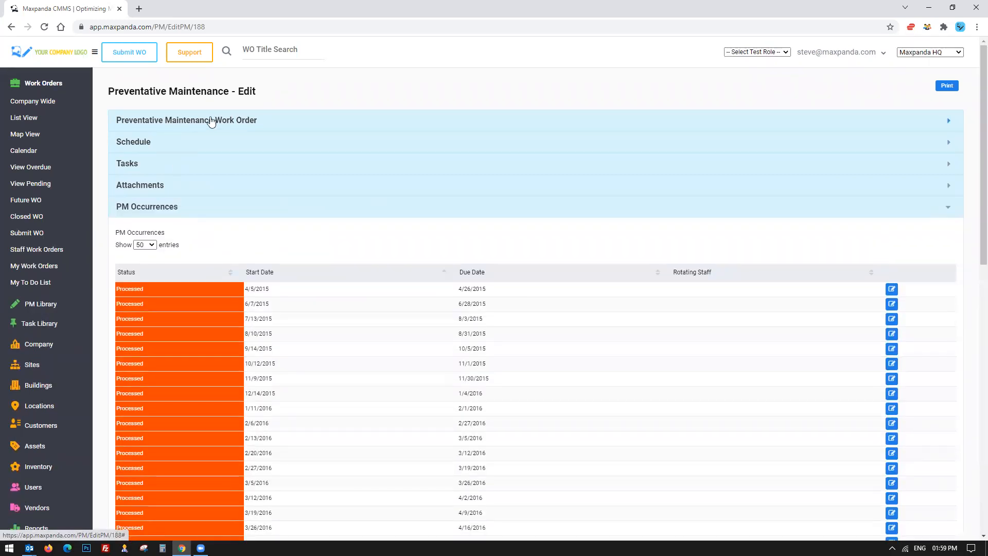
pyautogui.scroll(-3, 260, 236)
pyautogui.moveTo(243, 134); pyautogui.dragTo(530, 501)
pyautogui.click(384, 296)
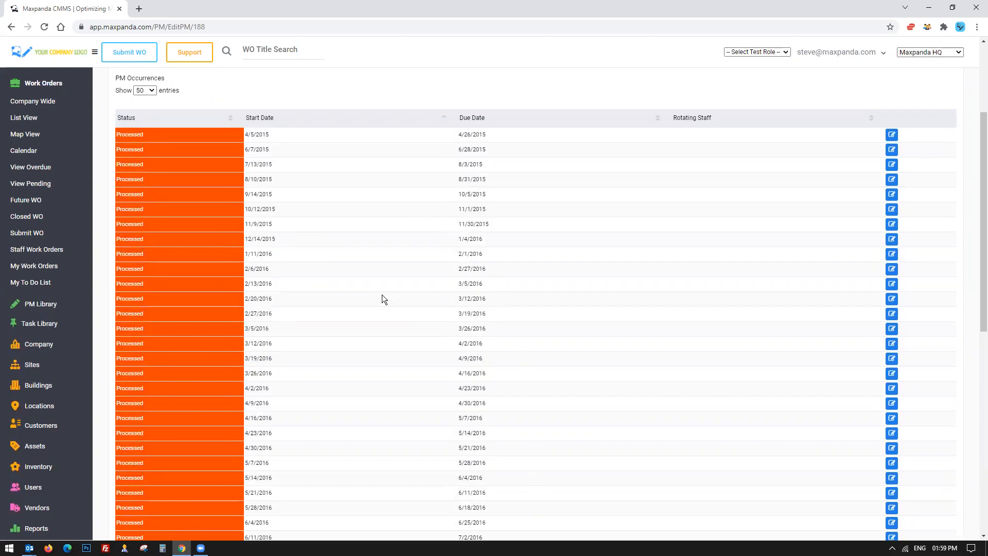
pyautogui.scroll(3, 382, 295)
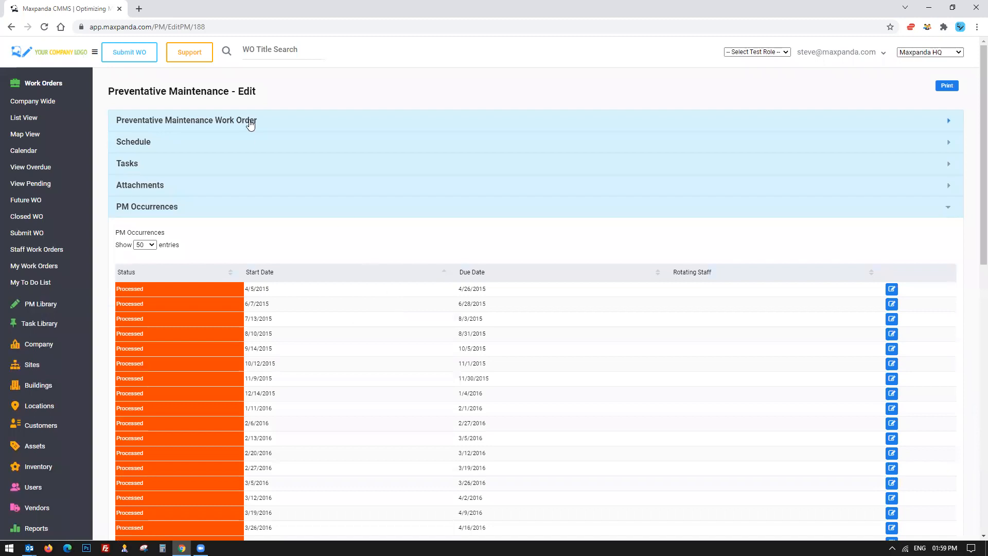
# Highlight the PM title and the first occurrence's start and due dates, and try opening that occurrence for editing.
pyautogui.click(251, 124)
pyautogui.moveTo(336, 148); pyautogui.dragTo(439, 150)
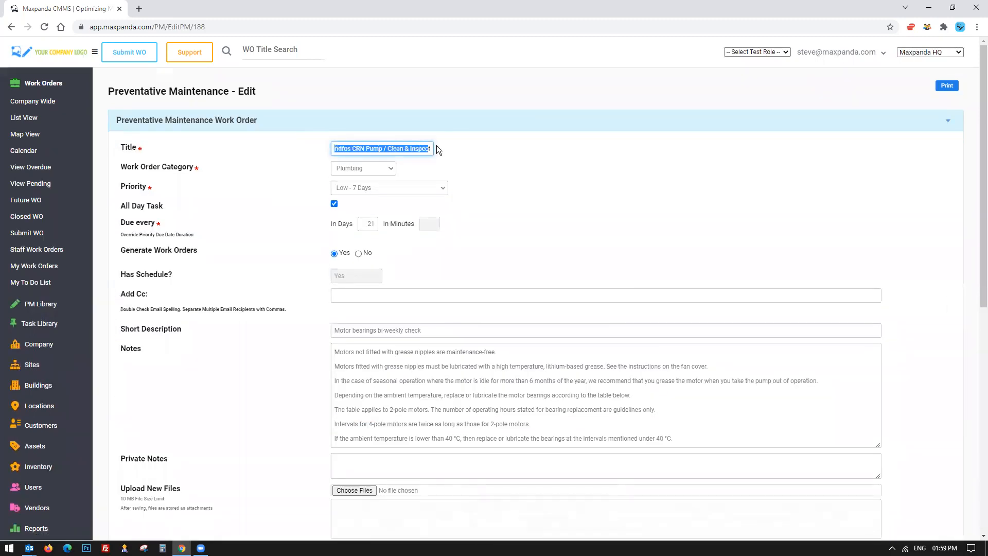
pyautogui.click(238, 123)
pyautogui.click(152, 206)
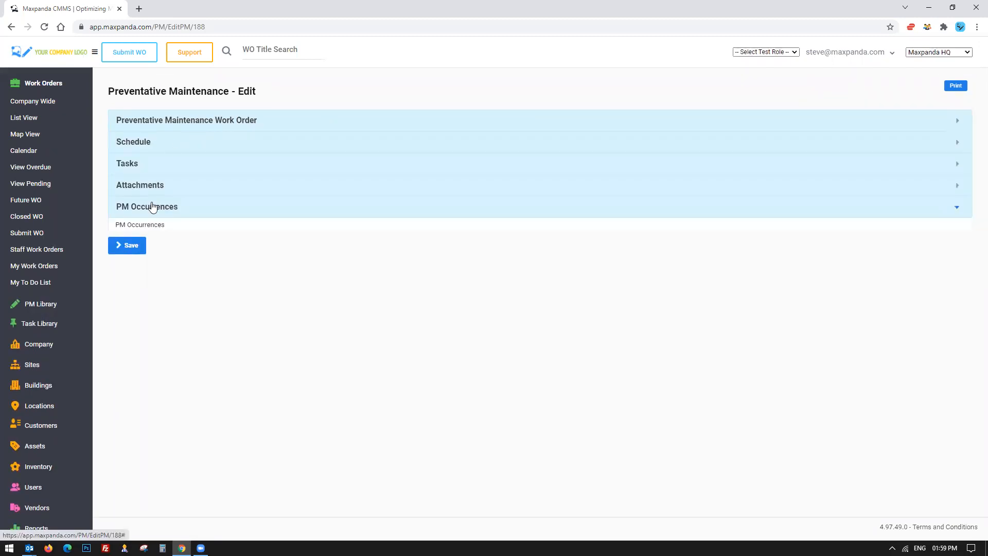
pyautogui.scroll(-2, 279, 224)
pyautogui.moveTo(247, 188); pyautogui.dragTo(532, 191)
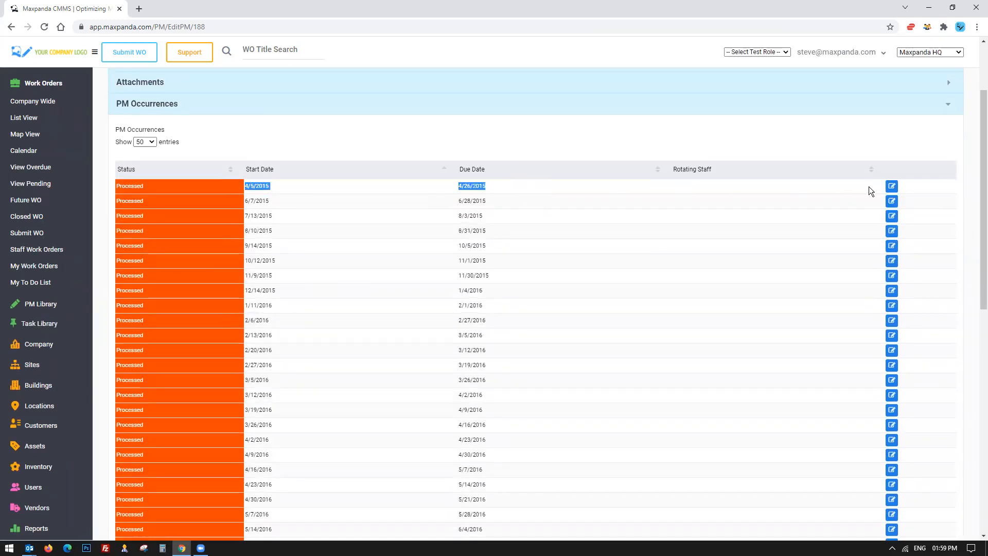
pyautogui.click(893, 187)
pyautogui.scroll(2, 316, 192)
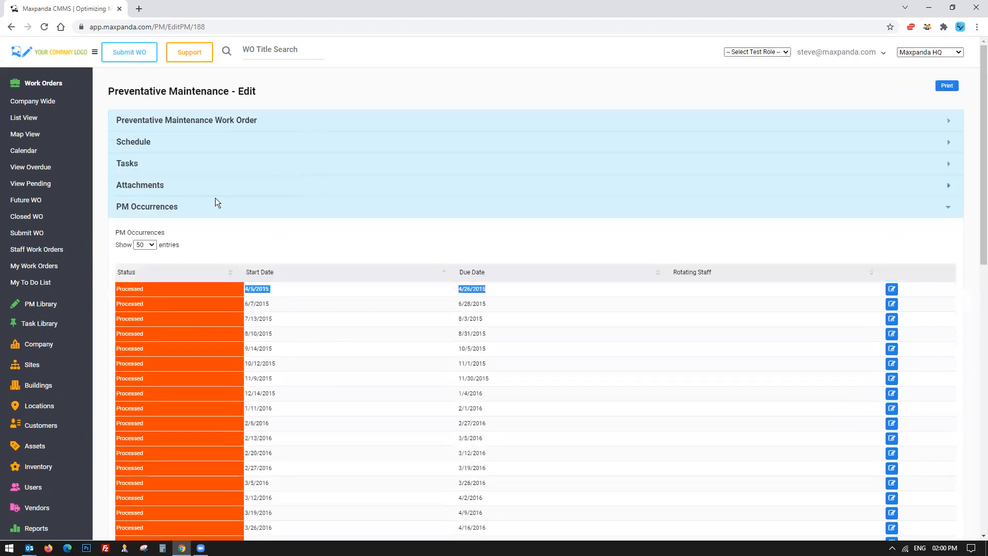
# Open the SLA Export report from the Reports menu.
pyautogui.click(267, 120)
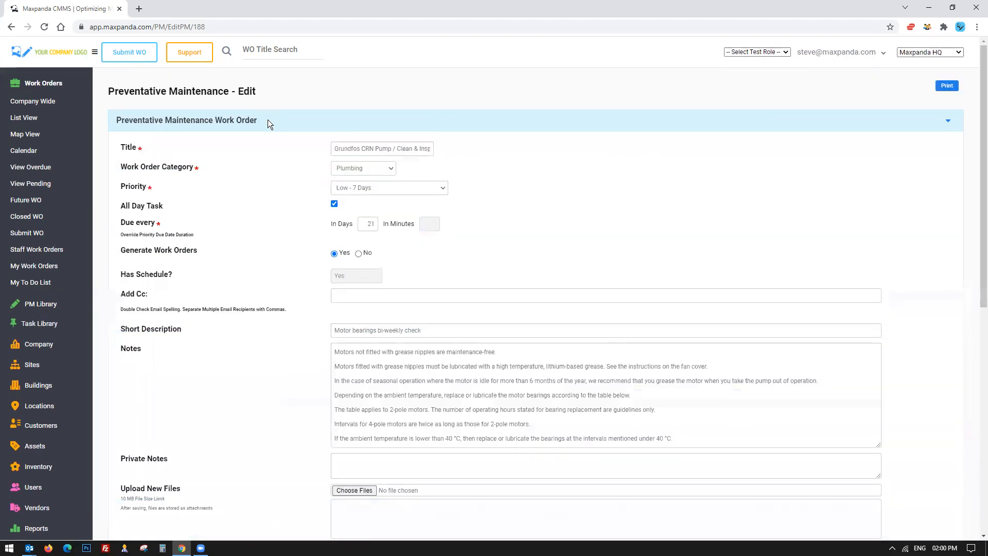
pyautogui.scroll(-6, 494, 309)
pyautogui.scroll(-1, 35, 497)
pyautogui.click(35, 492)
pyautogui.scroll(-6, 31, 386)
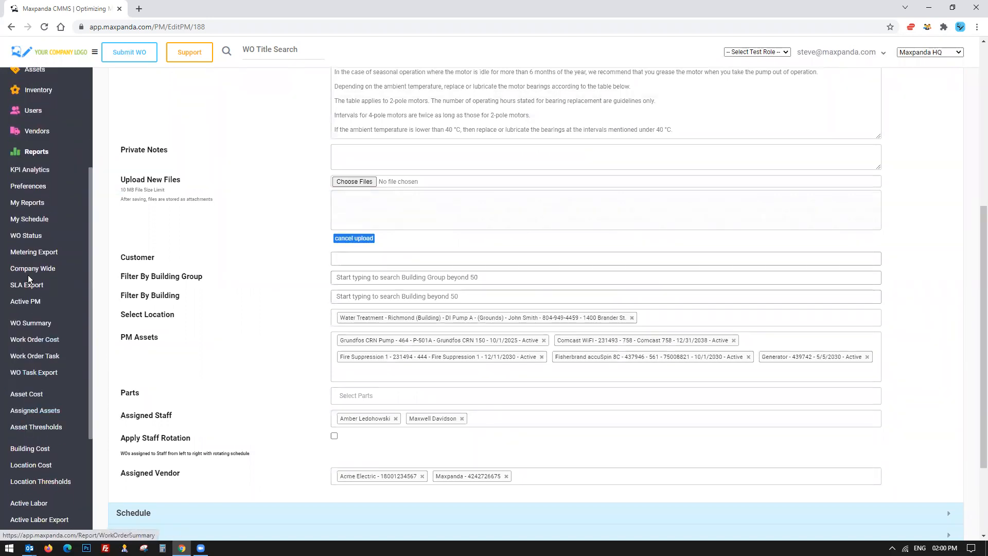
pyautogui.click(28, 286)
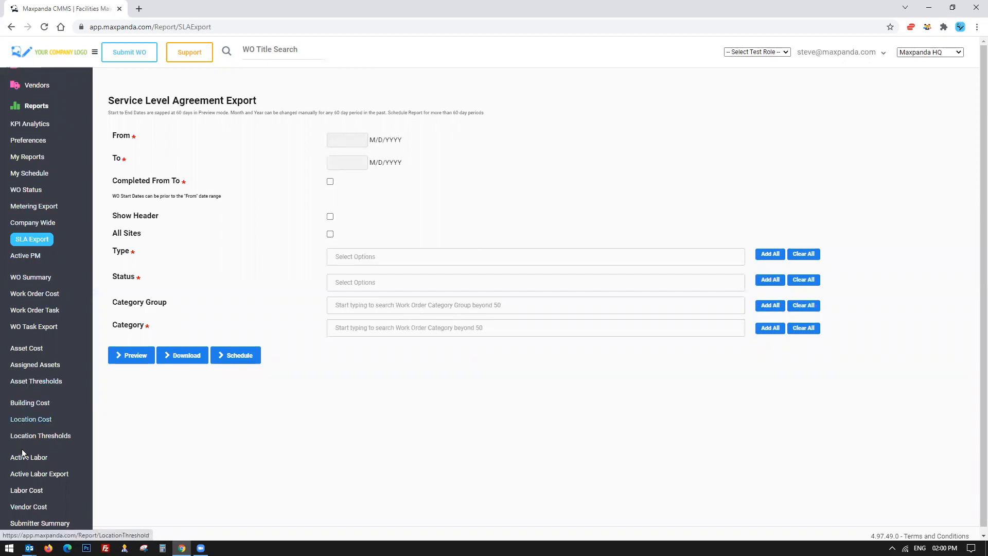
# Open KPI Analytics and hide the Overdue and Closed series in the current-year KPI chart.
pyautogui.scroll(-3, 23, 452)
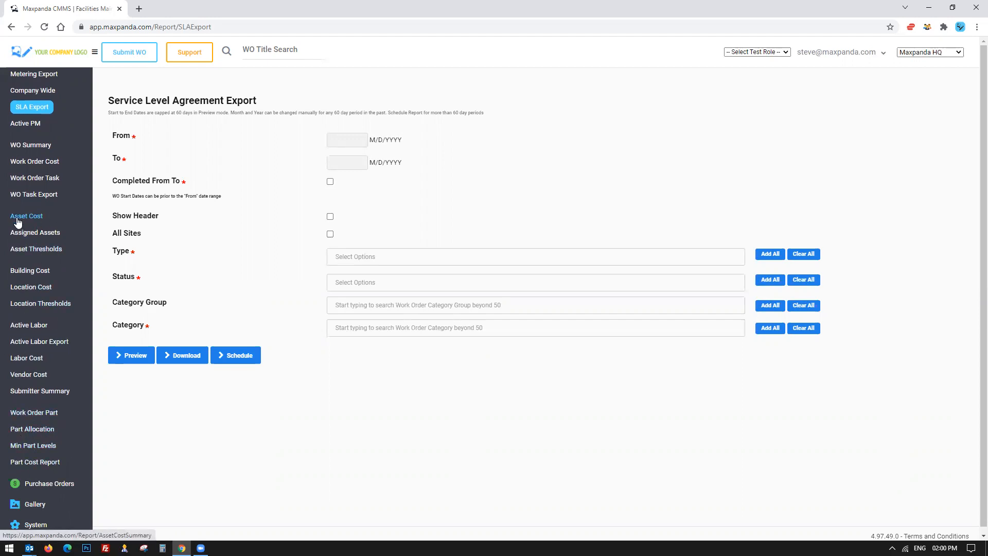
pyautogui.scroll(3, 26, 154)
pyautogui.scroll(1, 30, 258)
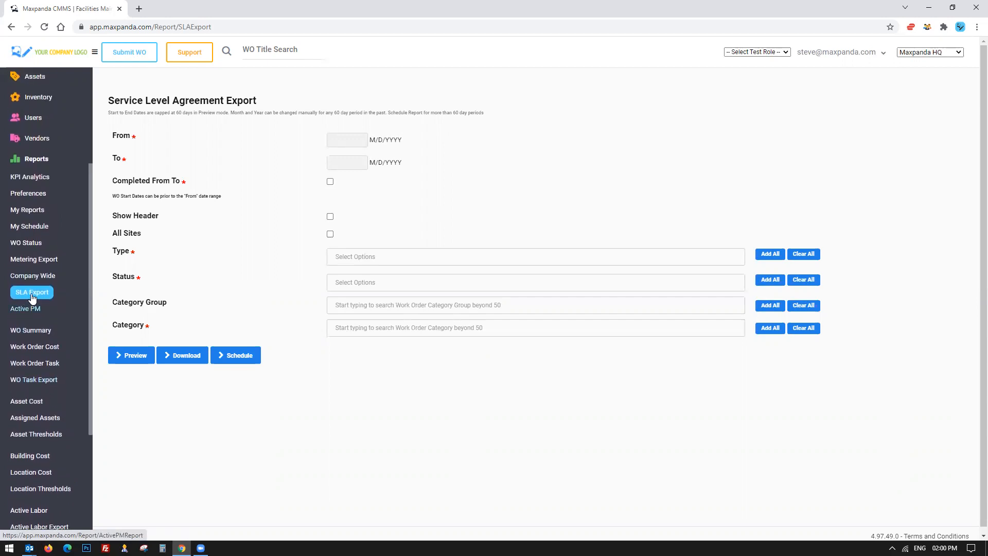
pyautogui.click(30, 180)
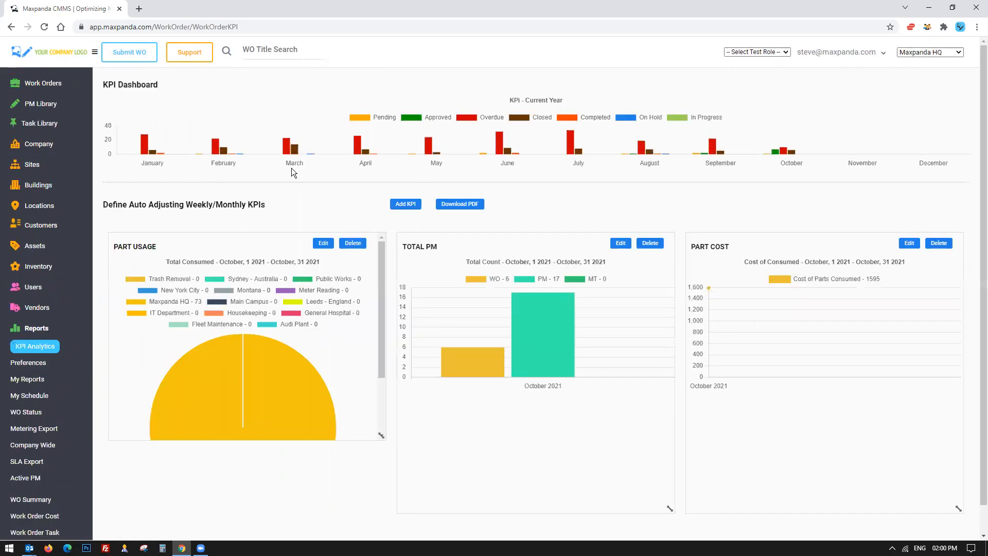
pyautogui.moveTo(146, 150)
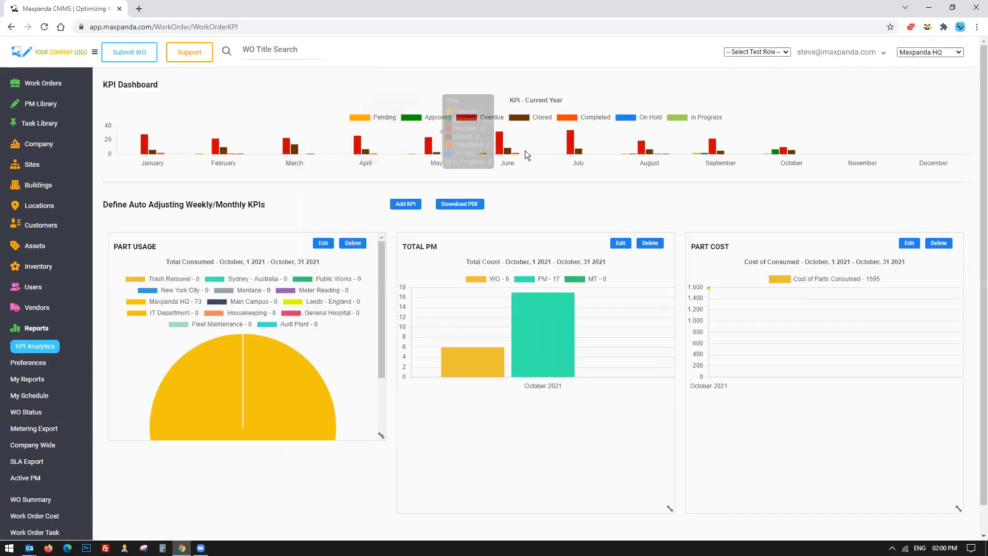
pyautogui.moveTo(780, 151)
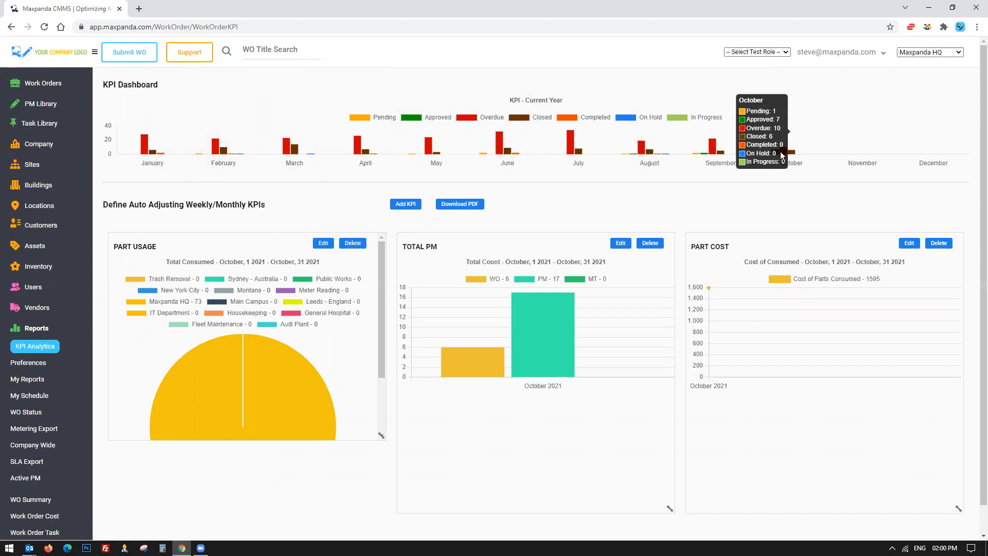
pyautogui.click(493, 118)
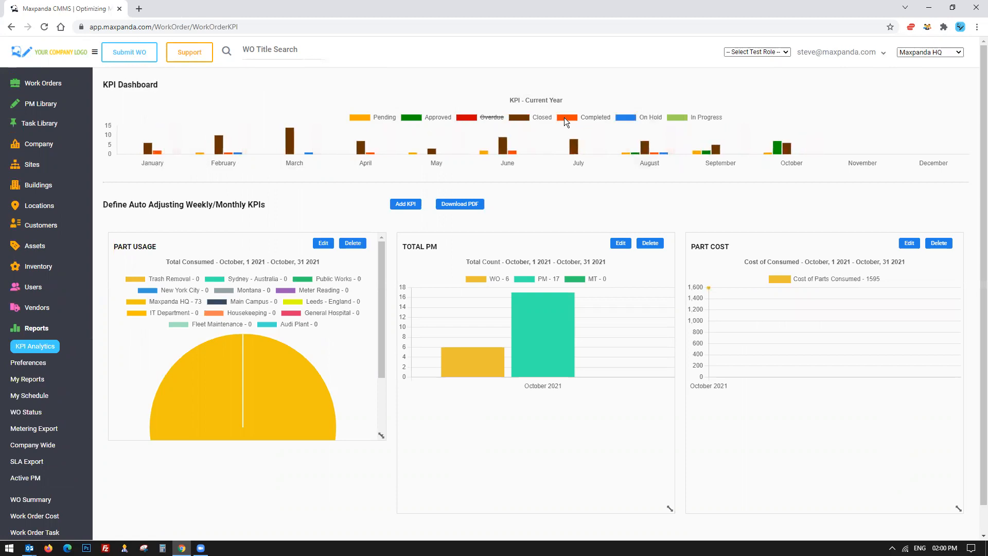
pyautogui.click(525, 116)
pyautogui.moveTo(782, 151)
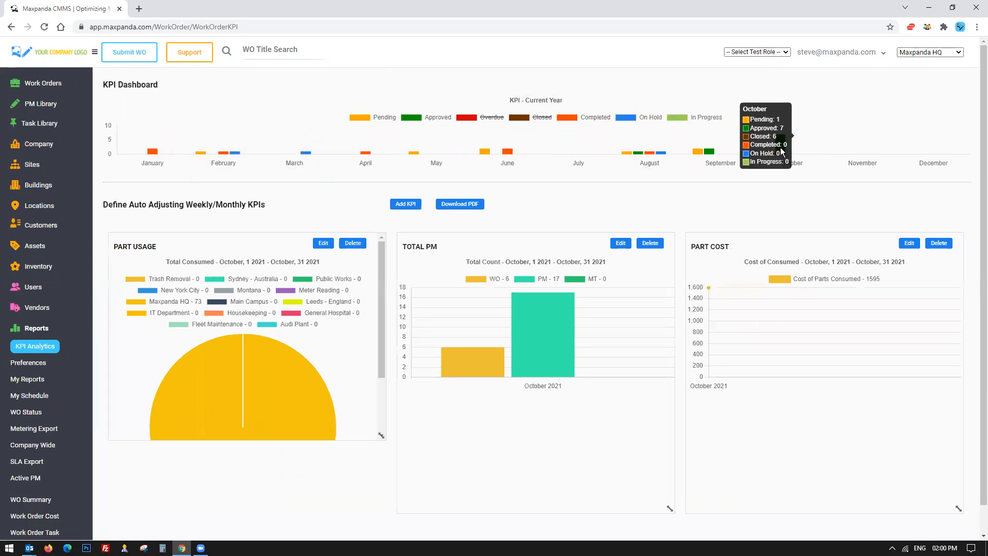
# Return to the SLA Export report and set its date range from 09/01/2021 to 10/22/2021.
pyautogui.scroll(-1, 613, 280)
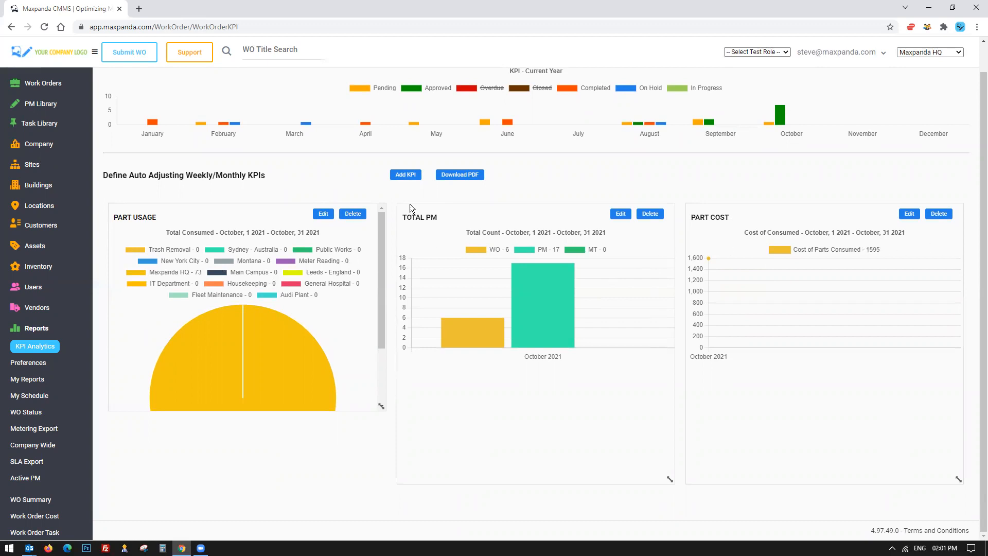
pyautogui.click(413, 176)
pyautogui.click(24, 464)
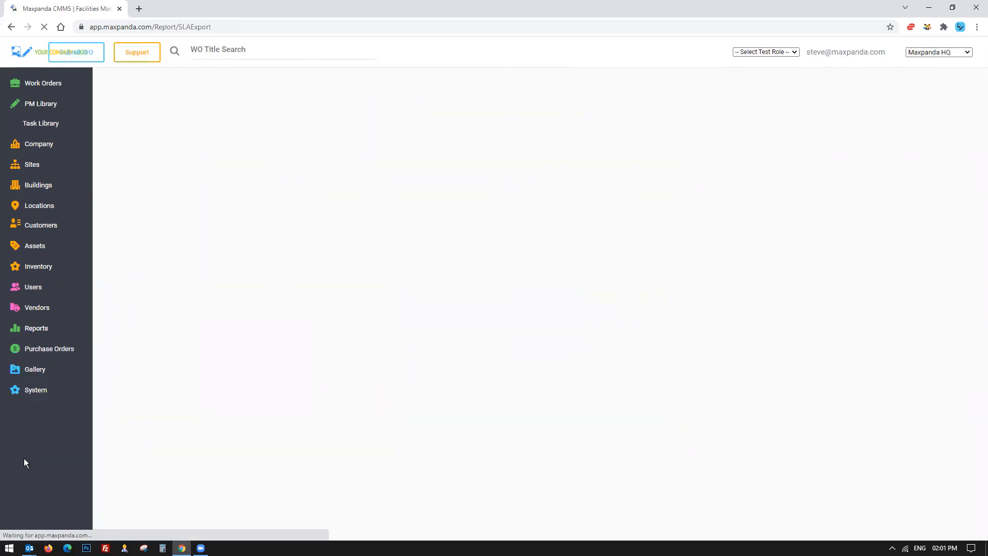
pyautogui.scroll(-5, 25, 457)
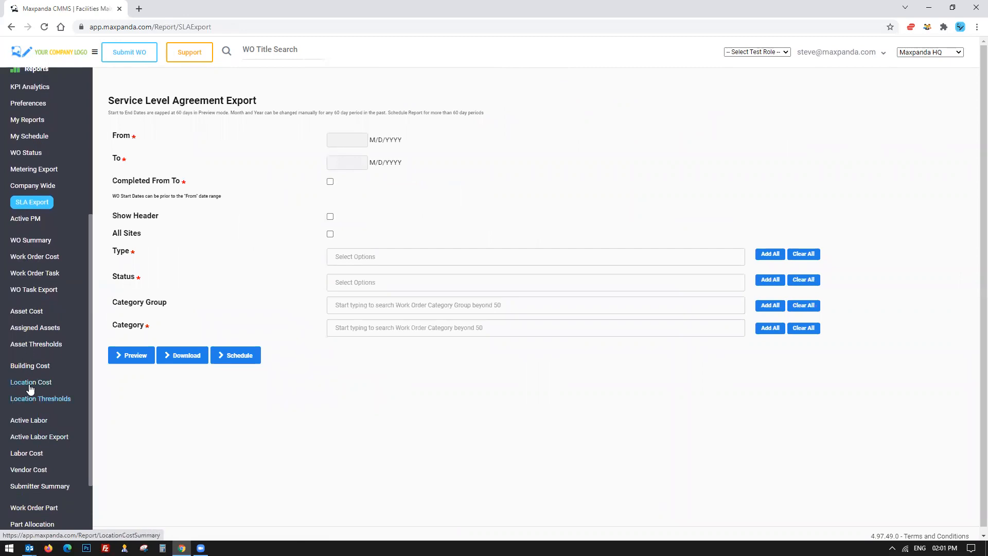
pyautogui.click(349, 142)
pyautogui.click(336, 158)
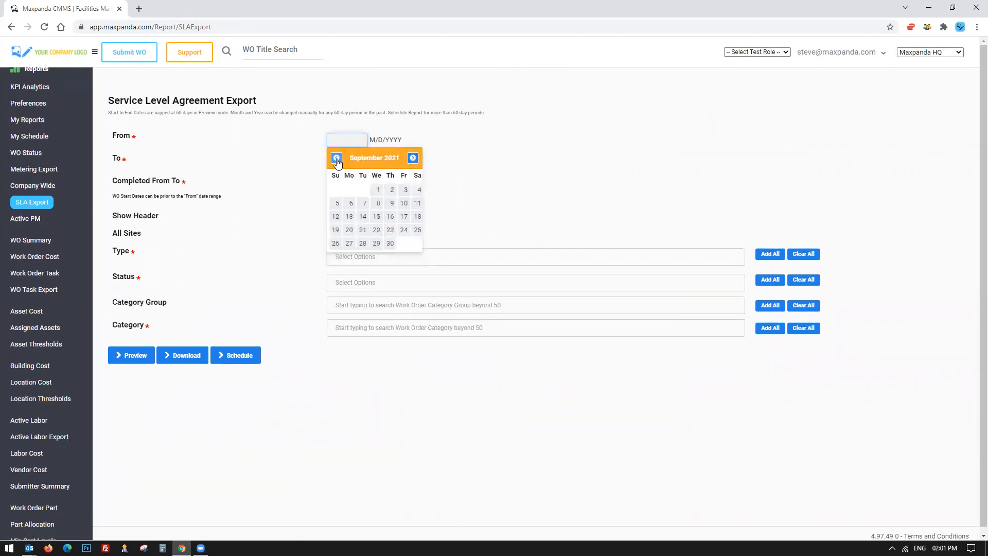
pyautogui.click(378, 190)
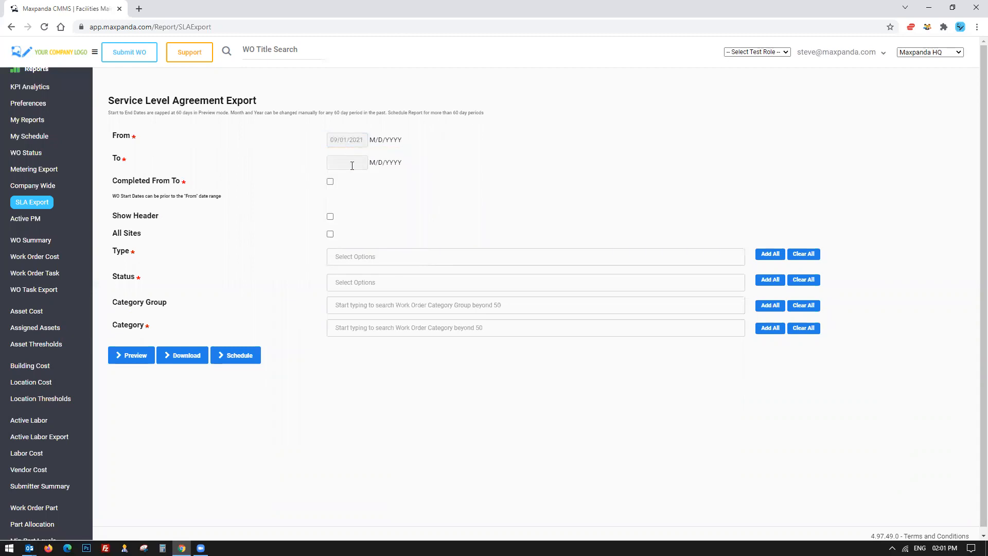
pyautogui.click(352, 165)
pyautogui.click(404, 252)
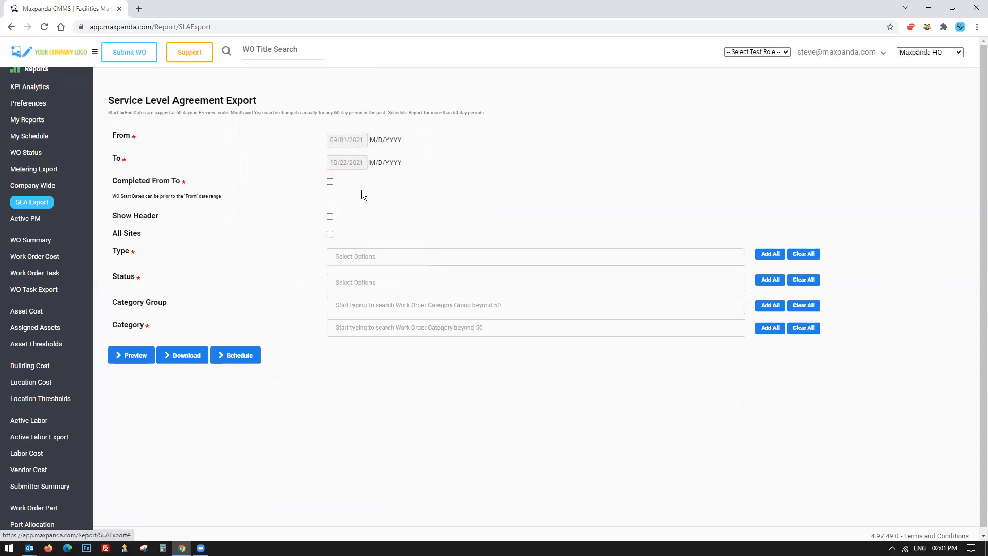
# Enable Show Header and add all types, statuses and categories to the SLA Export filters.
pyautogui.click(332, 218)
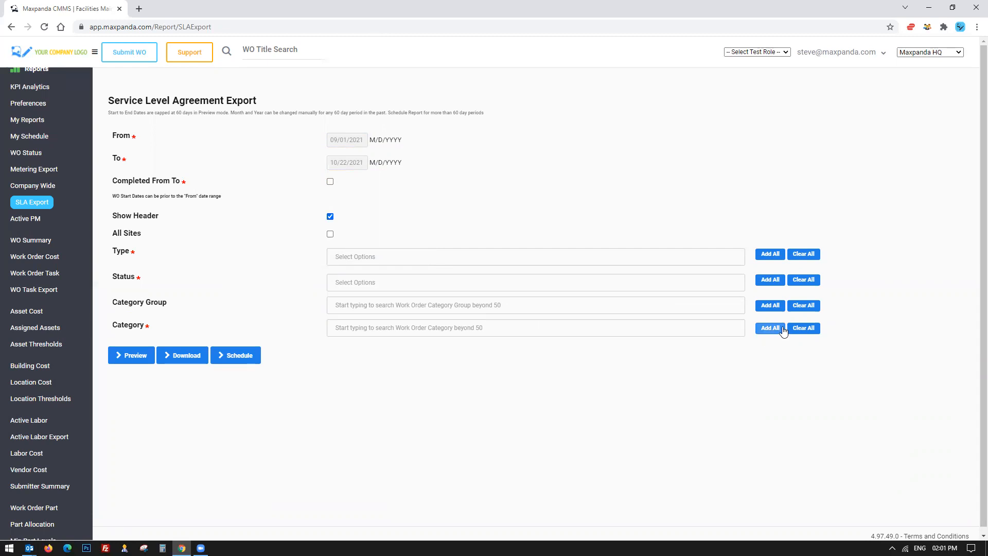
pyautogui.click(771, 328)
pyautogui.click(771, 279)
pyautogui.click(770, 254)
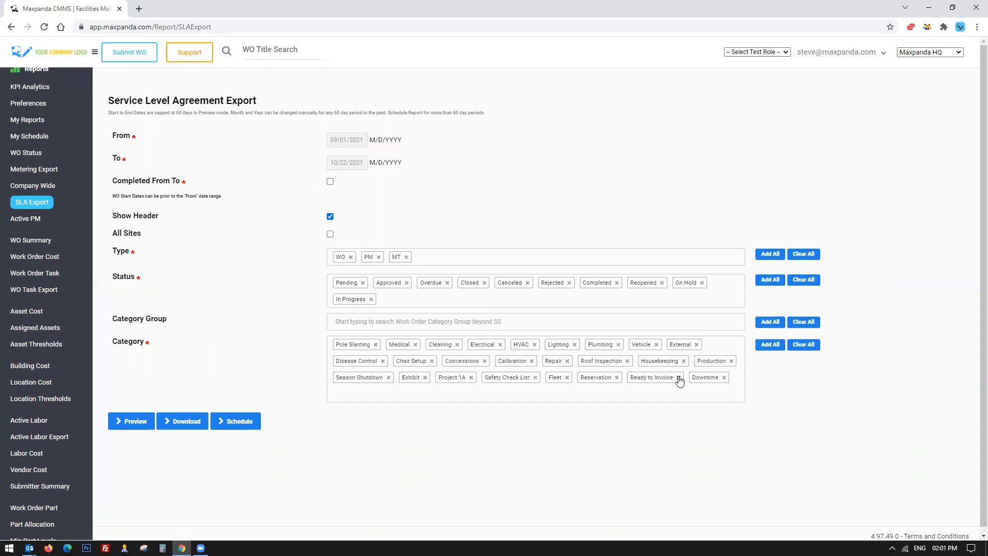
# Preview the SLA Export report and open its export format options.
pyautogui.click(135, 423)
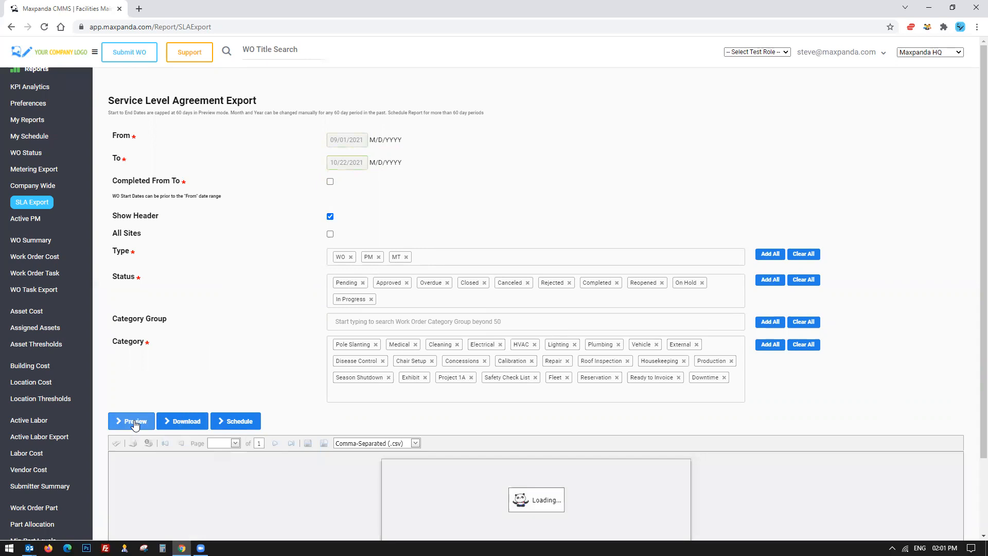
pyautogui.scroll(-2, 241, 355)
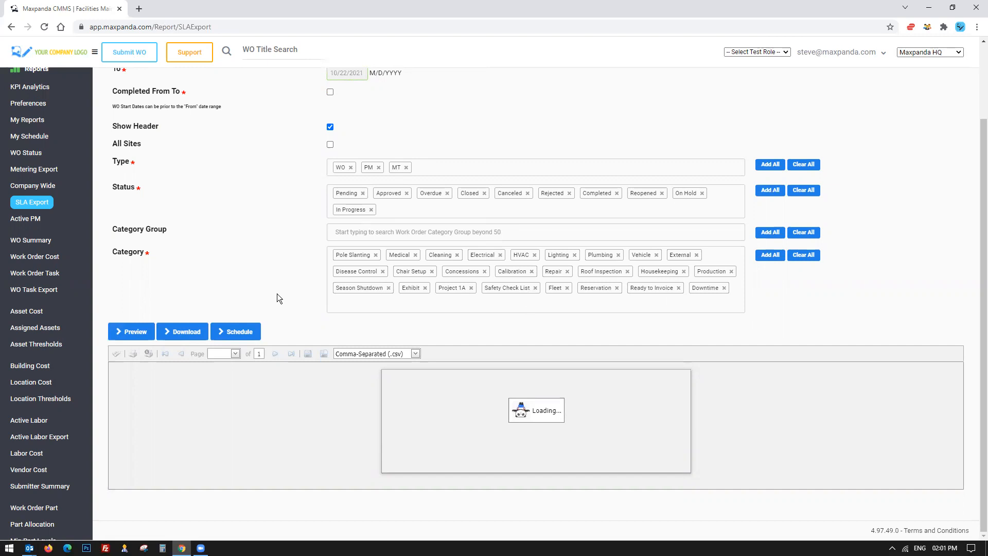
pyautogui.scroll(2, 277, 298)
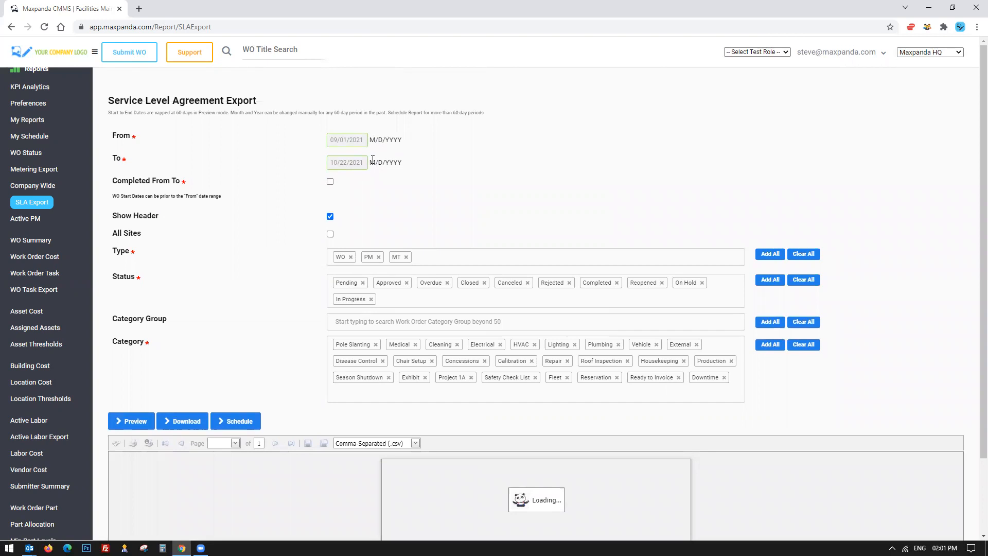
pyautogui.scroll(-2, 205, 284)
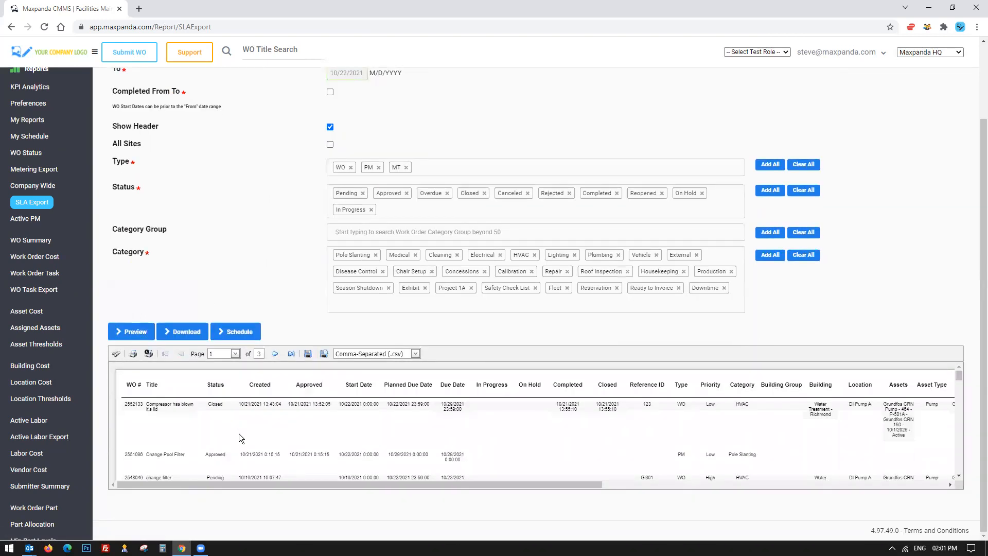
pyautogui.click(419, 353)
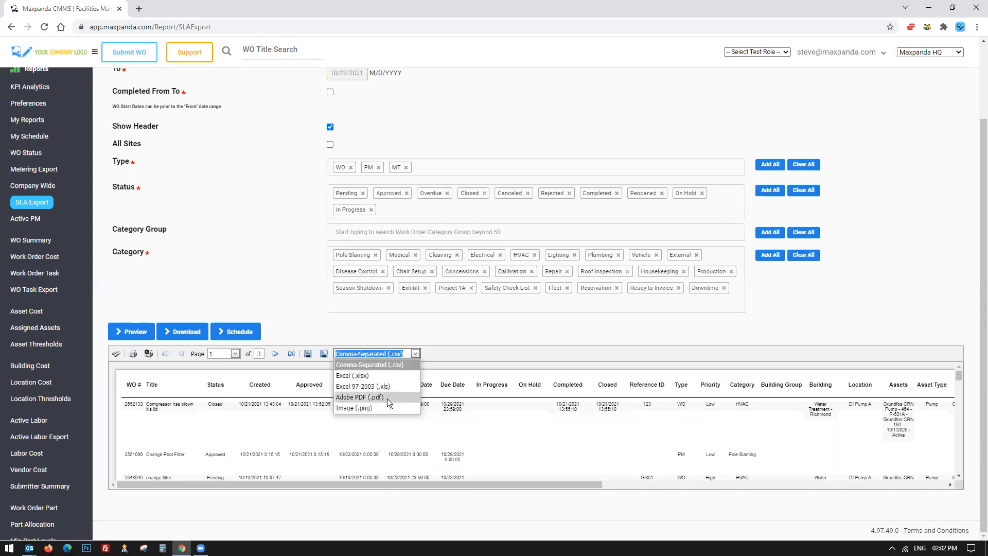
pyautogui.click(461, 331)
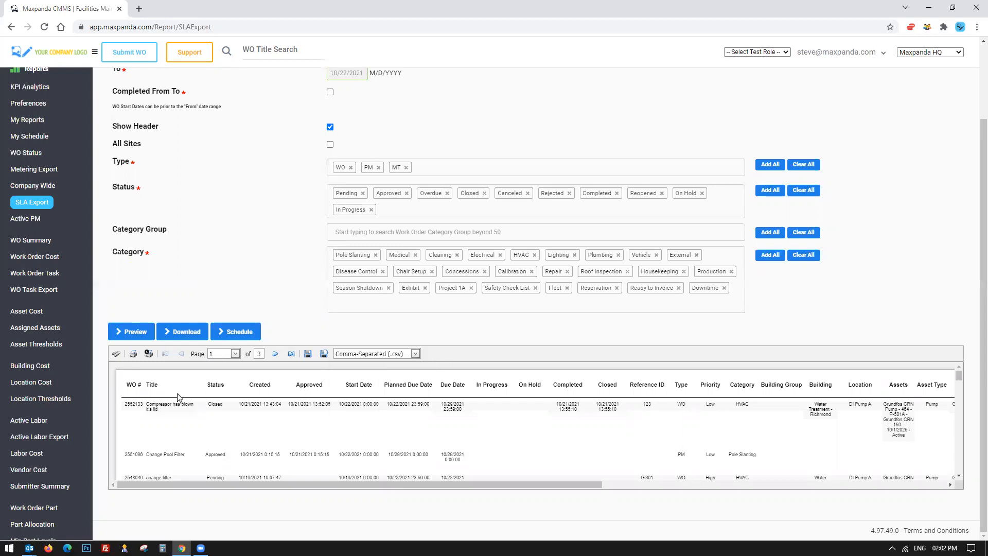
# Examine the SLA Export preview's header row and the first work orders' dates and statuses.
pyautogui.click(187, 332)
pyautogui.moveTo(210, 383); pyautogui.dragTo(789, 390)
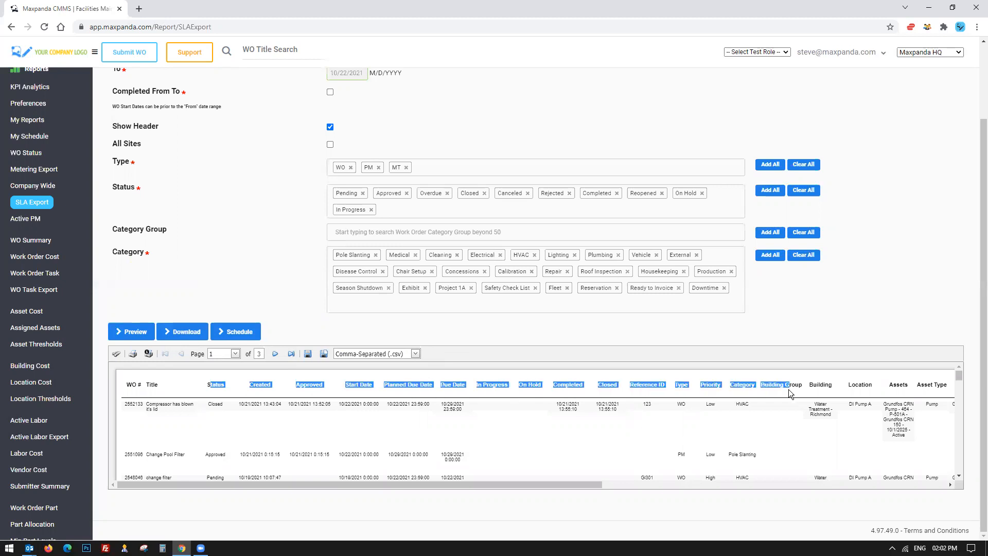
pyautogui.click(174, 335)
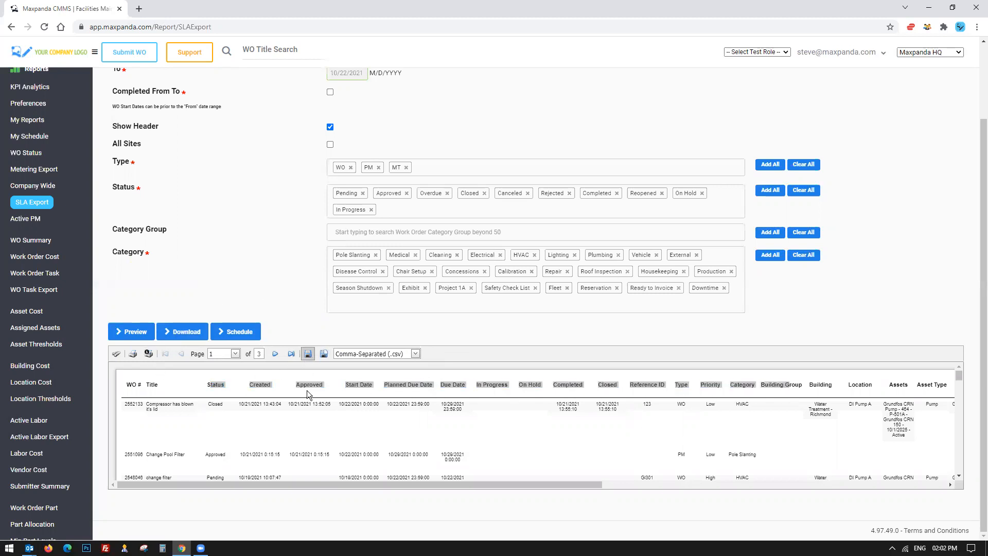
pyautogui.click(220, 393)
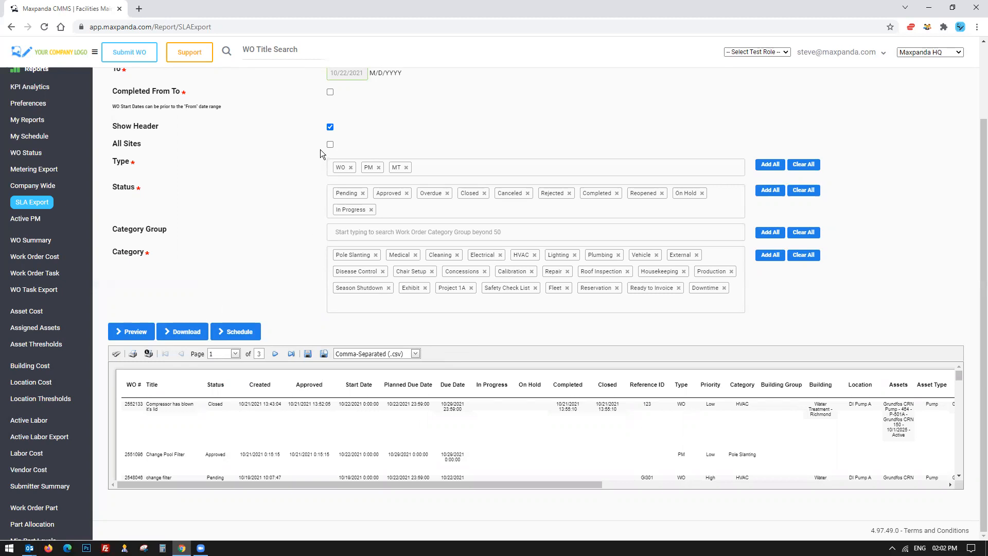
pyautogui.moveTo(296, 385); pyautogui.dragTo(515, 389)
pyautogui.moveTo(266, 407); pyautogui.dragTo(453, 408)
pyautogui.click(403, 353)
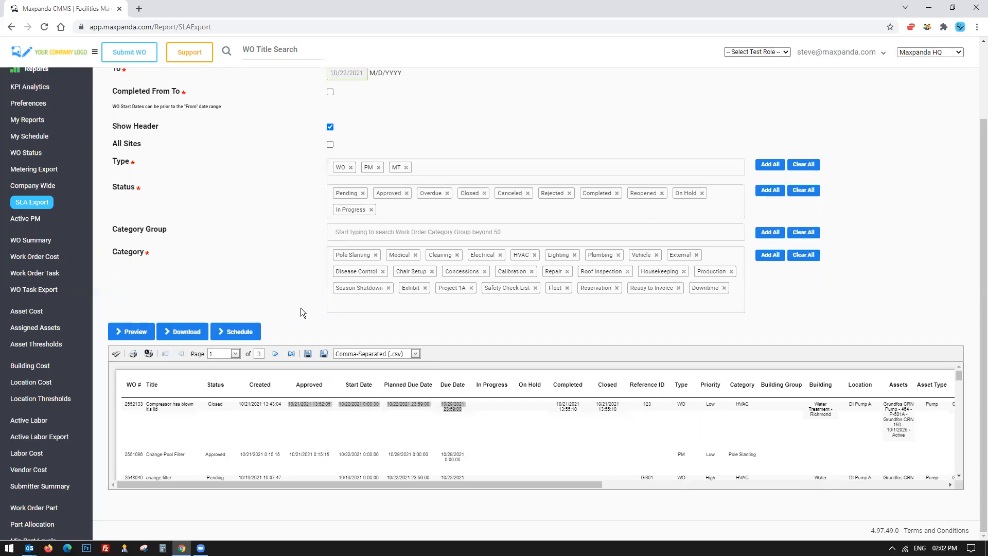
pyautogui.click(834, 52)
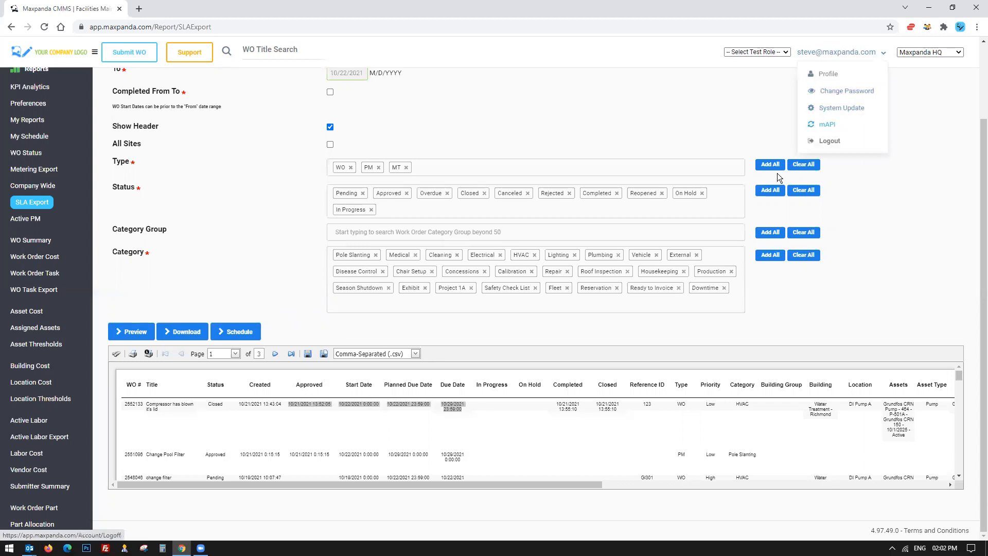
pyautogui.moveTo(148, 405); pyautogui.dragTo(623, 470)
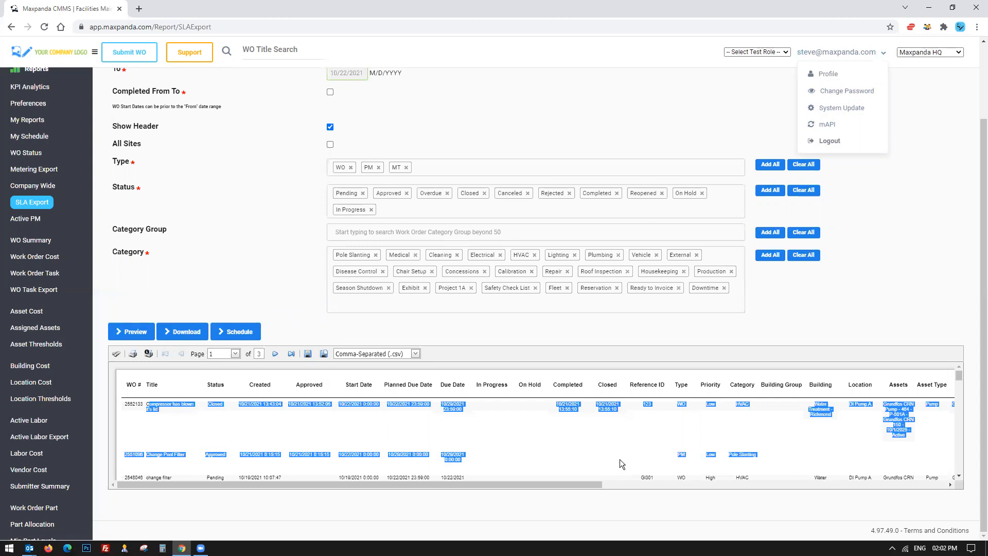
pyautogui.click(275, 280)
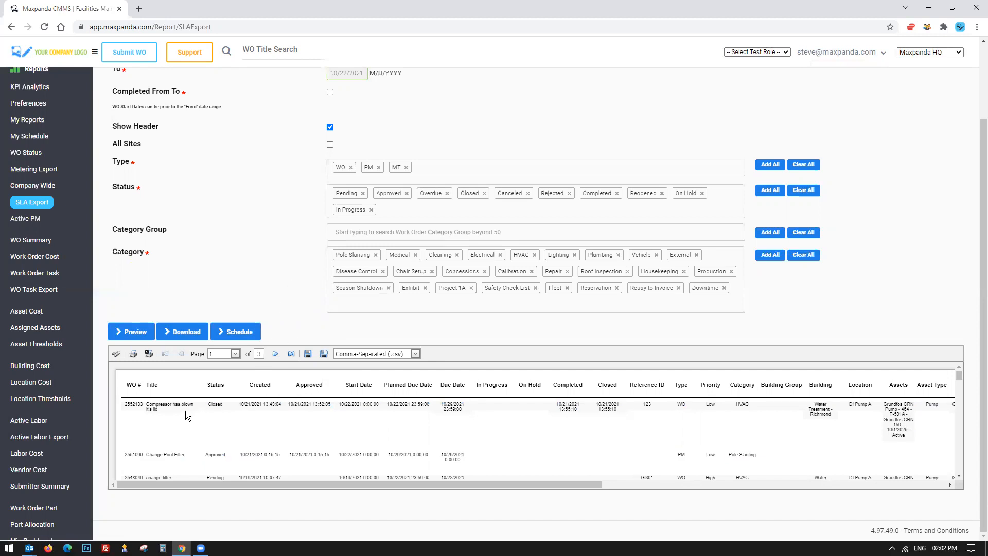
pyautogui.moveTo(143, 404); pyautogui.dragTo(208, 408)
pyautogui.moveTo(126, 385); pyautogui.dragTo(593, 387)
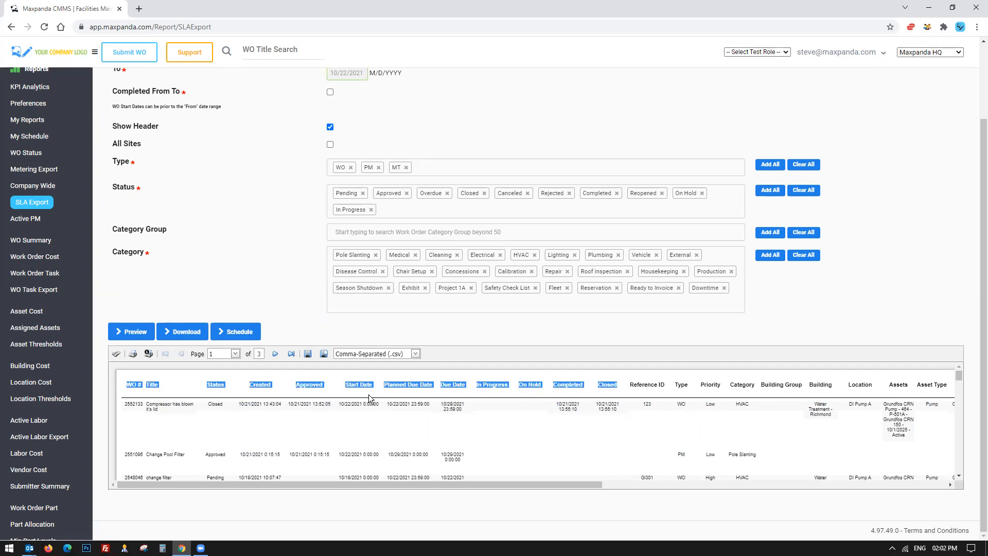
pyautogui.click(389, 388)
pyautogui.moveTo(384, 385); pyautogui.dragTo(480, 419)
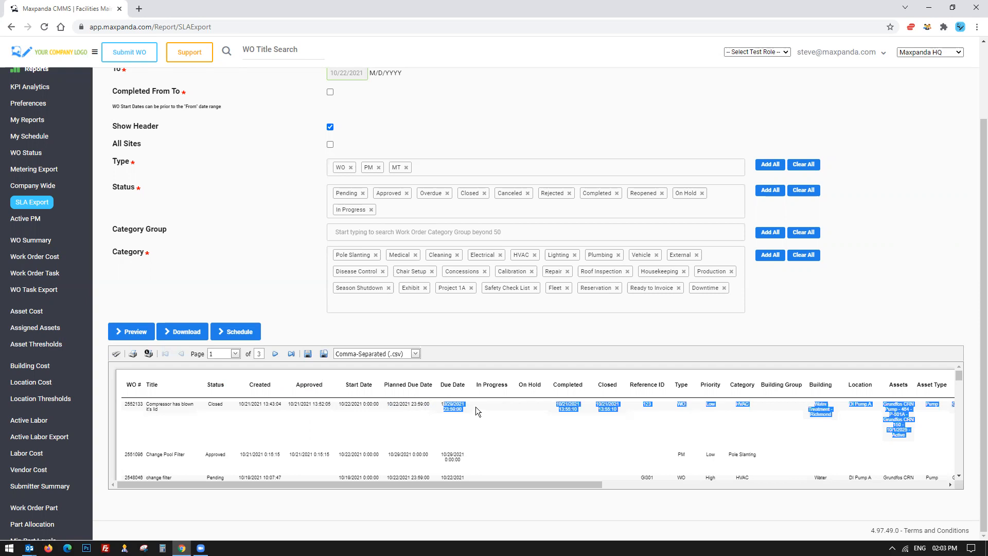
pyautogui.click(475, 406)
pyautogui.moveTo(598, 402); pyautogui.dragTo(615, 411)
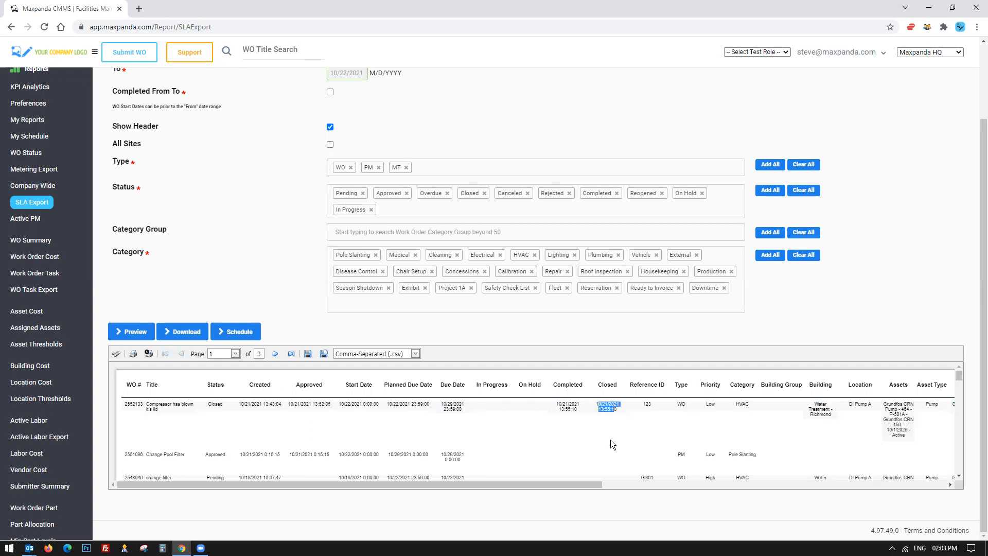
# Scroll across the SLA Export preview to review the later columns such as staff, notes, comments and costs.
pyautogui.moveTo(569, 484); pyautogui.dragTo(881, 484)
pyautogui.moveTo(669, 482); pyautogui.dragTo(711, 485)
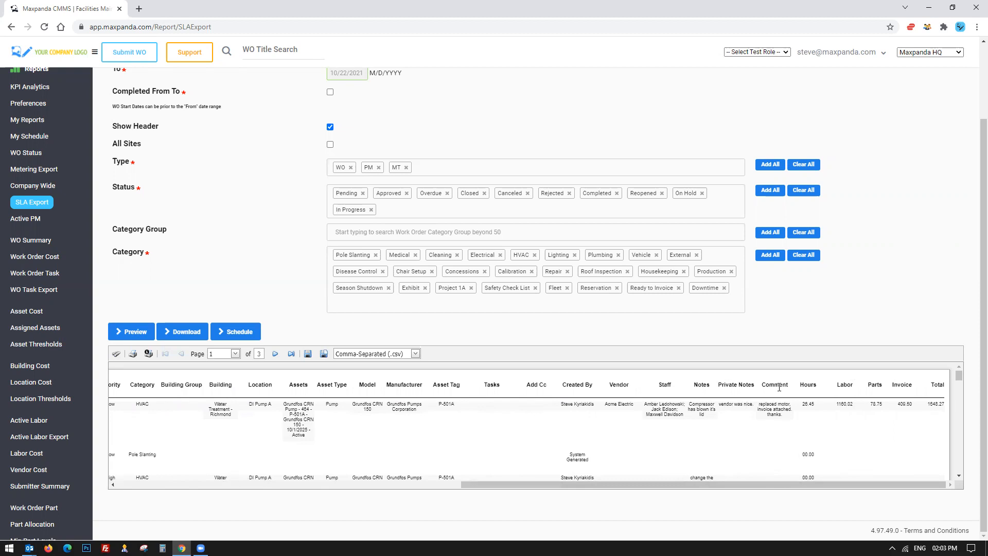
pyautogui.moveTo(799, 384); pyautogui.dragTo(832, 380)
pyautogui.click(882, 387)
pyautogui.moveTo(923, 386); pyautogui.dragTo(946, 409)
pyautogui.click(854, 421)
pyautogui.moveTo(741, 488); pyautogui.dragTo(282, 468)
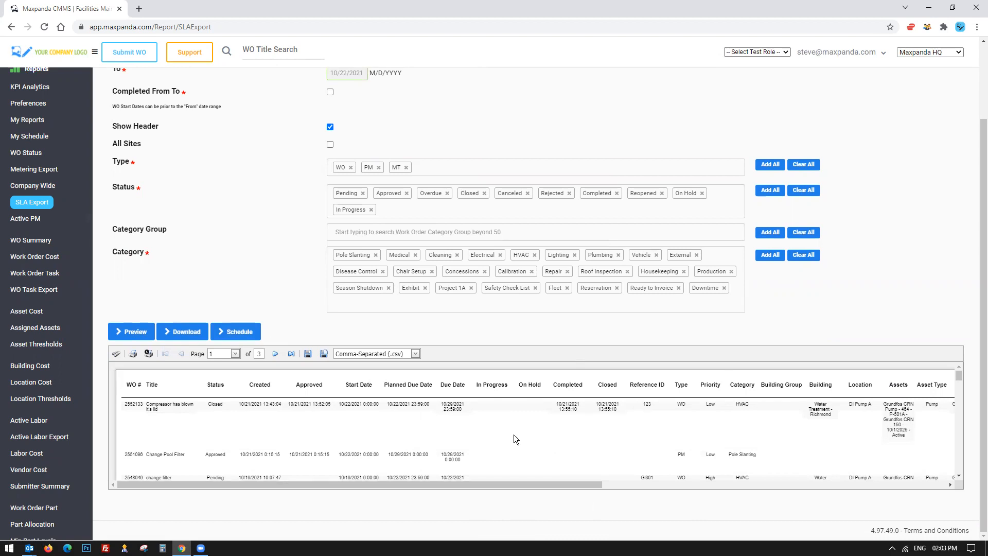
# Fill the report schedule with a monthly recurrence, EXCEL format and a CC e-mail address, and close it without scheduling.
pyautogui.click(240, 334)
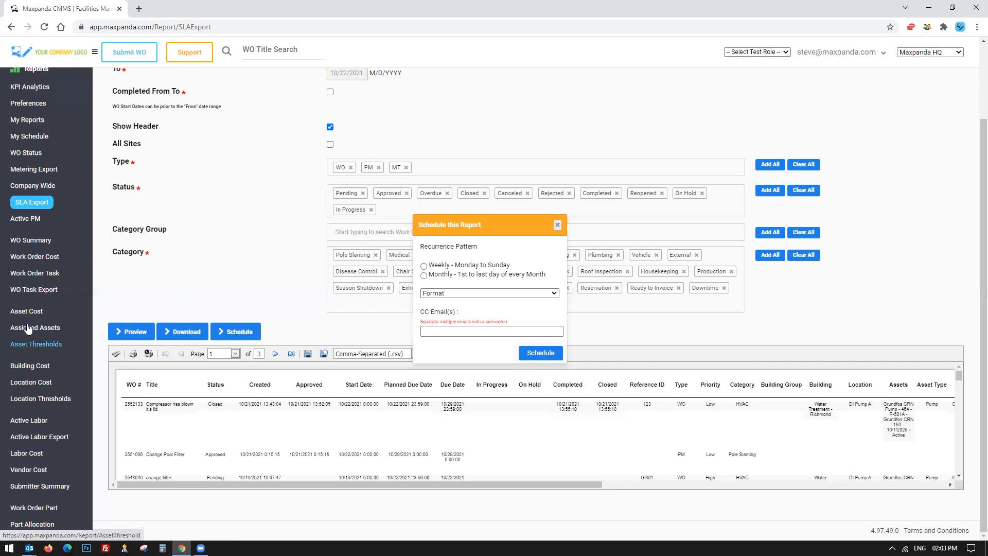
pyautogui.click(424, 266)
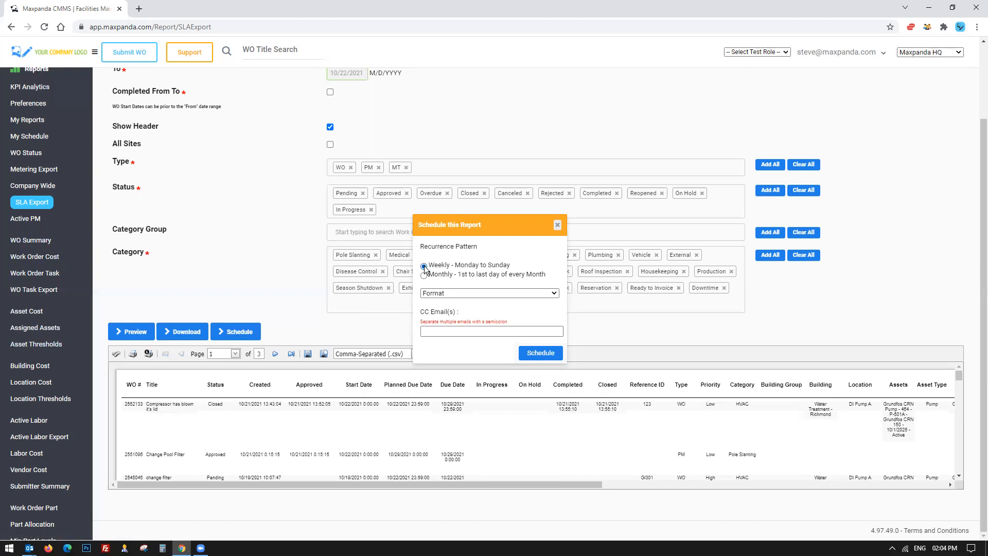
pyautogui.click(425, 276)
pyautogui.click(458, 293)
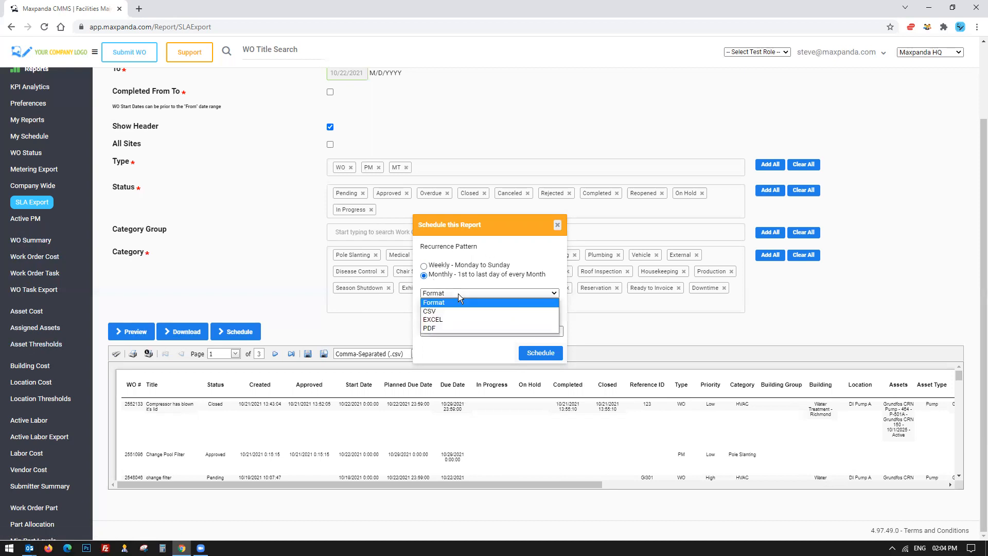
pyautogui.click(462, 319)
pyautogui.click(453, 331)
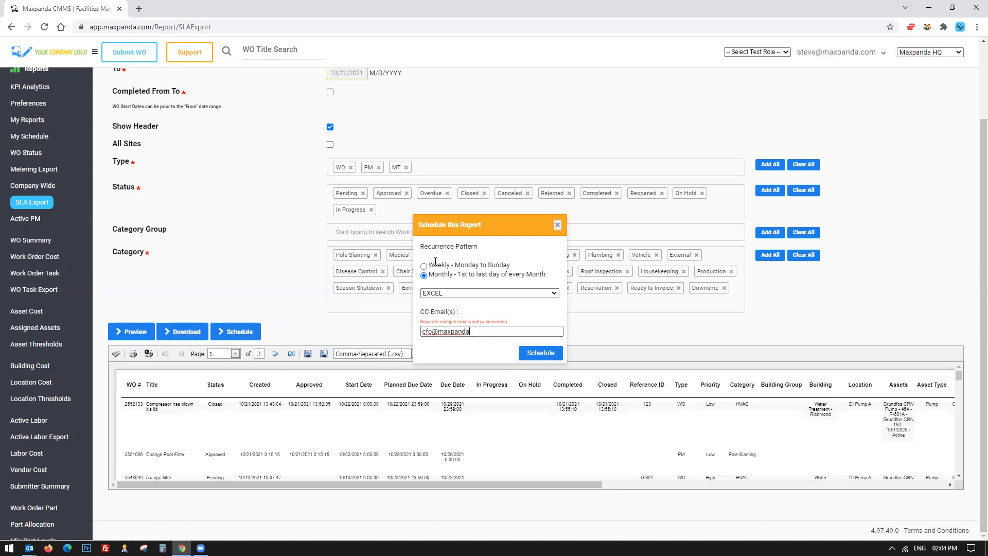
pyautogui.click(557, 227)
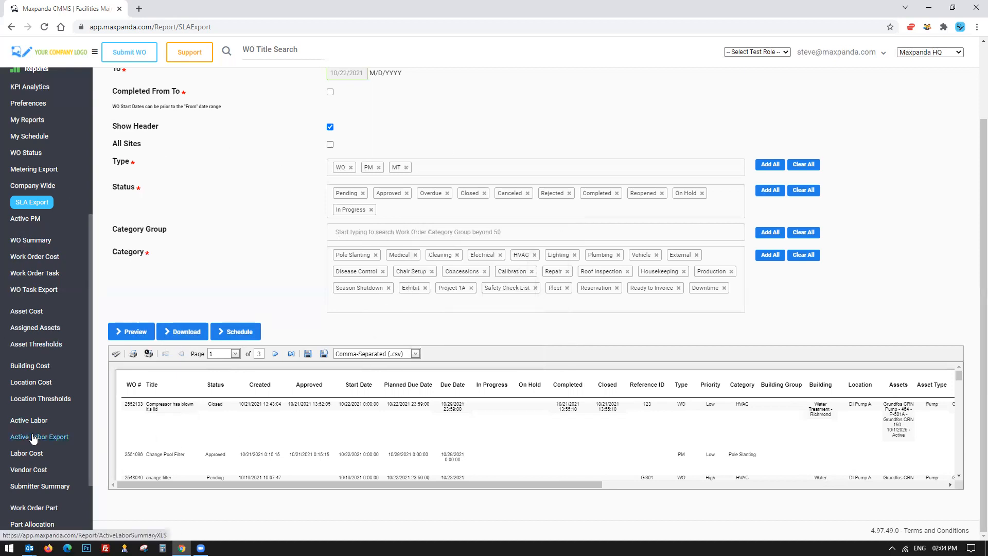
# Go back to the work orders list and expand the Assets section of the menu.
pyautogui.scroll(2, 200, 264)
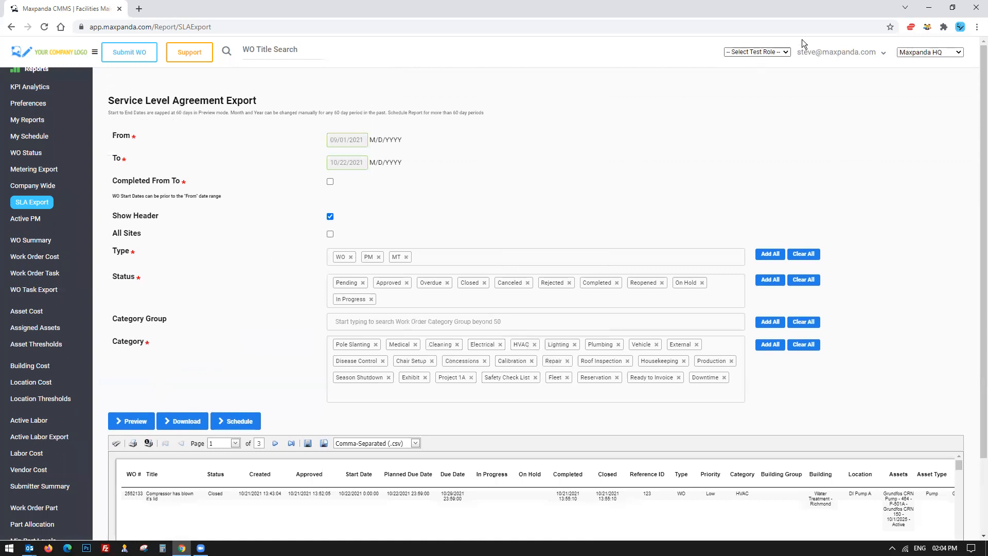
pyautogui.click(834, 52)
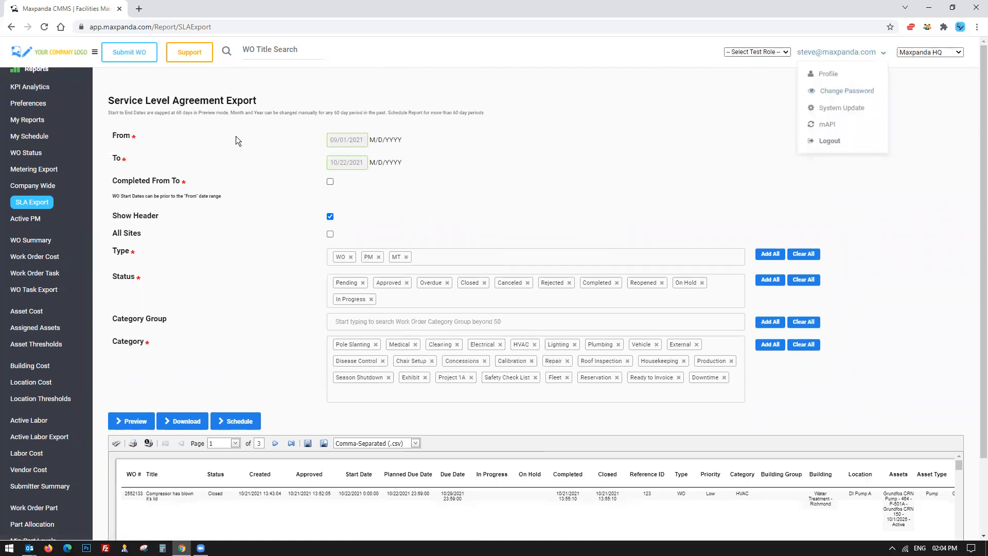
pyautogui.click(347, 139)
pyautogui.scroll(3, 46, 258)
pyautogui.click(541, 192)
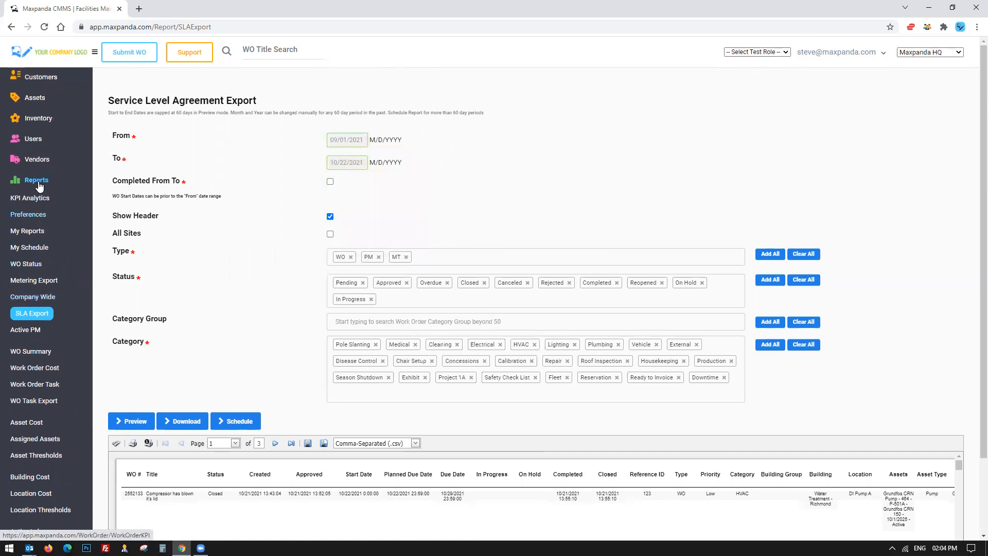
pyautogui.scroll(5, 33, 119)
pyautogui.click(33, 111)
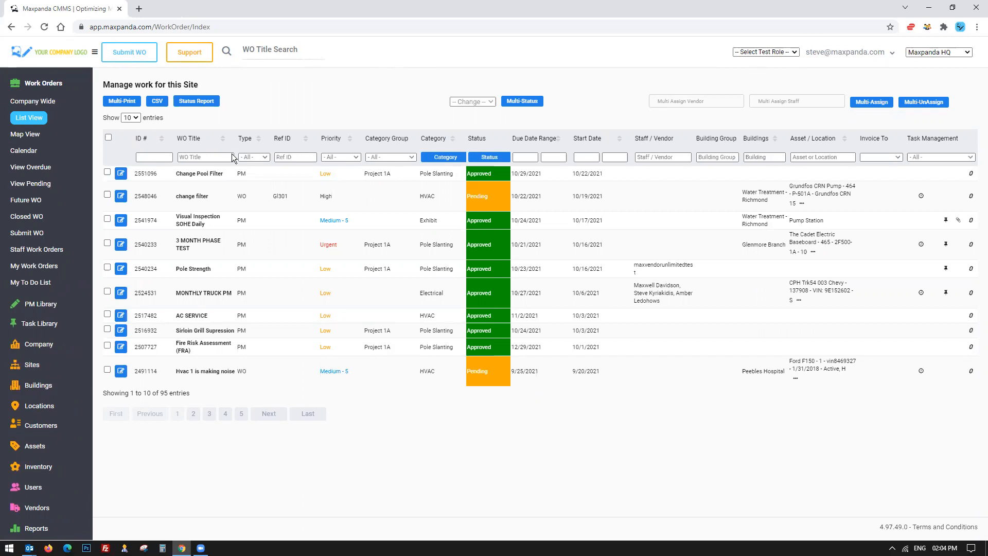
pyautogui.click(35, 446)
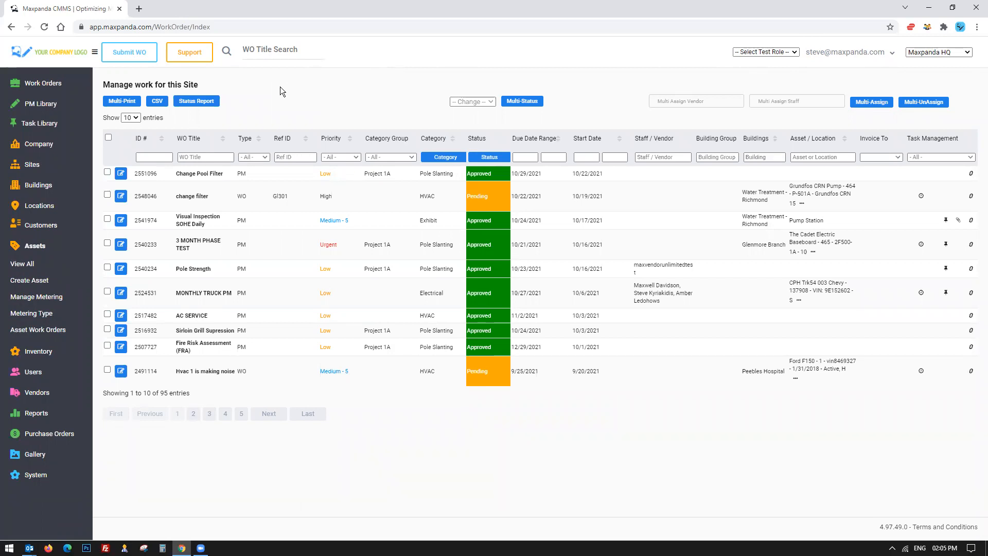
# Open the Maxpanda website in a new tab and go to the plan comparison page.
pyautogui.click(139, 8)
pyautogui.click(131, 42)
pyautogui.moveTo(754, 96)
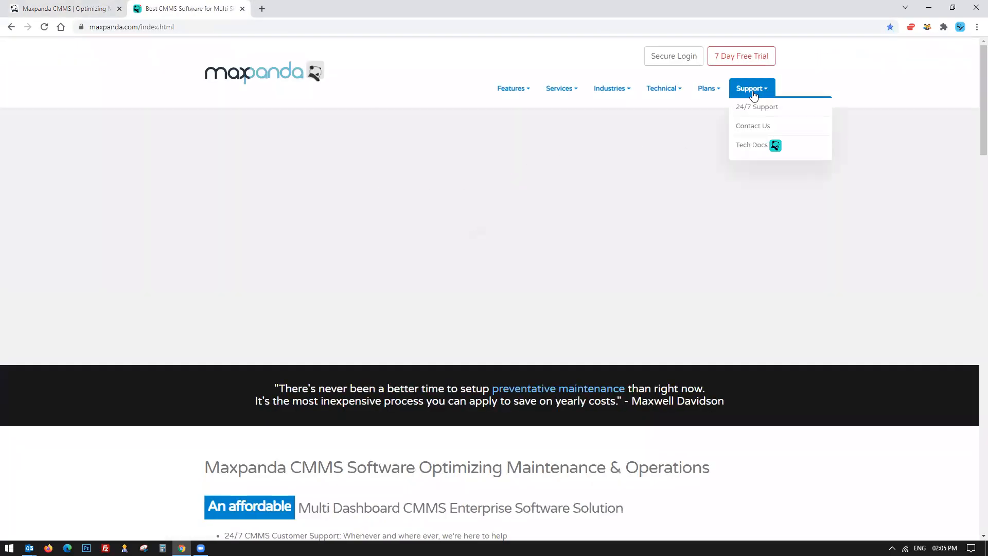
pyautogui.moveTo(709, 90)
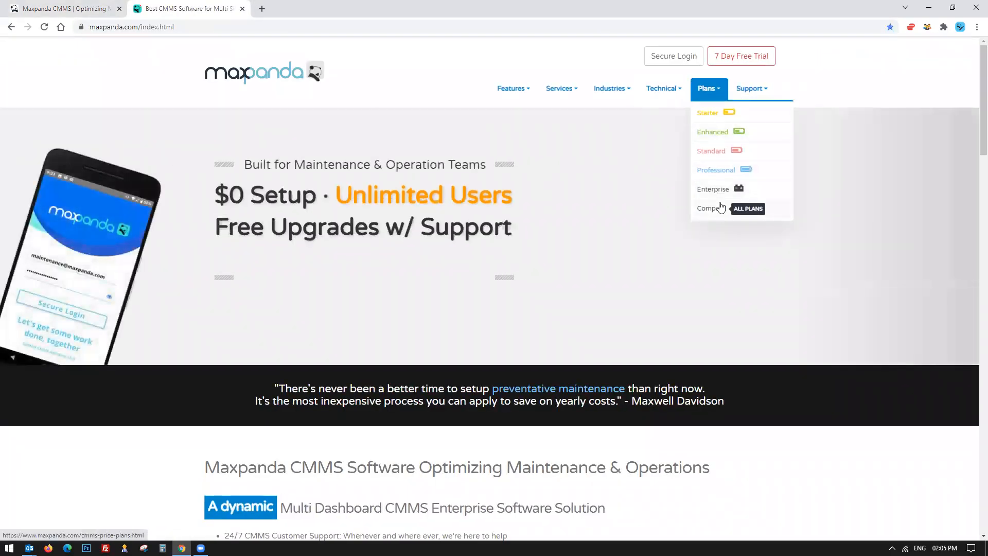
pyautogui.click(721, 207)
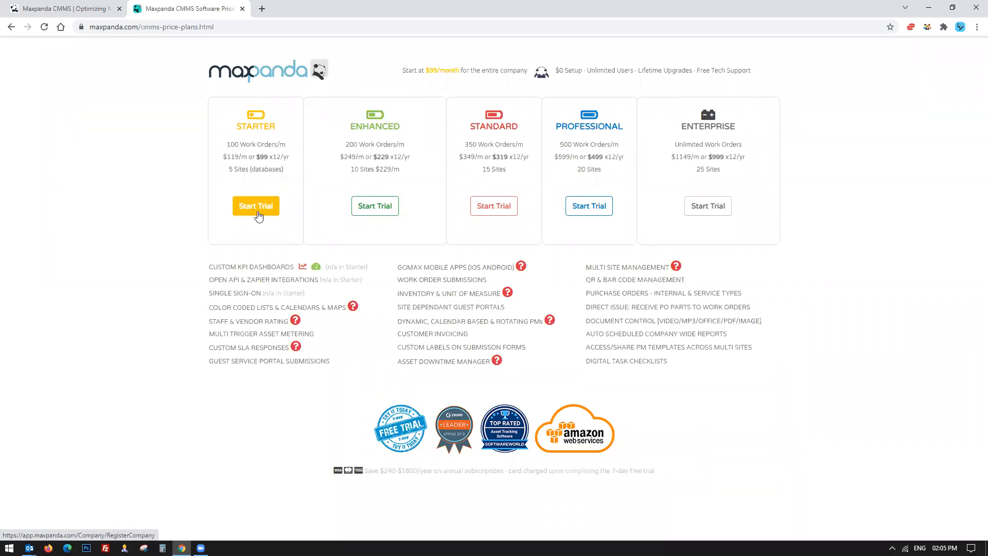
# Review the Starter plan's work order limit, price and site count on the pricing page.
pyautogui.moveTo(661, 471); pyautogui.dragTo(607, 476)
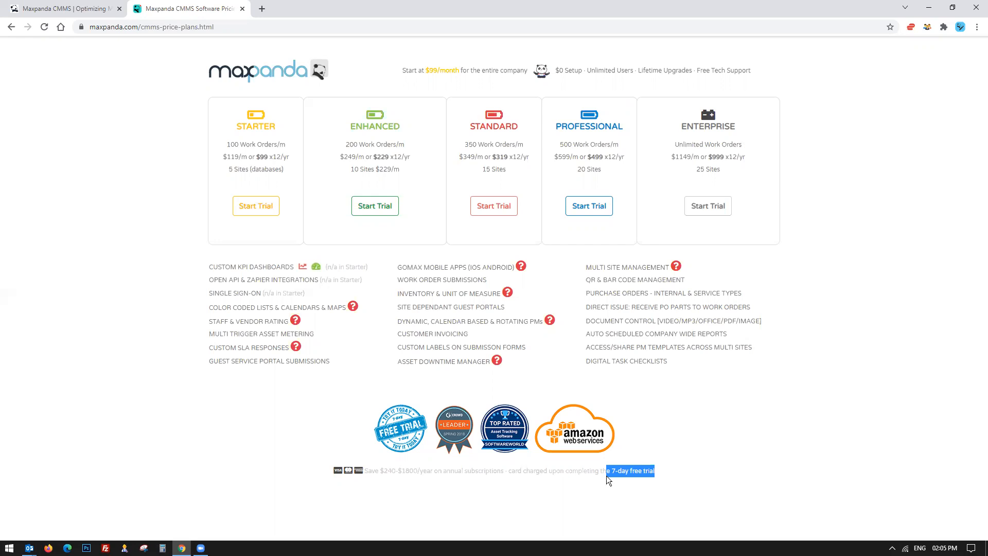
pyautogui.moveTo(229, 99); pyautogui.dragTo(156, 162)
pyautogui.click(171, 161)
pyautogui.moveTo(220, 145); pyautogui.dragTo(288, 150)
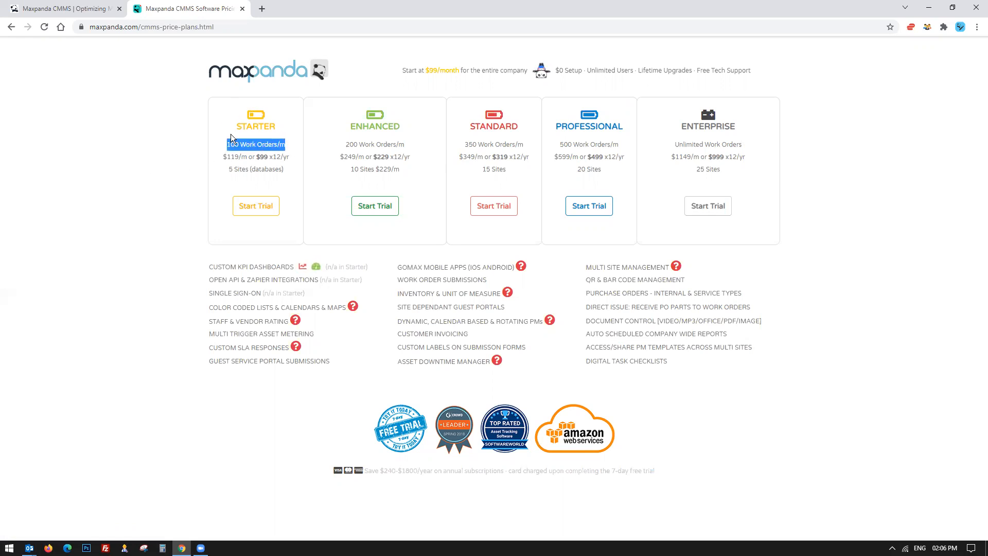
pyautogui.click(67, 10)
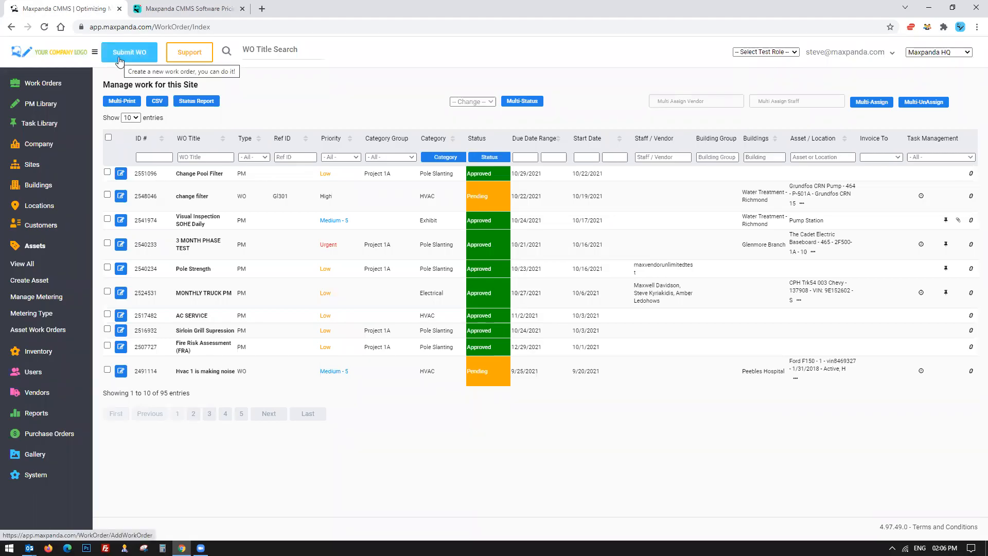
pyautogui.click(184, 10)
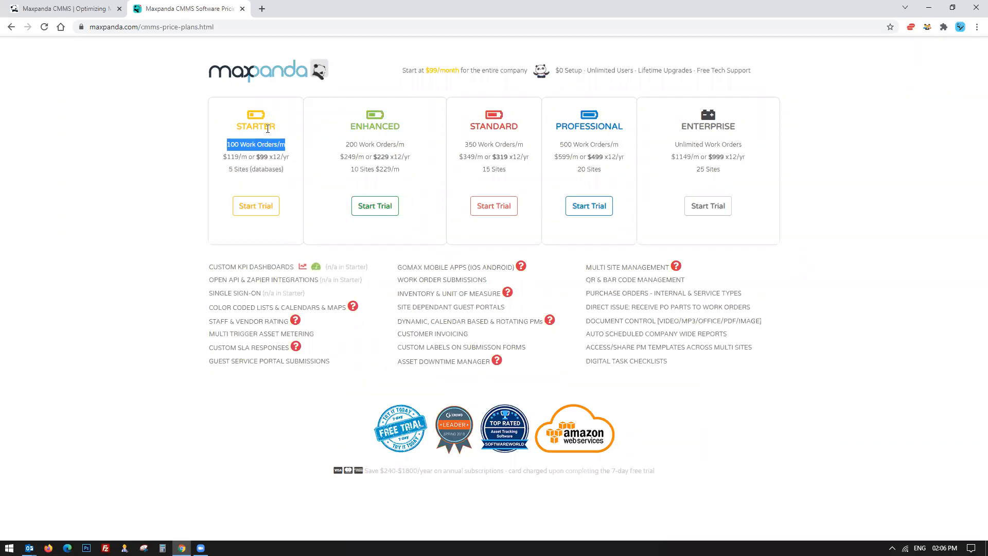
pyautogui.moveTo(223, 148)
pyautogui.mouseDown()
pyautogui.moveTo(237, 147)
pyautogui.moveTo(228, 142)
pyautogui.mouseUp()
pyautogui.moveTo(325, 110); pyautogui.dragTo(441, 172)
pyautogui.click(134, 215)
pyautogui.moveTo(228, 116); pyautogui.dragTo(279, 180)
pyautogui.moveTo(232, 114); pyautogui.dragTo(278, 175)
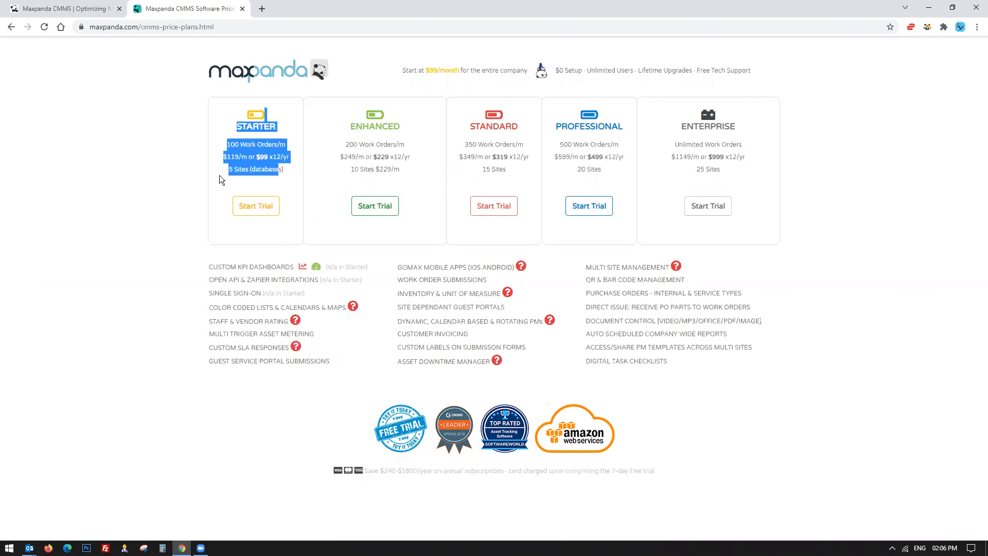
pyautogui.click(187, 178)
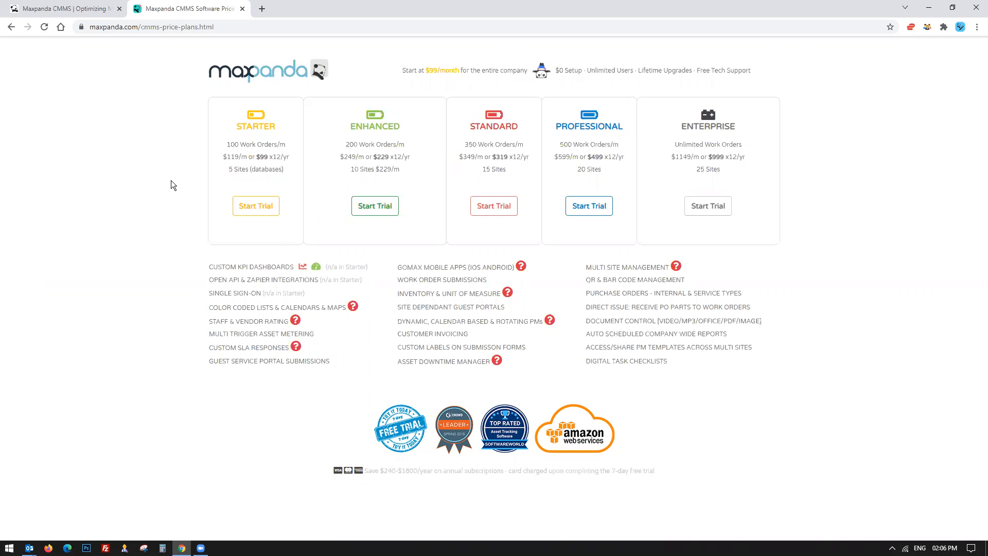
# Expand the PM Library menu in the app and return to the pricing tab.
pyautogui.click(66, 8)
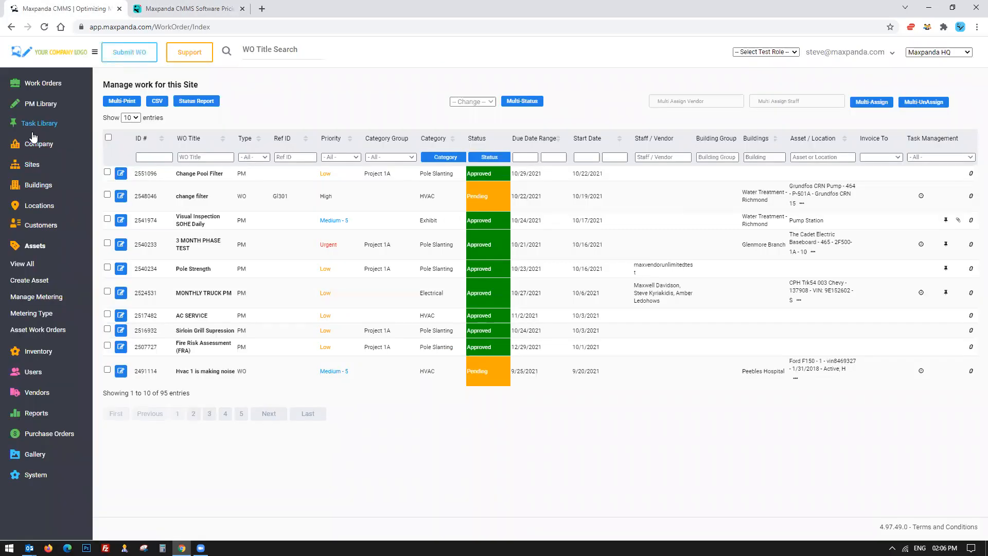
pyautogui.click(36, 104)
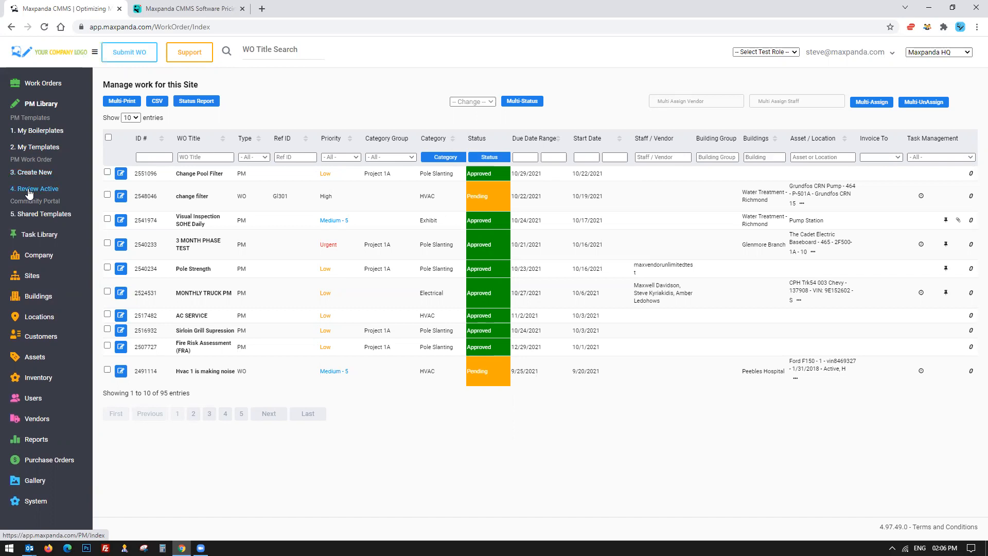
pyautogui.click(160, 9)
# Review the Enterprise plan's work order limit, price and site count on the pricing page.
pyautogui.moveTo(384, 118); pyautogui.dragTo(101, 163)
pyautogui.click(101, 164)
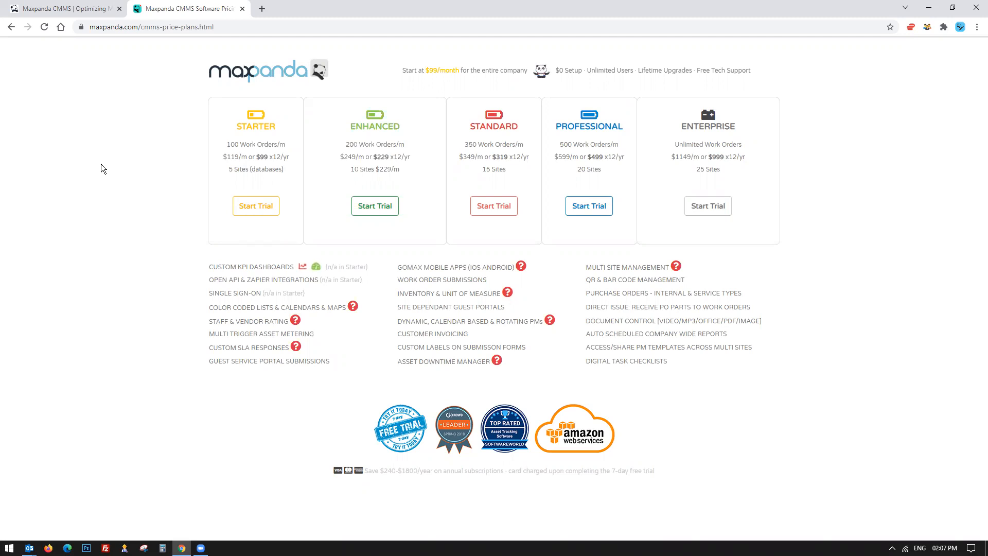
pyautogui.moveTo(691, 126); pyautogui.dragTo(754, 181)
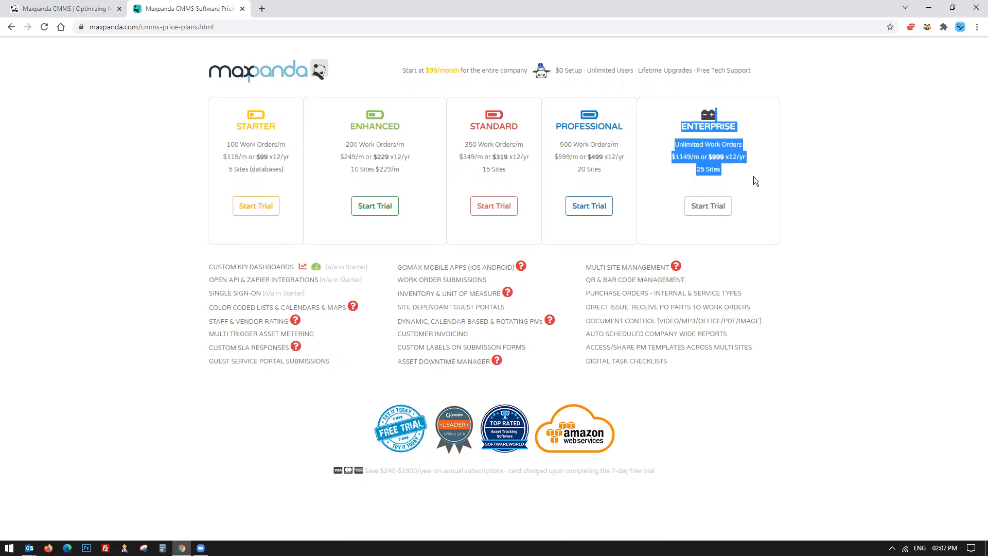
pyautogui.click(708, 97)
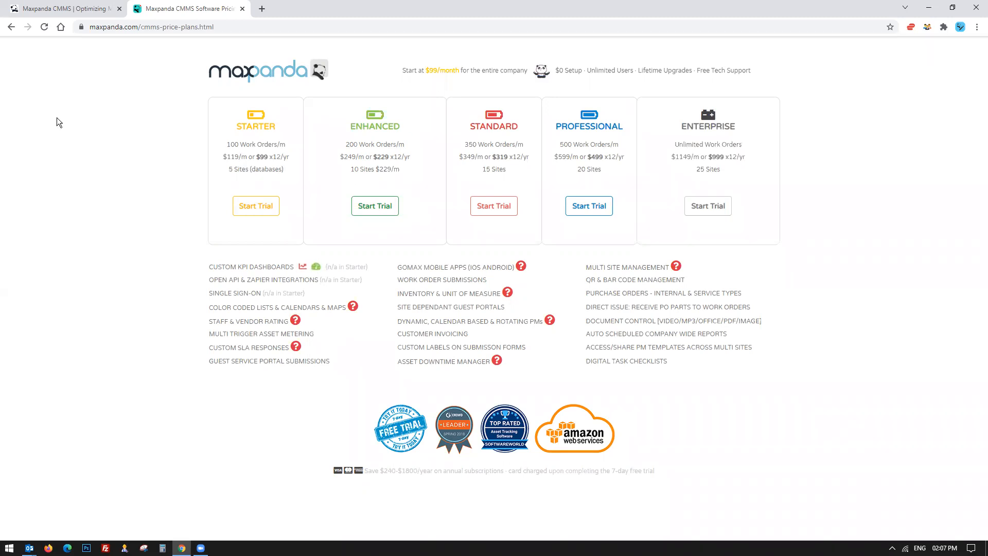
# Return to the CMMS app tab and open the Support user guide.
pyautogui.click(82, 10)
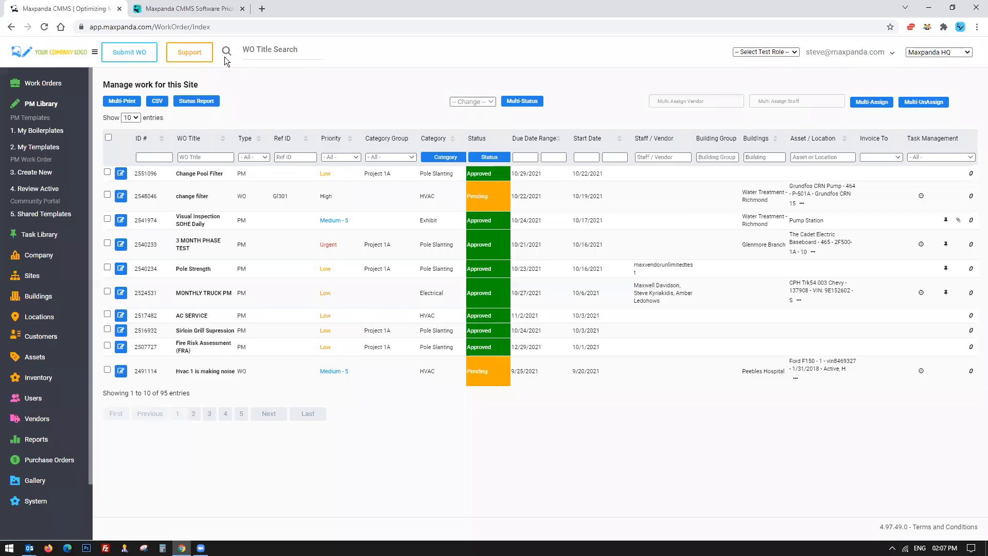
pyautogui.click(188, 54)
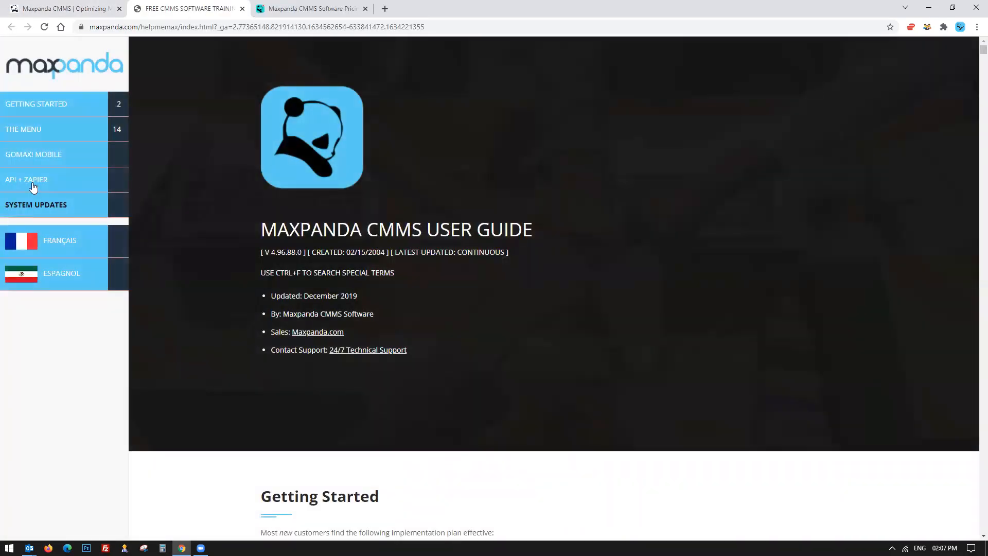
# Browse the user guide's menu topics, jumping to the System Updates and Task Library sections.
pyautogui.click(22, 129)
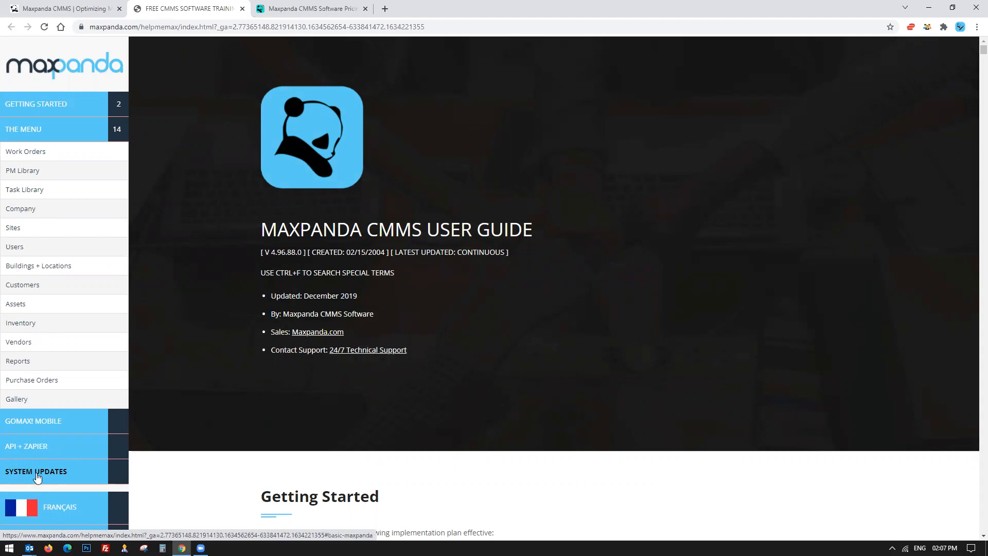
pyautogui.click(19, 472)
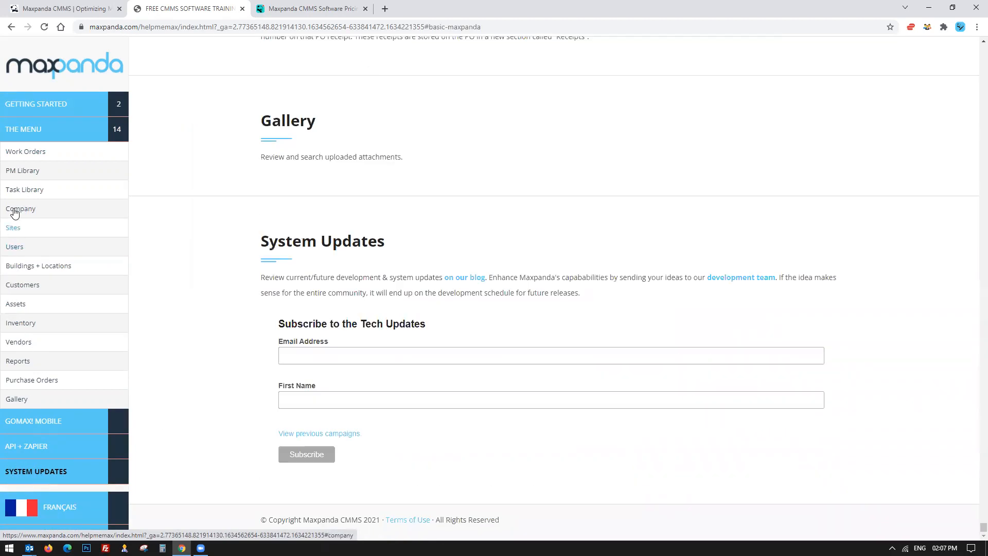
pyautogui.click(20, 192)
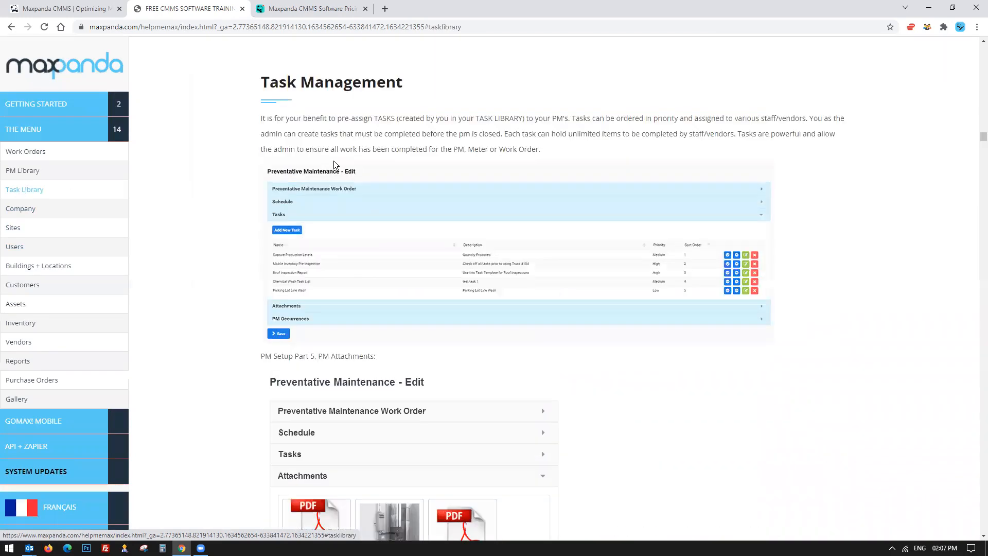
pyautogui.scroll(-6, 333, 160)
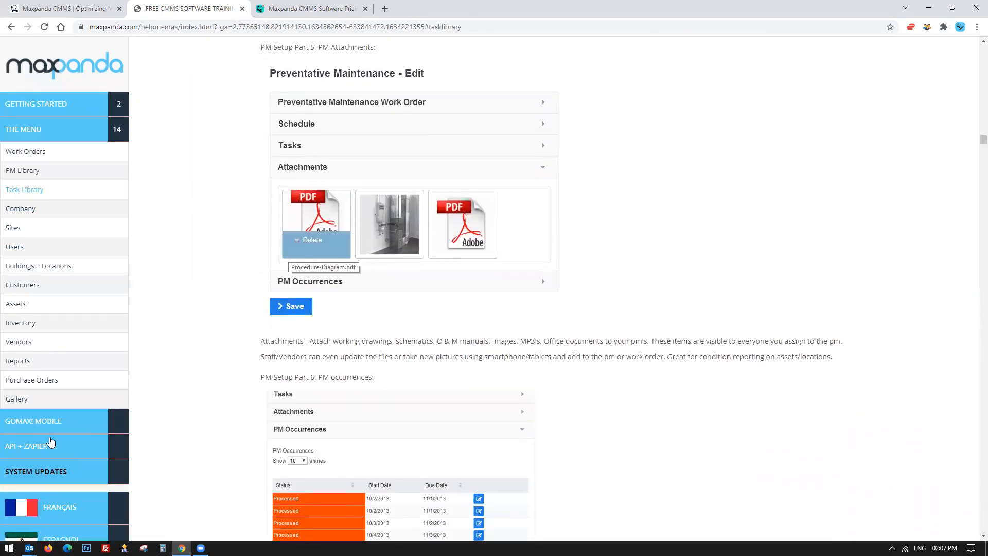
# Open the 2021 CMMS system updates blog from the guide's System Updates section, read the update notes, and close that tab.
pyautogui.click(25, 474)
pyautogui.click(474, 281)
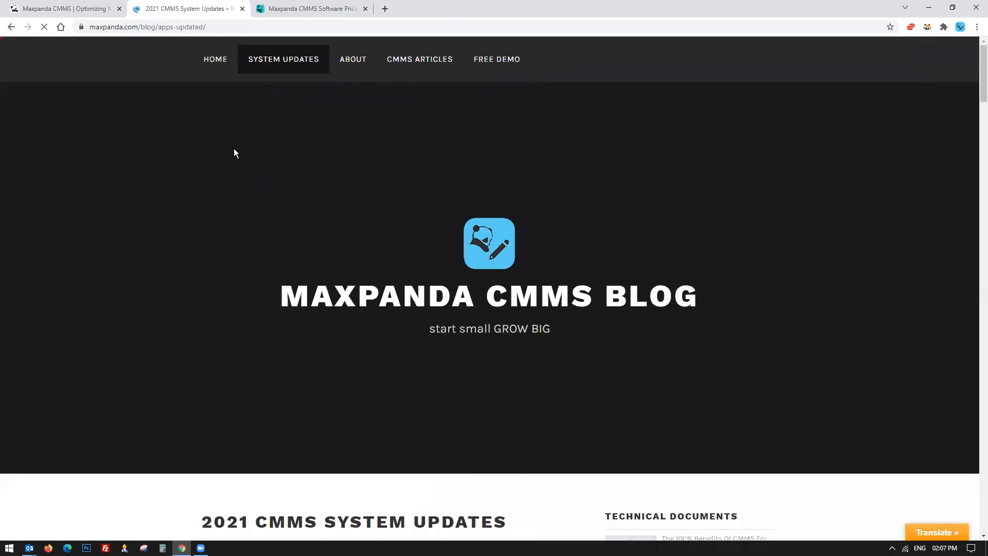
pyautogui.scroll(-12, 202, 190)
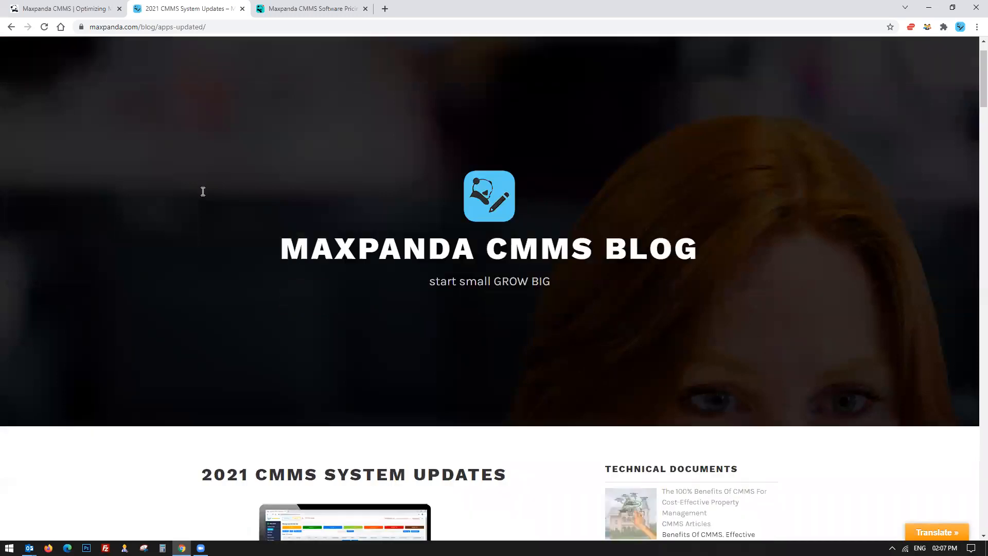
pyautogui.moveTo(199, 204); pyautogui.dragTo(314, 212)
pyautogui.click(314, 211)
pyautogui.scroll(-2, 248, 168)
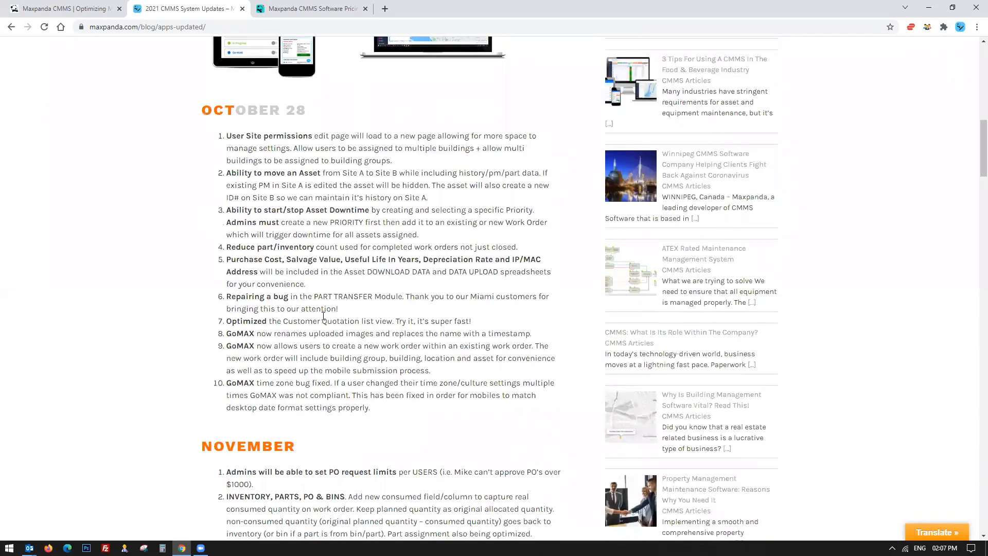
pyautogui.moveTo(377, 410); pyautogui.dragTo(166, 157)
pyautogui.click(166, 161)
pyautogui.scroll(-7, 281, 282)
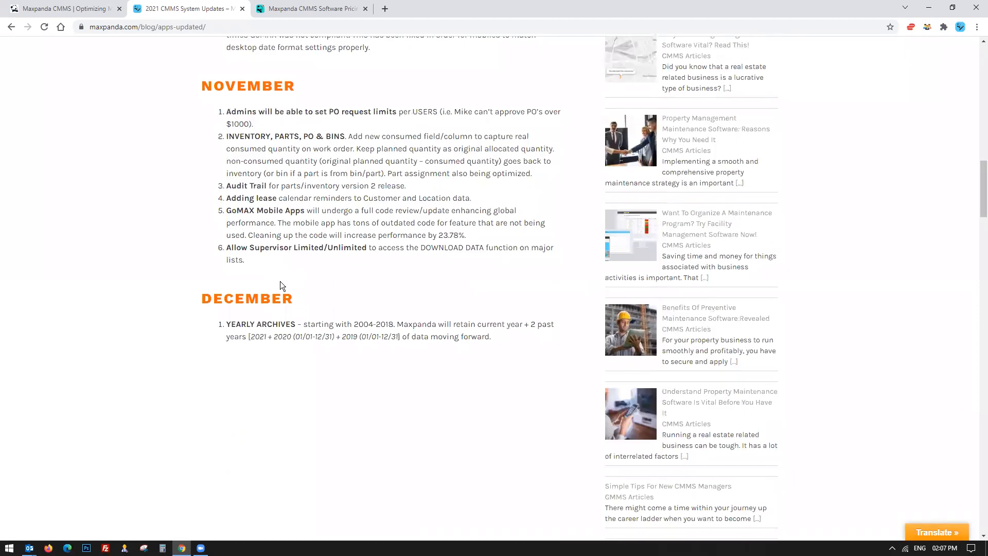
pyautogui.scroll(8, 147, 138)
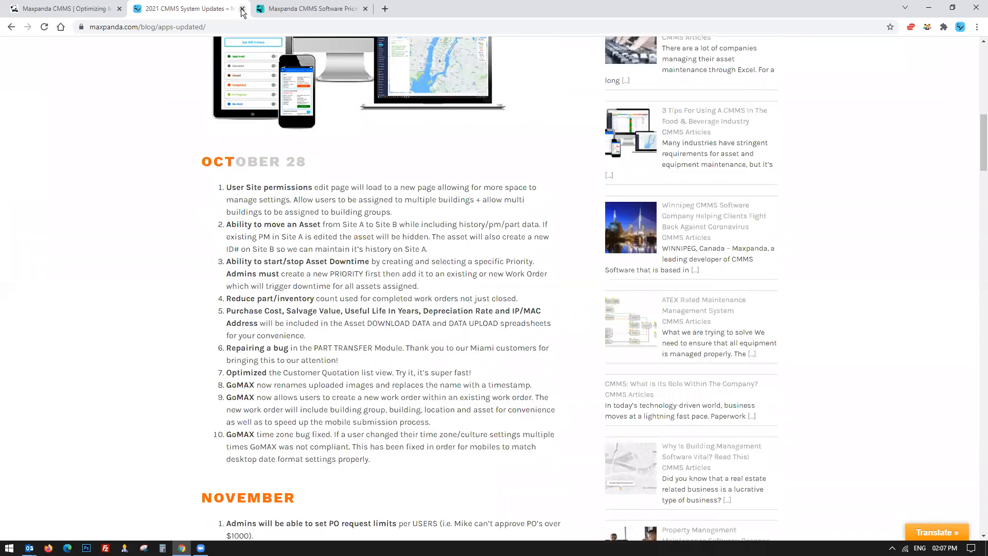
pyautogui.click(243, 8)
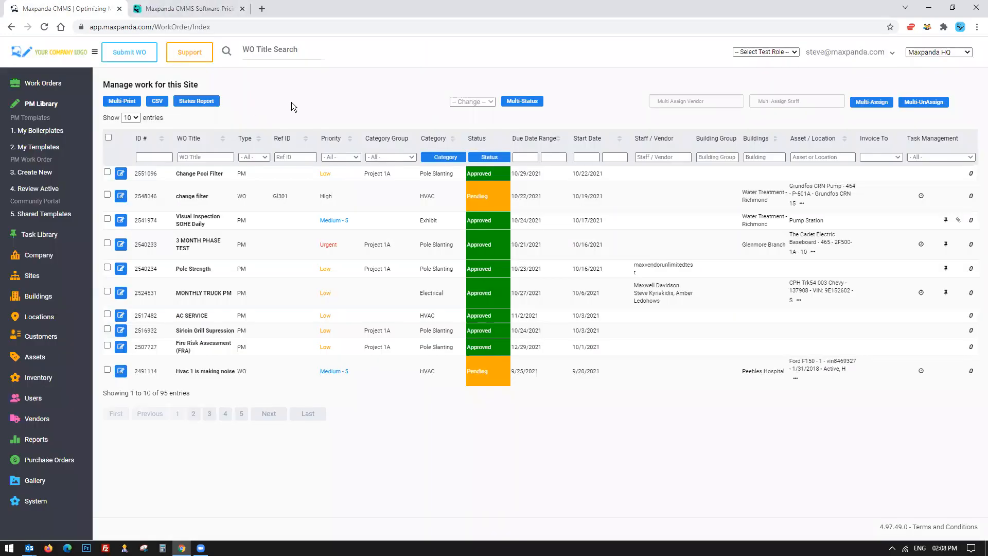